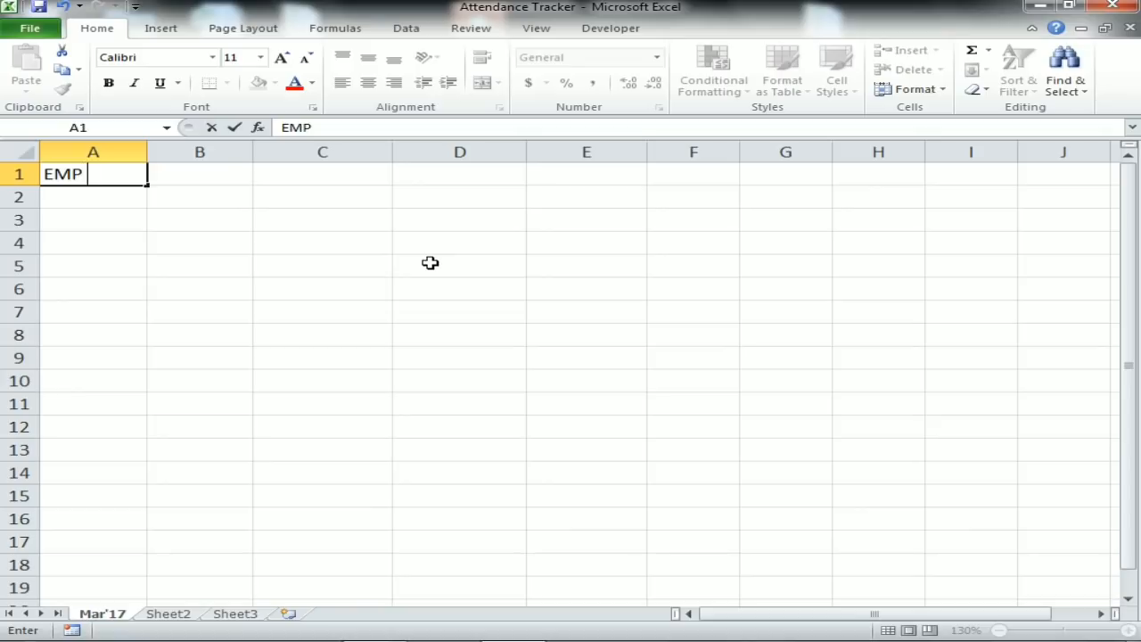
Step: Enter the headers EMP Name in A1 and Supervisor in B1
{"action": "key", "text": "Tab"}
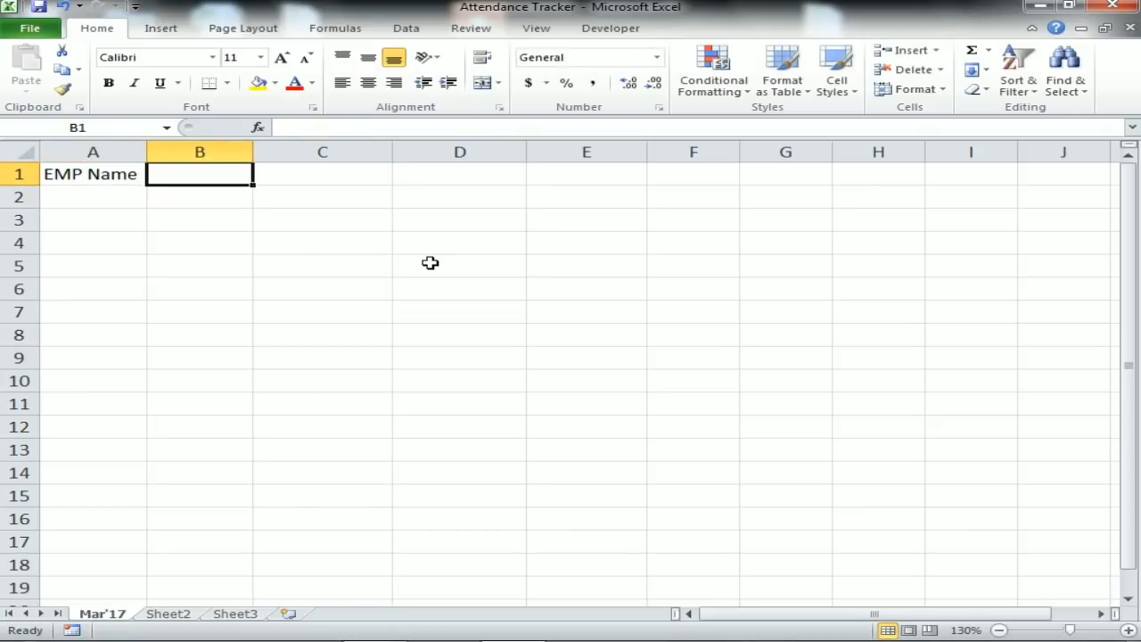
{"action": "type", "text": "Supervisor"}
{"action": "key", "text": "Return"}
{"action": "key", "text": "Up"}
{"action": "key", "text": "Right"}
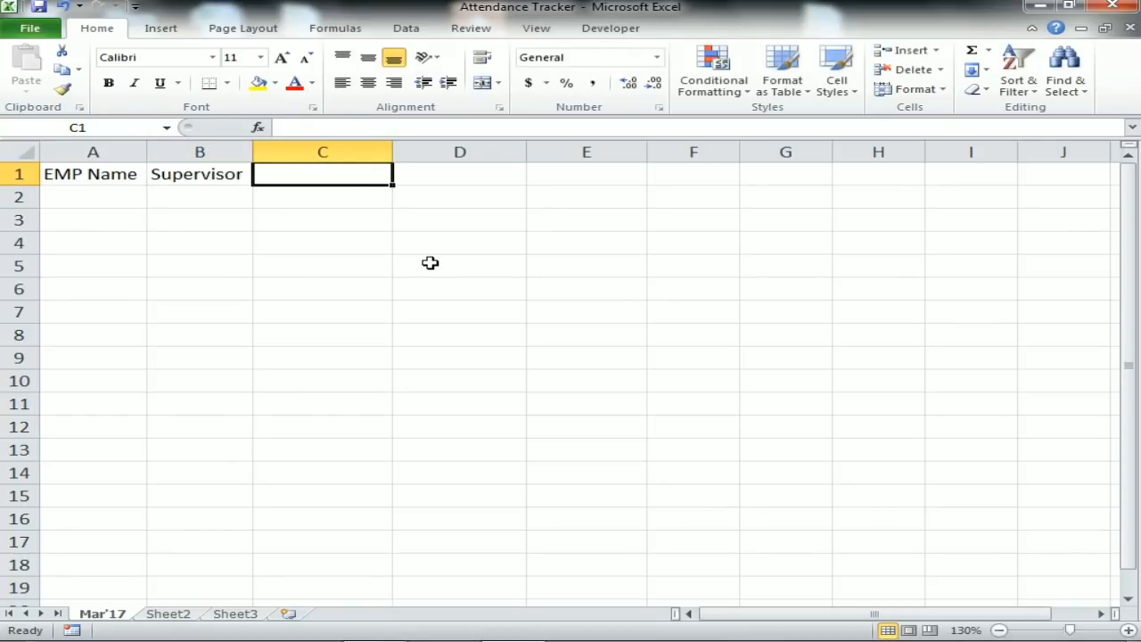
Step: Add the headers Present Count in C1 and Absent Count in D1
{"action": "type", "text": "Present Count"}
{"action": "key", "text": "Return"}
{"action": "key", "text": "Up"}
{"action": "key", "text": "Right"}
{"action": "type", "text": "Absent Coun"}
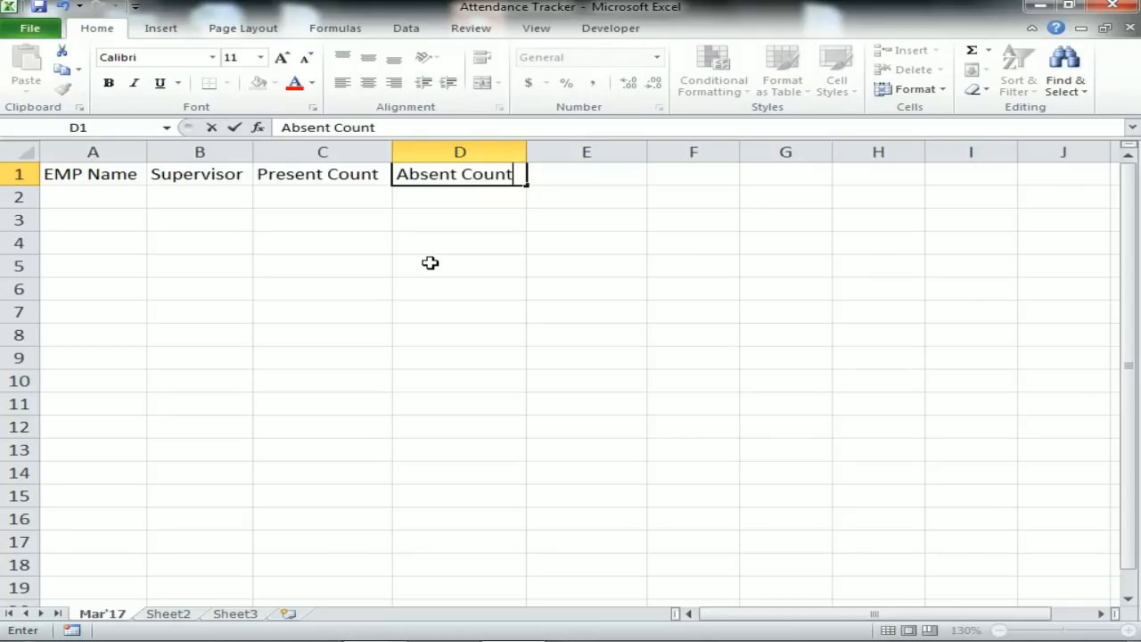
{"action": "type", "text": "t"}
{"action": "key", "text": "Return"}
Step: Add the header Leave Count in cell E1
{"action": "key", "text": "Up"}
{"action": "key", "text": "Right"}
{"action": "type", "text": "Leav"}
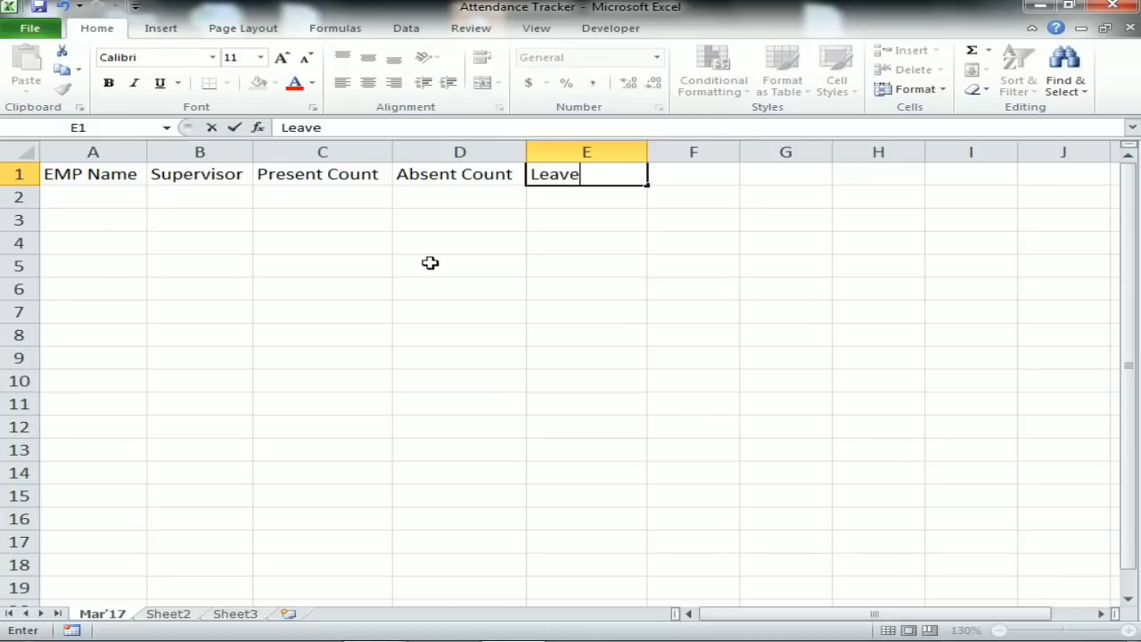
{"action": "key", "text": "Return"}
{"action": "key", "text": "Up"}
Step: Add the percentage headers Unplanned% in F1 and Planned% in G1
{"action": "key", "text": "Right"}
{"action": "type", "text": "Unplanned"}
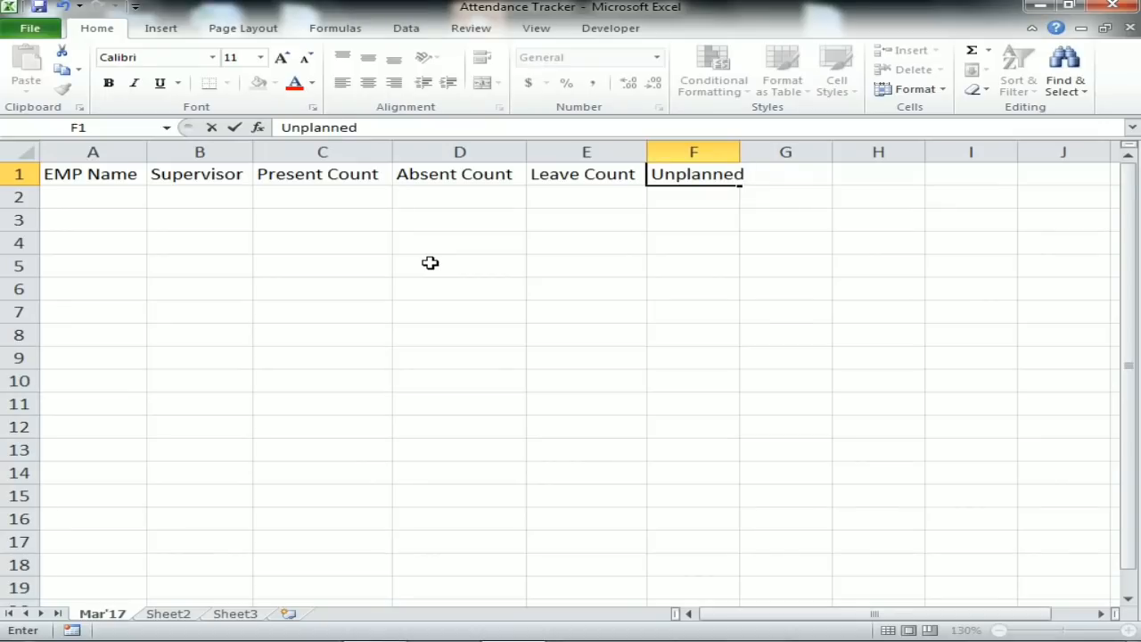
{"action": "type", "text": "%"}
{"action": "key", "text": "Tab"}
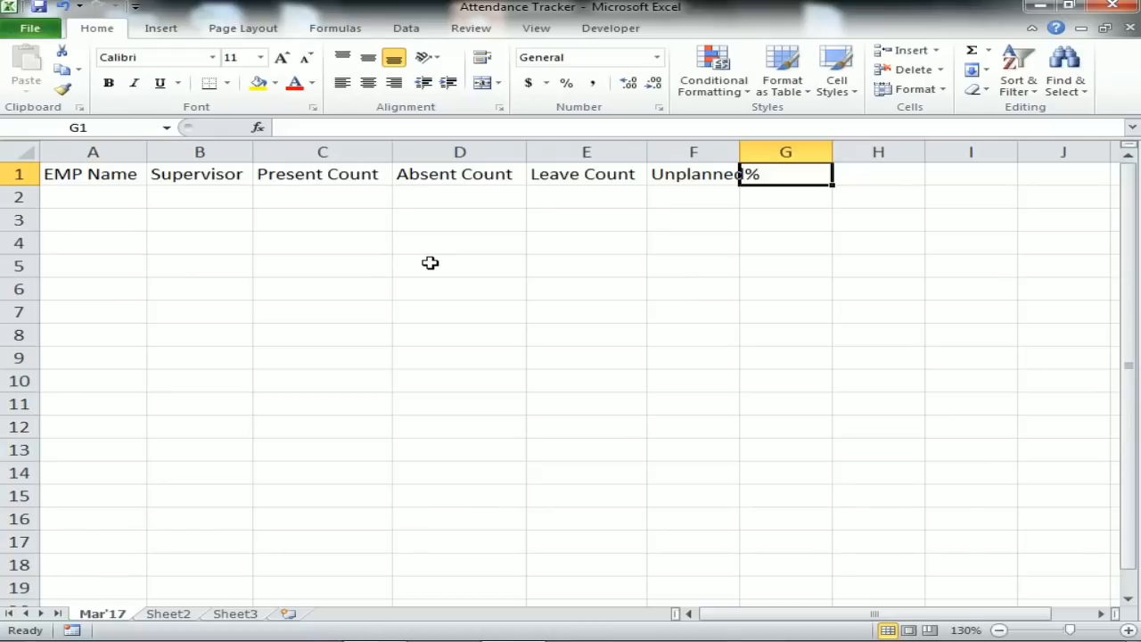
{"action": "type", "text": "Planned"}
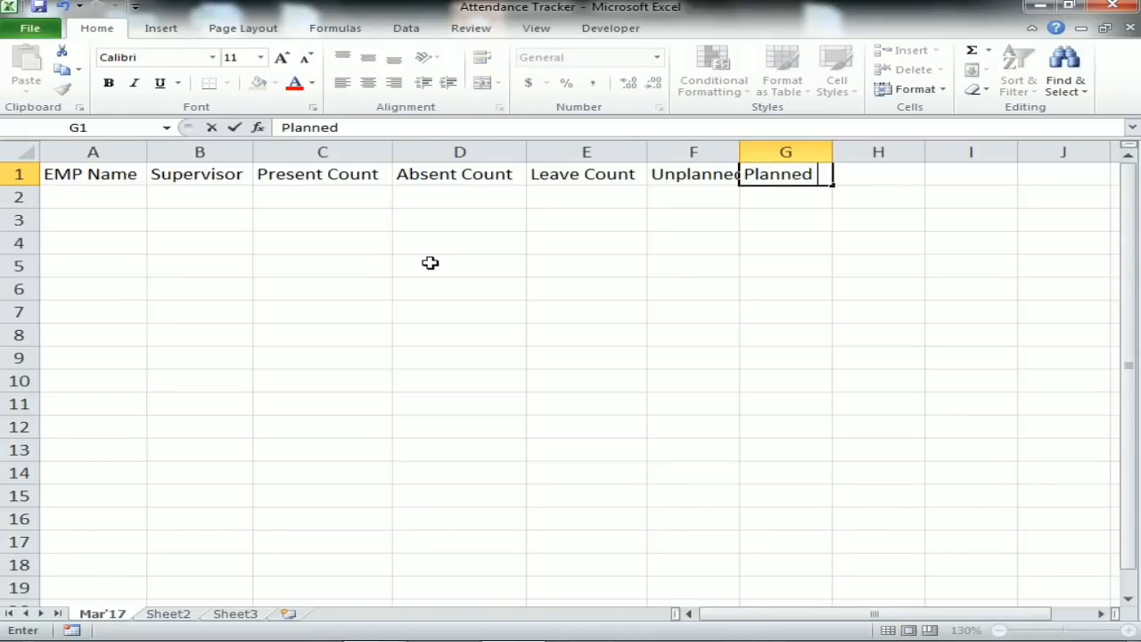
{"action": "type", "text": "%"}
{"action": "key", "text": "Return"}
Step: Enter the date 1-Mar in H1 and apply the day-month-year date format so it reads 1-Mar-17
{"action": "key", "text": "Up"}
{"action": "key", "text": "Right"}
{"action": "type", "text": "1"}
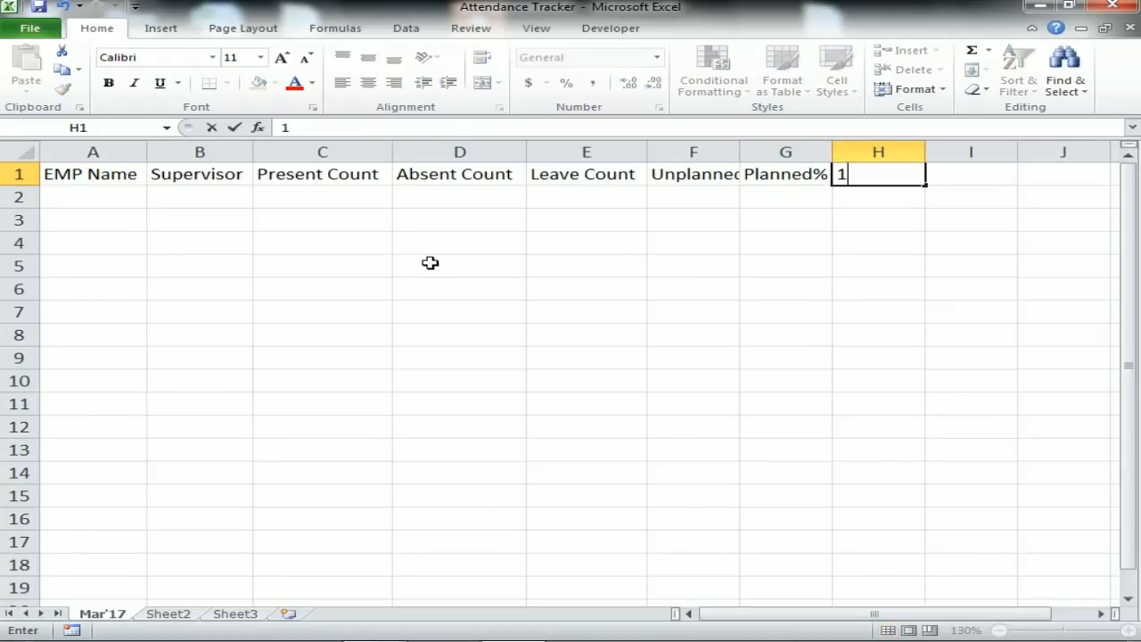
{"action": "type", "text": "-Mar"}
{"action": "key", "text": "Return"}
{"action": "key", "text": "Up"}
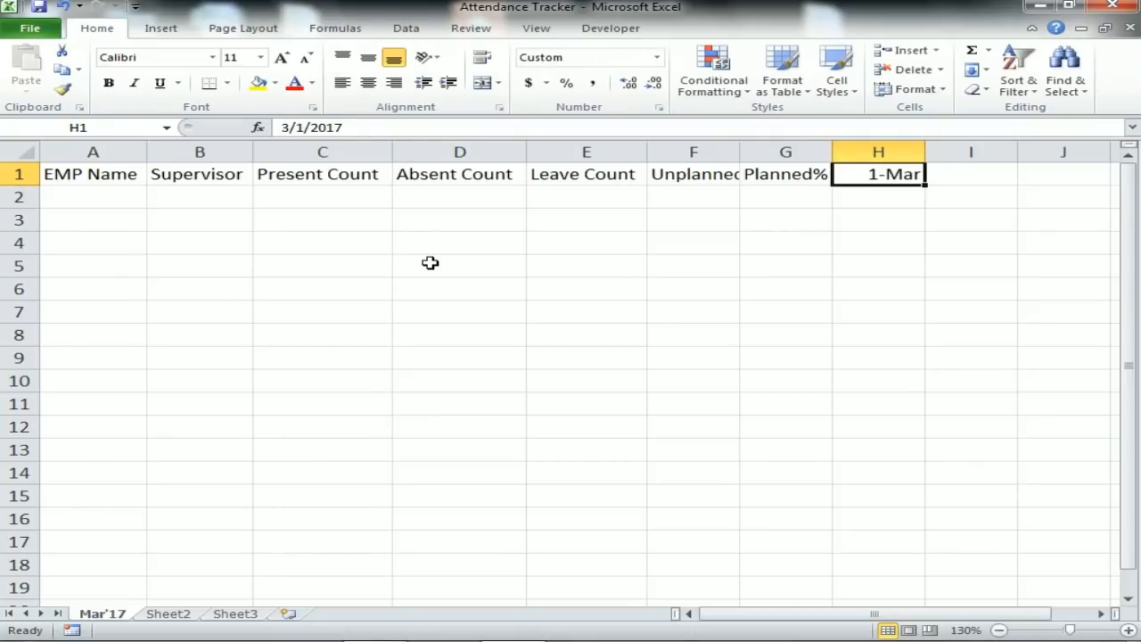
{"action": "key", "text": "ctrl+shift+3"}
Step: Enter the formula =H1+1 in I1 to produce the following day's date
{"action": "key", "text": "Right"}
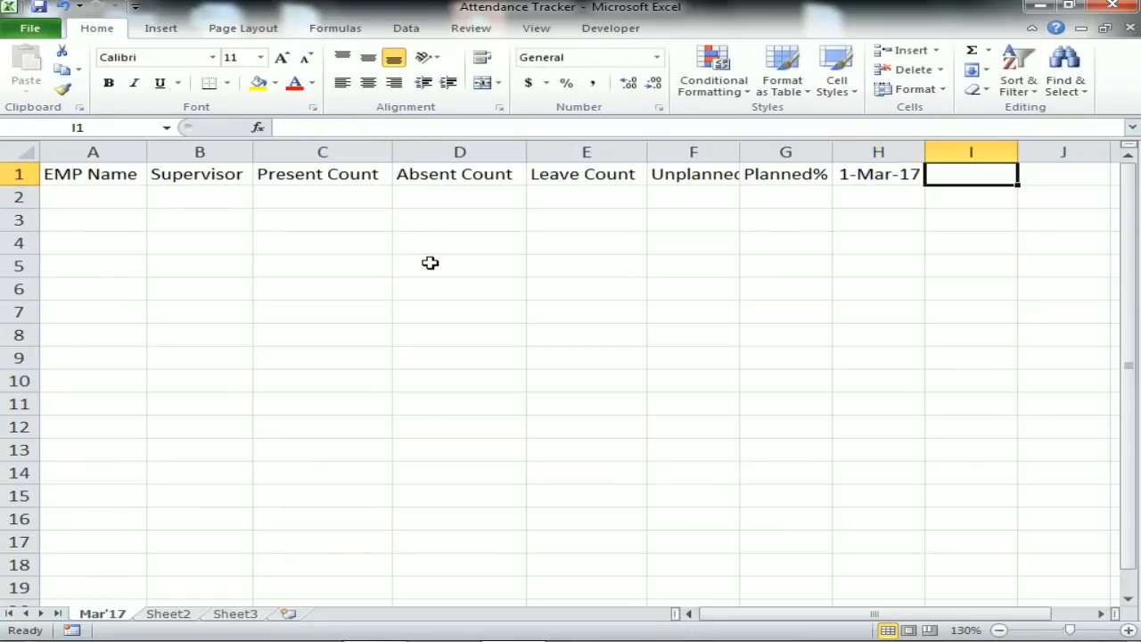
{"action": "type", "text": "="}
{"action": "key", "text": "Left"}
{"action": "type", "text": "+1"}
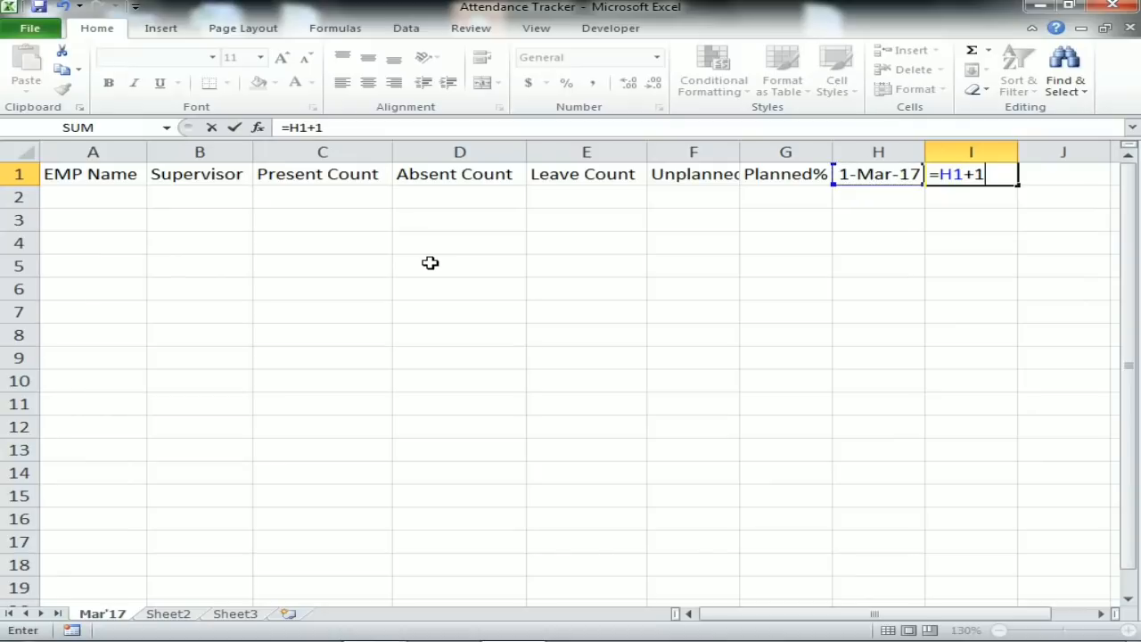
{"action": "key", "text": "Return"}
Step: Fill the next-day date formula from I1 across the header row to U1
{"action": "key", "text": "Up"}
{"action": "key", "text": "shift+Right"}
{"action": "key", "text": "shift+Right"}
{"action": "key", "text": "shift+Right"}
{"action": "key", "text": "shift+Right"}
{"action": "key", "text": "shift+Right"}
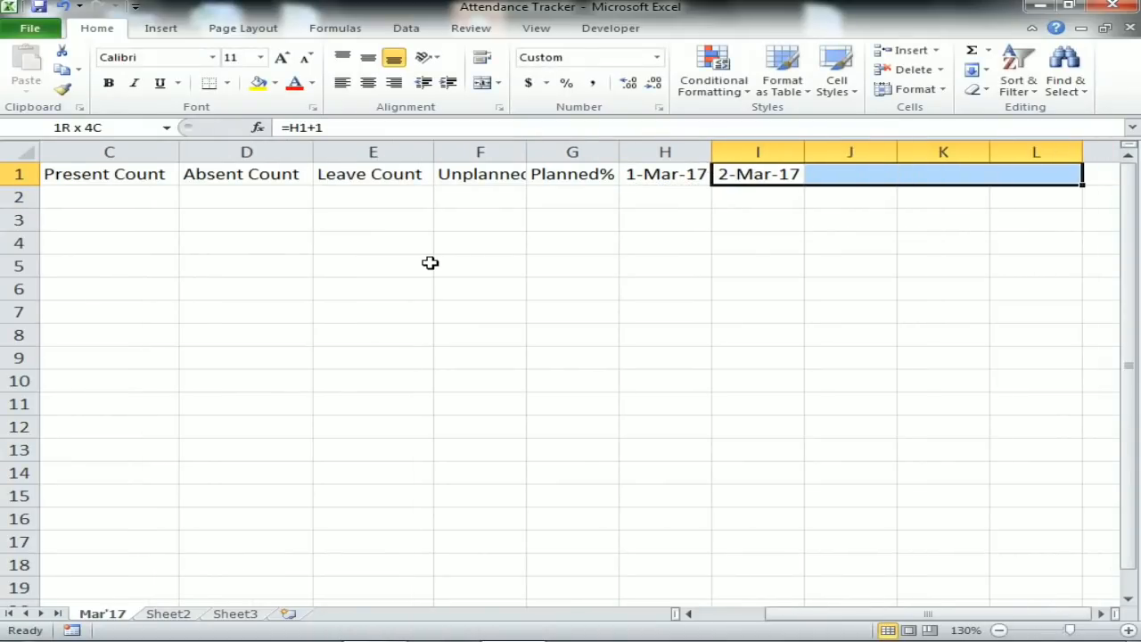
{"action": "key", "text": "shift+Right"}
{"action": "key", "text": "shift+Right"}
{"action": "key", "text": "shift+Right"}
{"action": "key", "text": "shift+Right"}
{"action": "key", "text": "shift+Right"}
{"action": "key", "text": "shift+Right"}
{"action": "key", "text": "shift+Right"}
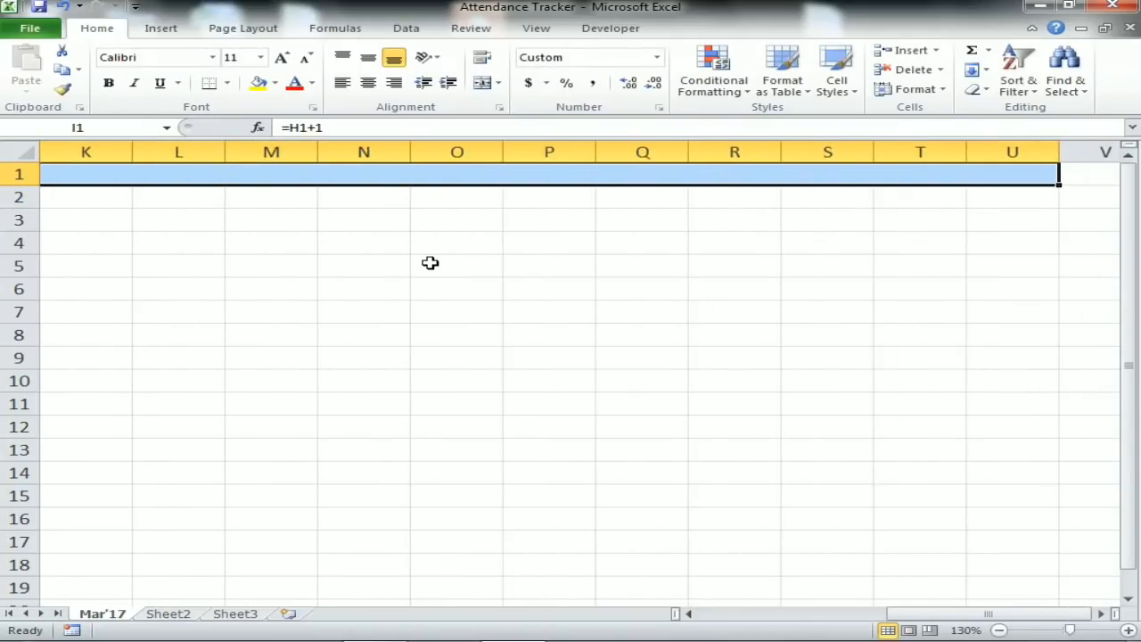
{"action": "key", "text": "ctrl+r"}
Step: AutoFit columns Q to U to the width of their date headers
{"action": "key", "text": "Right"}
{"action": "key", "text": "ctrl+Right"}
{"action": "key", "text": "Left"}
{"action": "key", "text": "Left"}
{"action": "key", "text": "Left"}
{"action": "key", "text": "Left"}
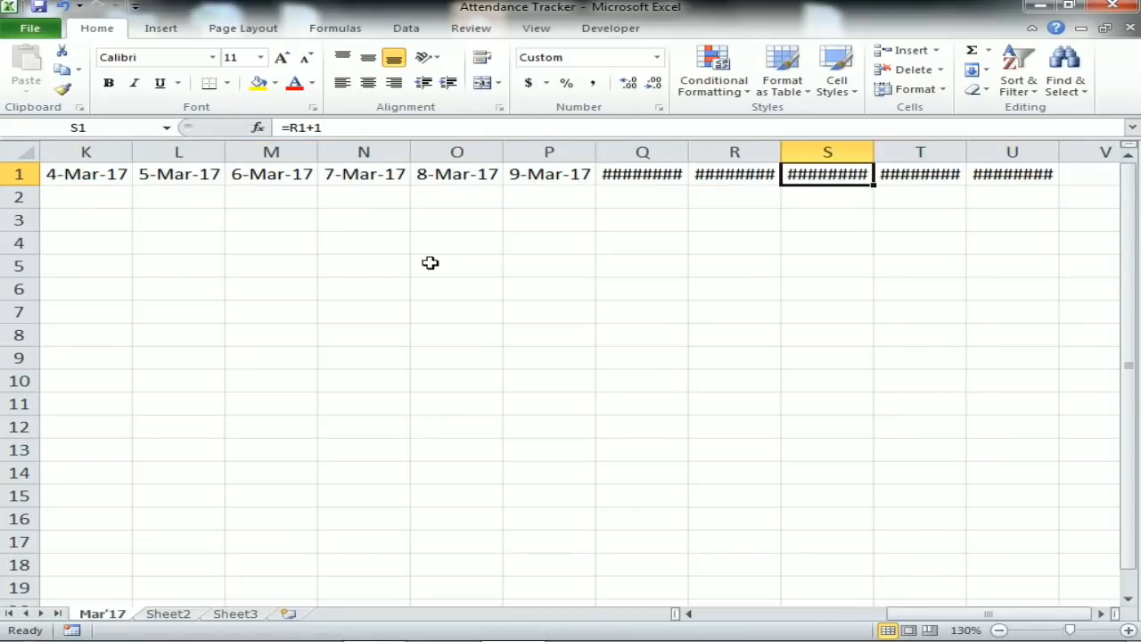
{"action": "key", "text": "ctrl+shift+Right"}
{"action": "key", "text": "alt+o"}
{"action": "key", "text": "c"}
{"action": "key", "text": "a"}
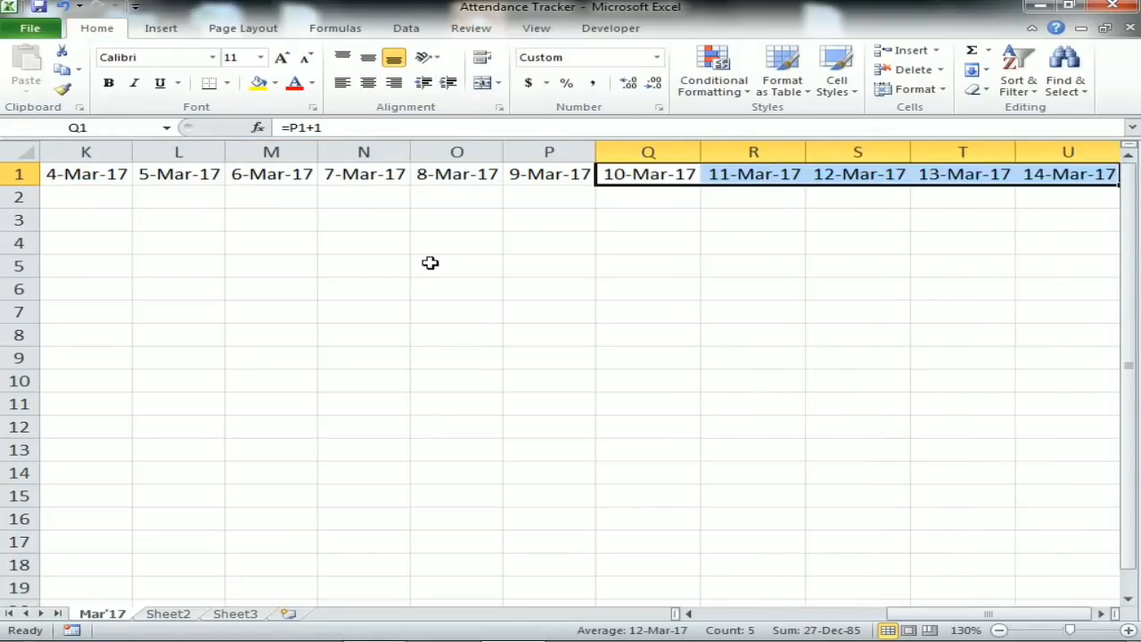
Step: Extend the next-day date formula from U1 across to AD1
{"action": "key", "text": "Right"}
{"action": "key", "text": "Right"}
{"action": "key", "text": "Right"}
{"action": "key", "text": "Right"}
{"action": "key", "text": "shift+Right"}
{"action": "key", "text": "shift+Right"}
{"action": "key", "text": "shift+Right"}
{"action": "key", "text": "shift+Right"}
{"action": "key", "text": "shift+Right"}
{"action": "key", "text": "shift+Right"}
{"action": "key", "text": "shift+Right"}
{"action": "key", "text": "shift+Right"}
{"action": "key", "text": "shift+Right"}
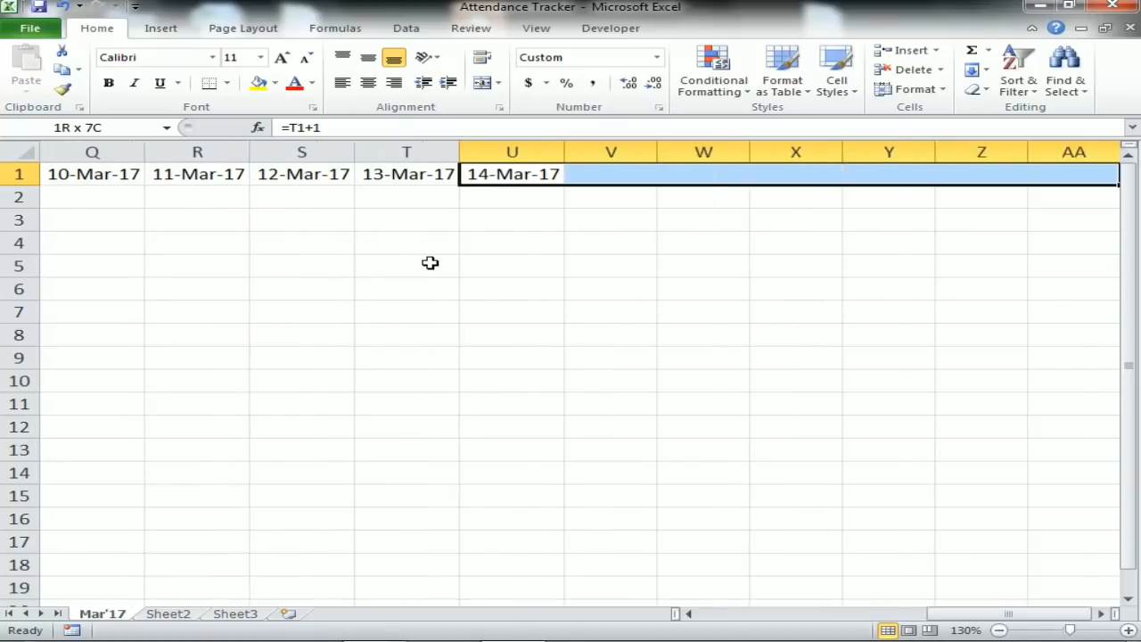
{"action": "key", "text": "ctrl+r"}
Step: AutoFit the newly filled date columns V to AD to their contents
{"action": "key", "text": "Right"}
{"action": "key", "text": "Left"}
{"action": "key", "text": "Right"}
{"action": "key", "text": "ctrl+shift+Right"}
{"action": "key", "text": "alt+o"}
{"action": "key", "text": "c"}
{"action": "key", "text": "a"}
Step: Extend the date formula from AD1 to AI1 and AutoFit those columns
{"action": "key", "text": "Right"}
{"action": "key", "text": "ctrl+Right"}
{"action": "key", "text": "shift+Right"}
{"action": "key", "text": "shift+Right"}
{"action": "key", "text": "shift+Right"}
{"action": "key", "text": "shift+Right"}
{"action": "key", "text": "shift+Right"}
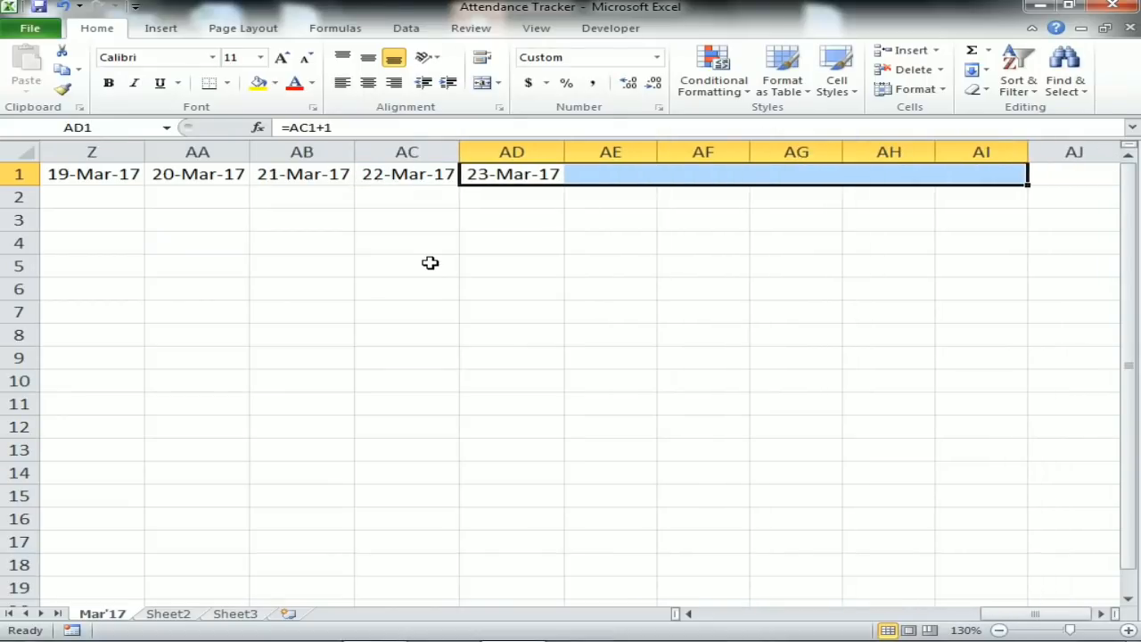
{"action": "key", "text": "ctrl+r"}
{"action": "key", "text": "alt+o"}
{"action": "key", "text": "c"}
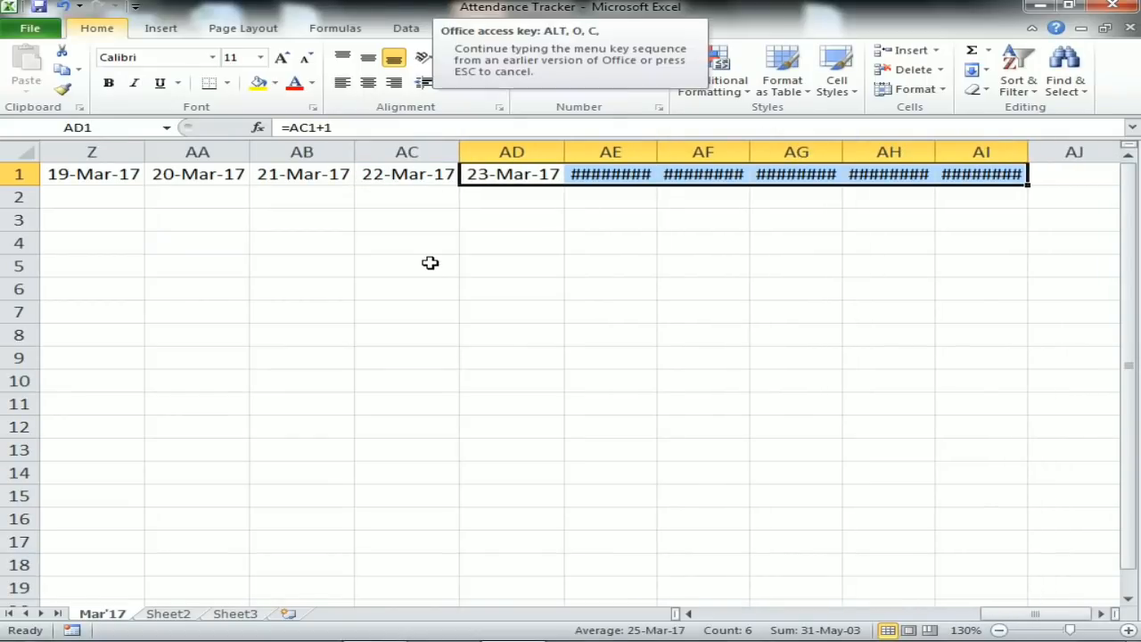
{"action": "key", "text": "a"}
Step: Fill the date formula from AI1 to AL1 to complete the month through 31-Mar-17
{"action": "key", "text": "Right"}
{"action": "key", "text": "Right"}
{"action": "key", "text": "ctrl+Right"}
{"action": "key", "text": "shift+Right"}
{"action": "key", "text": "shift+Right"}
{"action": "key", "text": "shift+Right"}
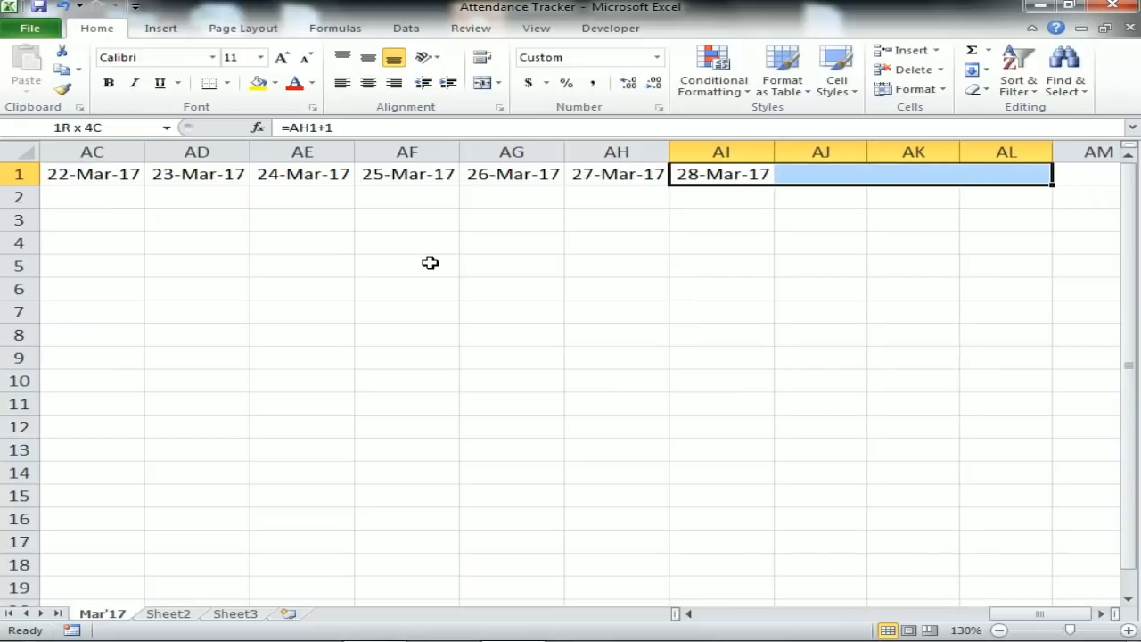
{"action": "key", "text": "ctrl+r"}
Step: AutoFit the last three date columns, AJ to AL, to their contents
{"action": "key", "text": "Right"}
{"action": "key", "text": "shift+Right"}
{"action": "key", "text": "shift+Right"}
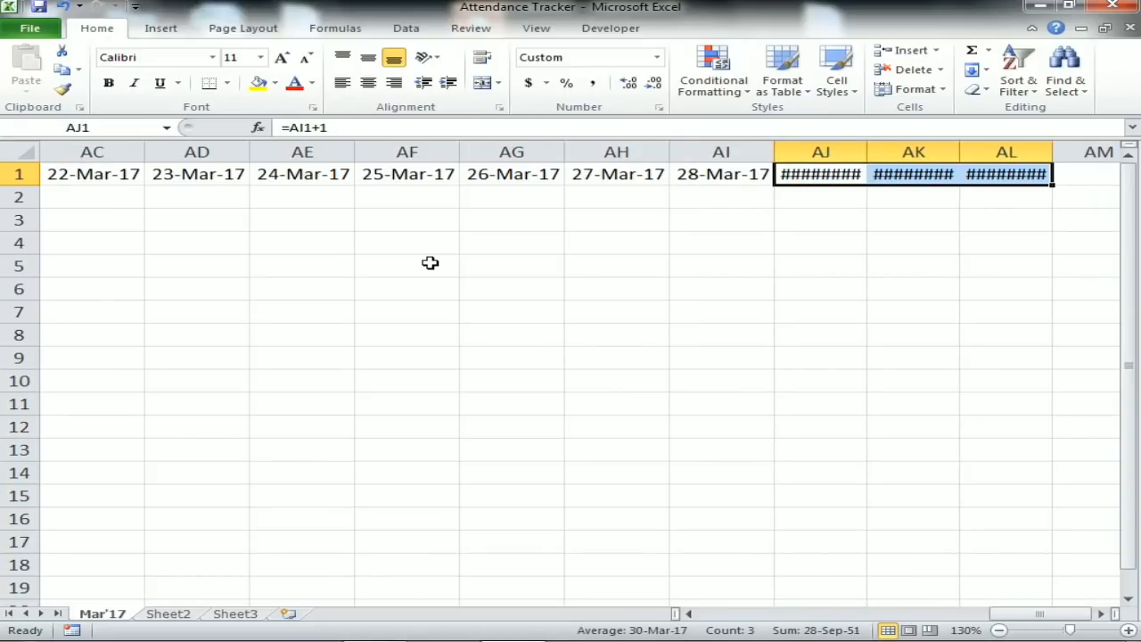
{"action": "key", "text": "alt+o"}
{"action": "key", "text": "c"}
{"action": "key", "text": "a"}
{"action": "key", "text": "Left"}
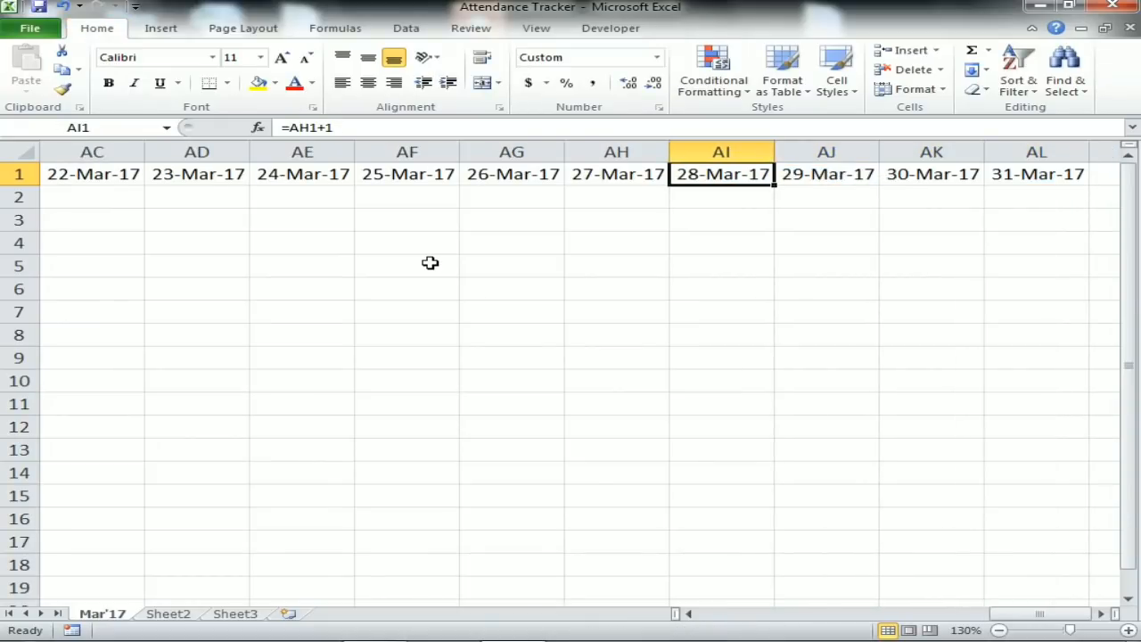
Step: Apply the custom number format dd to all the date headers in H1:AL1
{"action": "key", "text": "Home"}
{"action": "key", "text": "Right"}
{"action": "key", "text": "Right"}
{"action": "key", "text": "Right"}
{"action": "key", "text": "Home"}
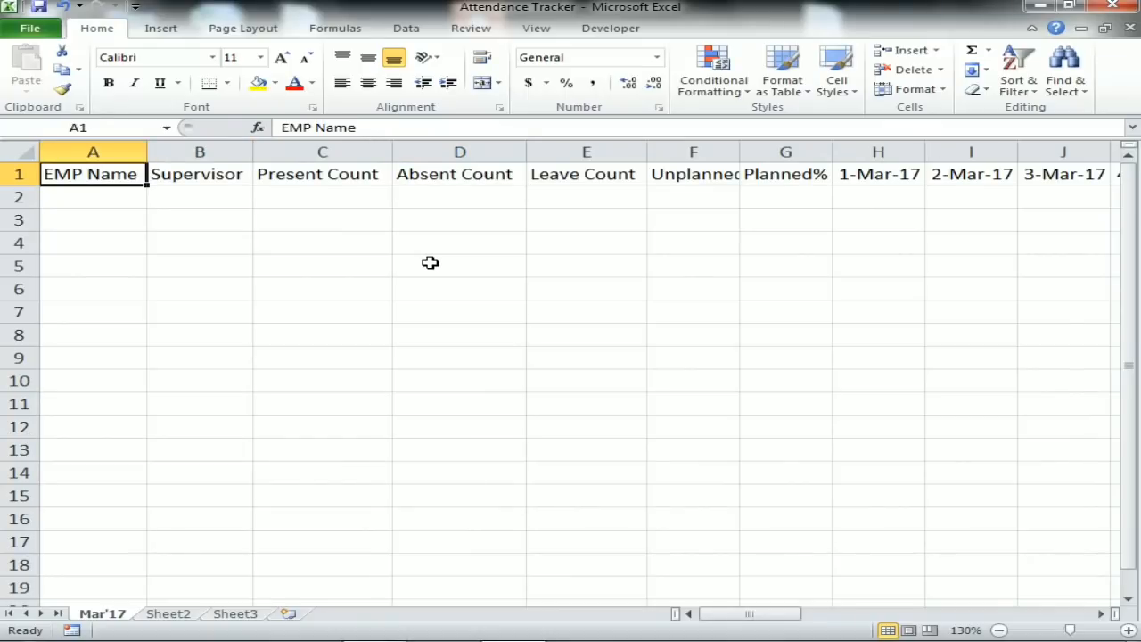
{"action": "scroll", "coordinate": [429, 262], "scroll_direction": "down", "scroll_amount": 1}
{"action": "left_click", "coordinate": [763, 170]}
{"action": "key", "text": "ctrl+shift+Right"}
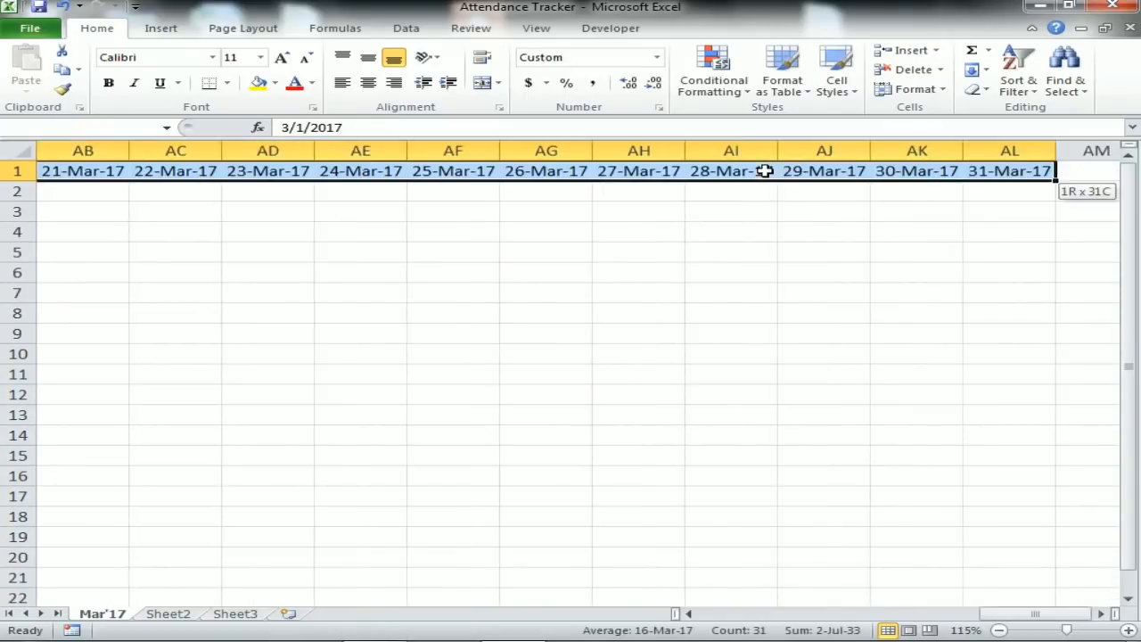
{"action": "key", "text": "alt+o"}
{"action": "key", "text": "e"}
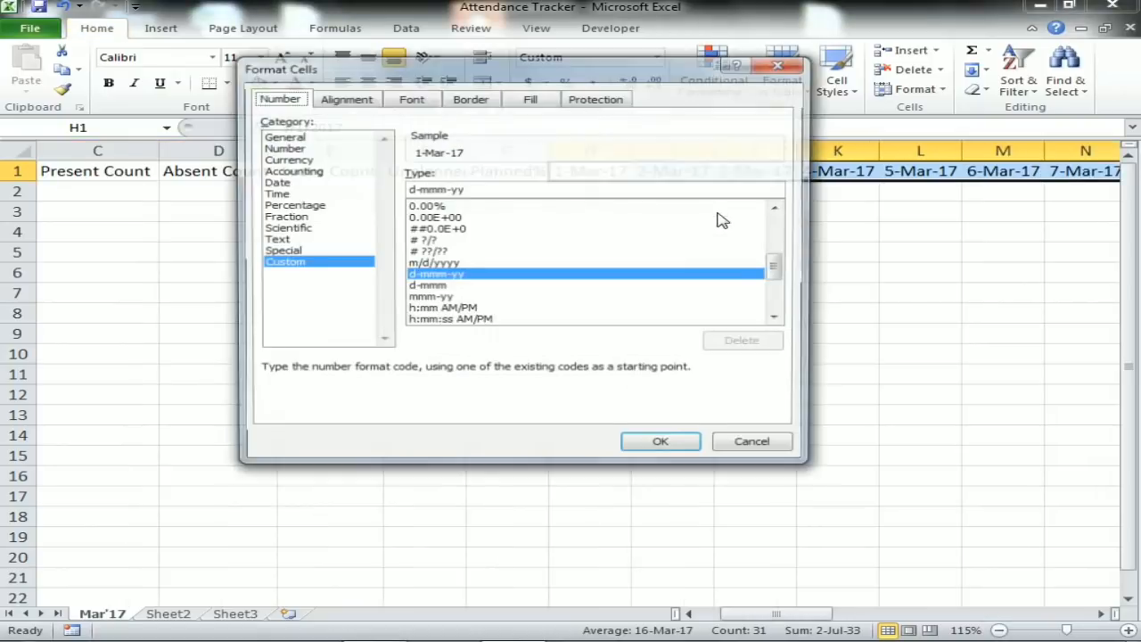
{"action": "key", "text": "alt+t"}
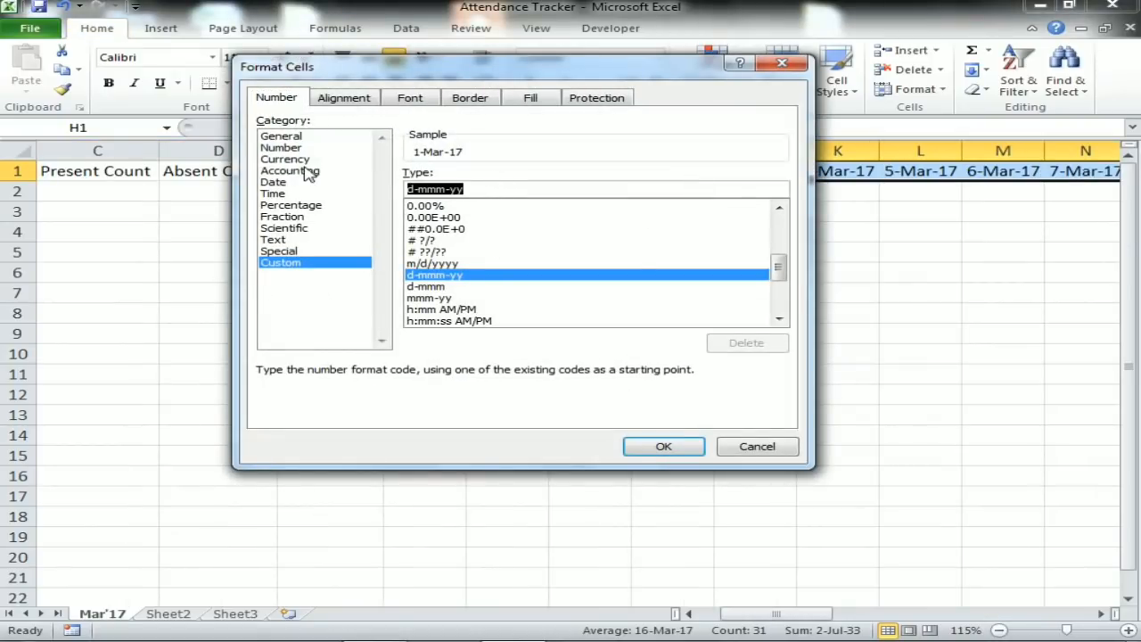
{"action": "type", "text": "dd"}
{"action": "left_click", "coordinate": [664, 446]}
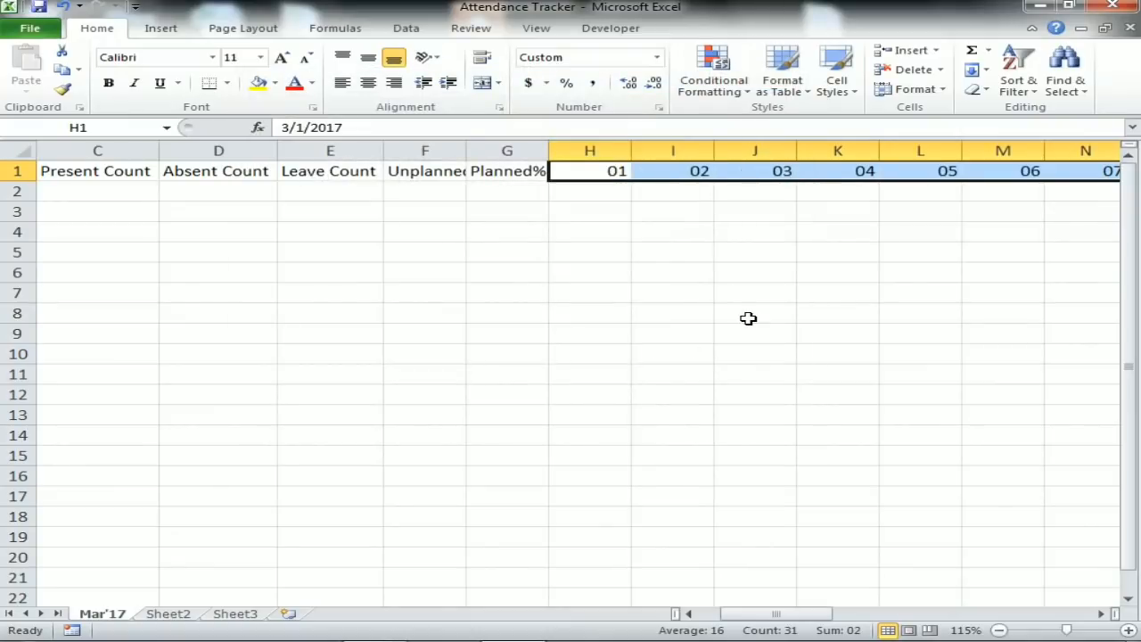
Step: AutoFit all the date columns H to AL to the width of their two-digit day headers
{"action": "double_click", "coordinate": [631, 151]}
{"action": "left_click", "coordinate": [615, 217]}
{"action": "left_click", "coordinate": [571, 173]}
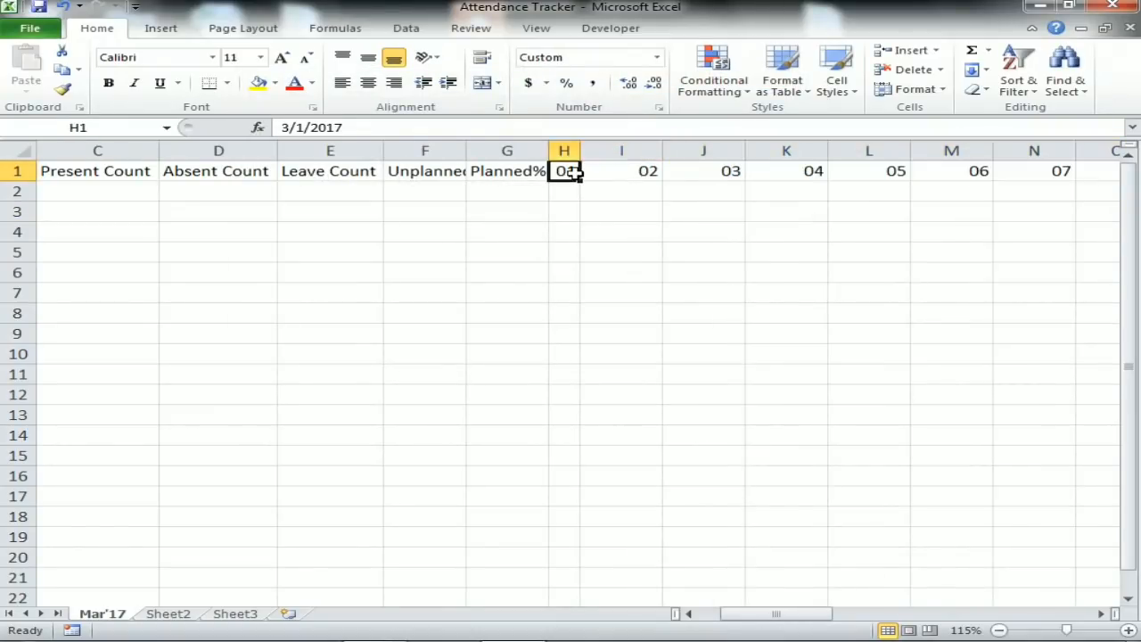
{"action": "key", "text": "ctrl+shift+Right"}
{"action": "key", "text": "ctrl+space"}
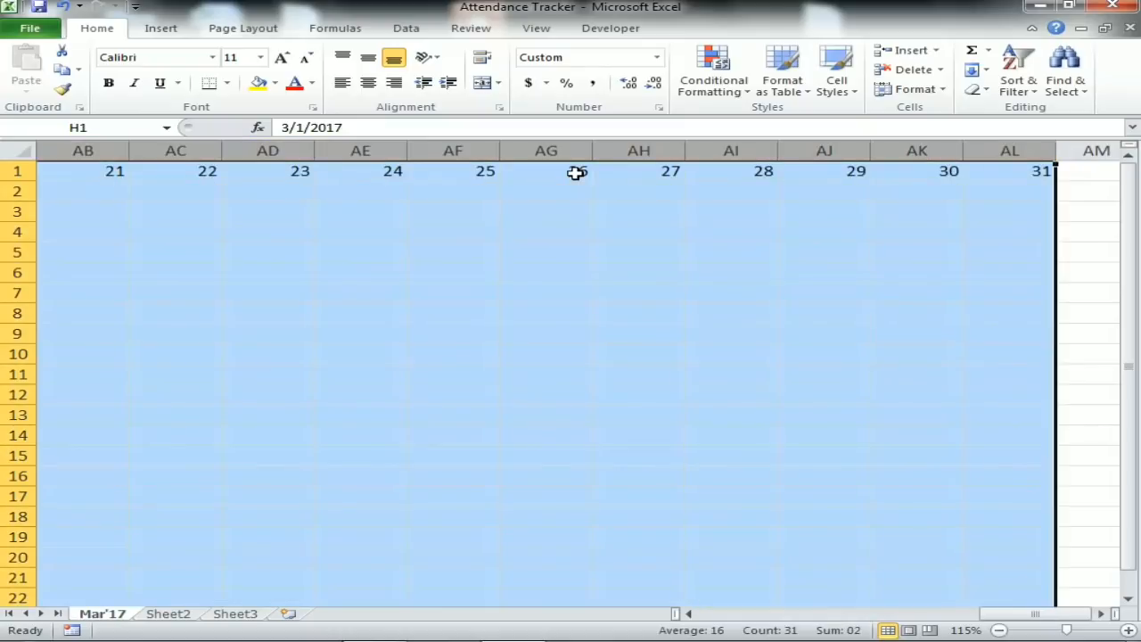
{"action": "right_click", "coordinate": [854, 208]}
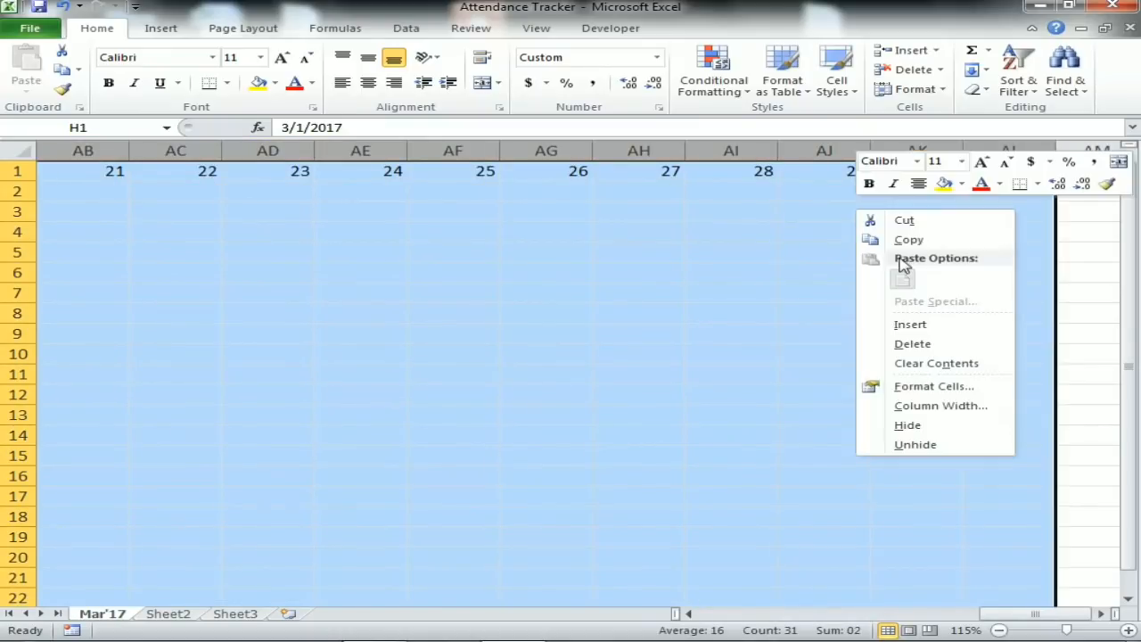
{"action": "key", "text": "Escape"}
{"action": "double_click", "coordinate": [1053, 158]}
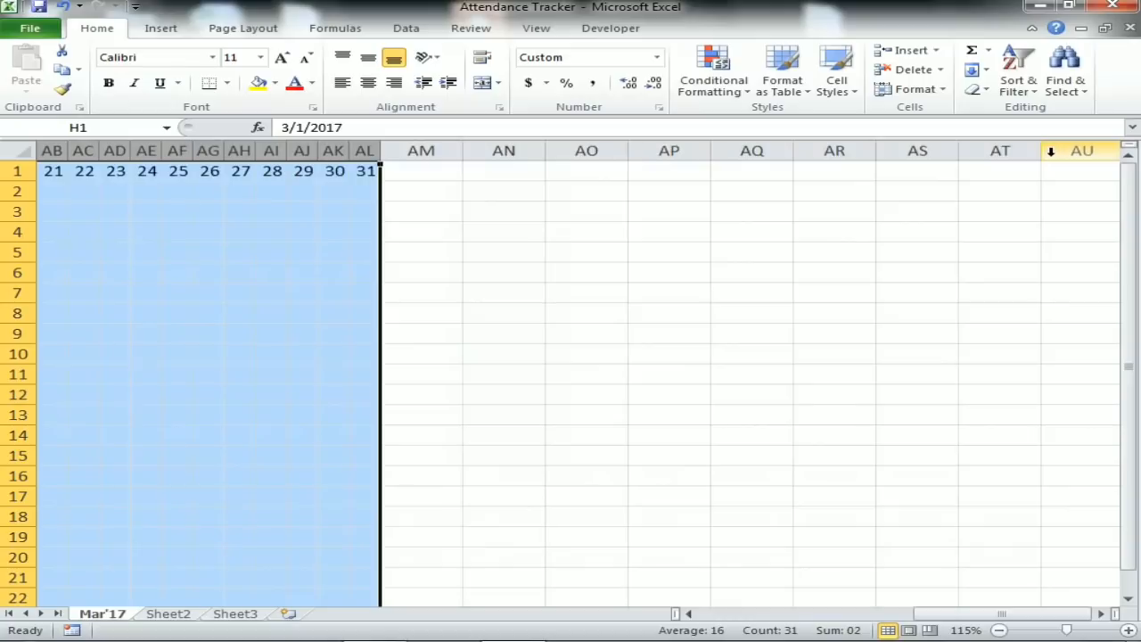
Step: Increase the height of header row 1 to fit about two lines of text
{"action": "left_click", "coordinate": [468, 299]}
{"action": "key", "text": "Home"}
{"action": "key", "text": "Right"}
{"action": "key", "text": "Right"}
{"action": "key", "text": "Right"}
{"action": "key", "text": "Right"}
{"action": "key", "text": "Right"}
{"action": "key", "text": "Right"}
{"action": "key", "text": "Right"}
{"action": "key", "text": "Up"}
{"action": "key", "text": "Up"}
{"action": "key", "text": "Up"}
{"action": "key", "text": "Up"}
{"action": "key", "text": "Up"}
{"action": "key", "text": "Up"}
{"action": "key", "text": "Home"}
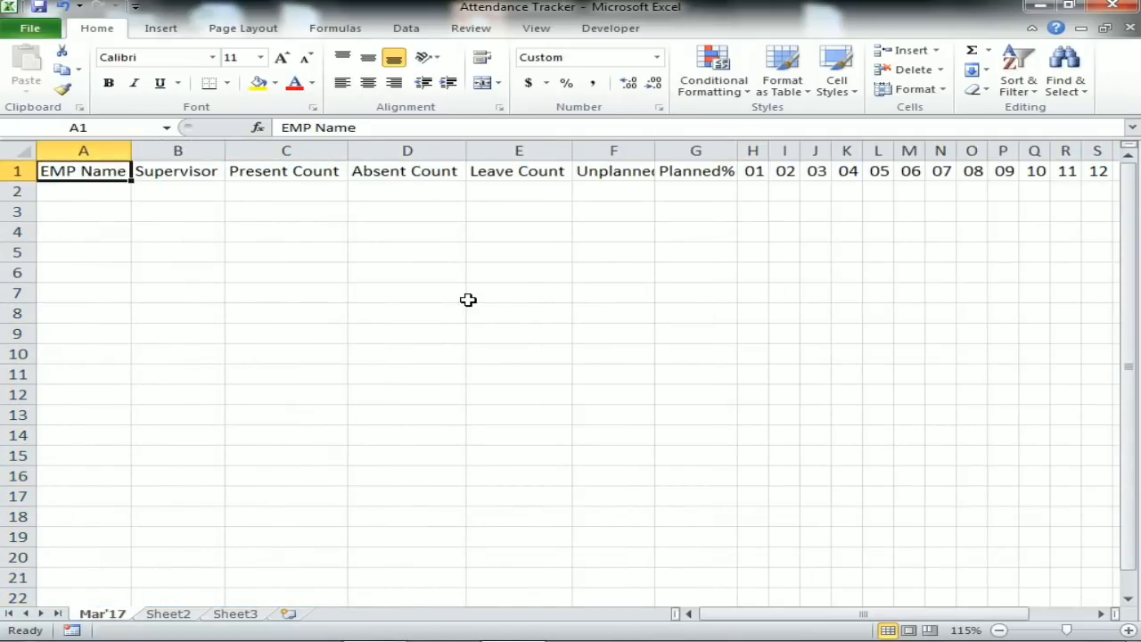
{"action": "left_click_drag", "start_coordinate": [16, 179], "coordinate": [18, 197]}
Step: Turn on text wrapping for the headers in A1:AL1 and centre them horizontally and vertically
{"action": "key", "text": "ctrl+shift+Right"}
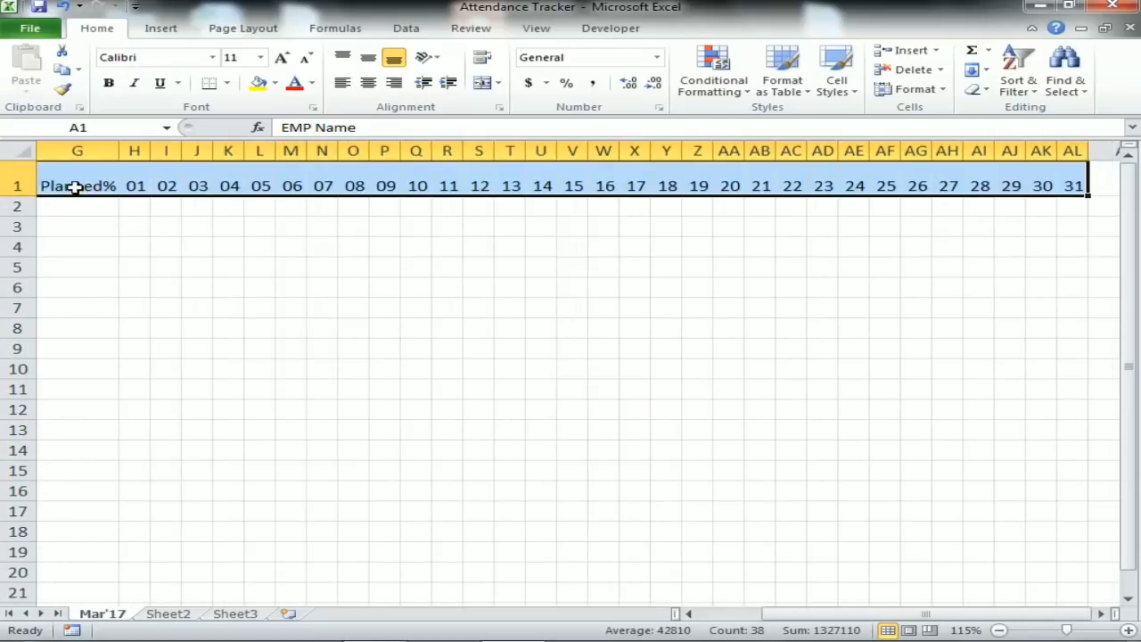
{"action": "left_click", "coordinate": [481, 59]}
{"action": "left_click", "coordinate": [368, 82]}
{"action": "left_click", "coordinate": [368, 57]}
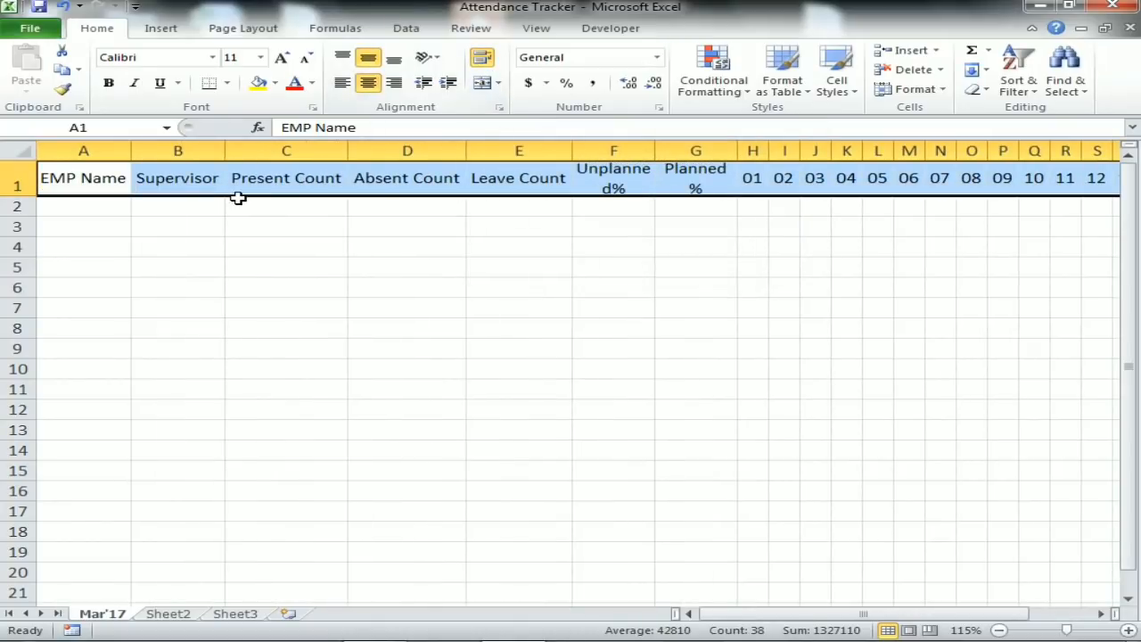
Step: Narrow columns A to G to one equal, smaller width so their headers wrap
{"action": "left_click_drag", "start_coordinate": [71, 173], "coordinate": [698, 185]}
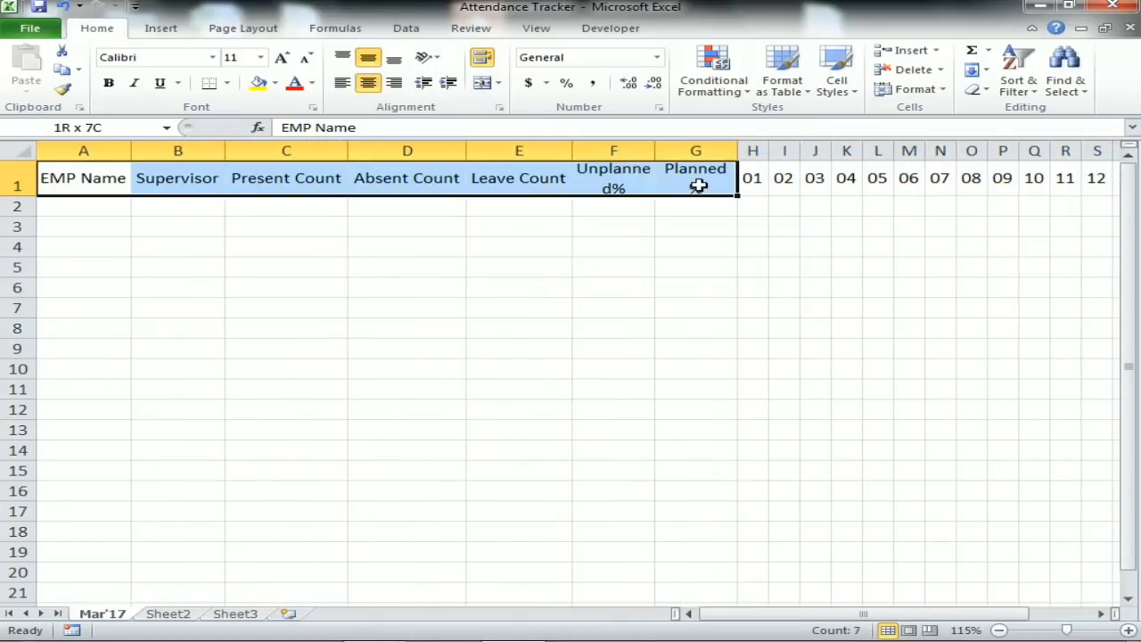
{"action": "left_click_drag", "start_coordinate": [736, 149], "coordinate": [687, 148]}
{"action": "key", "text": "ctrl+space"}
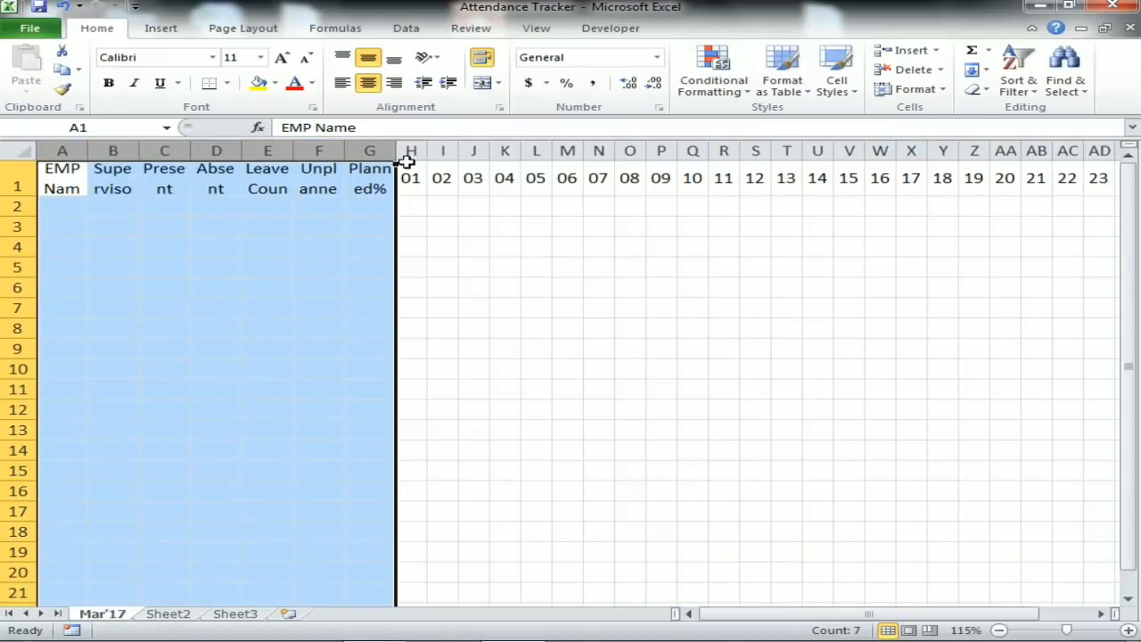
Step: Widen columns A to G equally, and widen C to G further so their headers wrap only between words
{"action": "left_click_drag", "start_coordinate": [395, 148], "coordinate": [497, 148]}
{"action": "left_click", "coordinate": [424, 151]}
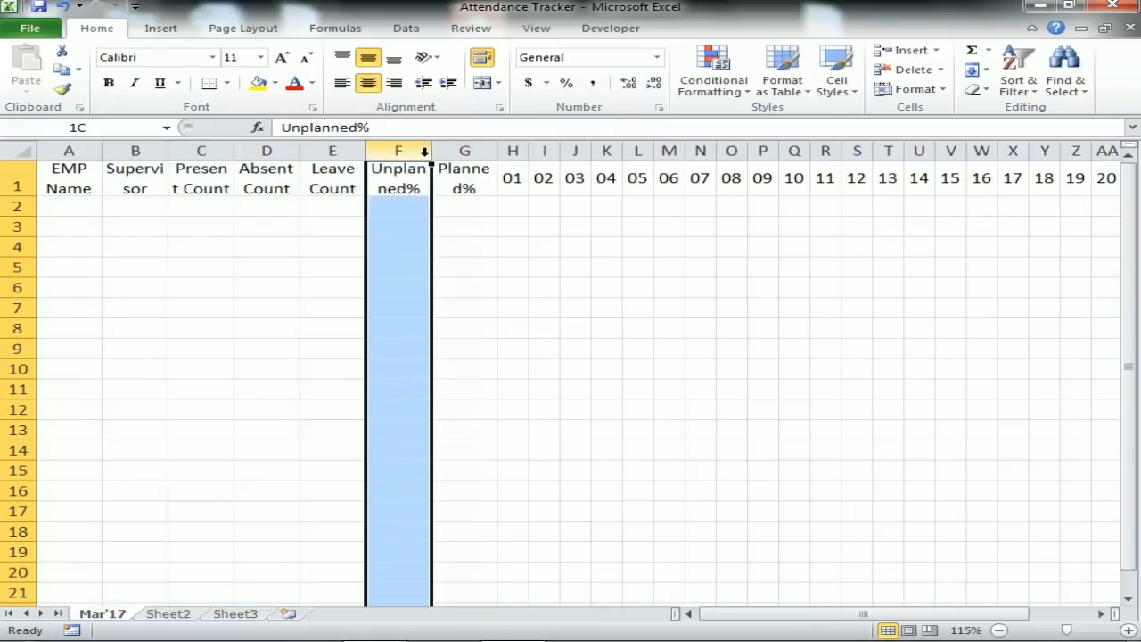
{"action": "left_click", "coordinate": [349, 206]}
{"action": "left_click_drag", "start_coordinate": [234, 153], "coordinate": [586, 155]}
{"action": "left_click_drag", "start_coordinate": [585, 155], "coordinate": [593, 156]}
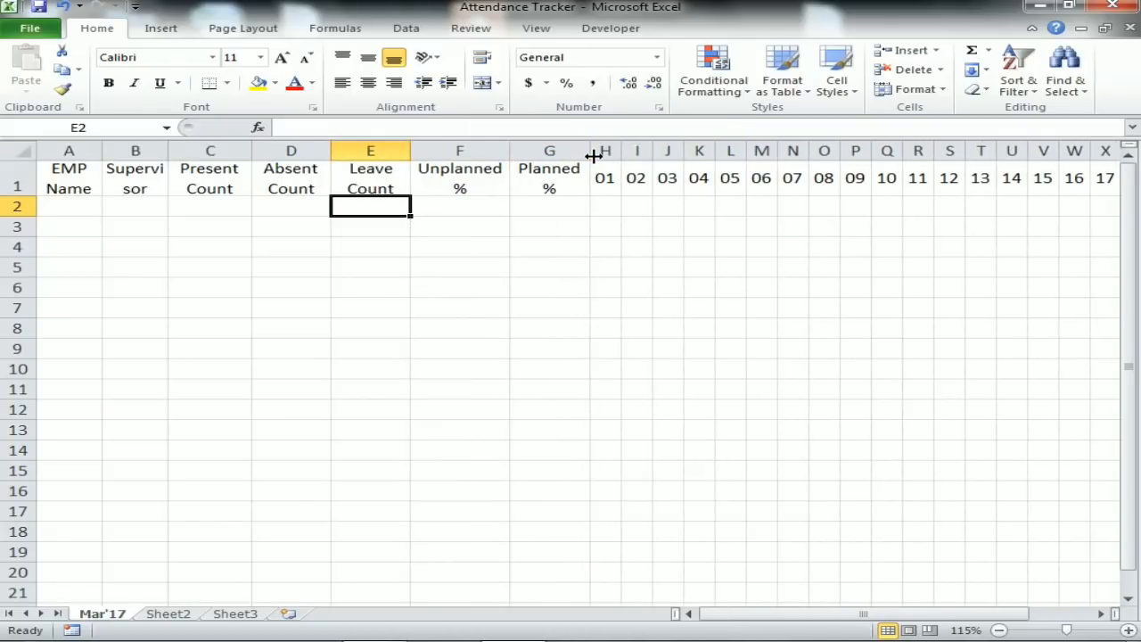
Step: Widen columns A and B so that the EMP Name and Supervisor headers each fit on one line
{"action": "left_click", "coordinate": [373, 183]}
{"action": "left_click", "coordinate": [72, 179]}
{"action": "left_click_drag", "start_coordinate": [89, 151], "coordinate": [211, 150]}
{"action": "left_click", "coordinate": [130, 171]}
{"action": "left_click_drag", "start_coordinate": [102, 148], "coordinate": [149, 148]}
Step: Enter EMP-1 in A2 and fill the series down to EMP-15 in A16
{"action": "left_click", "coordinate": [77, 206]}
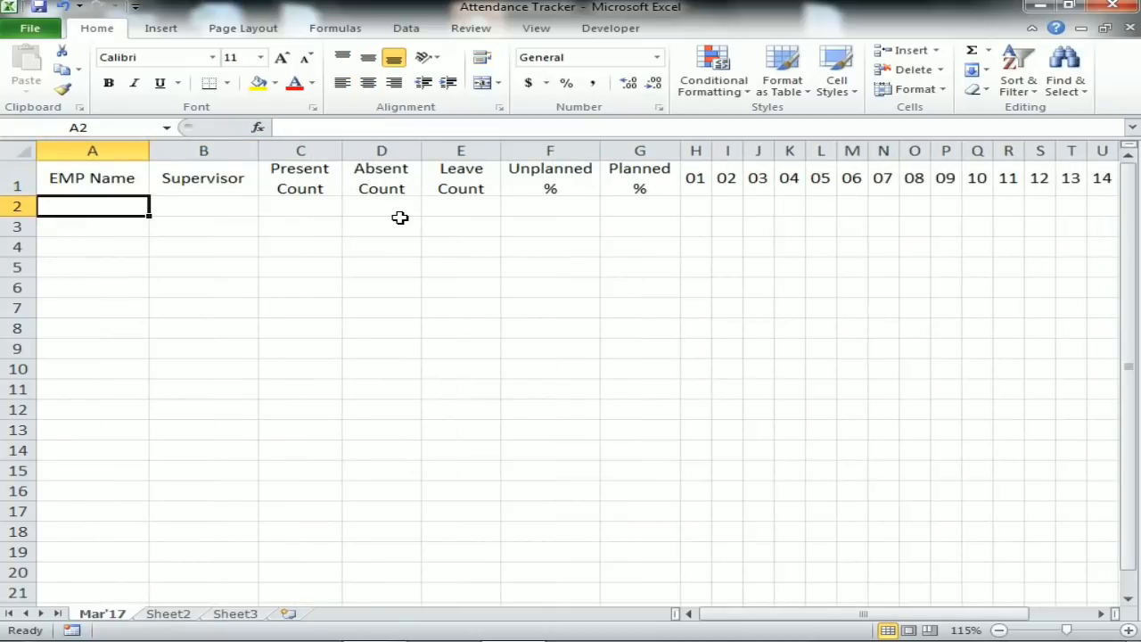
{"action": "type", "text": "EMP"}
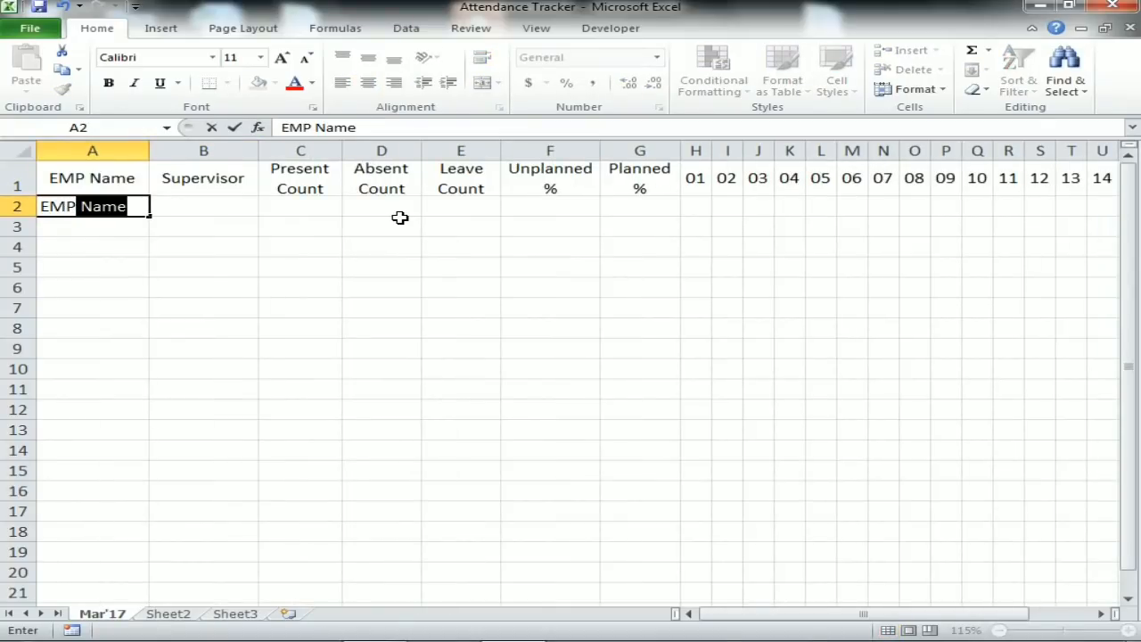
{"action": "type", "text": "-"}
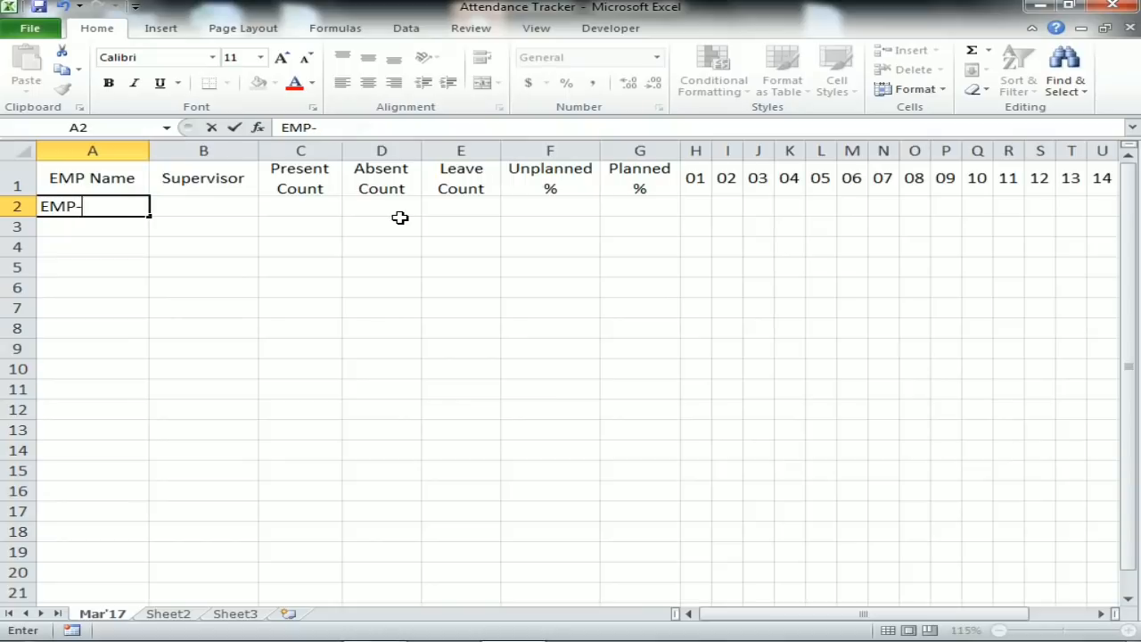
{"action": "type", "text": "1"}
{"action": "key", "text": "Return"}
{"action": "key", "text": "Up"}
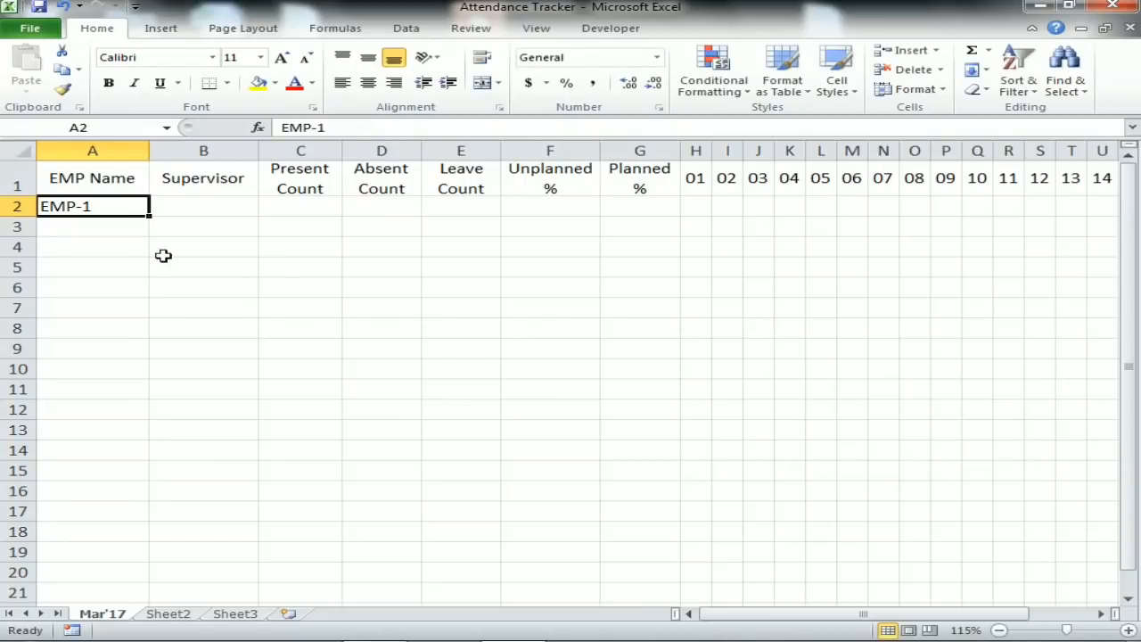
{"action": "left_click_drag", "start_coordinate": [149, 215], "coordinate": [122, 495]}
{"action": "left_click", "coordinate": [281, 418]}
Step: Enter SUP-1 in B2 and copy it down the Supervisor column to B16
{"action": "left_click", "coordinate": [204, 207]}
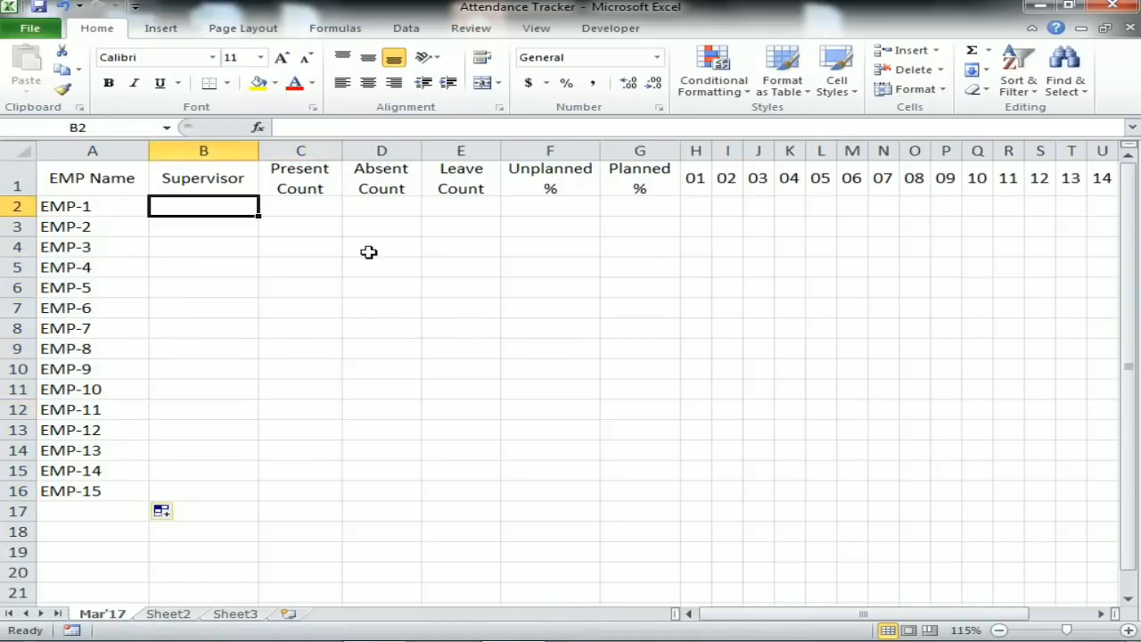
{"action": "type", "text": "SUP-1"}
{"action": "key", "text": "Return"}
{"action": "key", "text": "Up"}
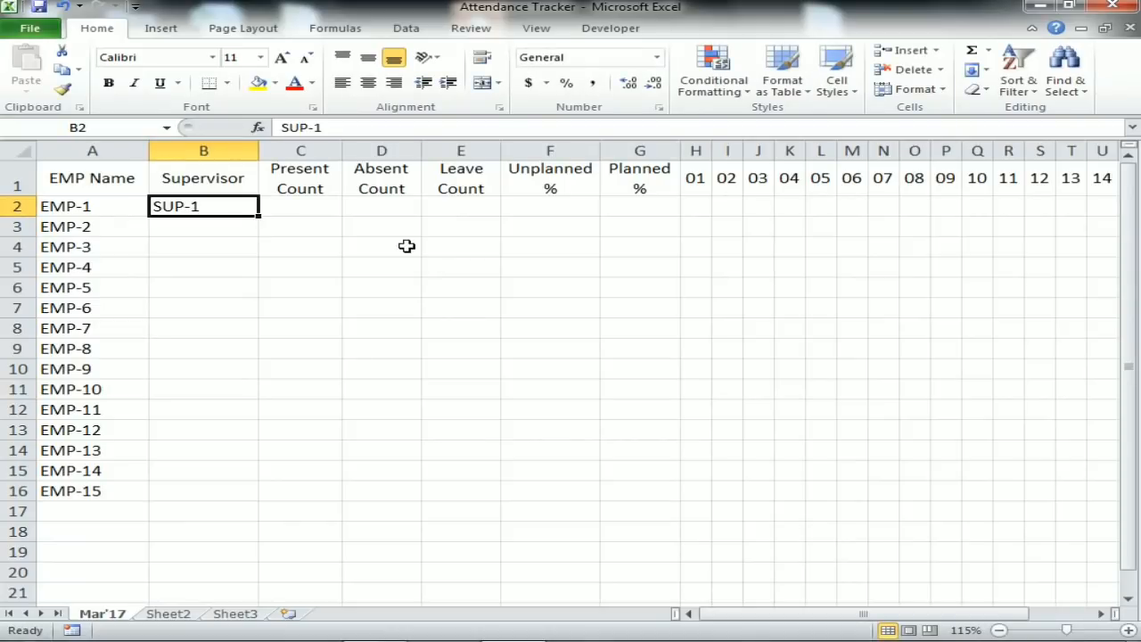
{"action": "left_click_drag", "start_coordinate": [206, 207], "coordinate": [202, 487]}
{"action": "key", "text": "ctrl+d"}
Step: Change the supervisor to SUP-2 in B7:B11 and to SUP-3 in B12:B16
{"action": "left_click", "coordinate": [215, 307]}
{"action": "left_click", "coordinate": [239, 288]}
{"action": "key", "text": "ctrl+d"}
{"action": "left_click", "coordinate": [253, 395]}
{"action": "left_click", "coordinate": [212, 410]}
{"action": "key", "text": "ctrl+d"}
{"action": "left_click", "coordinate": [332, 369]}
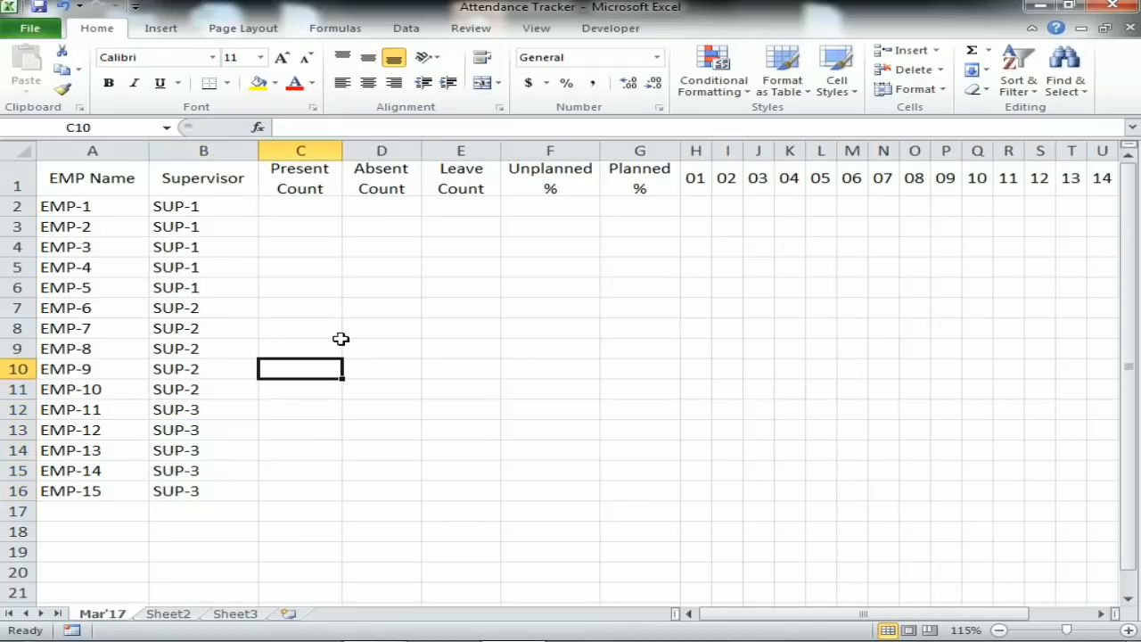
{"action": "left_click", "coordinate": [348, 202]}
{"action": "left_click", "coordinate": [312, 184]}
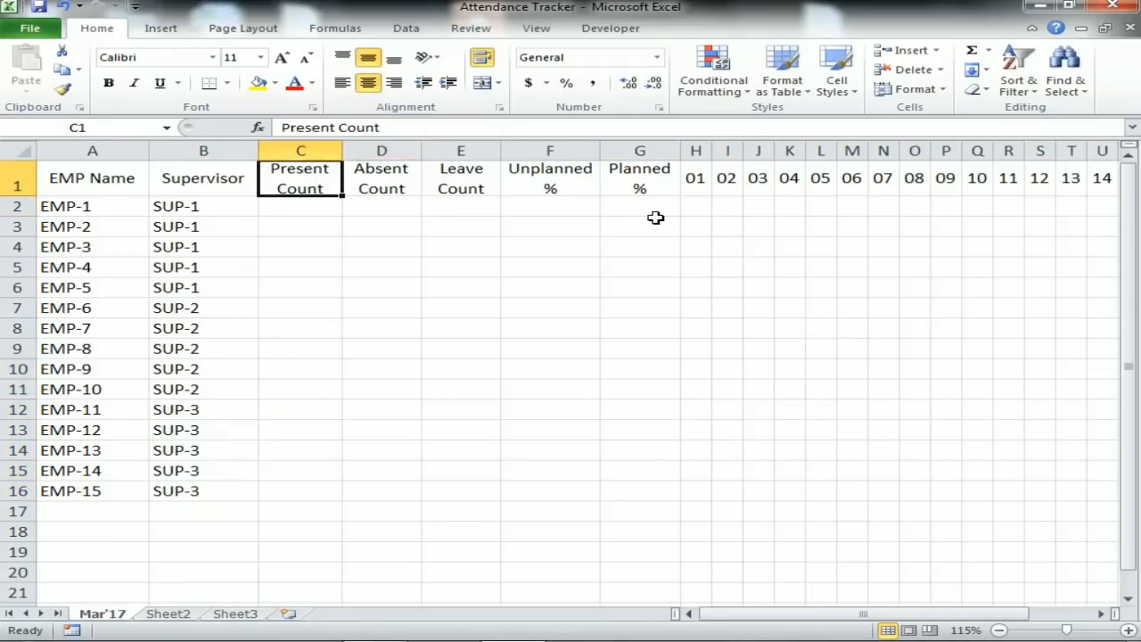
{"action": "left_click", "coordinate": [694, 208]}
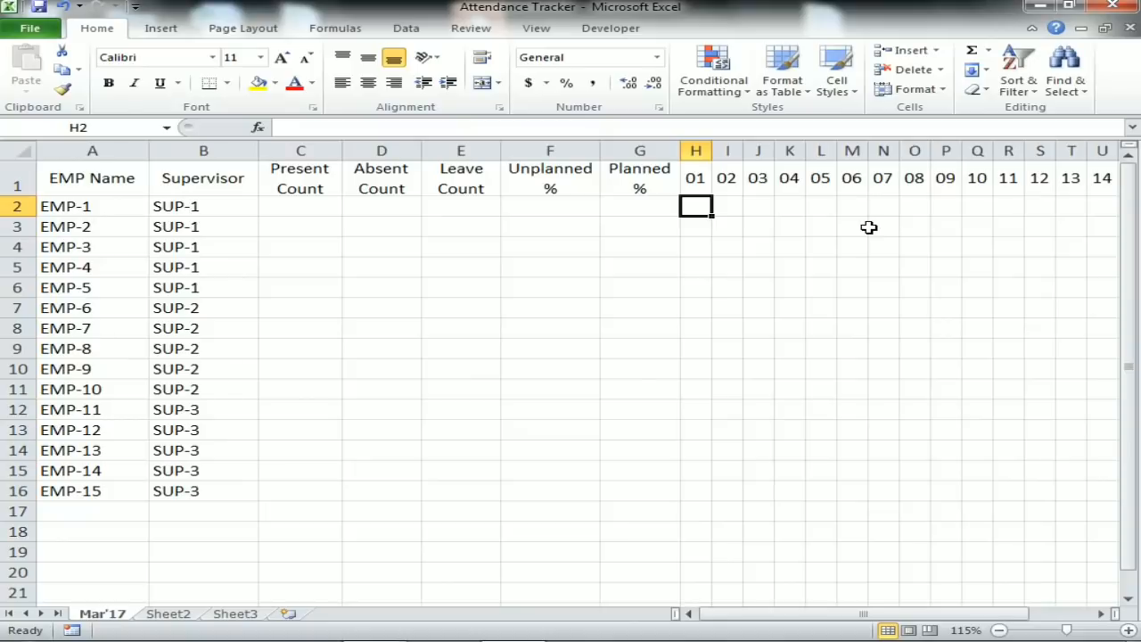
{"action": "key", "text": "shift+Right"}
{"action": "key", "text": "Up"}
{"action": "key", "text": "Down"}
{"action": "key", "text": "Left"}
{"action": "key", "text": "Right"}
{"action": "key", "text": "shift+Down"}
{"action": "key", "text": "shift+Down"}
{"action": "key", "text": "shift+Down"}
{"action": "key", "text": "shift+Down"}
{"action": "key", "text": "shift+Down"}
{"action": "key", "text": "shift+Down"}
{"action": "key", "text": "shift+Down"}
{"action": "key", "text": "shift+Down"}
{"action": "key", "text": "shift+Down"}
{"action": "key", "text": "shift+Down"}
{"action": "key", "text": "shift+Down"}
{"action": "key", "text": "shift+Down"}
{"action": "key", "text": "shift+Down"}
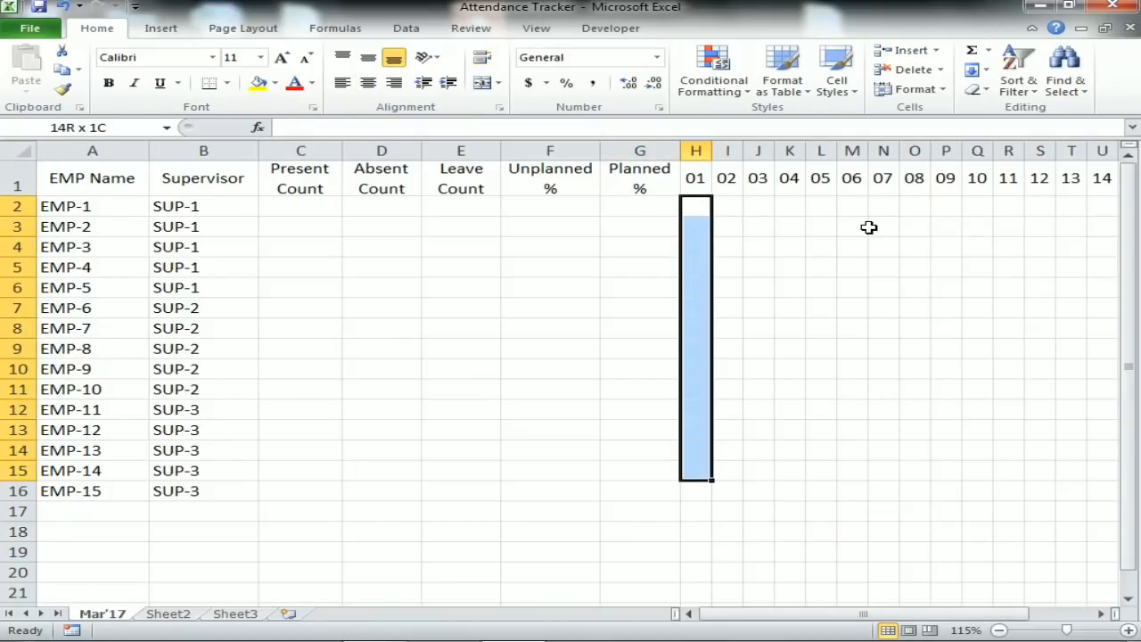
{"action": "key", "text": "Left"}
{"action": "key", "text": "Left"}
{"action": "key", "text": "Left"}
{"action": "key", "text": "Left"}
{"action": "key", "text": "Left"}
{"action": "key", "text": "shift+Right"}
{"action": "key", "text": "shift+Right"}
{"action": "key", "text": "shift+Right"}
{"action": "key", "text": "Left"}
{"action": "key", "text": "Left"}
Step: Apply all borders to the whole tracker table A1:AL16
{"action": "key", "text": "Up"}
{"action": "key", "text": "ctrl+shift+End"}
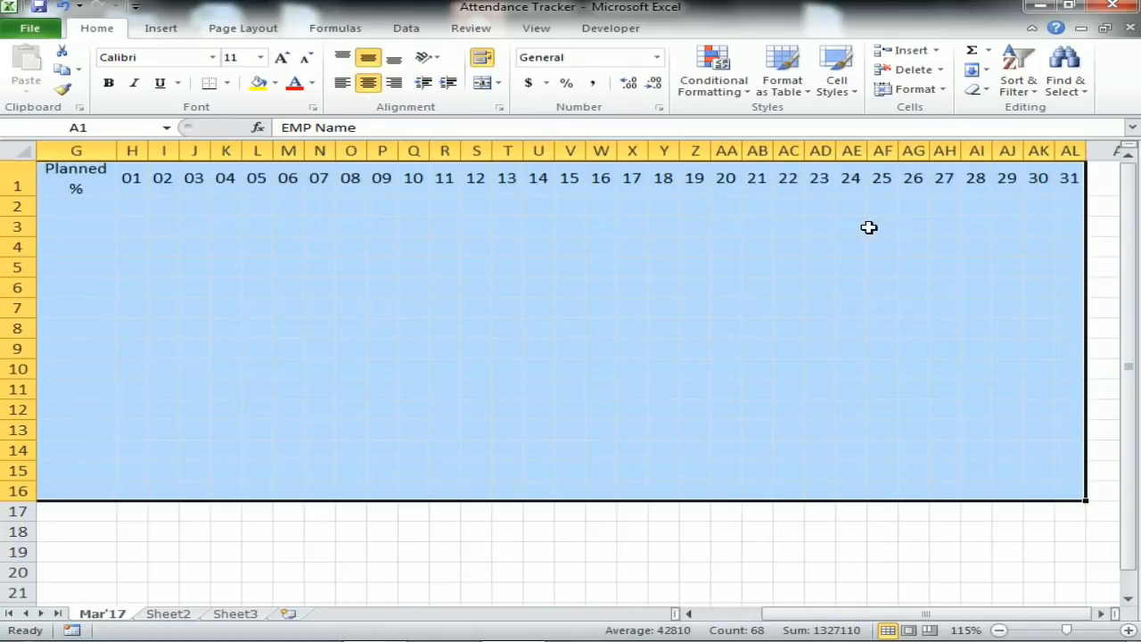
{"action": "key", "text": "alt+h"}
{"action": "key", "text": "b"}
{"action": "key", "text": "a"}
{"action": "key", "text": "ctrl+Home"}
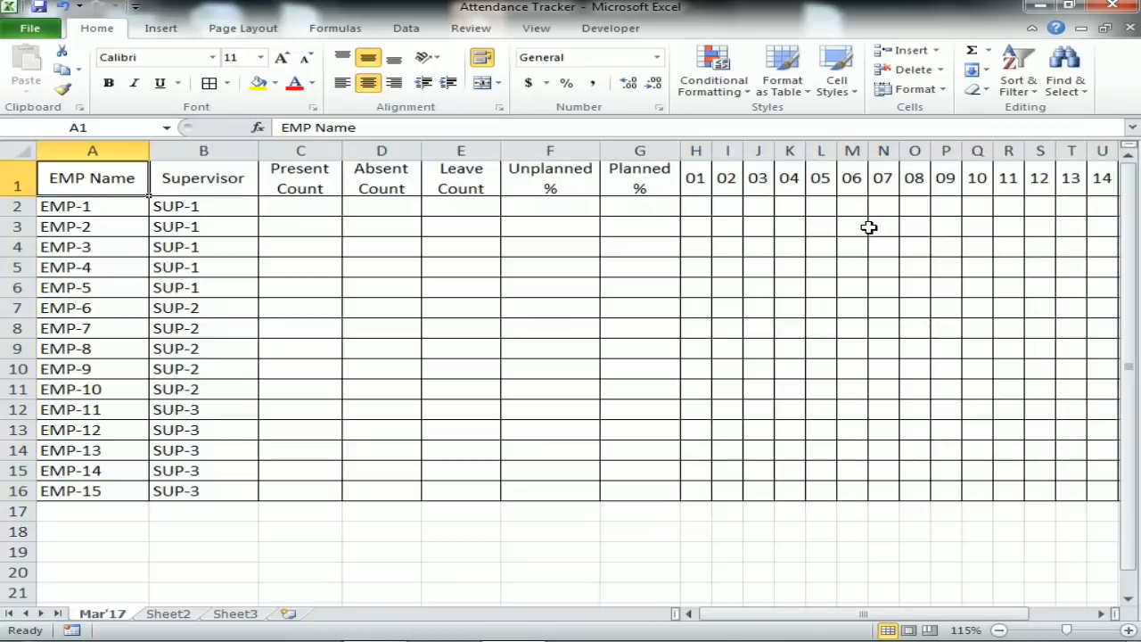
Step: Fill the header row A1:AL1 with dark olive green and make its text white and bold
{"action": "key", "text": "ctrl+shift+Right"}
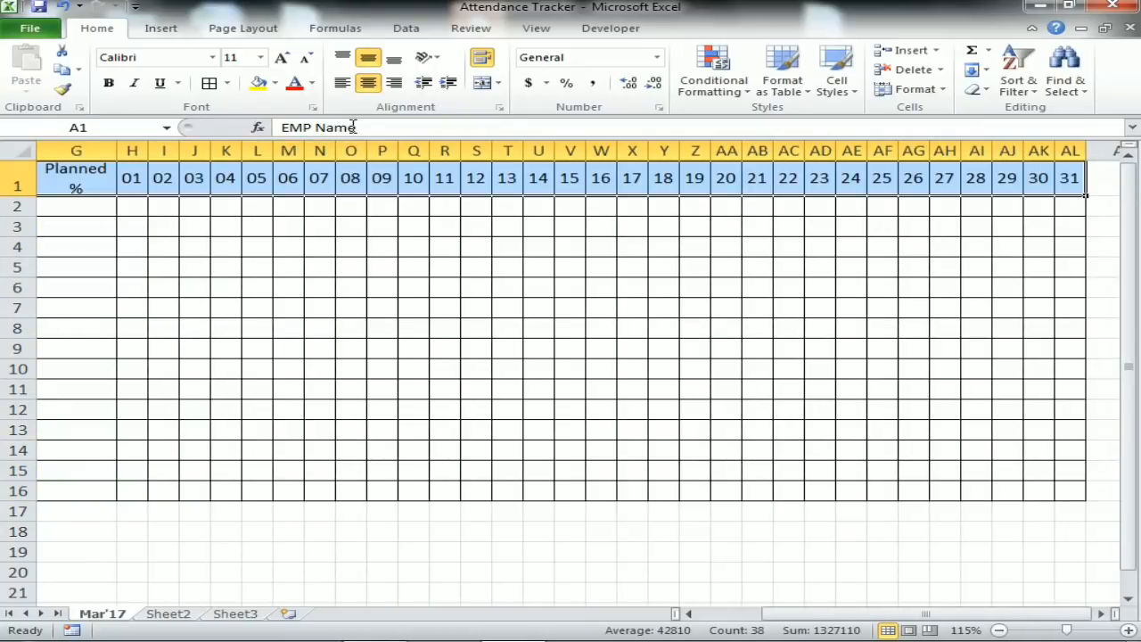
{"action": "left_click", "coordinate": [275, 83]}
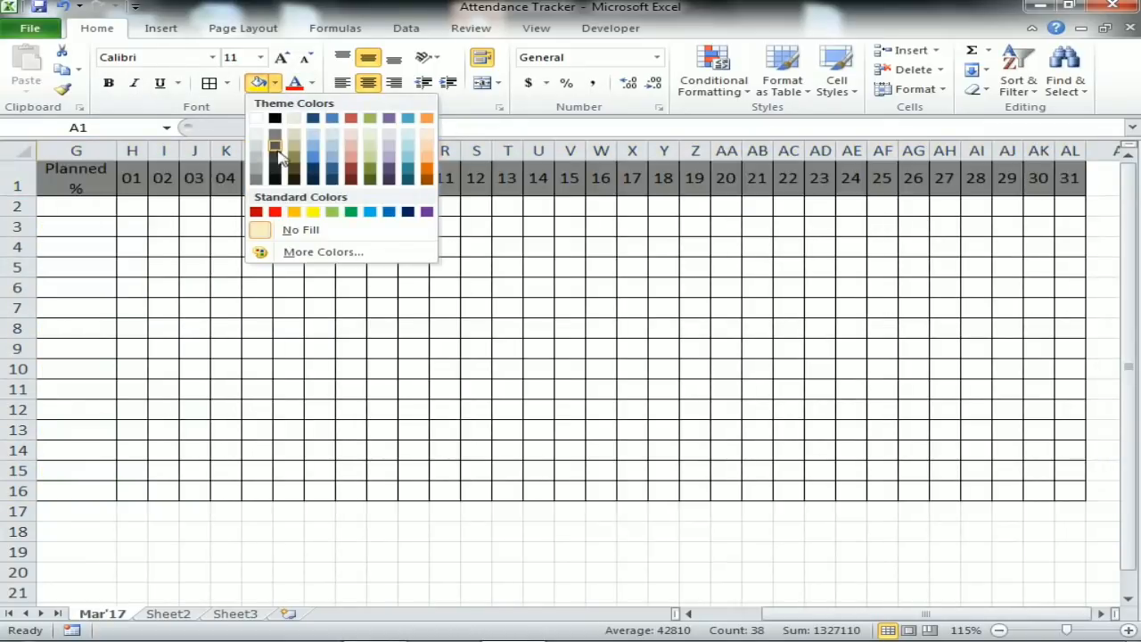
{"action": "left_click", "coordinate": [373, 174]}
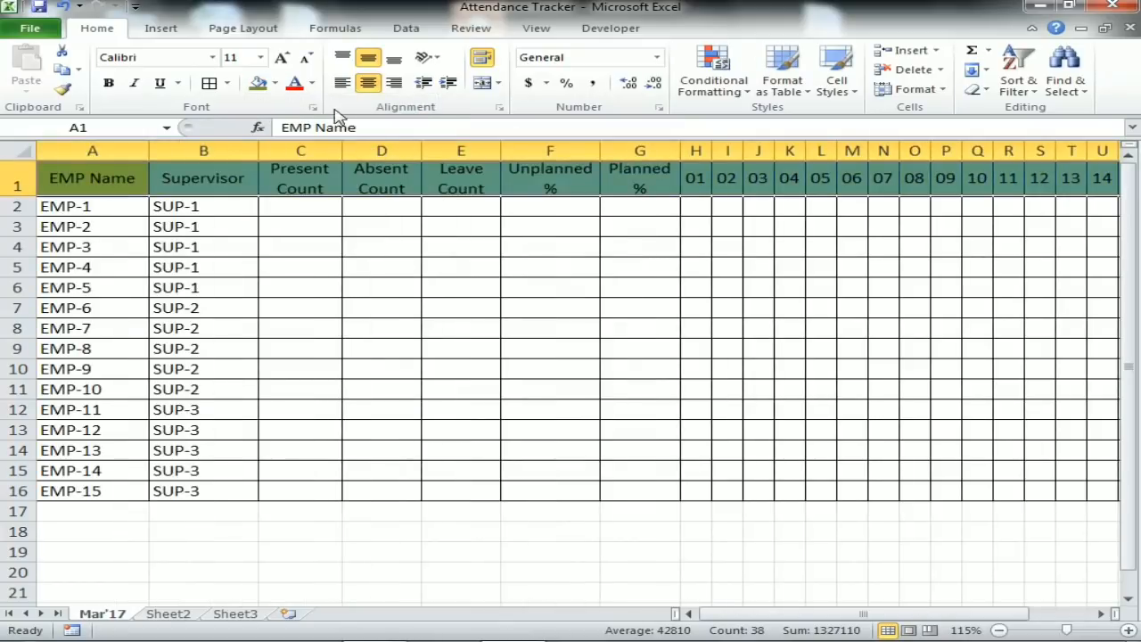
{"action": "left_click", "coordinate": [312, 83]}
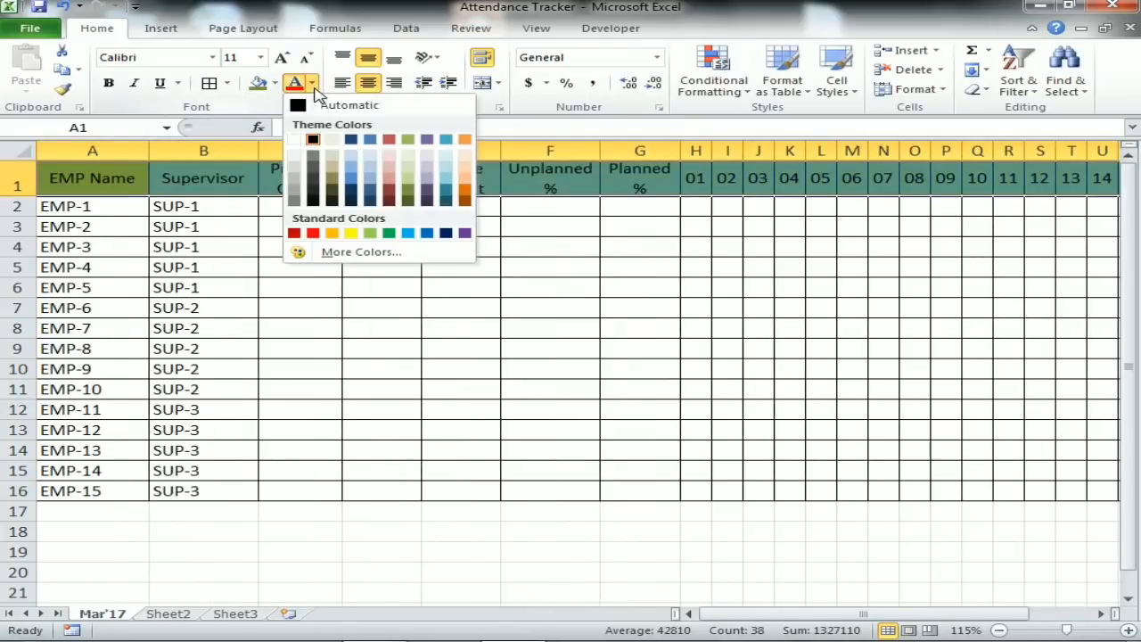
{"action": "left_click", "coordinate": [300, 142]}
{"action": "key", "text": "ctrl+b"}
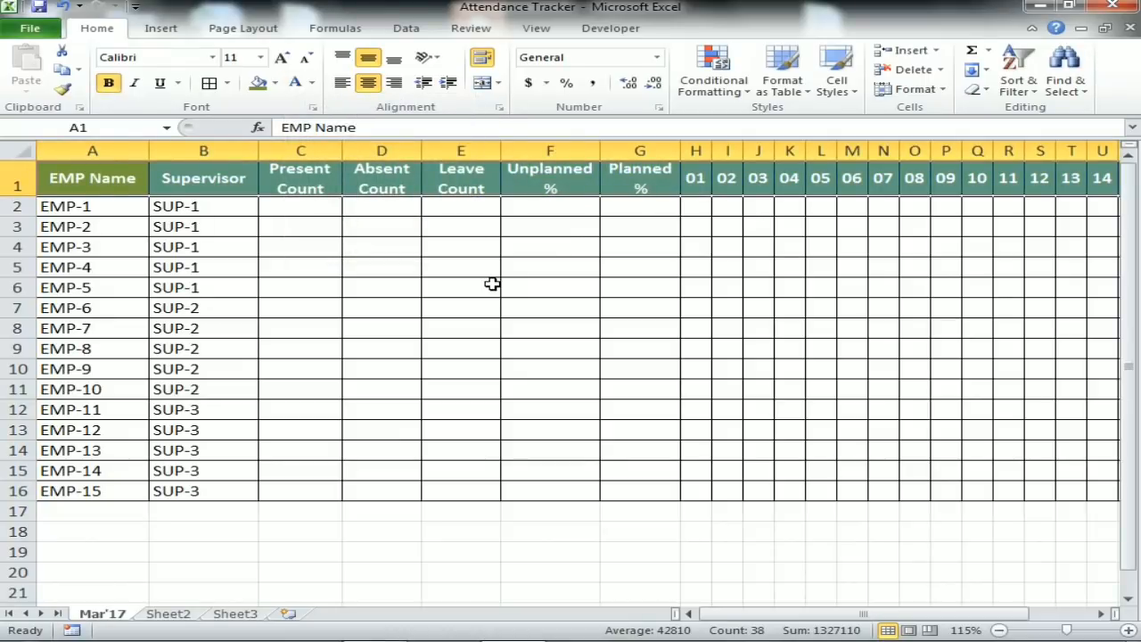
{"action": "left_click", "coordinate": [111, 176]}
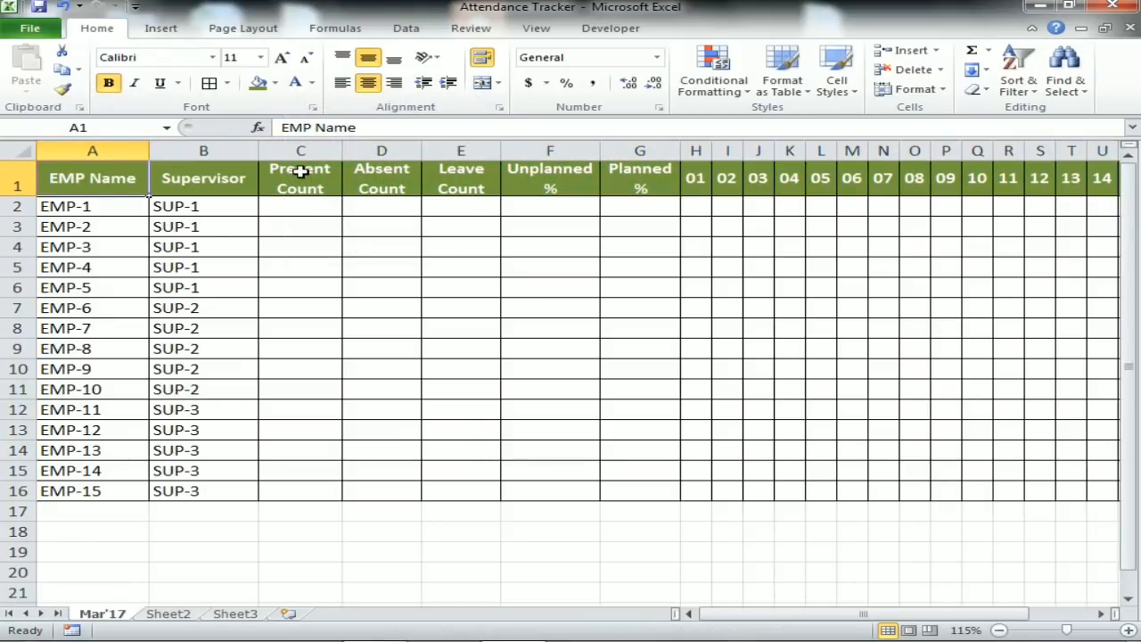
{"action": "key", "text": "ctrl+shift+End"}
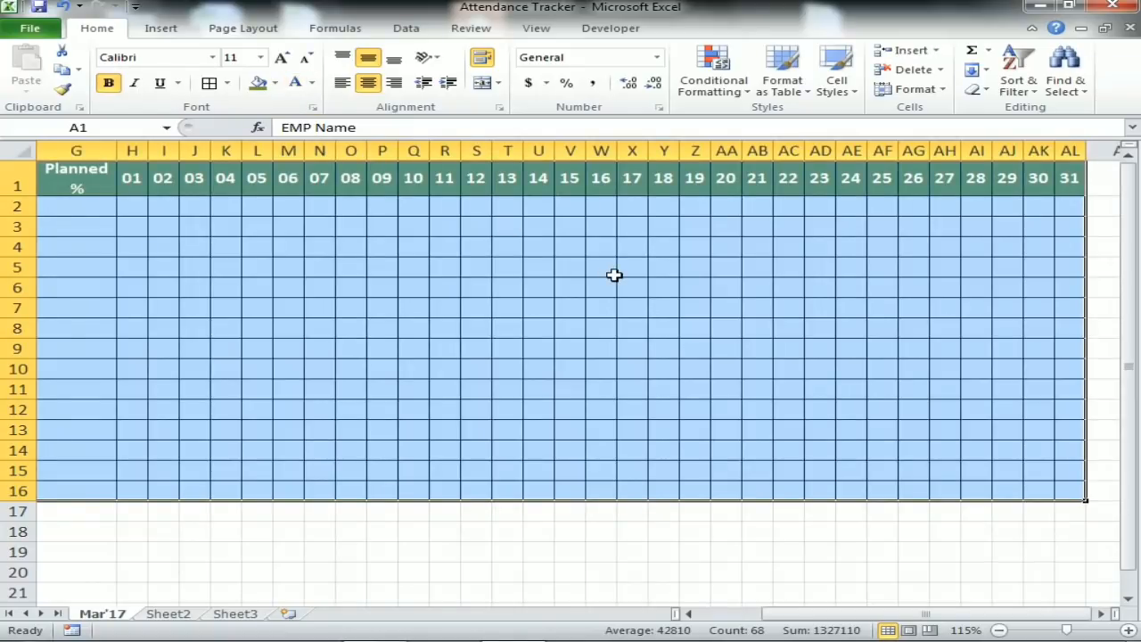
{"action": "scroll", "coordinate": [614, 276], "scroll_direction": "down", "scroll_amount": 1, "text": "ctrl"}
{"action": "scroll", "coordinate": [614, 275], "scroll_direction": "down", "scroll_amount": 1, "text": "ctrl"}
{"action": "scroll", "coordinate": [614, 276], "scroll_direction": "up", "scroll_amount": 1, "text": "ctrl"}
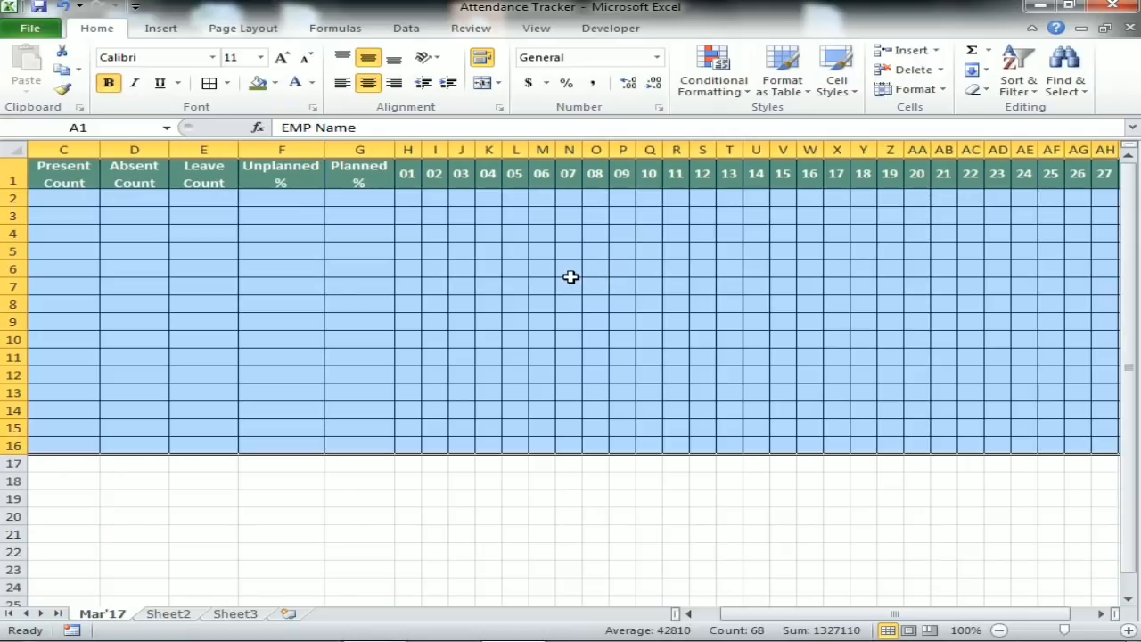
{"action": "left_click", "coordinate": [571, 275]}
{"action": "scroll", "coordinate": [570, 276], "scroll_direction": "left", "scroll_amount": 1}
{"action": "key", "text": "ctrl+Home"}
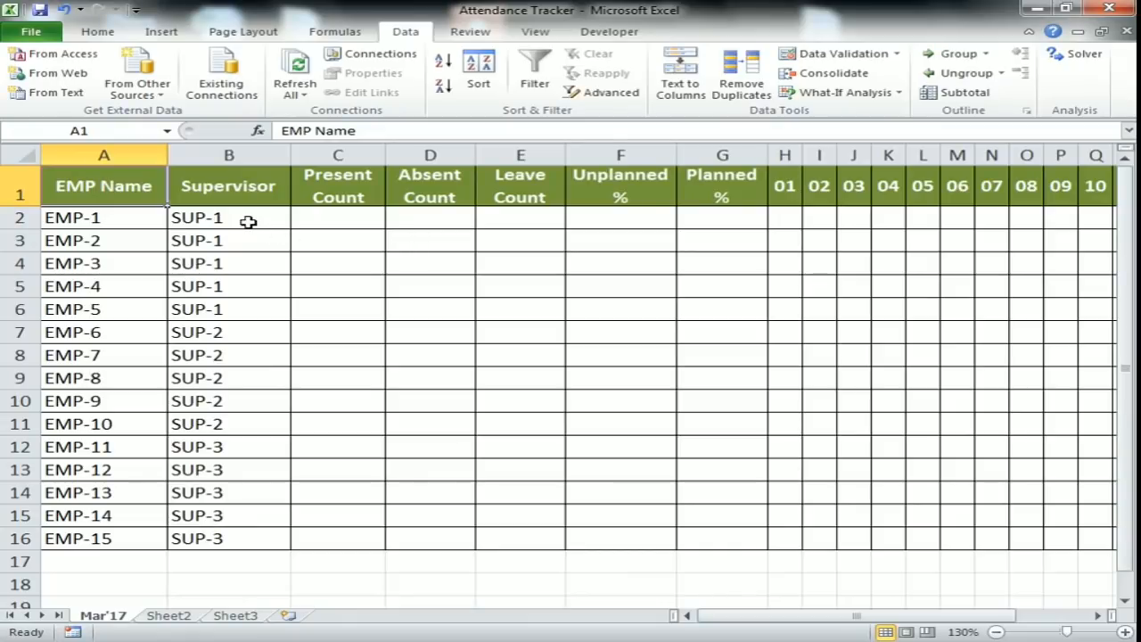
{"action": "left_click", "coordinate": [249, 220]}
{"action": "left_click", "coordinate": [337, 191]}
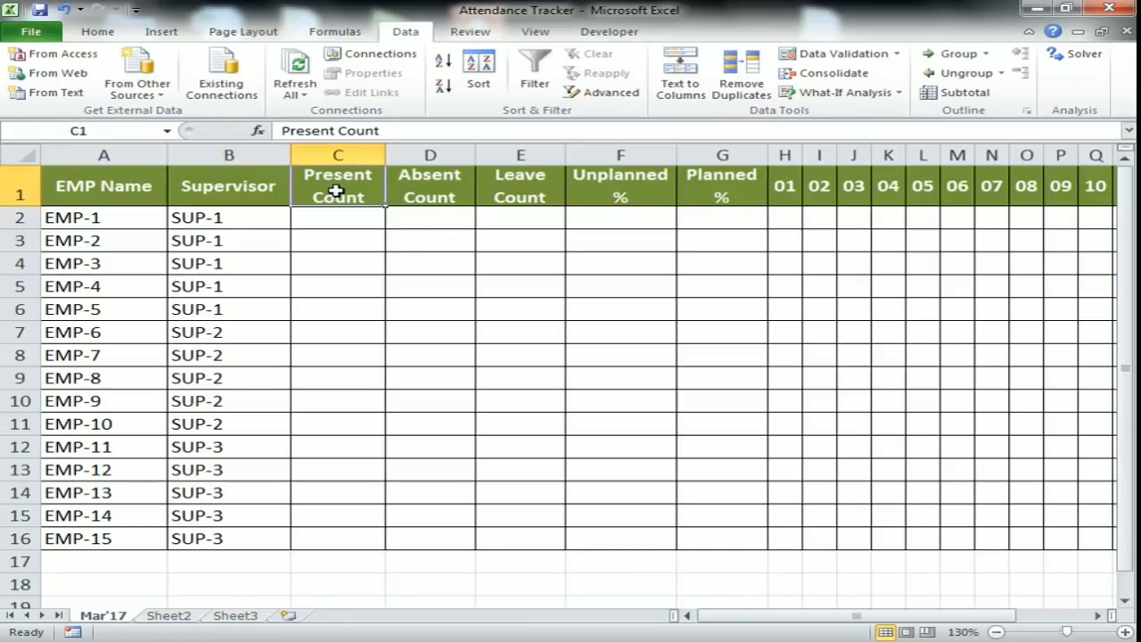
{"action": "left_click", "coordinate": [707, 201]}
{"action": "left_click", "coordinate": [783, 217]}
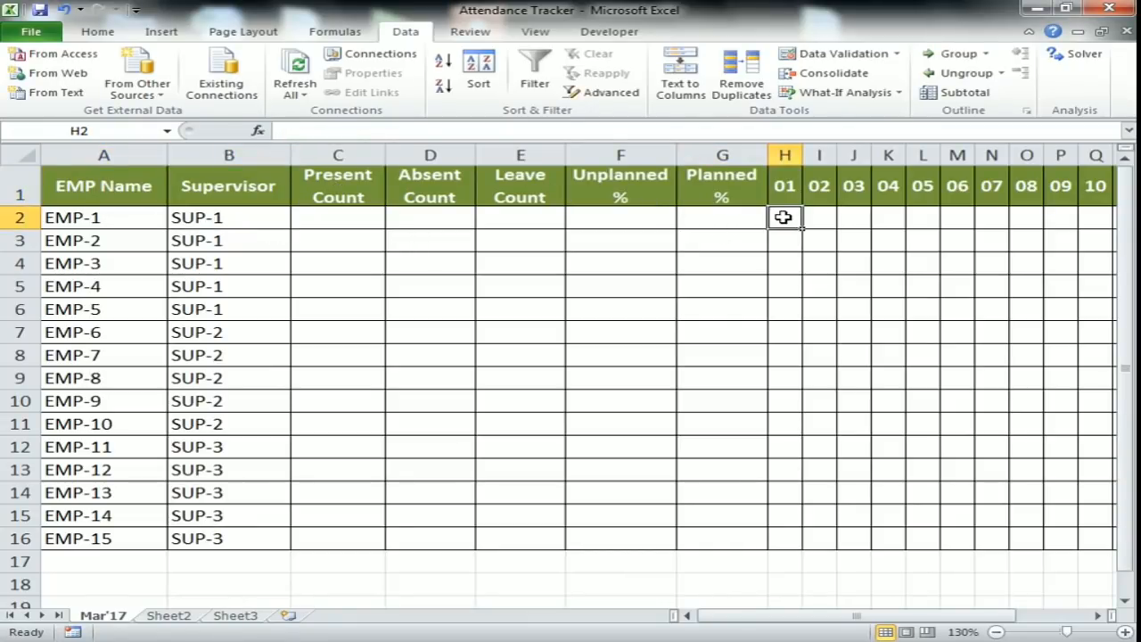
{"action": "key", "text": "shift+Down"}
{"action": "key", "text": "shift+Down"}
{"action": "key", "text": "shift+Down"}
{"action": "key", "text": "shift+Down"}
{"action": "key", "text": "shift+Down"}
{"action": "key", "text": "shift+Down"}
{"action": "key", "text": "shift+Down"}
{"action": "key", "text": "shift+Down"}
{"action": "key", "text": "shift+Down"}
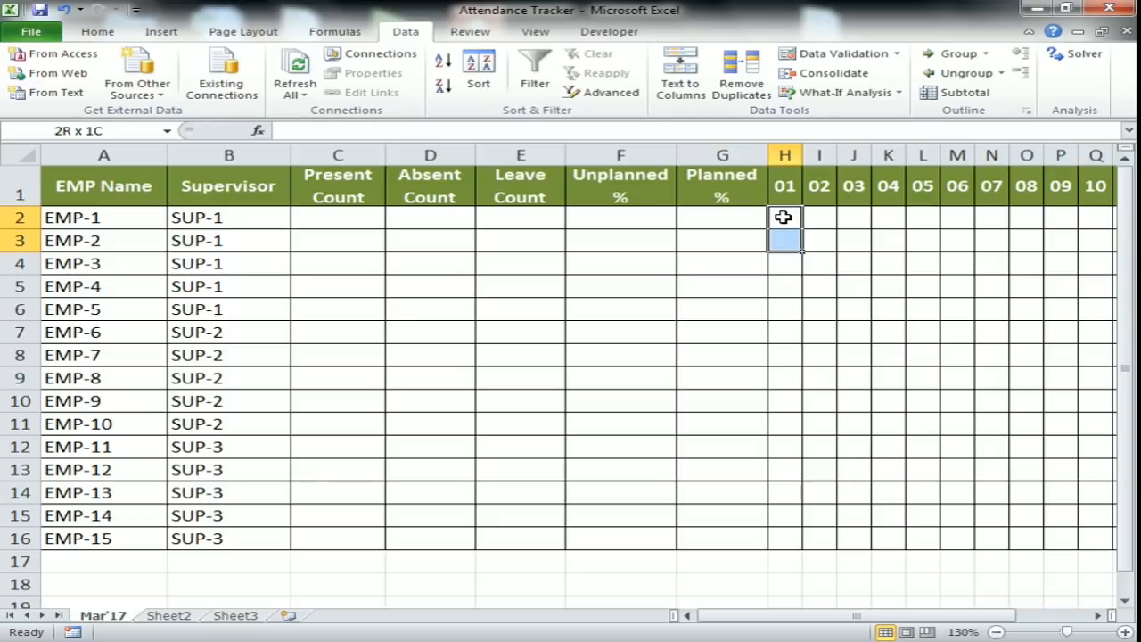
{"action": "key", "text": "Up"}
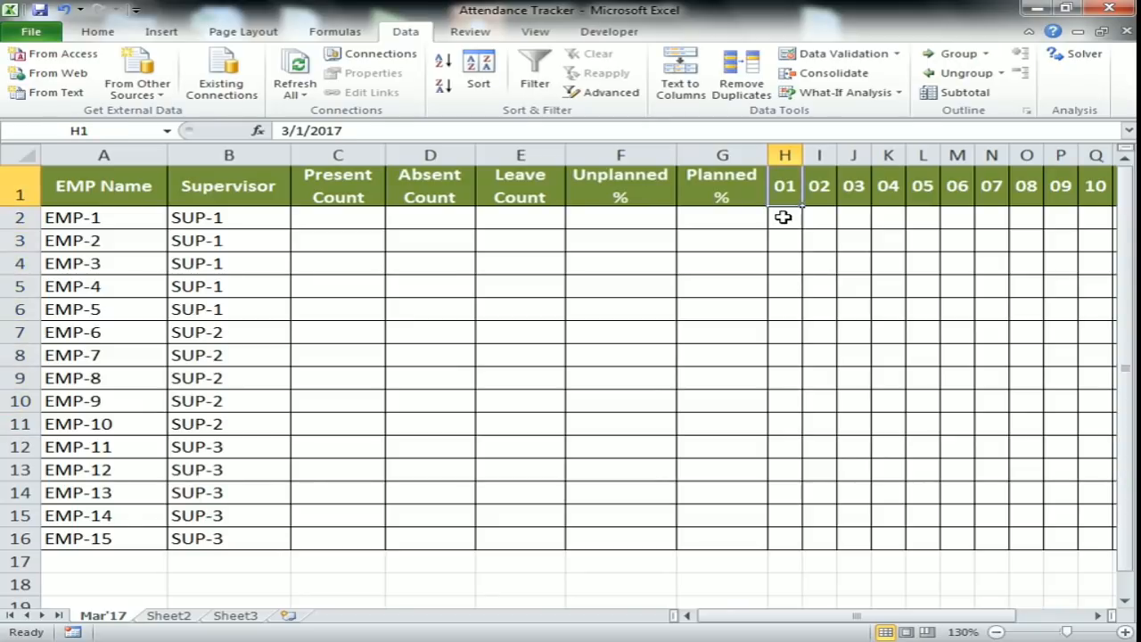
Step: Add list data validation with the source P,A,L,WO to the daily attendance cells H2:AL16
{"action": "key", "text": "Down"}
{"action": "key", "text": "shift+Down"}
{"action": "key", "text": "shift+Down"}
{"action": "key", "text": "shift+Down"}
{"action": "key", "text": "shift+Down"}
{"action": "key", "text": "shift+Down"}
{"action": "key", "text": "shift+Down"}
{"action": "key", "text": "shift+Down"}
{"action": "key", "text": "shift+Down"}
{"action": "key", "text": "shift+Down"}
{"action": "key", "text": "shift+Down"}
{"action": "key", "text": "shift+Down"}
{"action": "key", "text": "shift+Down"}
{"action": "key", "text": "shift+Down"}
{"action": "key", "text": "shift+Down"}
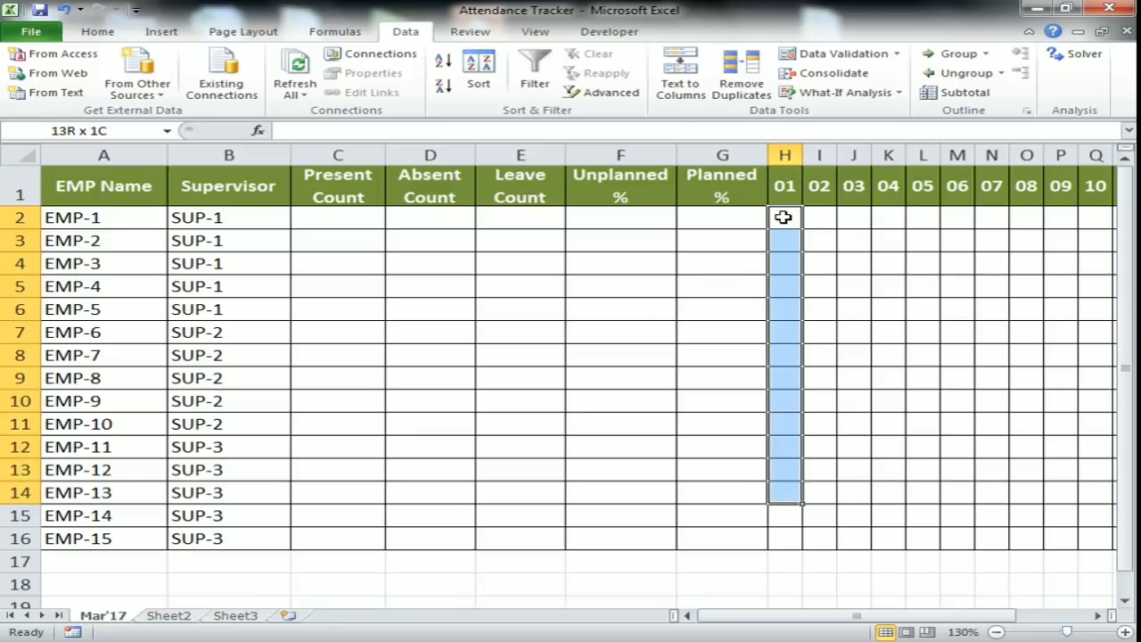
{"action": "key", "text": "shift+Right"}
{"action": "key", "text": "shift+Right"}
{"action": "key", "text": "shift+Right"}
{"action": "key", "text": "shift+Right"}
{"action": "key", "text": "shift+Right"}
{"action": "key", "text": "shift+Right"}
{"action": "key", "text": "shift+Right"}
{"action": "key", "text": "shift+Right"}
{"action": "key", "text": "shift+Right"}
{"action": "key", "text": "shift+Right"}
{"action": "key", "text": "shift+Right"}
{"action": "key", "text": "shift+Right"}
{"action": "key", "text": "shift+Right"}
{"action": "key", "text": "shift+Right"}
{"action": "key", "text": "shift+Right"}
{"action": "key", "text": "shift+Right"}
{"action": "key", "text": "shift+Right"}
{"action": "key", "text": "shift+Right"}
{"action": "key", "text": "shift+Right"}
{"action": "key", "text": "shift+Right"}
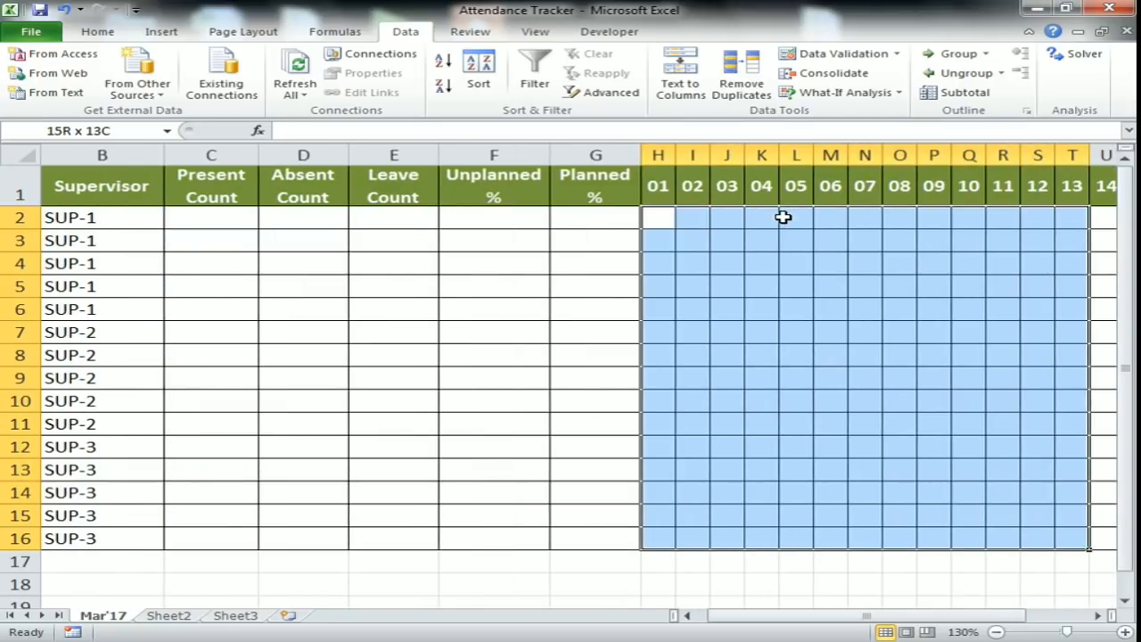
{"action": "key", "text": "shift+Right"}
{"action": "key", "text": "shift+Right"}
{"action": "key", "text": "shift+Right"}
{"action": "key", "text": "shift+Right"}
{"action": "key", "text": "shift+Right"}
{"action": "key", "text": "shift+Right"}
{"action": "key", "text": "shift+Right"}
{"action": "key", "text": "shift+Right"}
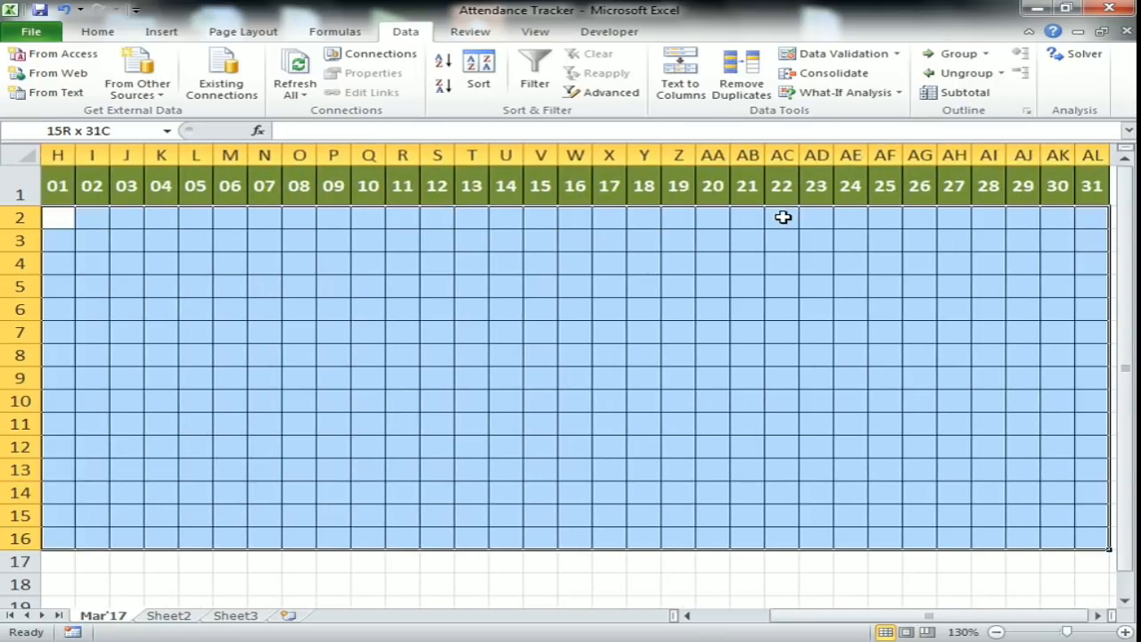
{"action": "key", "text": "shift+Left"}
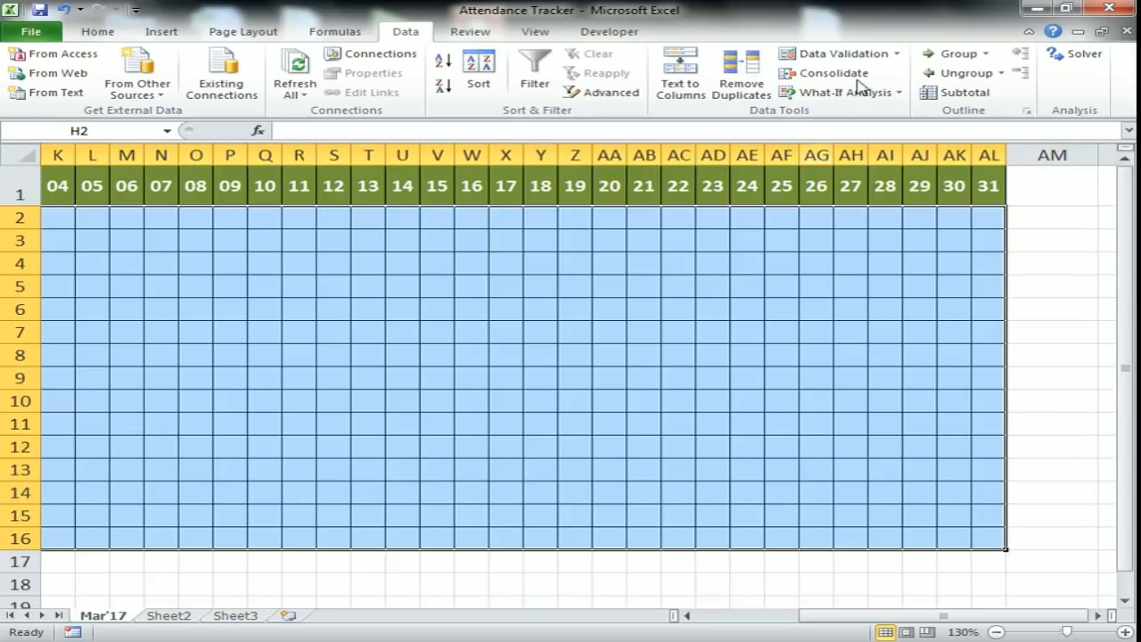
{"action": "left_click", "coordinate": [895, 55]}
{"action": "left_click", "coordinate": [886, 75]}
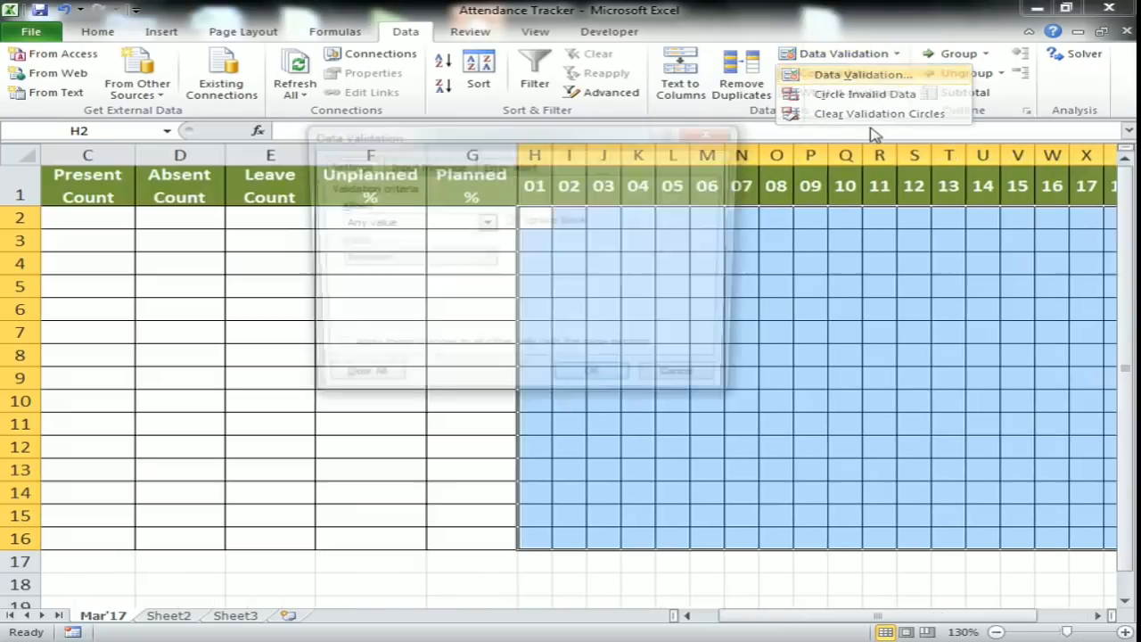
{"action": "left_click", "coordinate": [484, 223]}
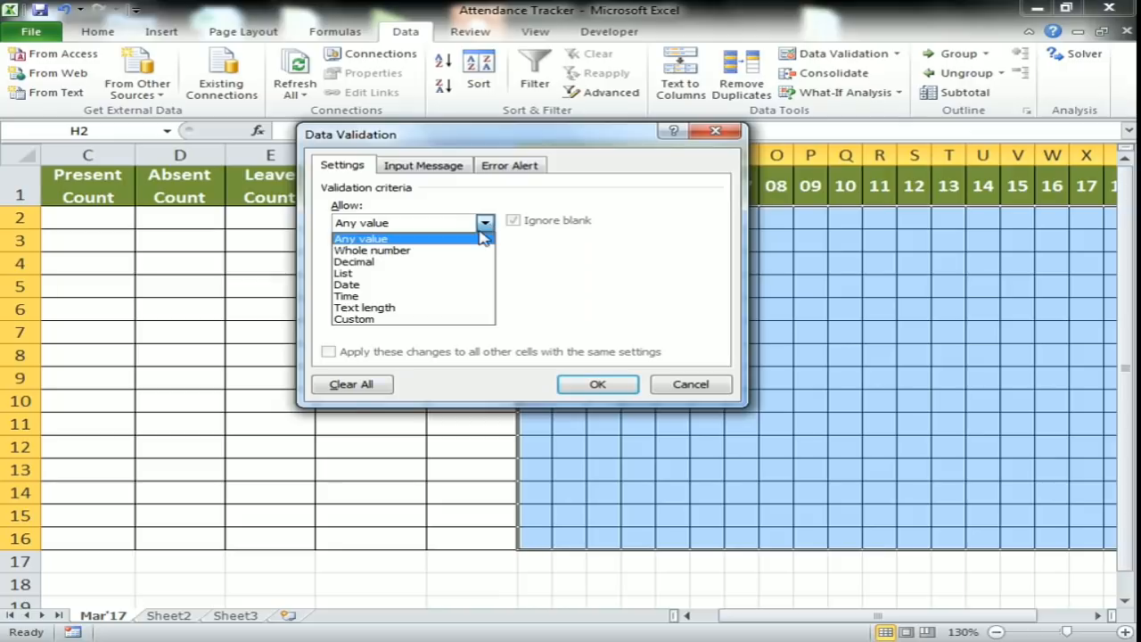
{"action": "left_click", "coordinate": [416, 276]}
{"action": "left_click", "coordinate": [418, 295]}
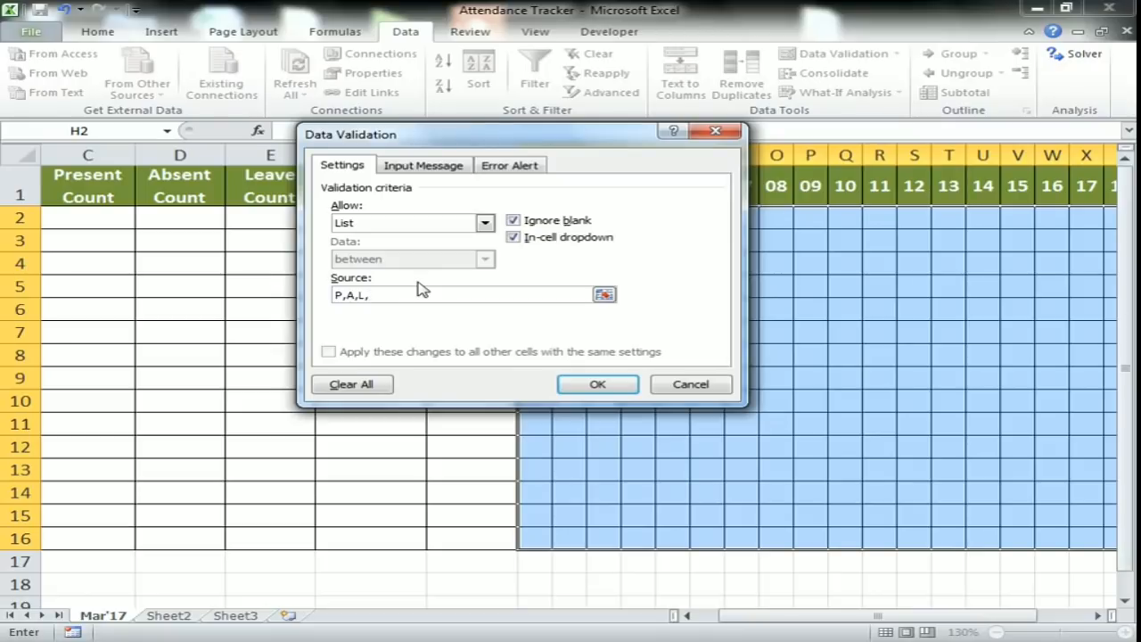
{"action": "left_click", "coordinate": [611, 379]}
Step: Open the dropdown in cell H2 to check the attendance choices it offers
{"action": "left_click", "coordinate": [636, 284]}
{"action": "left_click", "coordinate": [547, 242]}
{"action": "left_click", "coordinate": [561, 242]}
{"action": "left_click", "coordinate": [539, 276]}
{"action": "left_click", "coordinate": [534, 218]}
{"action": "left_click", "coordinate": [564, 224]}
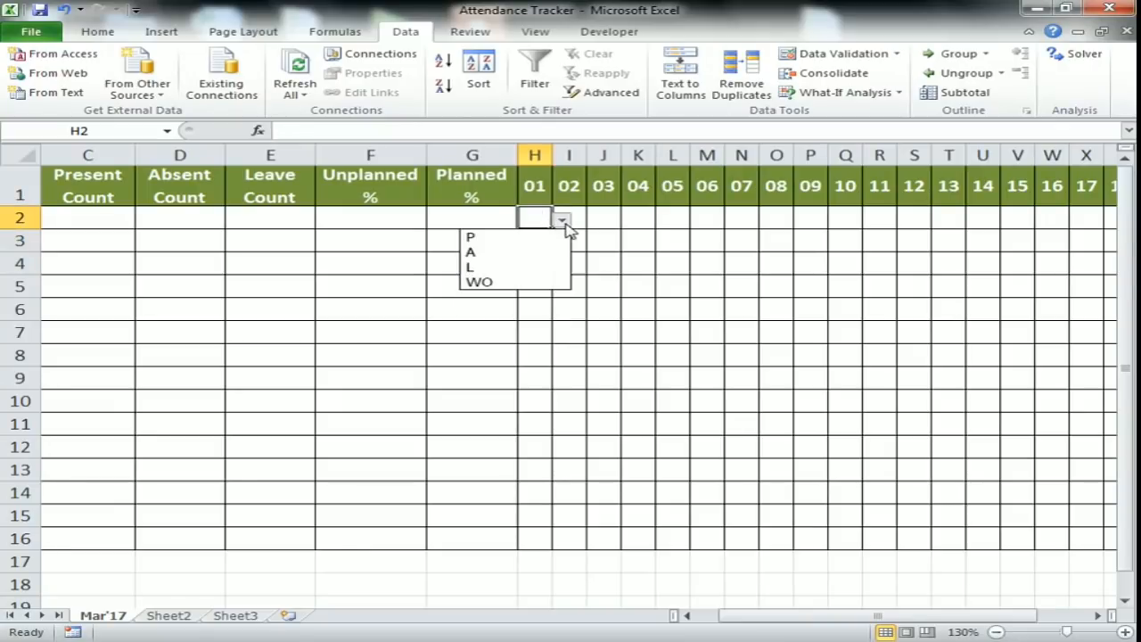
Step: Test the attendance dropdowns by choosing L in H2, A in H3 and WO in H5
{"action": "left_click", "coordinate": [524, 269]}
{"action": "left_click", "coordinate": [537, 290]}
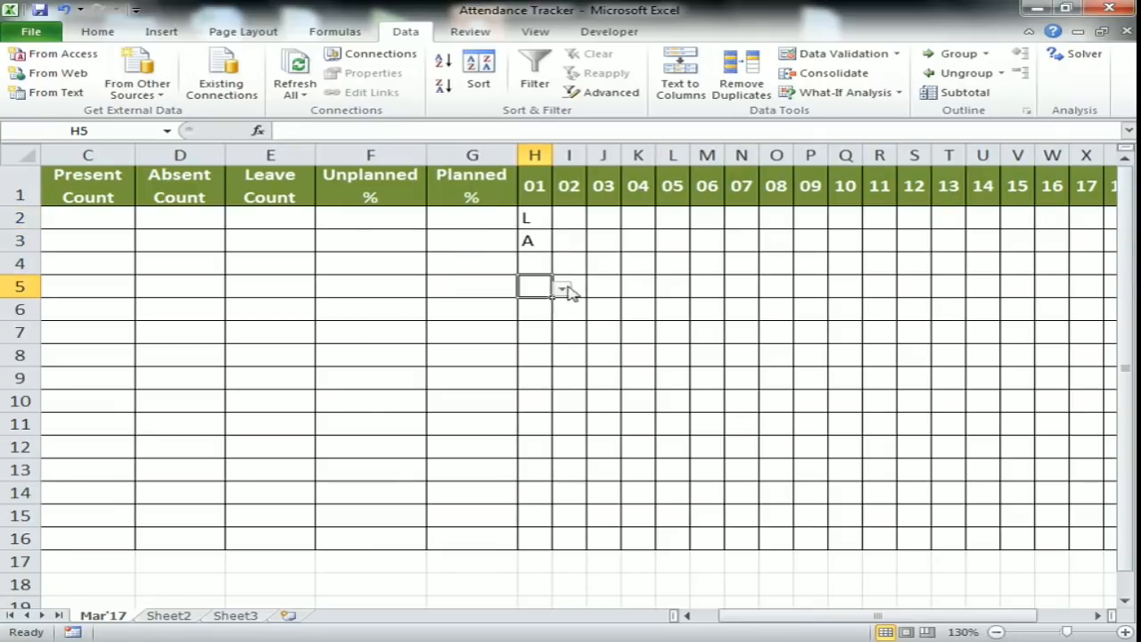
{"action": "left_click", "coordinate": [561, 289]}
{"action": "left_click", "coordinate": [496, 352]}
{"action": "left_click", "coordinate": [537, 357]}
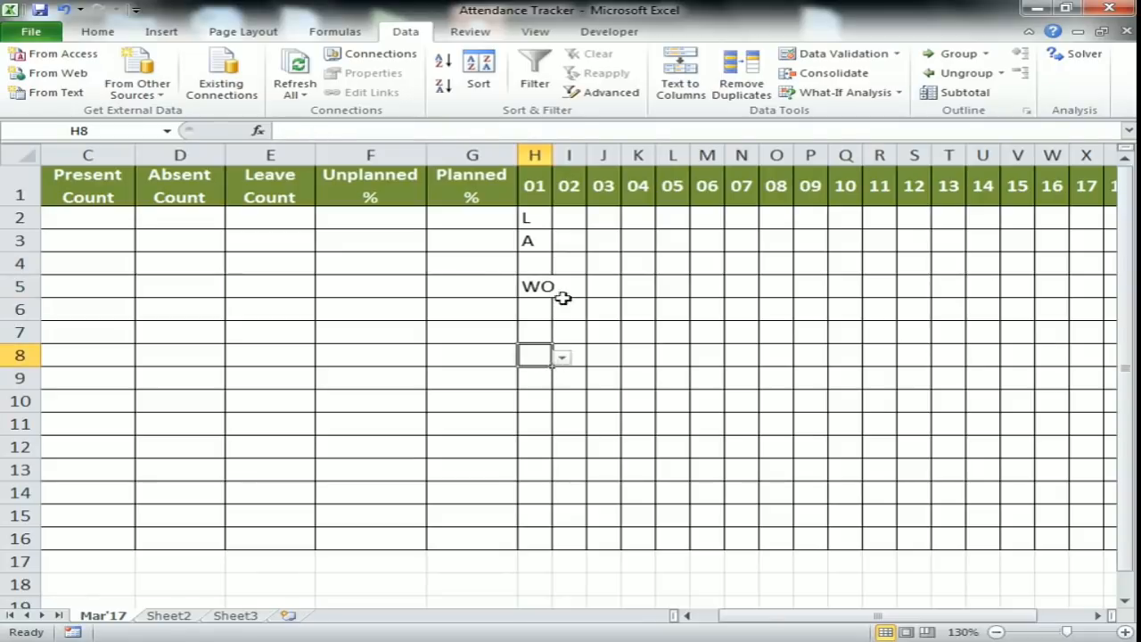
Step: Autofit the width of column H and clear the test entries from H2:H5
{"action": "double_click", "coordinate": [553, 155]}
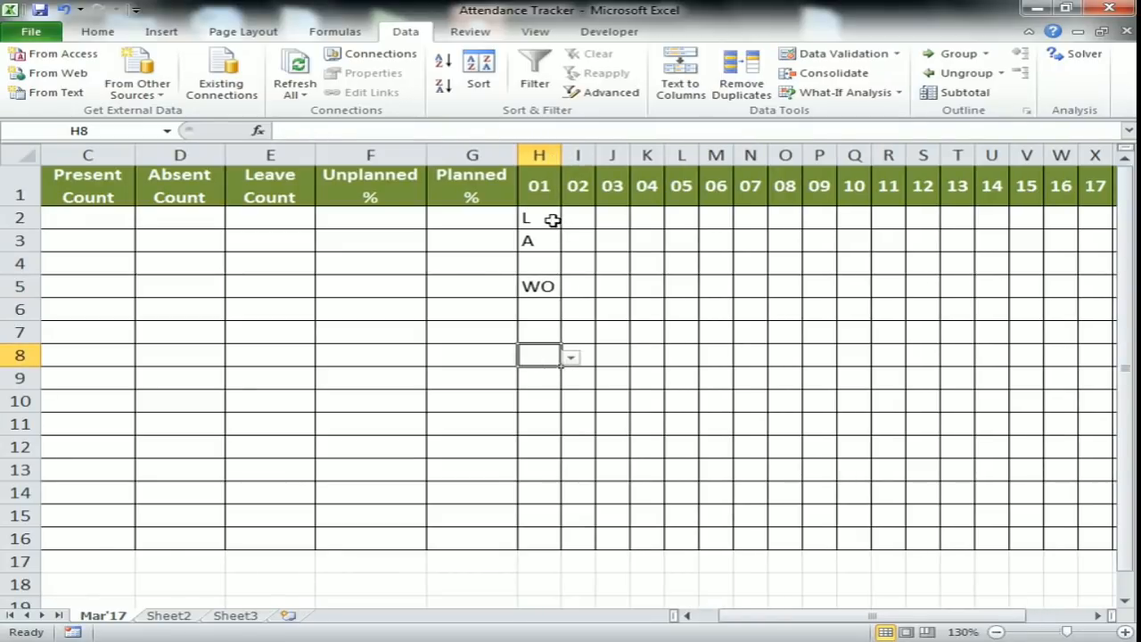
{"action": "left_click", "coordinate": [549, 189]}
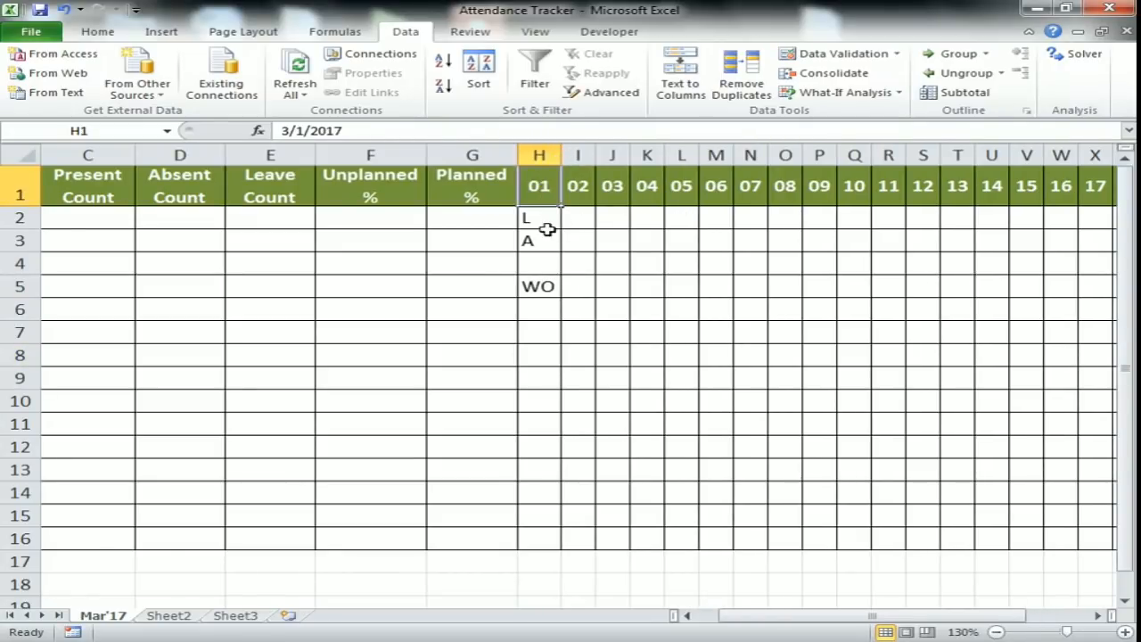
{"action": "left_click_drag", "start_coordinate": [541, 225], "coordinate": [543, 277]}
{"action": "key", "text": "Delete"}
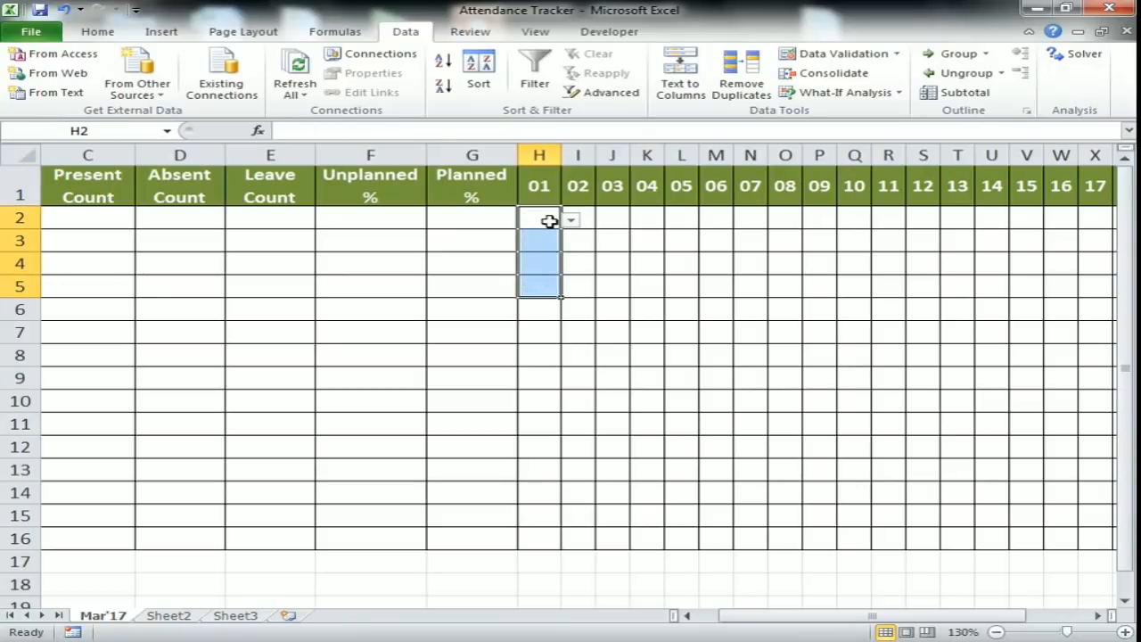
Step: Copy the column width of H1 to all date columns H1:AL1 using Paste Special with Column widths
{"action": "left_click", "coordinate": [543, 184]}
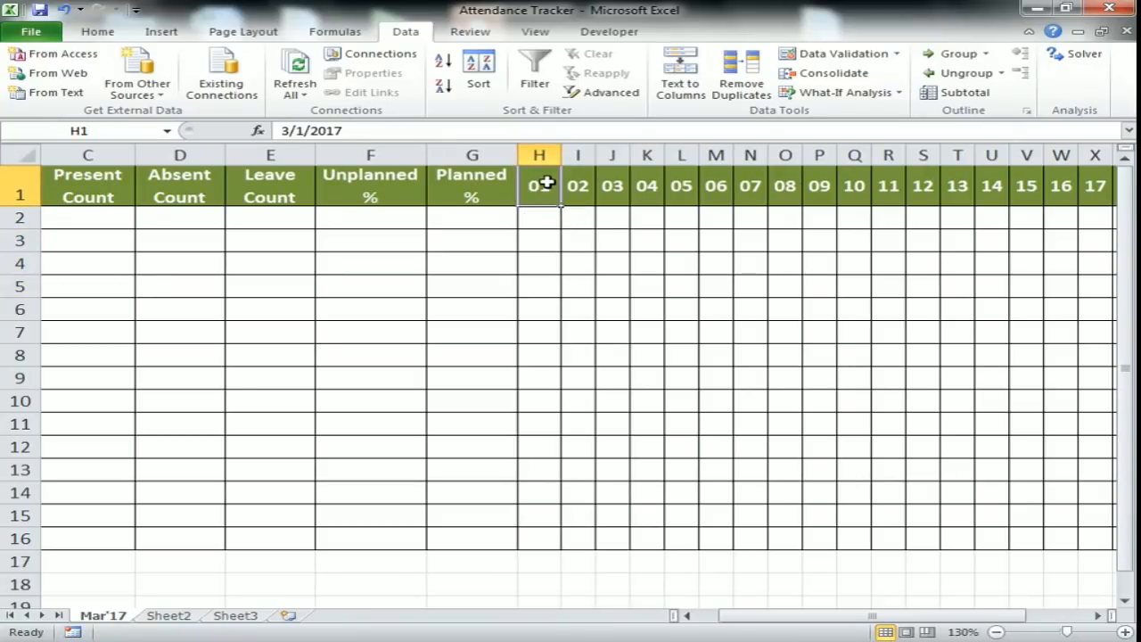
{"action": "key", "text": "ctrl+c"}
{"action": "key", "text": "ctrl+shift+Right"}
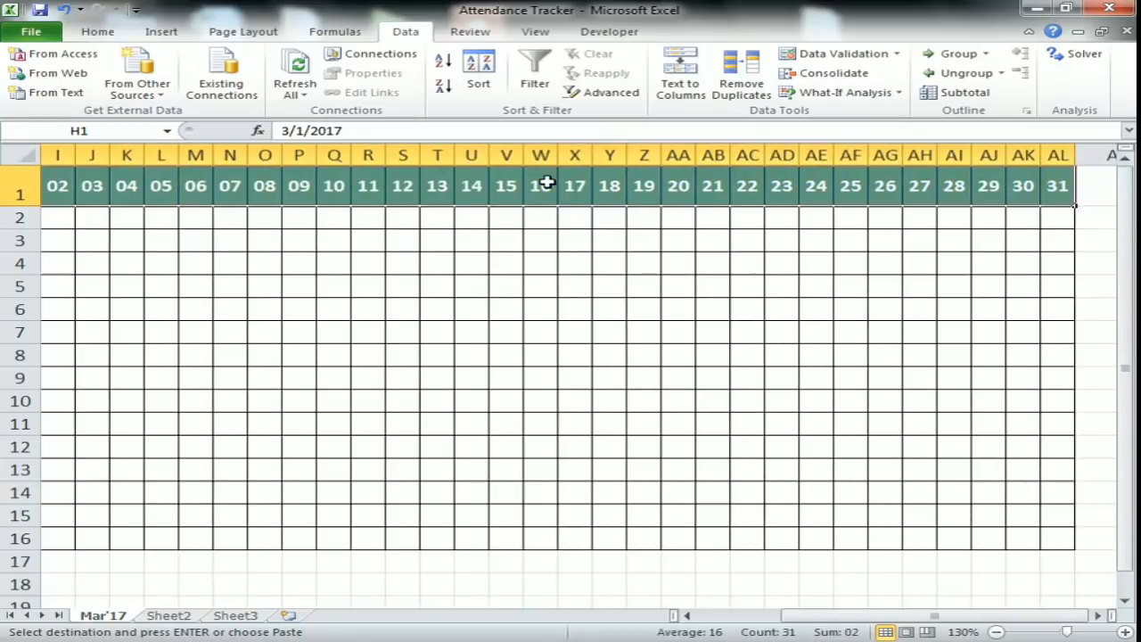
{"action": "left_click", "coordinate": [97, 31]}
{"action": "left_click", "coordinate": [27, 89]}
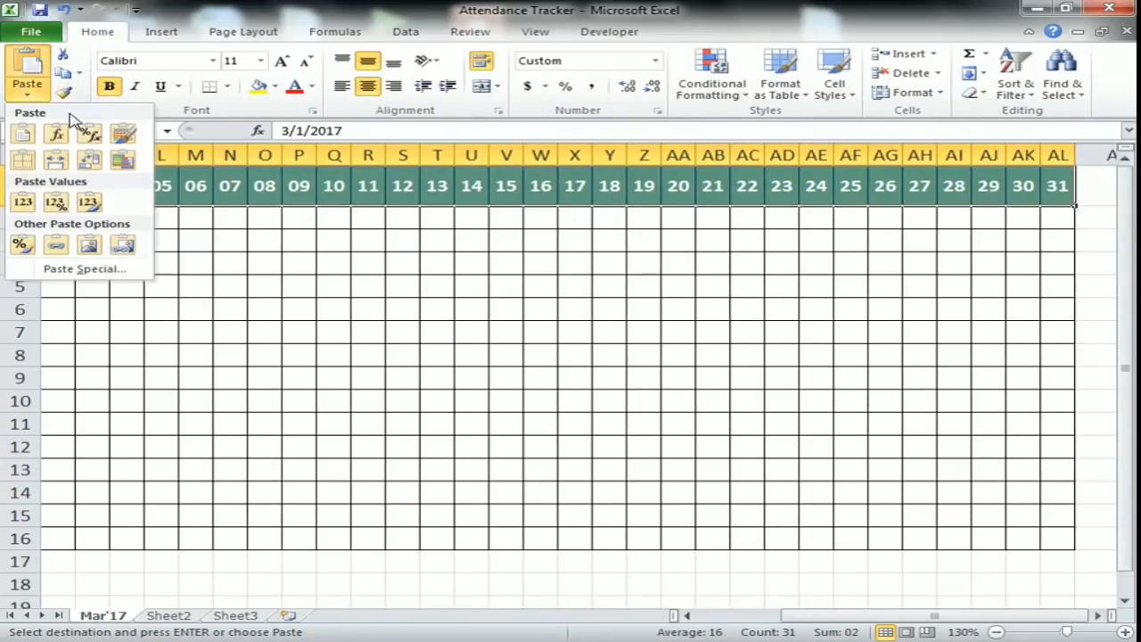
{"action": "left_click", "coordinate": [115, 267]}
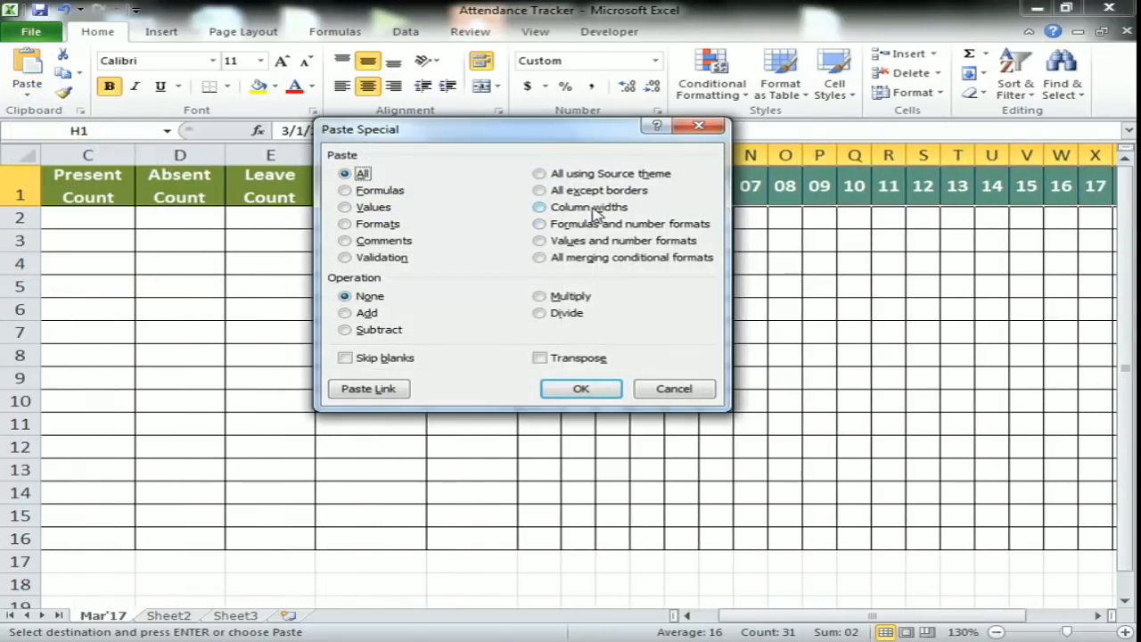
{"action": "left_click", "coordinate": [588, 207]}
{"action": "left_click", "coordinate": [581, 389]}
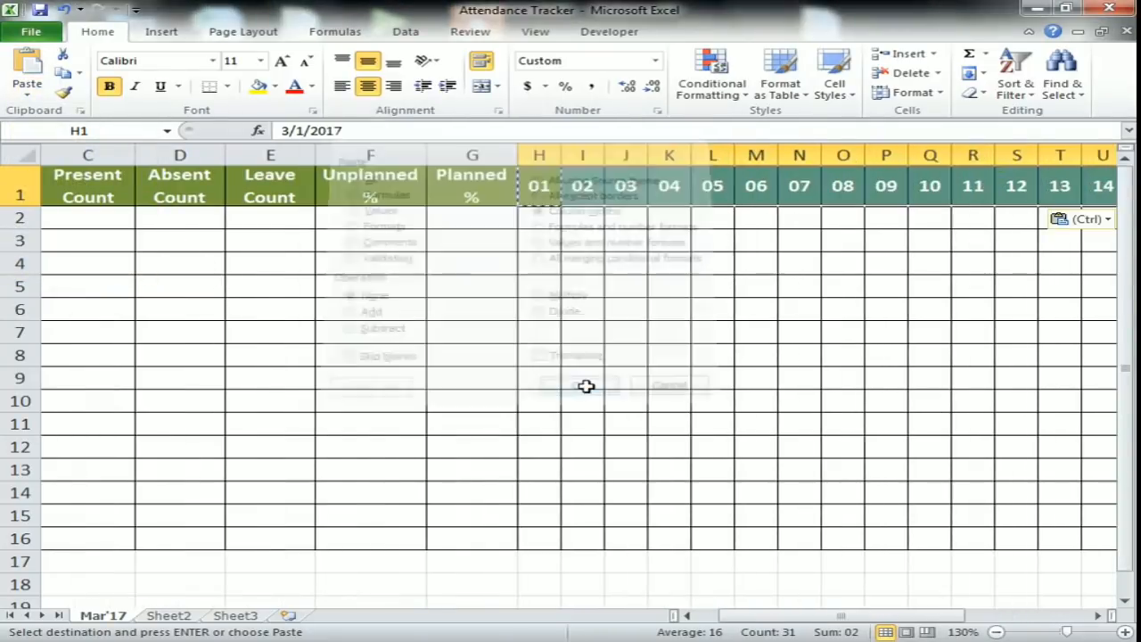
{"action": "left_click", "coordinate": [615, 333]}
{"action": "left_click", "coordinate": [551, 185]}
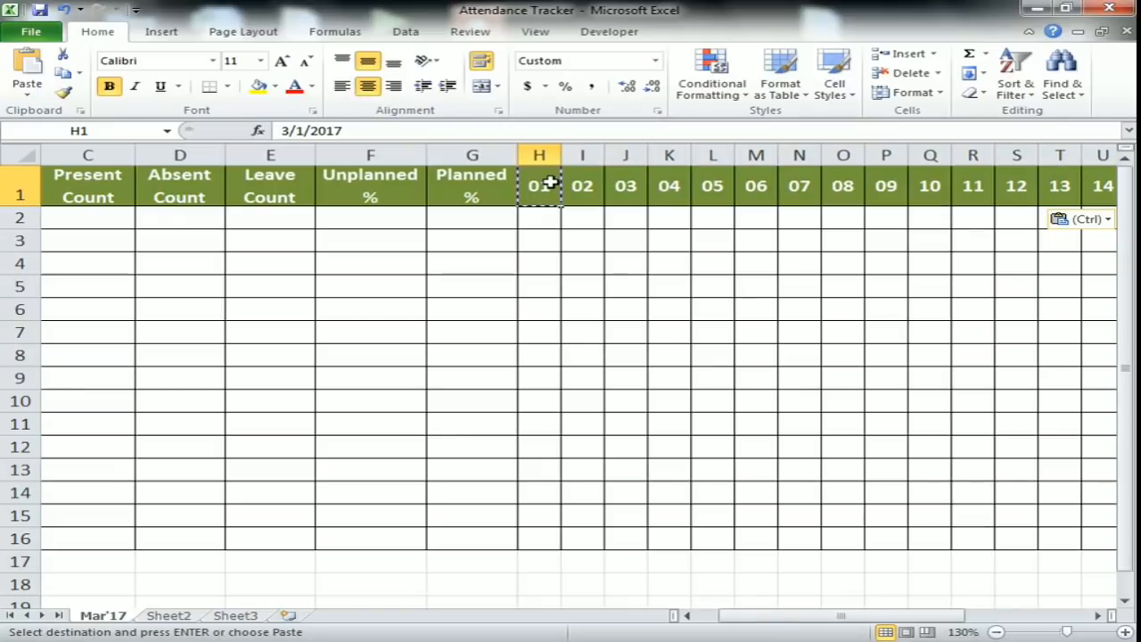
{"action": "key", "text": "Escape"}
Step: Look along the date header row and back over the employee, summary and first date columns to review the layout
{"action": "key", "text": "Right"}
{"action": "key", "text": "Right"}
{"action": "key", "text": "Right"}
{"action": "key", "text": "Right"}
{"action": "key", "text": "Right"}
{"action": "key", "text": "Right"}
{"action": "key", "text": "Right"}
{"action": "key", "text": "Right"}
{"action": "key", "text": "Right"}
{"action": "key", "text": "Right"}
{"action": "key", "text": "Right"}
{"action": "key", "text": "Right"}
{"action": "key", "text": "Right"}
{"action": "key", "text": "Right"}
{"action": "key", "text": "Right"}
{"action": "key", "text": "Right"}
{"action": "key", "text": "Right"}
{"action": "key", "text": "Right"}
{"action": "key", "text": "Right"}
{"action": "key", "text": "Right"}
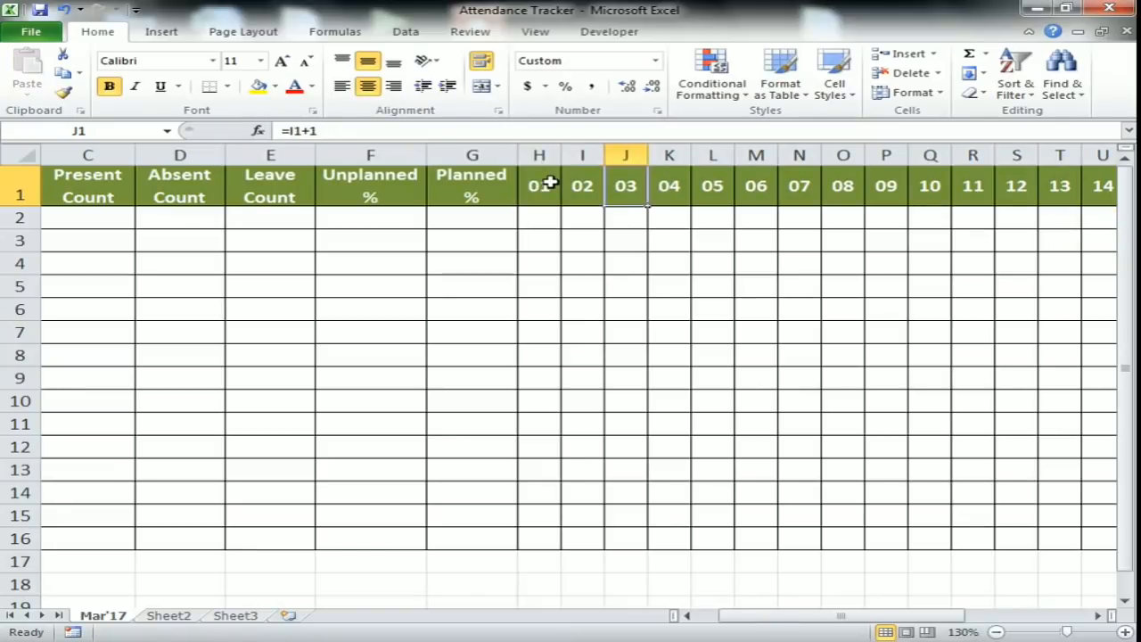
{"action": "key", "text": "Home"}
{"action": "key", "text": "Right"}
{"action": "key", "text": "Right"}
{"action": "key", "text": "Right"}
{"action": "key", "text": "Right"}
{"action": "key", "text": "Right"}
{"action": "key", "text": "Right"}
{"action": "key", "text": "Right"}
{"action": "key", "text": "Down"}
{"action": "key", "text": "Down"}
{"action": "key", "text": "Right"}
{"action": "key", "text": "Up"}
{"action": "key", "text": "Up"}
{"action": "key", "text": "Right"}
{"action": "key", "text": "Right"}
{"action": "key", "text": "Right"}
{"action": "key", "text": "Right"}
{"action": "key", "text": "Down"}
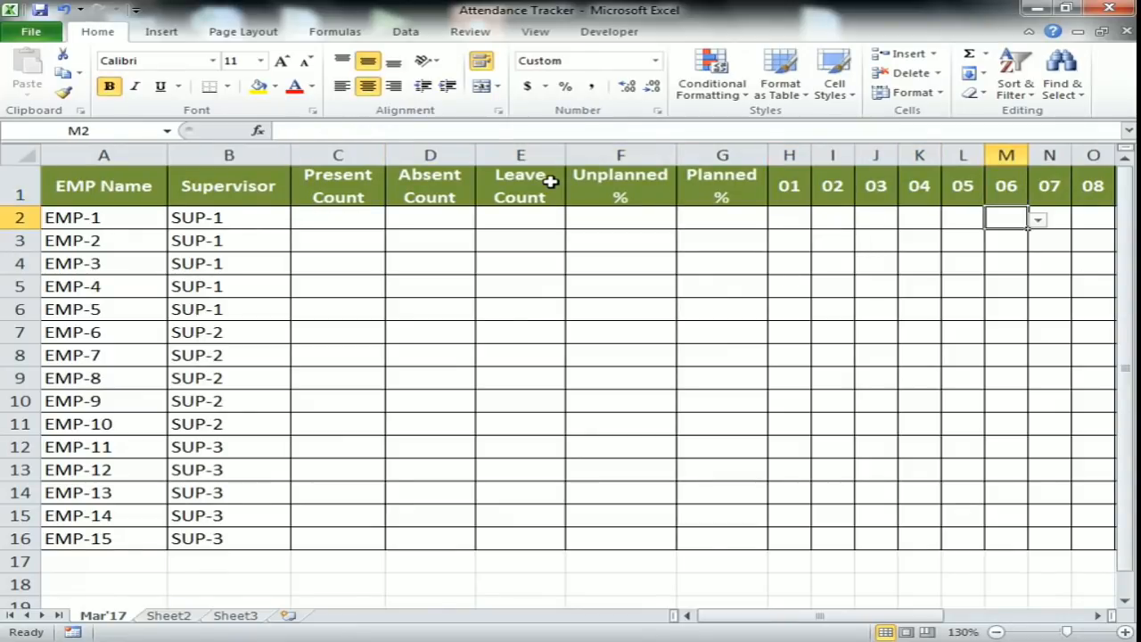
Step: Start a formula-based conditional formatting rule for H1:AL16 with the formula =Text(H$1,"DDD")="Sun"
{"action": "key", "text": "Left"}
{"action": "key", "text": "Left"}
{"action": "key", "text": "Left"}
{"action": "key", "text": "Left"}
{"action": "key", "text": "Up"}
{"action": "key", "text": "Left"}
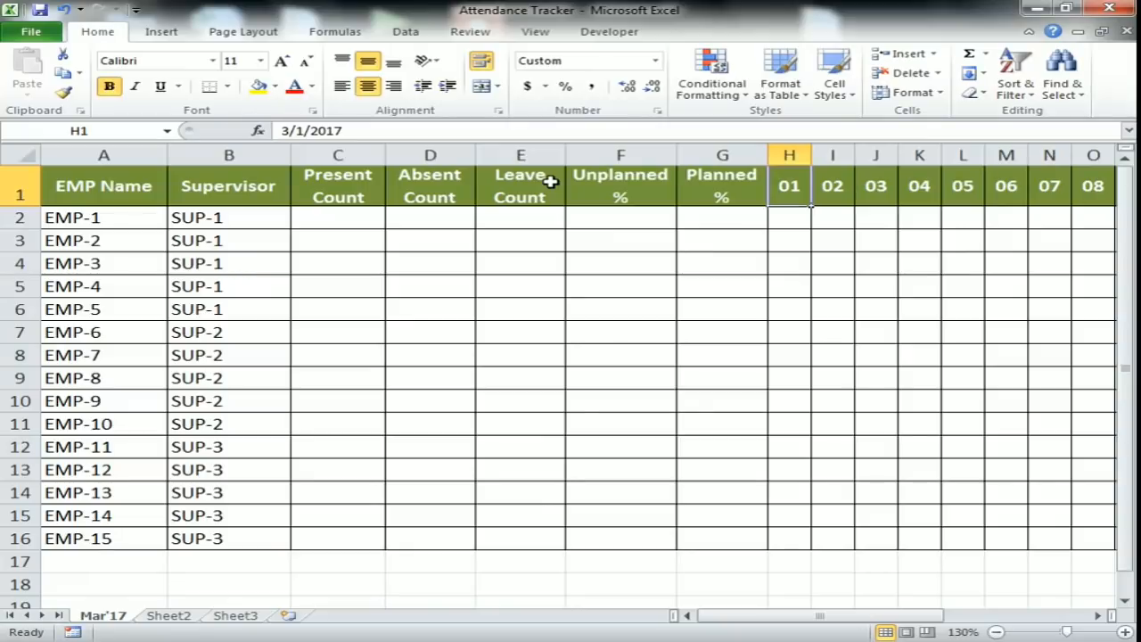
{"action": "key", "text": "ctrl+shift+Right"}
{"action": "key", "text": "shift+Down"}
{"action": "key", "text": "shift+Down"}
{"action": "key", "text": "shift+Down"}
{"action": "key", "text": "shift+Down"}
{"action": "key", "text": "shift+Down"}
{"action": "key", "text": "shift+Down"}
{"action": "key", "text": "shift+Down"}
{"action": "key", "text": "shift+Down"}
{"action": "key", "text": "shift+Down"}
{"action": "key", "text": "shift+Down"}
{"action": "key", "text": "shift+Down"}
{"action": "key", "text": "shift+Down"}
{"action": "key", "text": "shift+Down"}
{"action": "key", "text": "shift+Down"}
{"action": "key", "text": "shift+Down"}
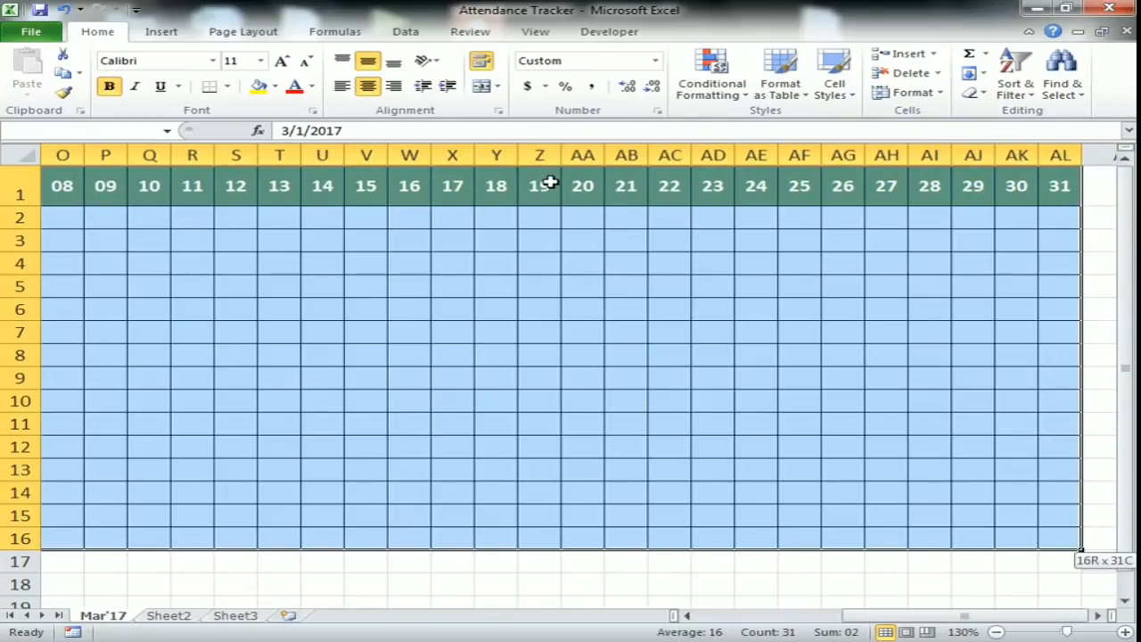
{"action": "left_click_drag", "start_coordinate": [861, 619], "coordinate": [747, 631]}
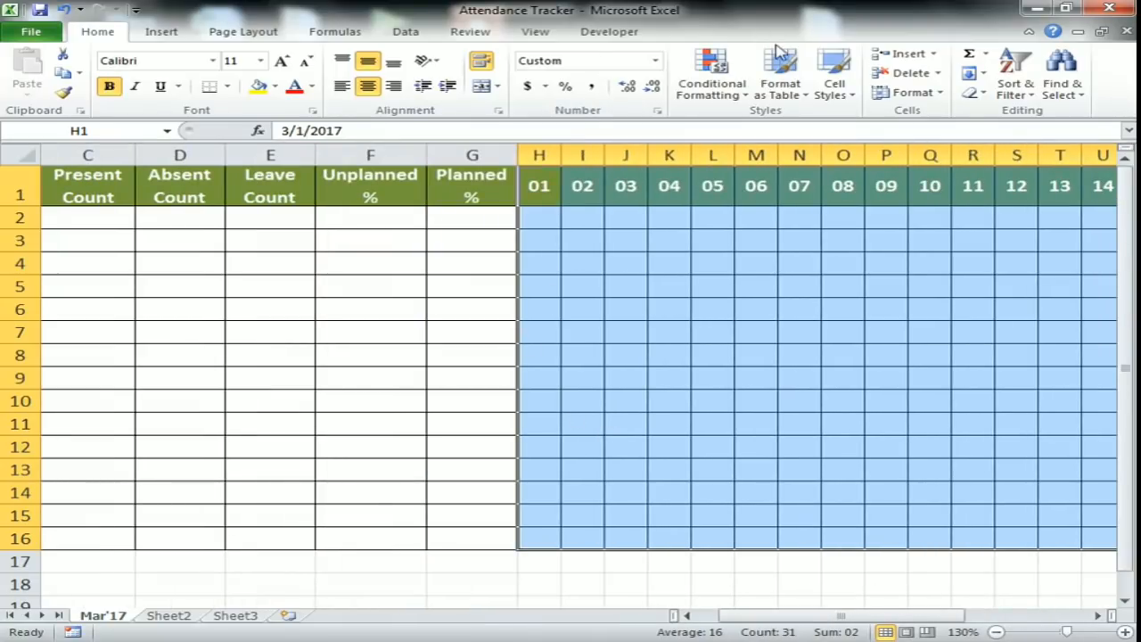
{"action": "left_click", "coordinate": [747, 94]}
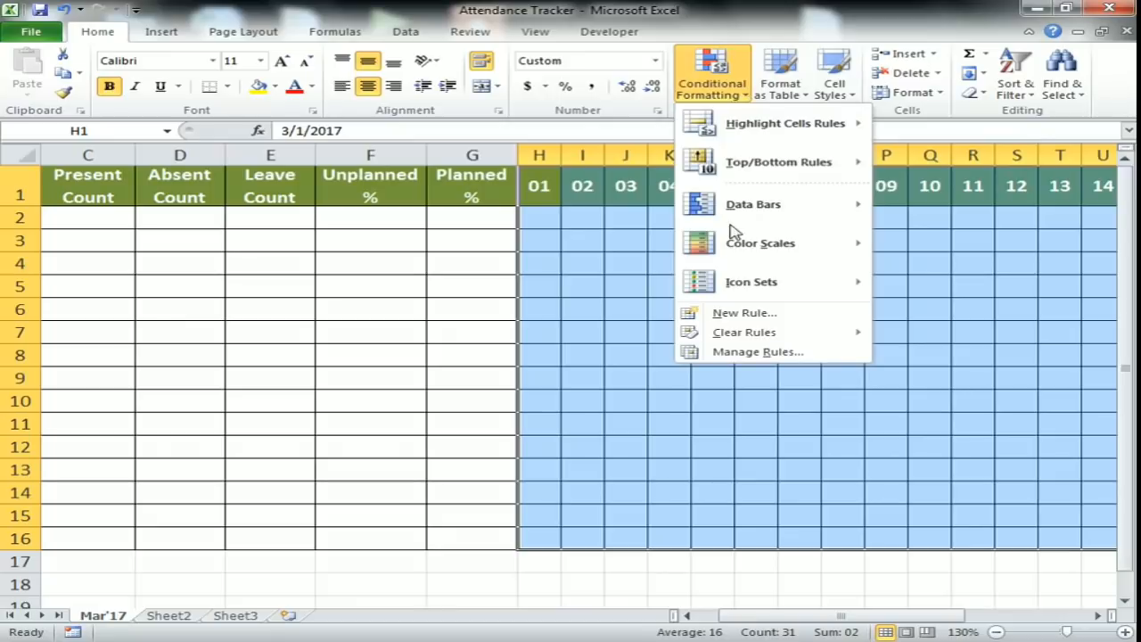
{"action": "left_click", "coordinate": [743, 312]}
{"action": "left_click", "coordinate": [332, 233]}
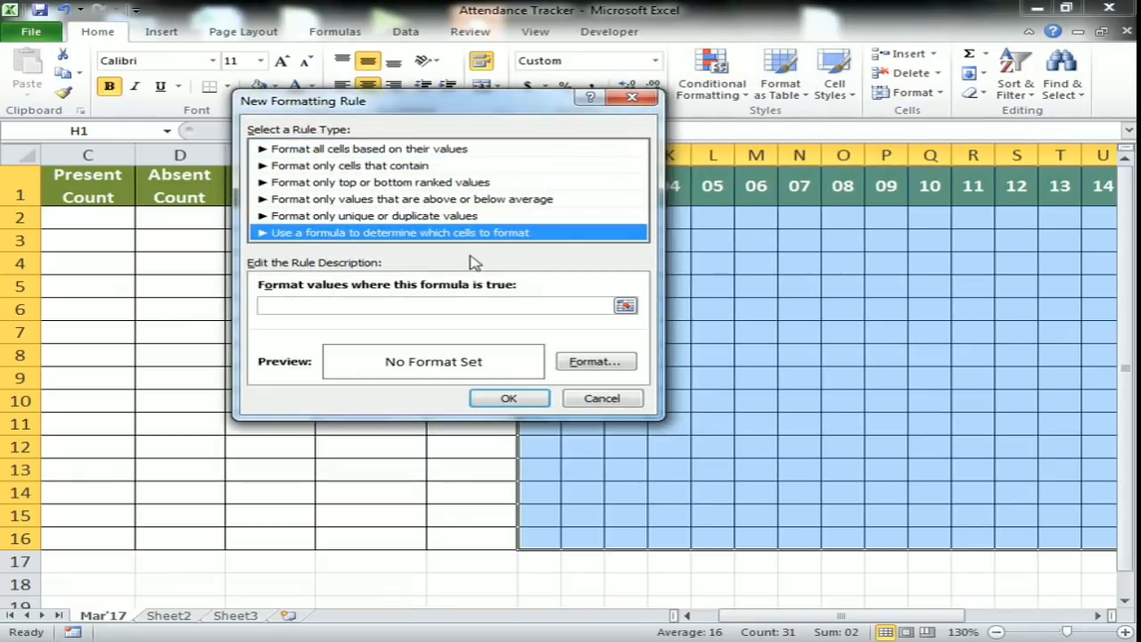
{"action": "left_click_drag", "start_coordinate": [447, 109], "coordinate": [638, 260]}
{"action": "type", "text": "=Text(H$1,\"DDD\")=\"Sun"}
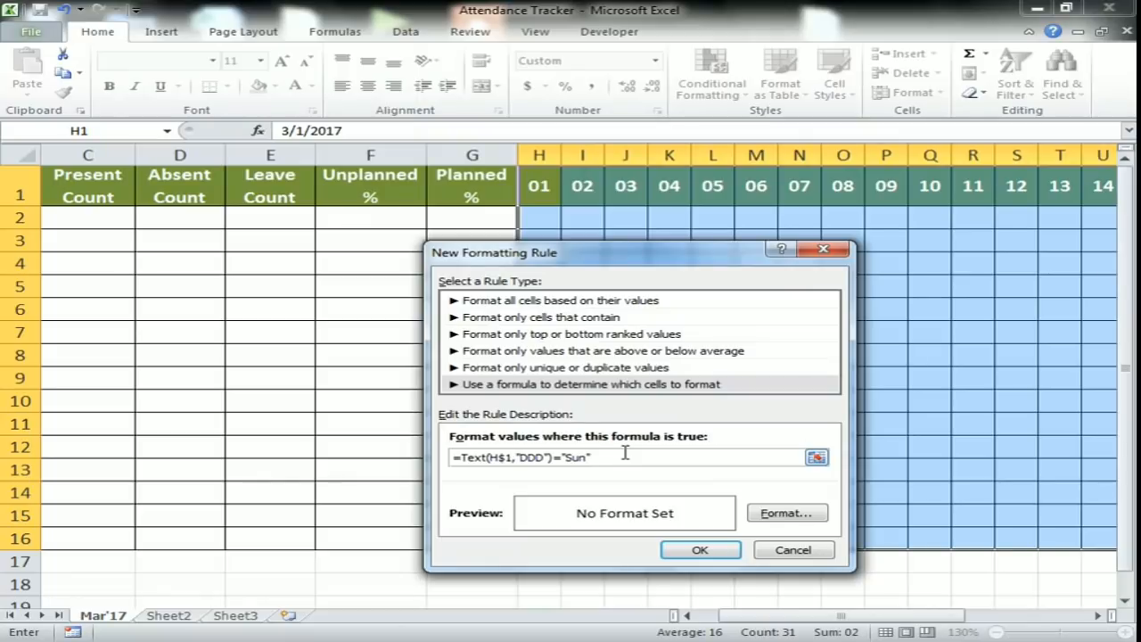
Step: Give the Sunday rule a dark orange fill and apply it to the selected date columns
{"action": "left_click", "coordinate": [793, 517]}
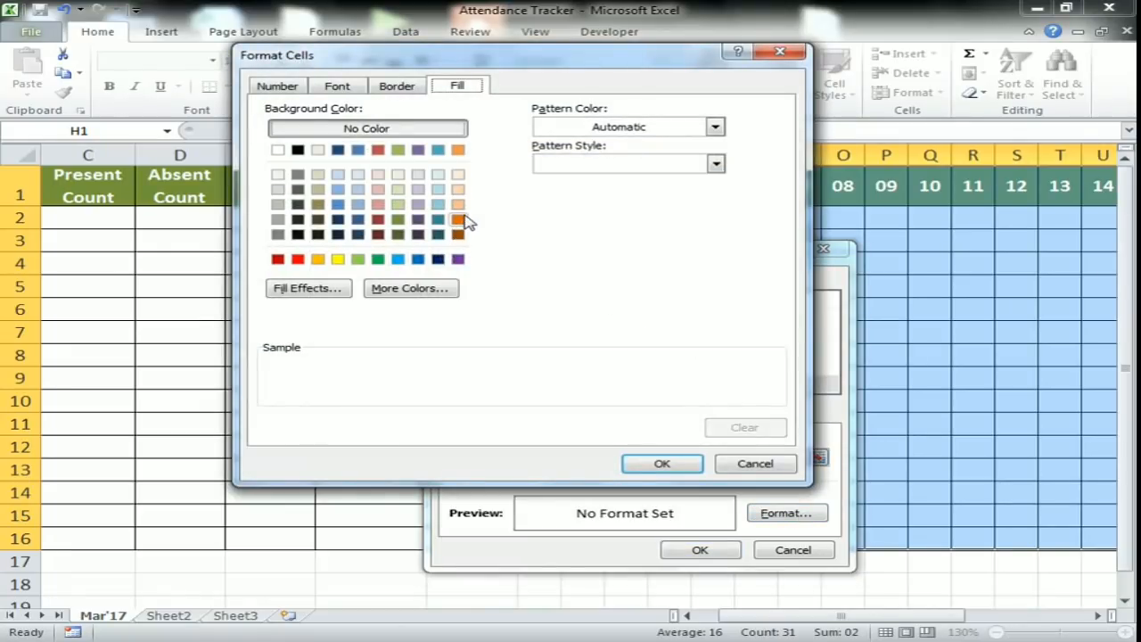
{"action": "left_click", "coordinate": [457, 220]}
{"action": "left_click", "coordinate": [680, 465]}
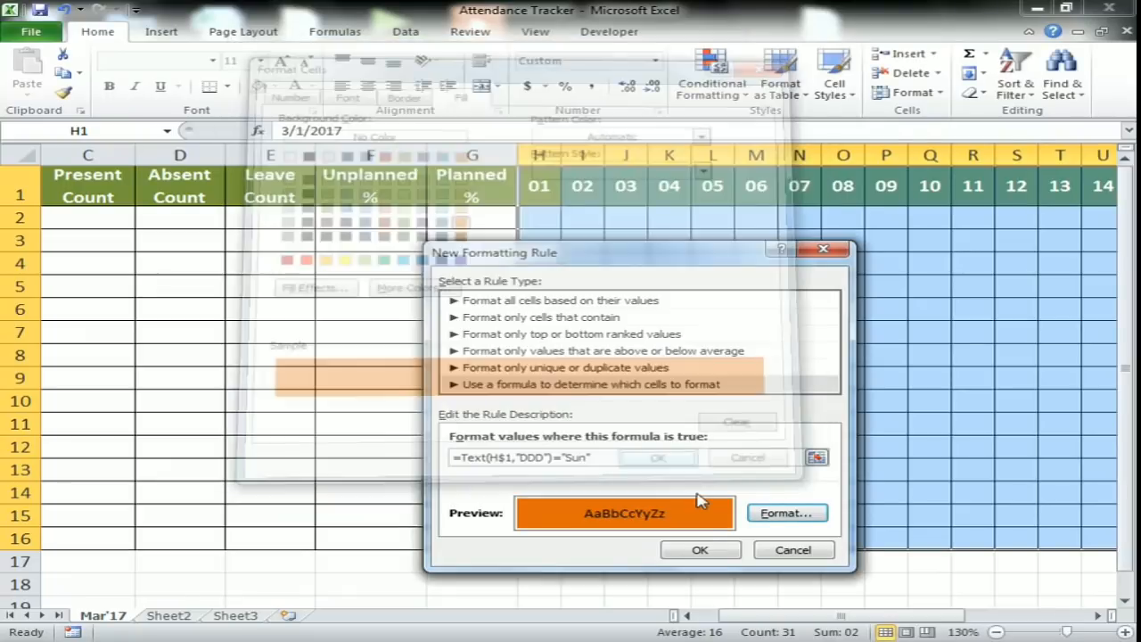
{"action": "left_click", "coordinate": [700, 550]}
{"action": "left_click", "coordinate": [713, 310]}
Step: Examine the date columns through day 31 to check which days the Sunday rule highlights
{"action": "left_click", "coordinate": [684, 177]}
{"action": "key", "text": "Right"}
{"action": "key", "text": "Right"}
{"action": "key", "text": "Right"}
{"action": "key", "text": "Right"}
{"action": "key", "text": "Right"}
{"action": "key", "text": "Right"}
{"action": "key", "text": "Right"}
{"action": "key", "text": "Right"}
{"action": "key", "text": "Right"}
{"action": "key", "text": "Right"}
{"action": "key", "text": "Right"}
{"action": "key", "text": "Right"}
{"action": "key", "text": "Right"}
{"action": "key", "text": "Right"}
{"action": "key", "text": "Right"}
{"action": "key", "text": "Right"}
{"action": "key", "text": "Right"}
{"action": "key", "text": "Right"}
{"action": "key", "text": "Right"}
{"action": "key", "text": "Right"}
{"action": "key", "text": "Right"}
{"action": "key", "text": "Right"}
{"action": "key", "text": "Right"}
{"action": "key", "text": "Right"}
{"action": "key", "text": "Right"}
{"action": "key", "text": "Right"}
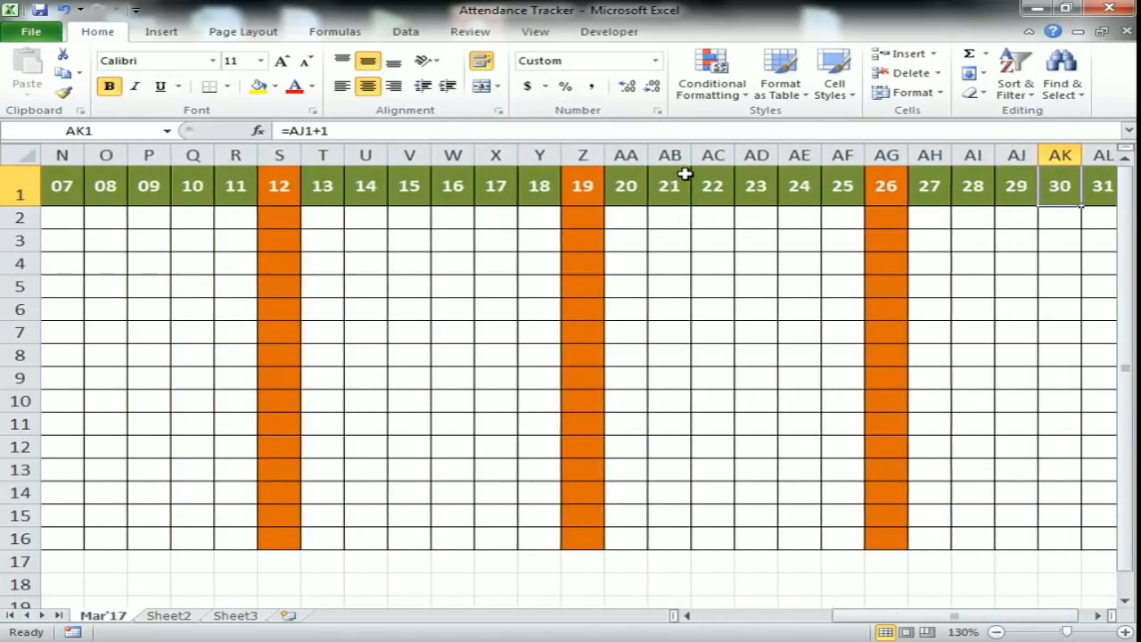
{"action": "key", "text": "Right"}
{"action": "key", "text": "Right"}
{"action": "key", "text": "Left"}
{"action": "key", "text": "Left"}
{"action": "key", "text": "Left"}
{"action": "key", "text": "Left"}
{"action": "key", "text": "Left"}
{"action": "key", "text": "Left"}
{"action": "key", "text": "Left"}
{"action": "key", "text": "Left"}
{"action": "key", "text": "Left"}
{"action": "key", "text": "Left"}
{"action": "key", "text": "Left"}
{"action": "key", "text": "Left"}
{"action": "key", "text": "Left"}
{"action": "key", "text": "Left"}
{"action": "key", "text": "Left"}
{"action": "key", "text": "Left"}
{"action": "key", "text": "Left"}
{"action": "key", "text": "Left"}
{"action": "key", "text": "Left"}
{"action": "key", "text": "Left"}
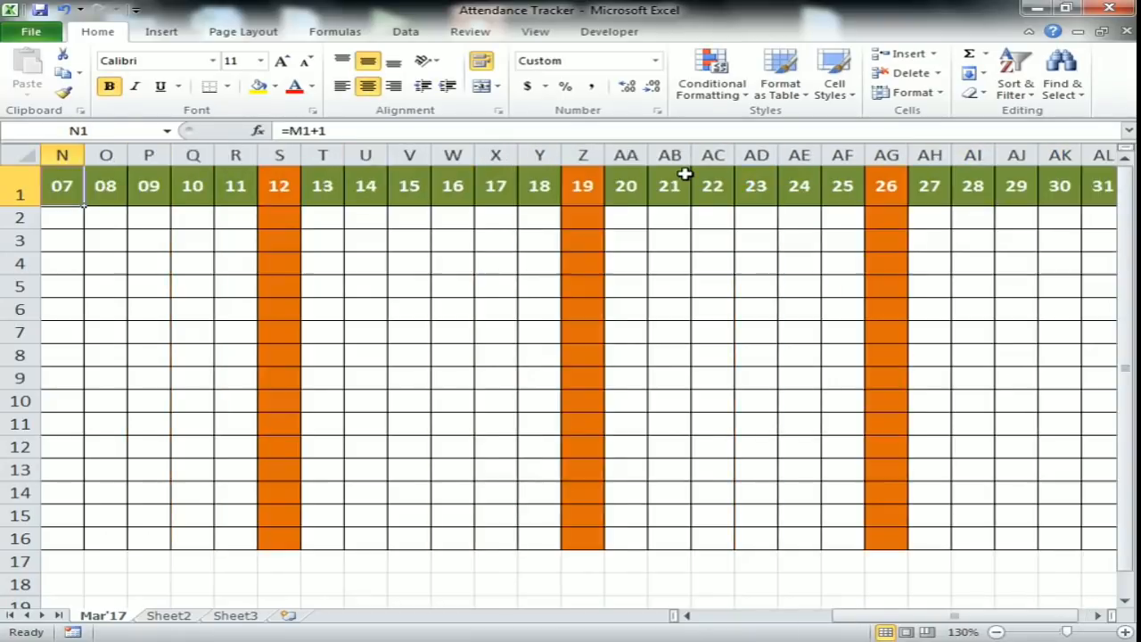
Step: Look back and forth along the date header row to review the summary headings and the highlighted Sunday columns
{"action": "key", "text": "Left"}
{"action": "key", "text": "Left"}
{"action": "key", "text": "Left"}
{"action": "key", "text": "Left"}
{"action": "key", "text": "Left"}
{"action": "key", "text": "Left"}
{"action": "key", "text": "Left"}
{"action": "key", "text": "Left"}
{"action": "key", "text": "Left"}
{"action": "key", "text": "Left"}
{"action": "key", "text": "Left"}
{"action": "key", "text": "Left"}
{"action": "key", "text": "Right"}
{"action": "key", "text": "Right"}
{"action": "key", "text": "Right"}
{"action": "key", "text": "Right"}
{"action": "key", "text": "Right"}
{"action": "key", "text": "Right"}
{"action": "key", "text": "Right"}
{"action": "key", "text": "Right"}
{"action": "key", "text": "Right"}
{"action": "key", "text": "Right"}
{"action": "key", "text": "Right"}
{"action": "key", "text": "Right"}
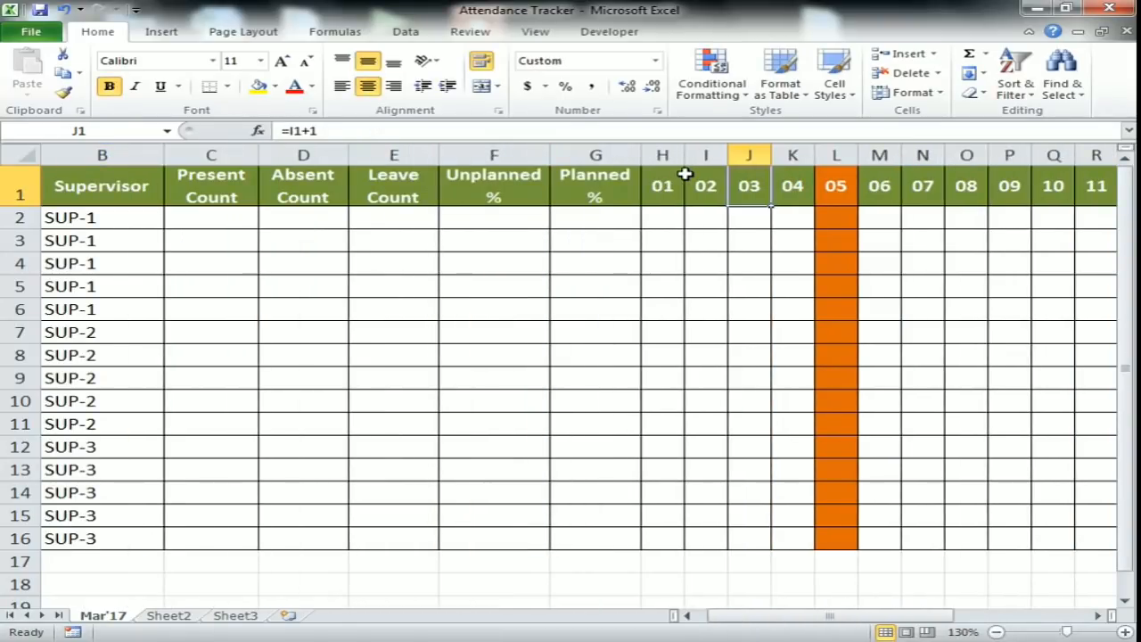
{"action": "key", "text": "Right"}
{"action": "key", "text": "Right"}
{"action": "key", "text": "Right"}
{"action": "key", "text": "Right"}
{"action": "key", "text": "Right"}
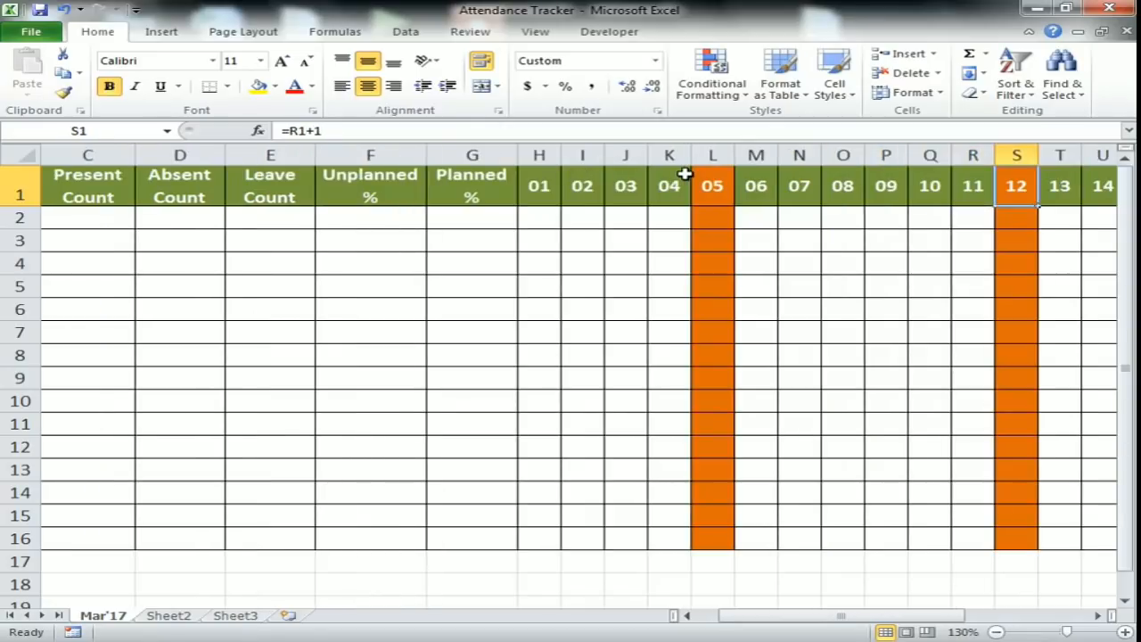
{"action": "key", "text": "Left"}
{"action": "key", "text": "Left"}
{"action": "key", "text": "Left"}
{"action": "key", "text": "Left"}
{"action": "key", "text": "Left"}
{"action": "key", "text": "Left"}
{"action": "key", "text": "Left"}
{"action": "key", "text": "Left"}
{"action": "key", "text": "Left"}
Step: Choose P from the attendance dropdown in H2 for the first employee on day 01
{"action": "key", "text": "Down"}
{"action": "key", "text": "Left"}
{"action": "key", "text": "Left"}
{"action": "key", "text": "alt+Down"}
{"action": "key", "text": "Down"}
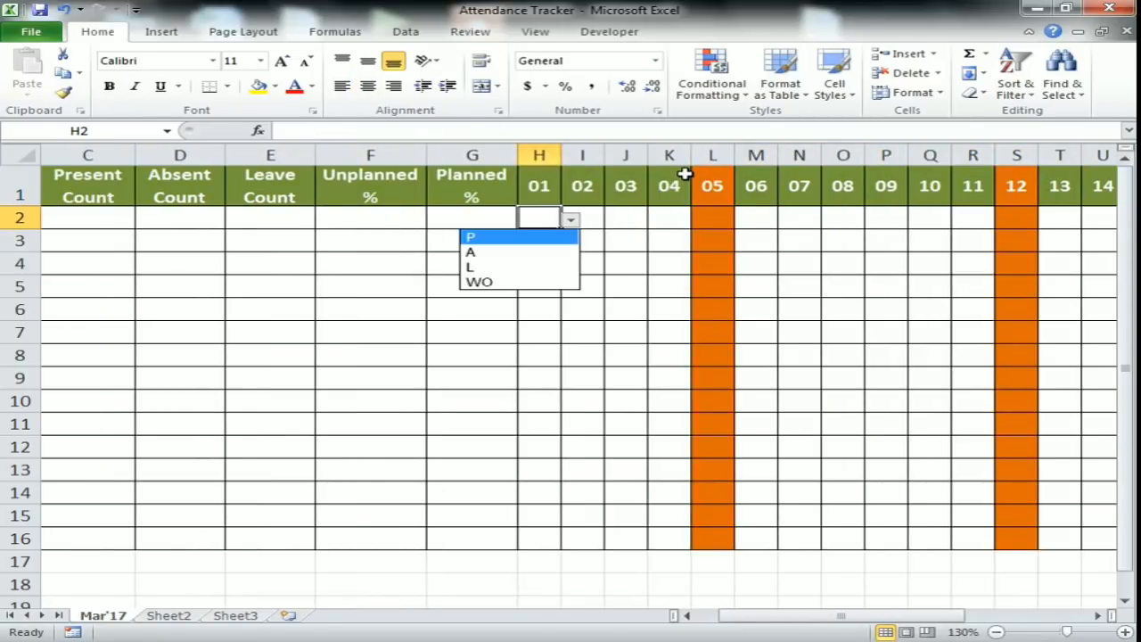
{"action": "key", "text": "Return"}
Step: Fill the P code from H2 down and across the range H2:K16, covering days 01 to 04 for all employees
{"action": "key", "text": "shift+Down"}
{"action": "key", "text": "shift+Down"}
{"action": "key", "text": "shift+Down"}
{"action": "key", "text": "shift+Down"}
{"action": "key", "text": "shift+Down"}
{"action": "key", "text": "shift+Down"}
{"action": "key", "text": "shift+Down"}
{"action": "key", "text": "shift+Down"}
{"action": "key", "text": "shift+Down"}
{"action": "key", "text": "shift+Down"}
{"action": "key", "text": "shift+Down"}
{"action": "key", "text": "shift+Down"}
{"action": "key", "text": "shift+Down"}
{"action": "key", "text": "shift+Down"}
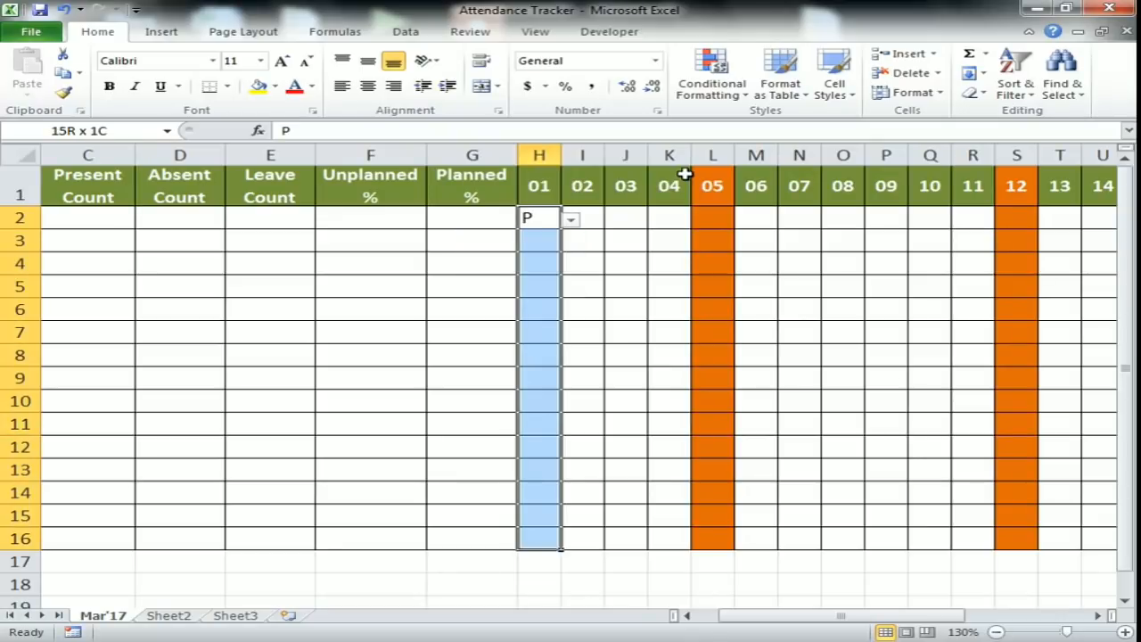
{"action": "key", "text": "shift+Right"}
{"action": "key", "text": "shift+Right"}
{"action": "key", "text": "shift+Right"}
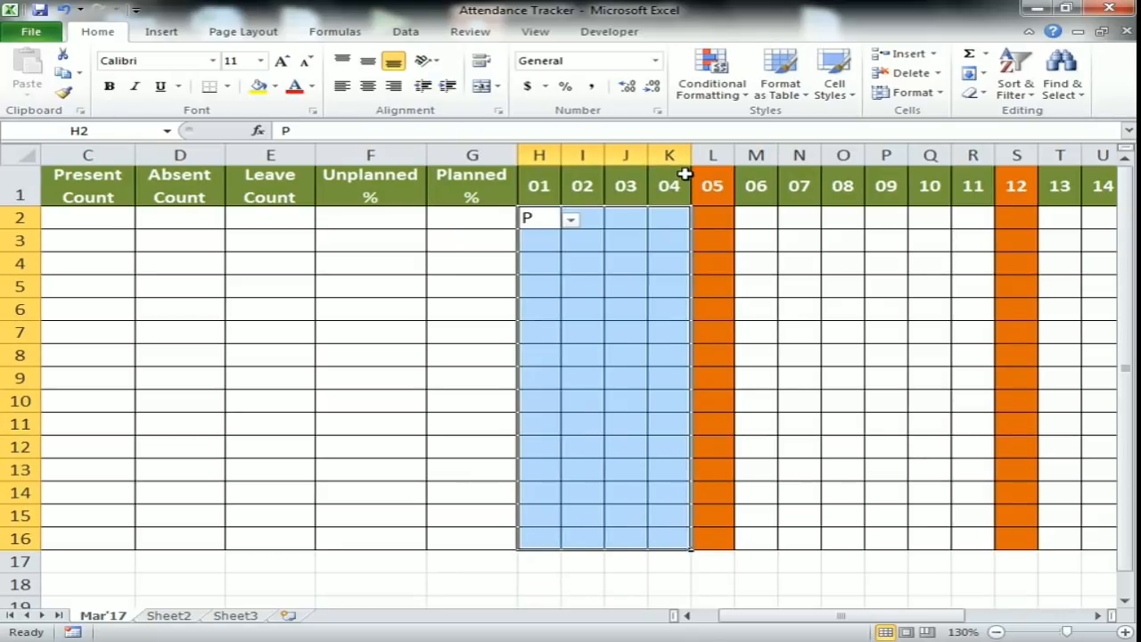
{"action": "key", "text": "ctrl+d"}
{"action": "key", "text": "ctrl+r"}
Step: Change the day 02 attendance codes to A in I4 and L in I7 using the dropdown list
{"action": "key", "text": "Down"}
{"action": "key", "text": "Down"}
{"action": "key", "text": "Right"}
{"action": "key", "text": "alt+Down"}
{"action": "key", "text": "Down"}
{"action": "key", "text": "Return"}
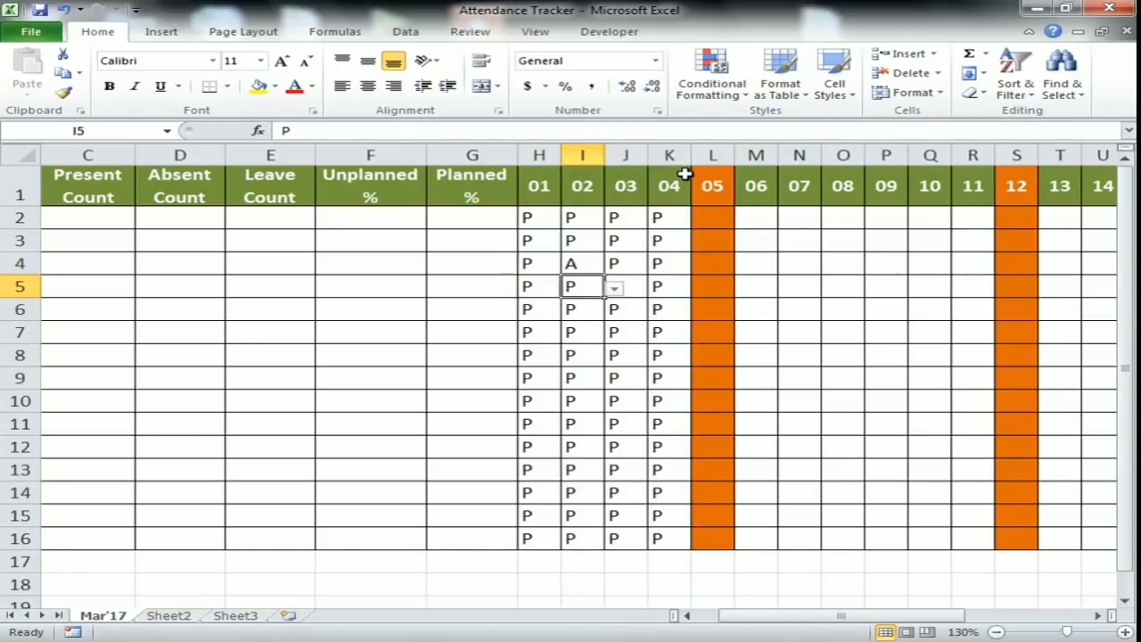
{"action": "key", "text": "Down"}
{"action": "key", "text": "Down"}
{"action": "key", "text": "alt+Down"}
{"action": "key", "text": "Down"}
{"action": "key", "text": "Down"}
{"action": "key", "text": "Return"}
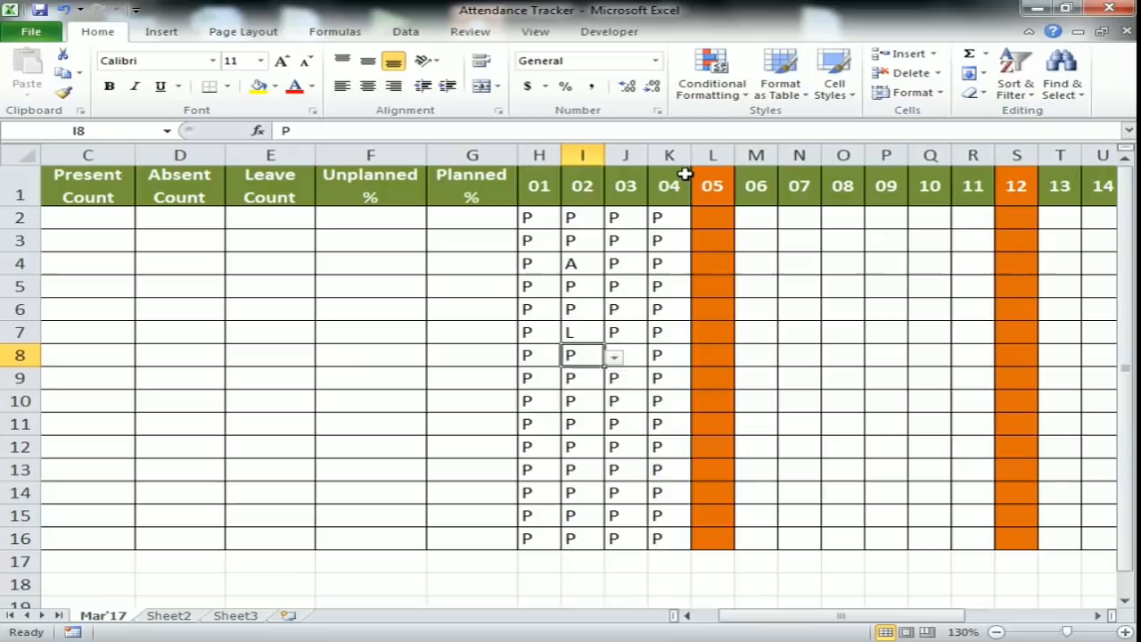
Step: Set the attendance codes in I10, J11 and K13 to A from their dropdown lists
{"action": "key", "text": "Down"}
{"action": "key", "text": "Down"}
{"action": "key", "text": "alt+Down"}
{"action": "key", "text": "Down"}
{"action": "key", "text": "Return"}
{"action": "key", "text": "Right"}
{"action": "key", "text": "Down"}
{"action": "key", "text": "alt+Down"}
{"action": "key", "text": "Down"}
{"action": "key", "text": "Return"}
{"action": "key", "text": "Down"}
{"action": "key", "text": "Right"}
{"action": "key", "text": "Down"}
{"action": "key", "text": "alt+Down"}
{"action": "key", "text": "Down"}
{"action": "key", "text": "Return"}
Step: Change the day 01 attendance codes to L in H13 and A in H5
{"action": "key", "text": "Left"}
{"action": "key", "text": "Left"}
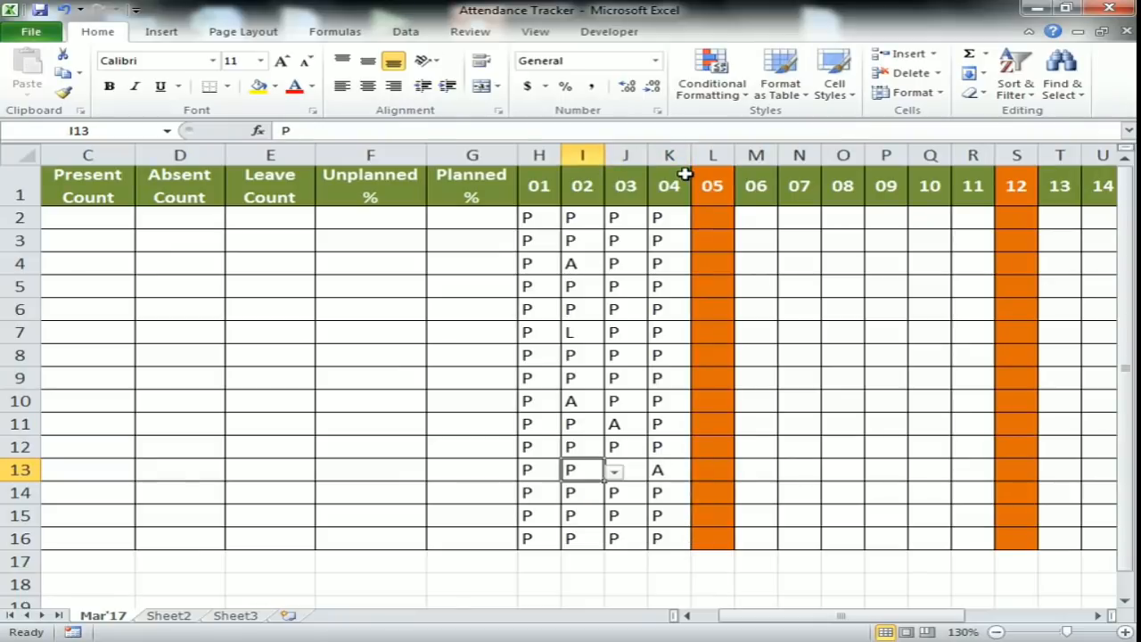
{"action": "key", "text": "Left"}
{"action": "key", "text": "alt+Down"}
{"action": "key", "text": "Down"}
{"action": "key", "text": "Down"}
{"action": "key", "text": "Return"}
{"action": "key", "text": "Up"}
{"action": "key", "text": "Up"}
{"action": "key", "text": "Up"}
{"action": "key", "text": "Up"}
{"action": "key", "text": "Up"}
{"action": "key", "text": "Up"}
{"action": "key", "text": "Up"}
{"action": "key", "text": "Up"}
{"action": "key", "text": "alt+Down"}
{"action": "key", "text": "Down"}
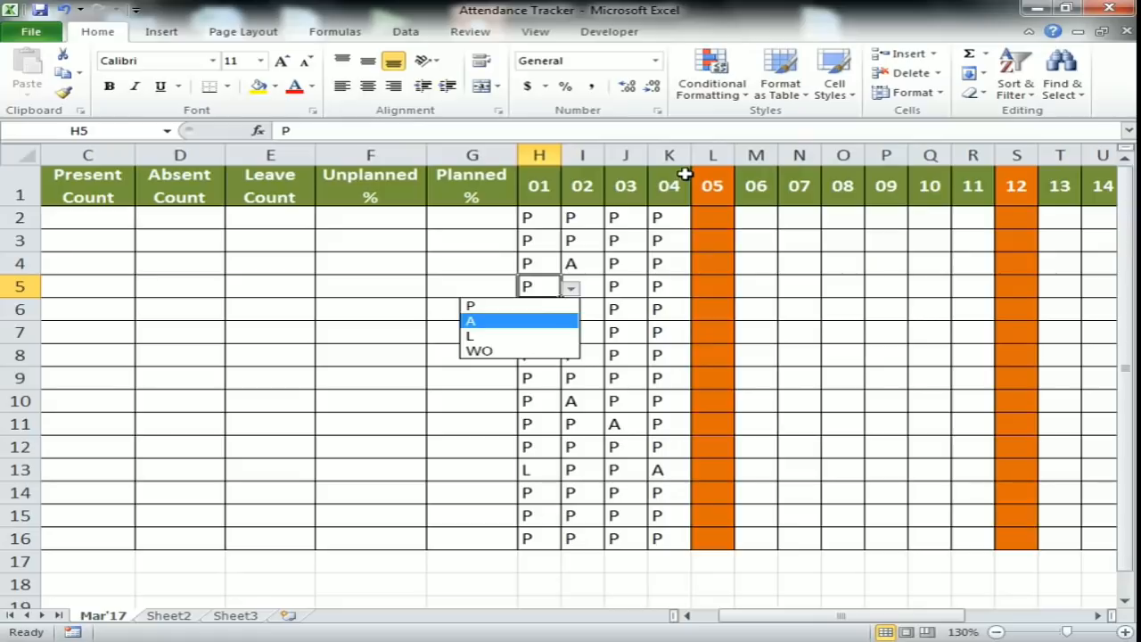
{"action": "key", "text": "Return"}
Step: Choose WO from the attendance dropdown in L2, the first employee's cell for Sunday 05
{"action": "key", "text": "Up"}
{"action": "key", "text": "Up"}
{"action": "key", "text": "Up"}
{"action": "key", "text": "Up"}
{"action": "key", "text": "Right"}
{"action": "key", "text": "Right"}
{"action": "key", "text": "Right"}
{"action": "key", "text": "Down"}
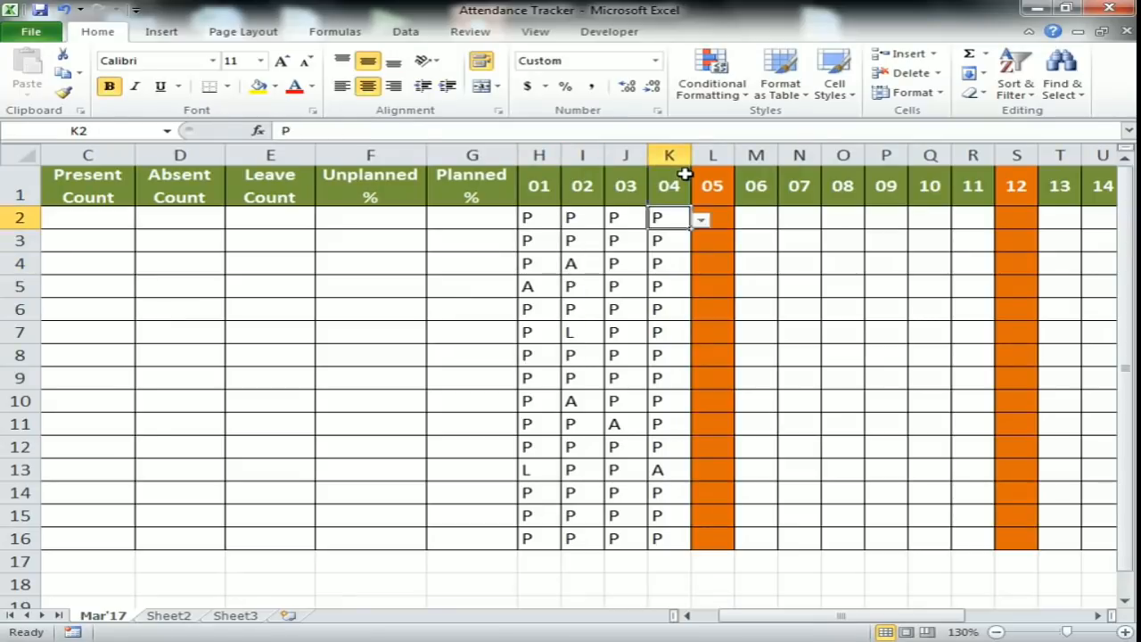
{"action": "key", "text": "Right"}
{"action": "key", "text": "alt+Down"}
{"action": "key", "text": "Down"}
{"action": "key", "text": "Down"}
{"action": "key", "text": "Down"}
{"action": "key", "text": "Down"}
{"action": "key", "text": "Return"}
Step: Fill the WO code down the Sunday 05 column through L16
{"action": "key", "text": "Left"}
{"action": "key", "text": "ctrl+Down"}
{"action": "key", "text": "Right"}
{"action": "key", "text": "ctrl+shift+Up"}
{"action": "key", "text": "ctrl+d"}
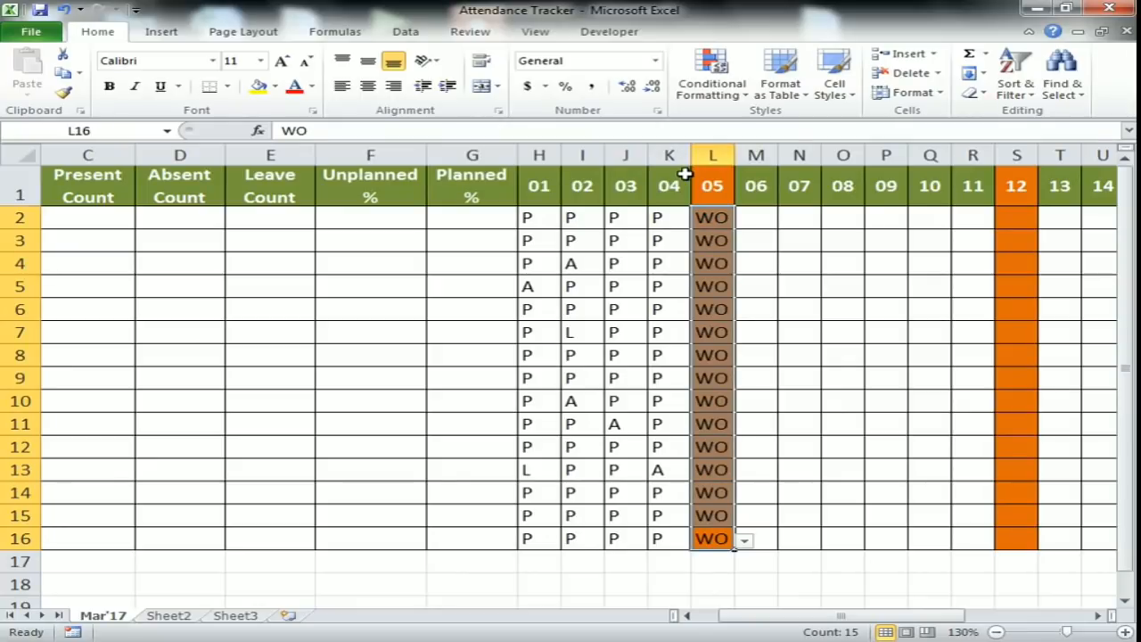
Step: Copy the WO codes from L2:L16 and paste them into the Sunday 12 column starting at S2
{"action": "key", "text": "ctrl+c"}
{"action": "key", "text": "Right"}
{"action": "key", "text": "Right"}
{"action": "key", "text": "ctrl+Up"}
{"action": "key", "text": "Right"}
{"action": "key", "text": "Right"}
{"action": "key", "text": "Right"}
{"action": "key", "text": "Right"}
{"action": "key", "text": "Right"}
{"action": "key", "text": "Down"}
{"action": "key", "text": "ctrl+v"}
Step: Paste the copied WO codes into the Sunday 19 column starting at Z2
{"action": "key", "text": "Right"}
{"action": "key", "text": "Right"}
{"action": "key", "text": "Right"}
{"action": "key", "text": "Right"}
{"action": "key", "text": "Right"}
{"action": "key", "text": "Right"}
{"action": "key", "text": "Right"}
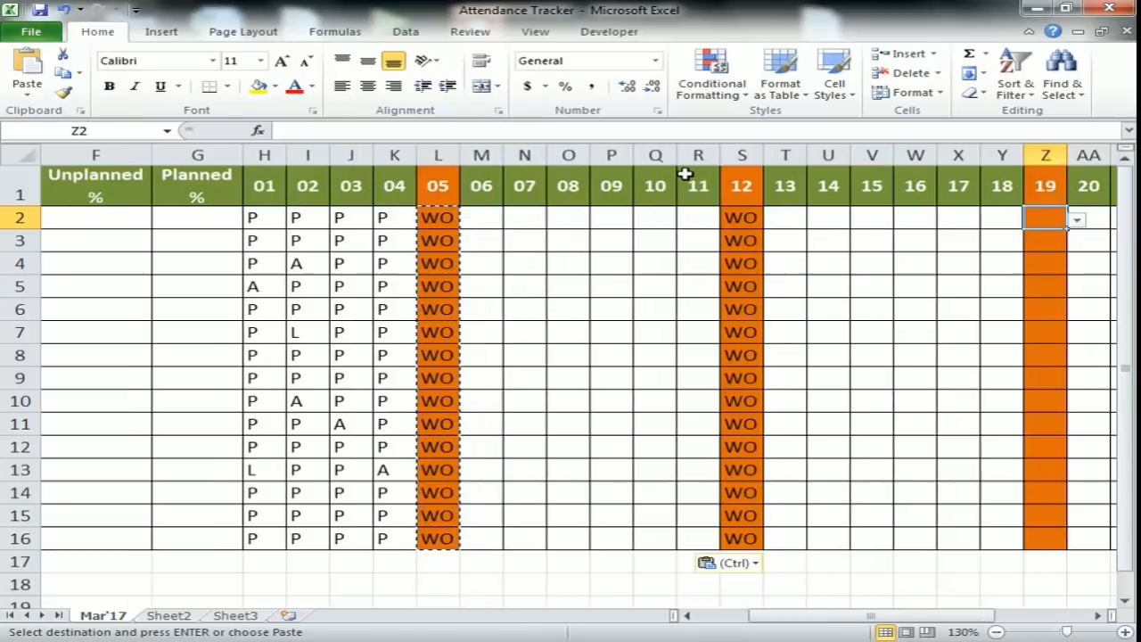
{"action": "key", "text": "ctrl+v"}
Step: Paste the copied WO codes into the Sunday 26 column starting at AG2 and end the copy mode
{"action": "key", "text": "Right"}
{"action": "key", "text": "Right"}
{"action": "key", "text": "Right"}
{"action": "key", "text": "Right"}
{"action": "key", "text": "Right"}
{"action": "key", "text": "Right"}
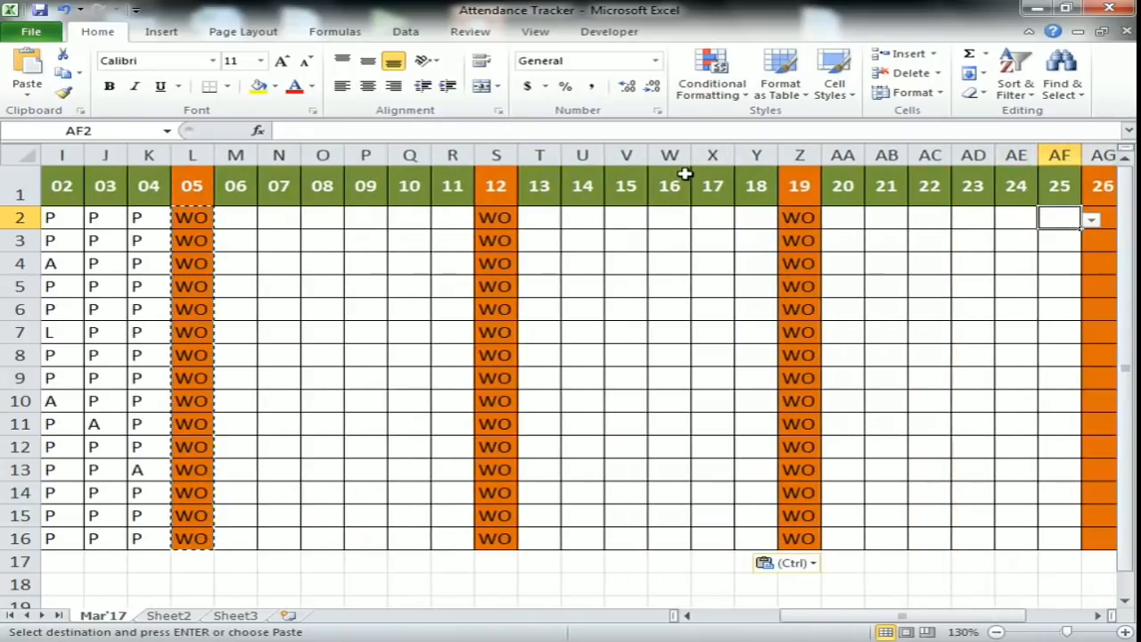
{"action": "key", "text": "Right"}
{"action": "key", "text": "ctrl+v"}
{"action": "key", "text": "Right"}
{"action": "key", "text": "Right"}
{"action": "key", "text": "Right"}
{"action": "key", "text": "Right"}
{"action": "key", "text": "Right"}
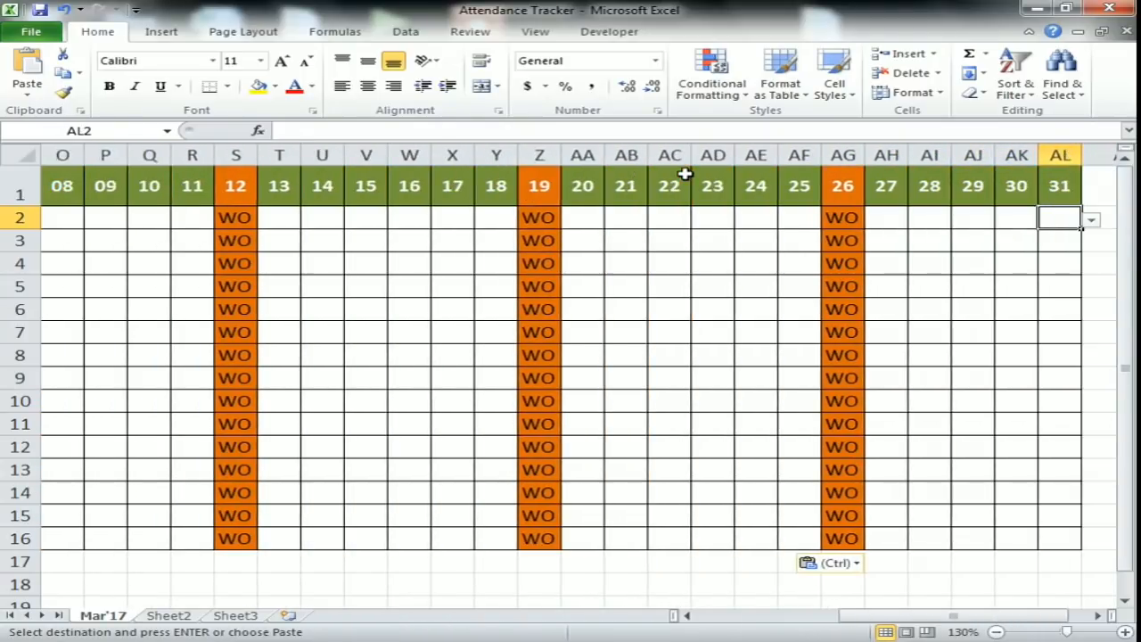
{"action": "key", "text": "Escape"}
Step: Choose P from the attendance dropdown in M2, the first employee's cell for day 06
{"action": "key", "text": "Left"}
{"action": "key", "text": "Left"}
{"action": "key", "text": "Left"}
{"action": "key", "text": "Left"}
{"action": "key", "text": "Left"}
{"action": "key", "text": "Left"}
{"action": "key", "text": "Left"}
{"action": "key", "text": "Left"}
{"action": "key", "text": "Left"}
{"action": "key", "text": "Left"}
{"action": "key", "text": "Left"}
{"action": "key", "text": "Left"}
{"action": "key", "text": "Left"}
{"action": "key", "text": "Left"}
{"action": "key", "text": "Left"}
{"action": "key", "text": "Left"}
{"action": "key", "text": "Left"}
{"action": "key", "text": "Left"}
{"action": "key", "text": "Left"}
{"action": "key", "text": "Left"}
{"action": "key", "text": "Right"}
{"action": "key", "text": "Right"}
{"action": "key", "text": "Right"}
{"action": "key", "text": "Right"}
{"action": "key", "text": "Right"}
{"action": "key", "text": "Right"}
{"action": "key", "text": "alt+Down"}
{"action": "key", "text": "Down"}
{"action": "key", "text": "Down"}
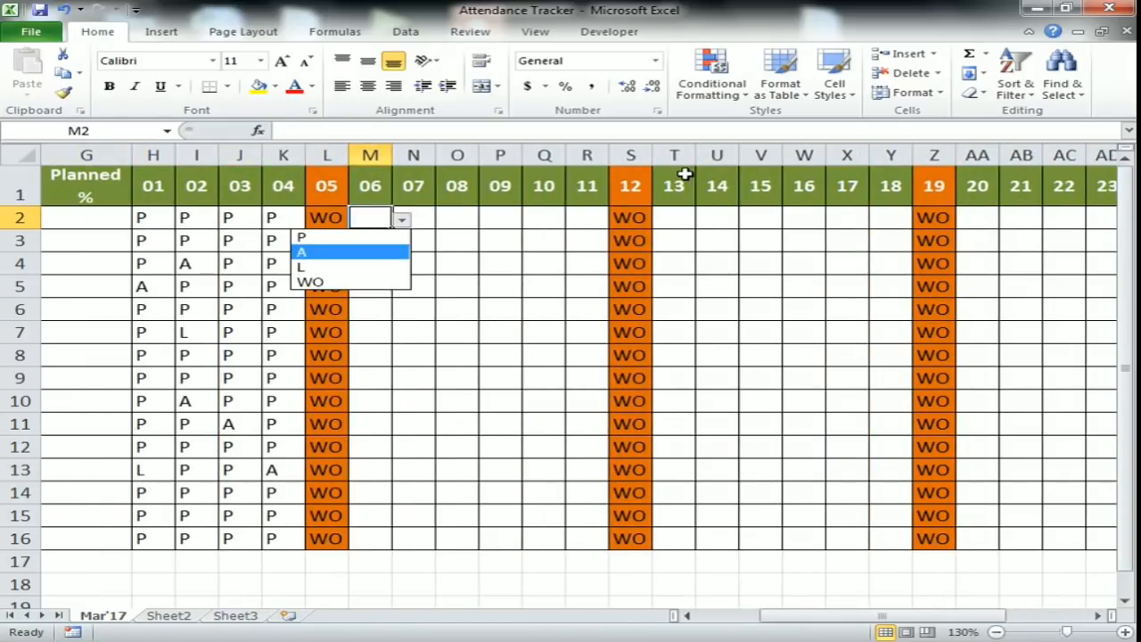
{"action": "key", "text": "Up"}
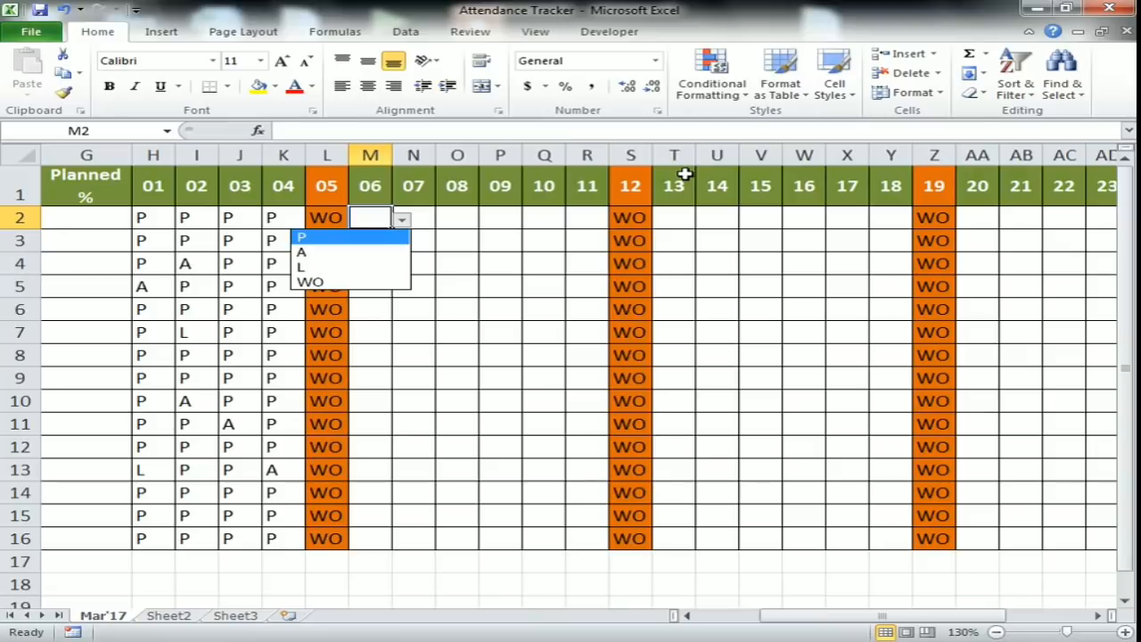
{"action": "key", "text": "Return"}
Step: Fill the P code from M2 down and across the range M2:R16, covering days 06 to 11
{"action": "key", "text": "shift+Right"}
{"action": "key", "text": "shift+Right"}
{"action": "key", "text": "shift+Right"}
{"action": "key", "text": "shift+Right"}
{"action": "key", "text": "shift+Right"}
{"action": "key", "text": "shift+Down"}
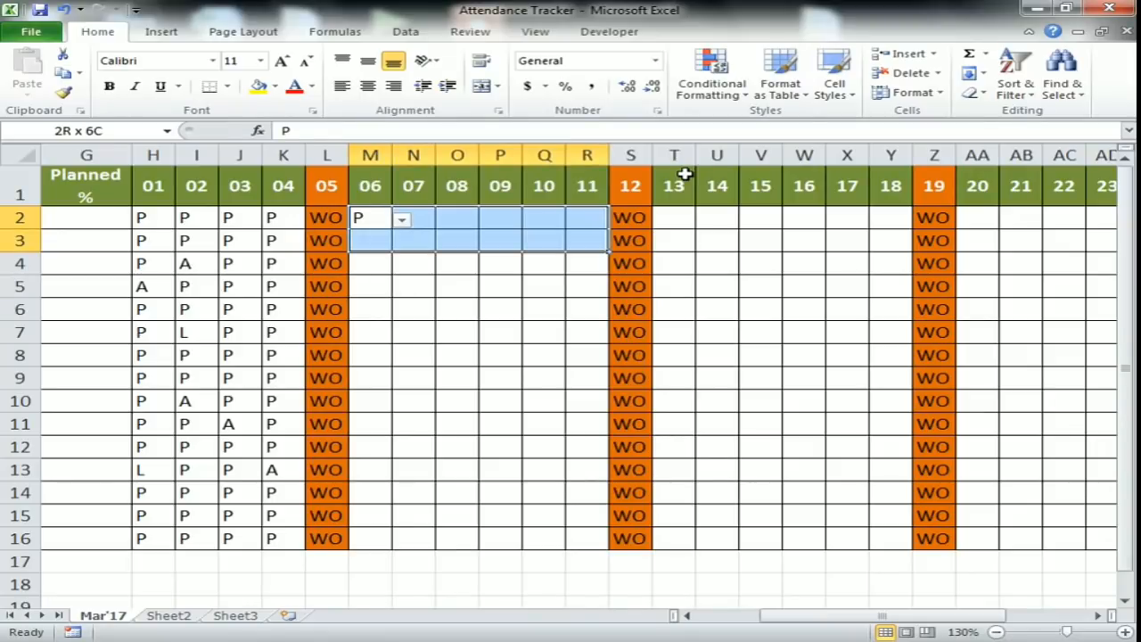
{"action": "key", "text": "shift+Down"}
{"action": "key", "text": "shift+Down"}
{"action": "key", "text": "shift+Down"}
{"action": "key", "text": "shift+Down"}
{"action": "key", "text": "shift+Down"}
{"action": "key", "text": "shift+Down"}
{"action": "key", "text": "shift+Down"}
{"action": "key", "text": "shift+Down"}
{"action": "key", "text": "shift+Down"}
{"action": "key", "text": "shift+Down"}
{"action": "key", "text": "shift+Down"}
{"action": "key", "text": "shift+Down"}
{"action": "key", "text": "shift+Down"}
{"action": "key", "text": "shift+Down"}
{"action": "key", "text": "shift+Down"}
{"action": "key", "text": "shift+Up"}
{"action": "key", "text": "shift+Up"}
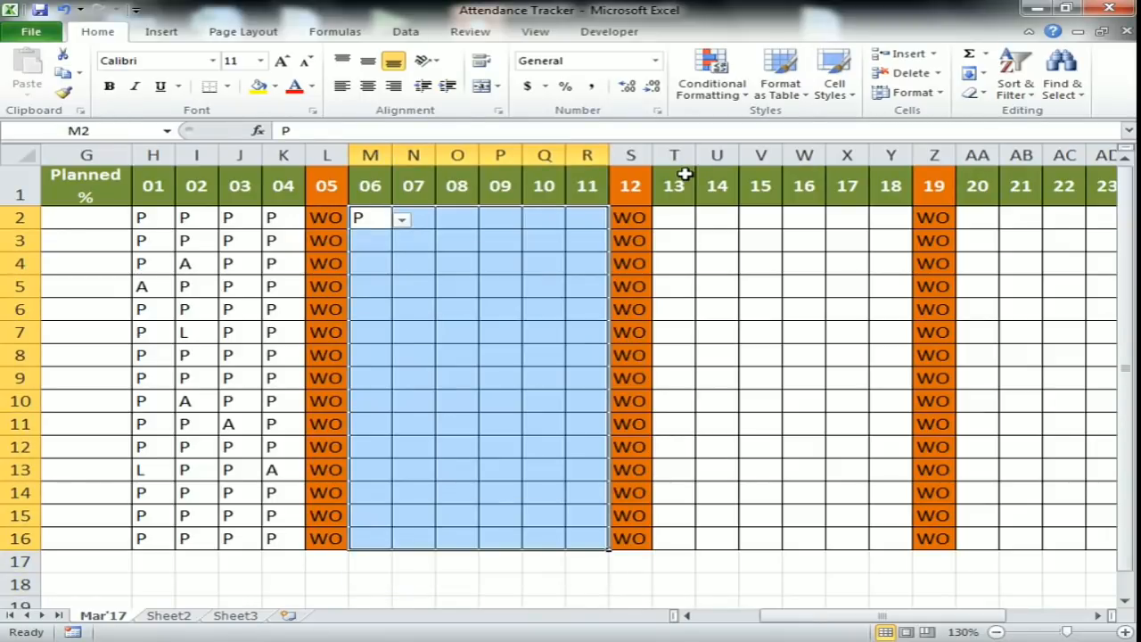
{"action": "key", "text": "ctrl+d"}
{"action": "key", "text": "ctrl+r"}
Step: Change the first employee's codes in row 2 to A in N2, L in Q2 and A in R2
{"action": "key", "text": "Right"}
{"action": "key", "text": "alt+Down"}
{"action": "key", "text": "Down"}
{"action": "key", "text": "Return"}
{"action": "key", "text": "Right"}
{"action": "key", "text": "Right"}
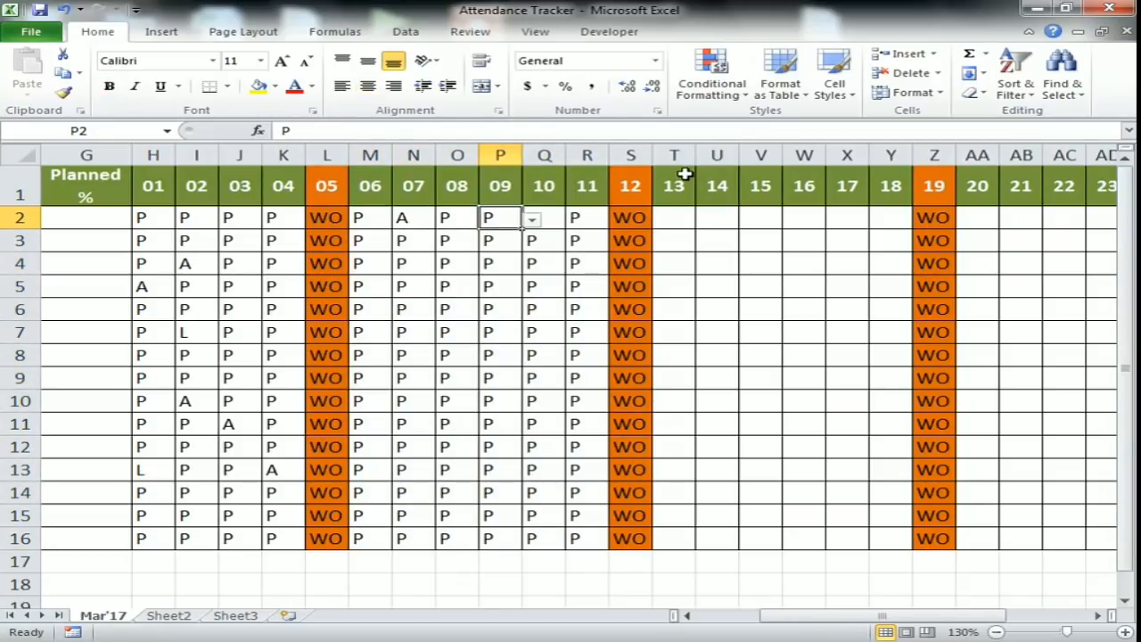
{"action": "key", "text": "Right"}
{"action": "key", "text": "alt+Down"}
{"action": "key", "text": "Down"}
{"action": "key", "text": "Down"}
{"action": "key", "text": "Return"}
{"action": "key", "text": "Right"}
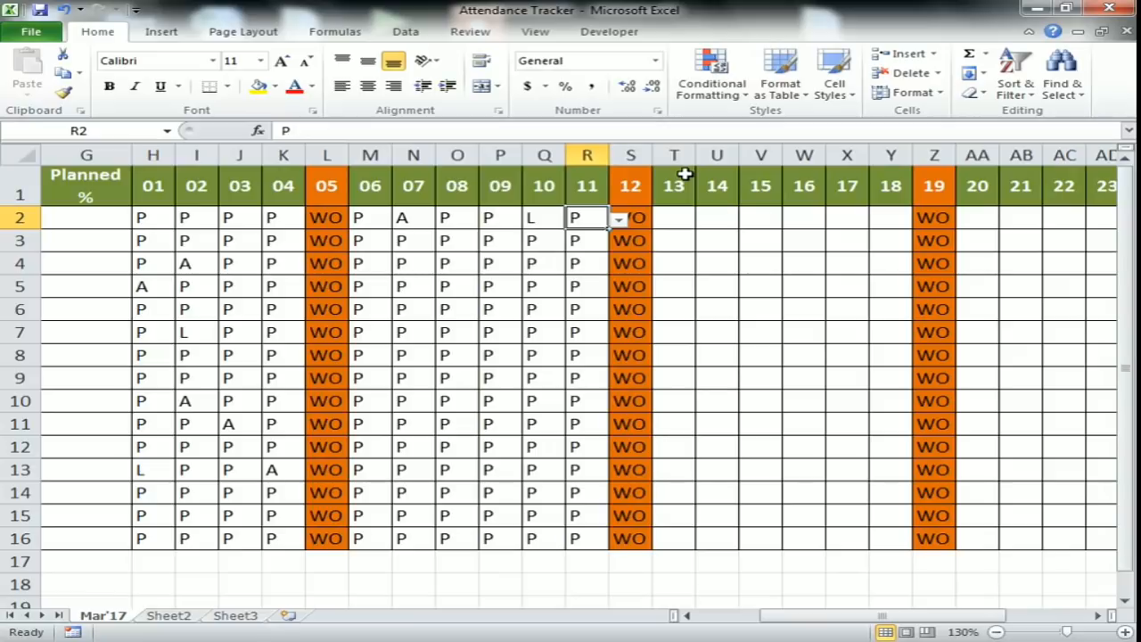
{"action": "key", "text": "alt+Down"}
{"action": "key", "text": "Down"}
{"action": "key", "text": "Return"}
Step: Change the row 6 employee's codes for days 11 and 07 to A in R6 and N6
{"action": "key", "text": "Down"}
{"action": "key", "text": "Down"}
{"action": "key", "text": "Down"}
{"action": "key", "text": "alt+Down"}
{"action": "key", "text": "Down"}
{"action": "key", "text": "Return"}
{"action": "key", "text": "Left"}
{"action": "key", "text": "Left"}
{"action": "key", "text": "Left"}
{"action": "key", "text": "Left"}
{"action": "key", "text": "alt+Down"}
{"action": "key", "text": "Down"}
{"action": "key", "text": "Return"}
Step: In the day 06 column, set the attendance code to L in M9 and A in M14
{"action": "key", "text": "Left"}
{"action": "key", "text": "Down"}
{"action": "key", "text": "Down"}
{"action": "key", "text": "Down"}
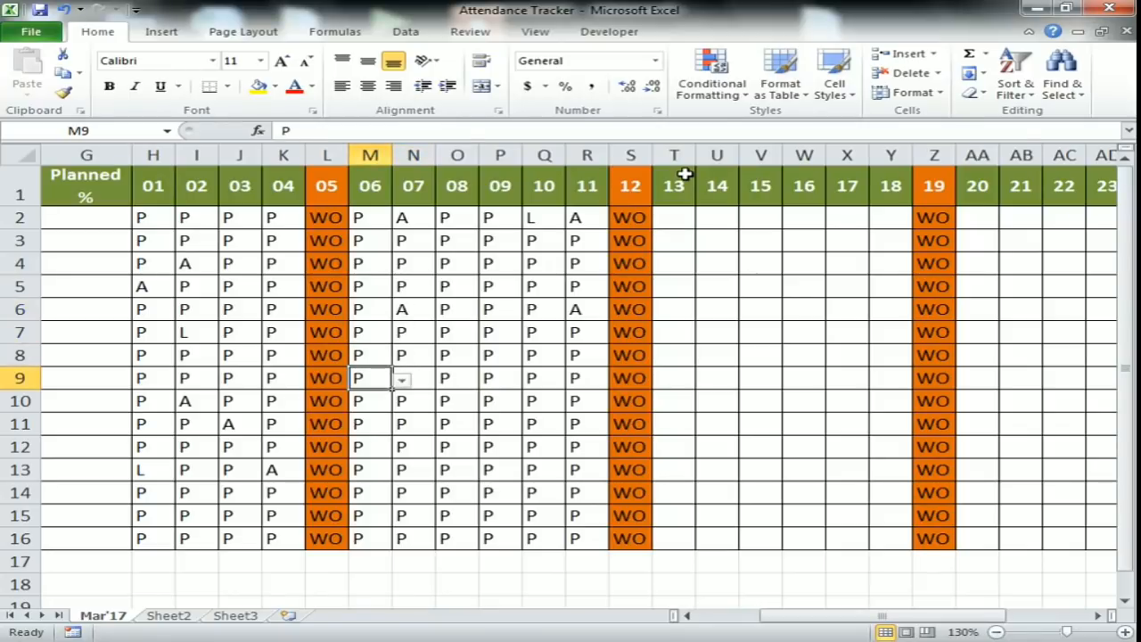
{"action": "key", "text": "alt+Down"}
{"action": "key", "text": "Down"}
{"action": "key", "text": "Down"}
{"action": "key", "text": "Return"}
{"action": "key", "text": "Down"}
{"action": "key", "text": "Down"}
{"action": "key", "text": "Down"}
{"action": "key", "text": "Down"}
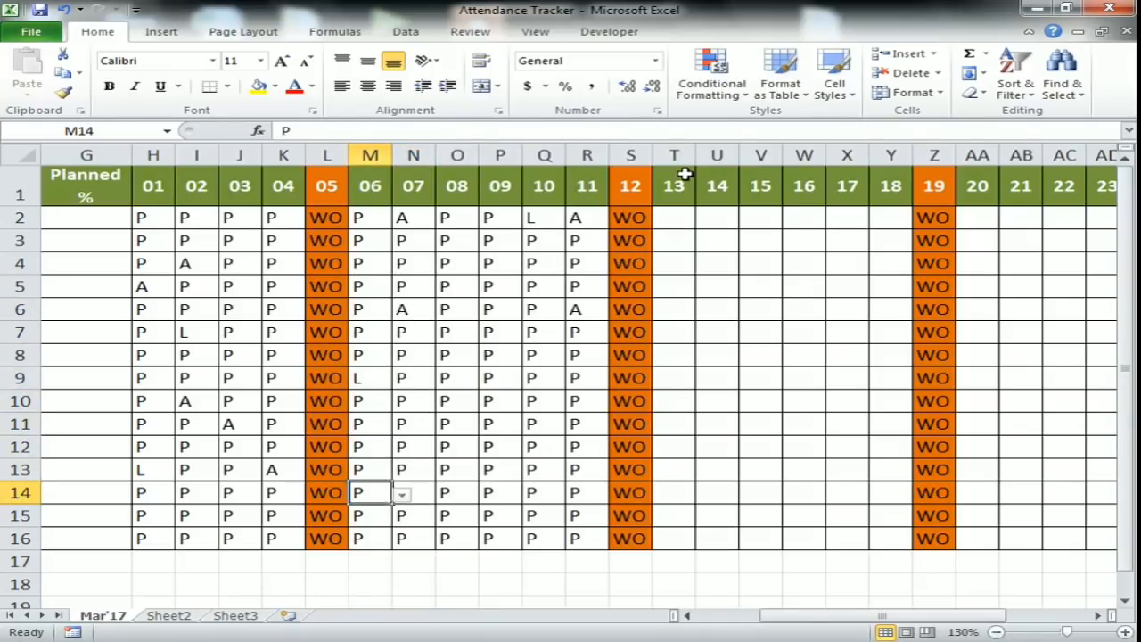
{"action": "key", "text": "Down"}
{"action": "key", "text": "alt+Down"}
{"action": "key", "text": "Down"}
{"action": "key", "text": "Return"}
Step: Set the day 10 attendance codes of the last two employees to A in Q15 and Q16
{"action": "key", "text": "Right"}
{"action": "key", "text": "Right"}
{"action": "key", "text": "Right"}
{"action": "key", "text": "Right"}
{"action": "key", "text": "Down"}
{"action": "key", "text": "alt+Down"}
{"action": "key", "text": "Down"}
{"action": "key", "text": "Return"}
{"action": "key", "text": "Down"}
{"action": "key", "text": "alt+Down"}
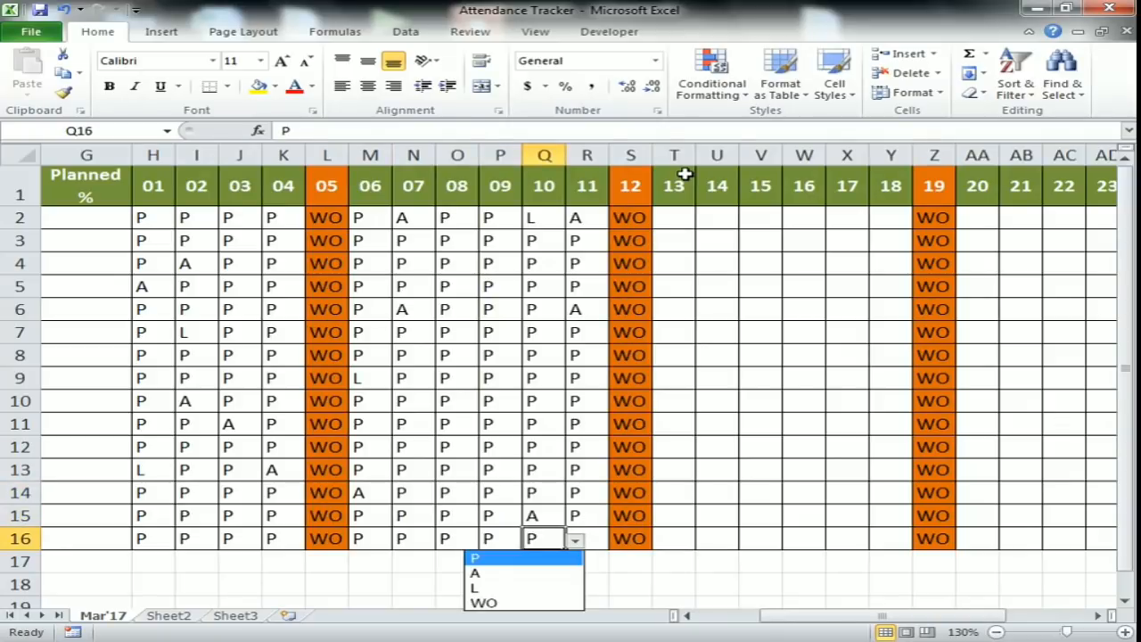
{"action": "key", "text": "Down"}
{"action": "key", "text": "Return"}
Step: Set the day 10 attendance code in Q10 to A using the dropdown list
{"action": "key", "text": "Up"}
{"action": "key", "text": "Up"}
{"action": "key", "text": "Up"}
{"action": "key", "text": "Up"}
{"action": "key", "text": "Up"}
{"action": "key", "text": "Up"}
{"action": "key", "text": "alt+Down"}
{"action": "key", "text": "Down"}
{"action": "key", "text": "Return"}
Step: Copy the attendance codes for days 06 to 11 in M2:R16 into days 13 to 18, starting at T2
{"action": "key", "text": "Up"}
{"action": "key", "text": "Up"}
{"action": "key", "text": "Up"}
{"action": "key", "text": "Up"}
{"action": "key", "text": "Up"}
{"action": "key", "text": "Up"}
{"action": "key", "text": "Up"}
{"action": "key", "text": "Up"}
{"action": "key", "text": "Left"}
{"action": "key", "text": "Left"}
{"action": "key", "text": "Left"}
{"action": "key", "text": "Left"}
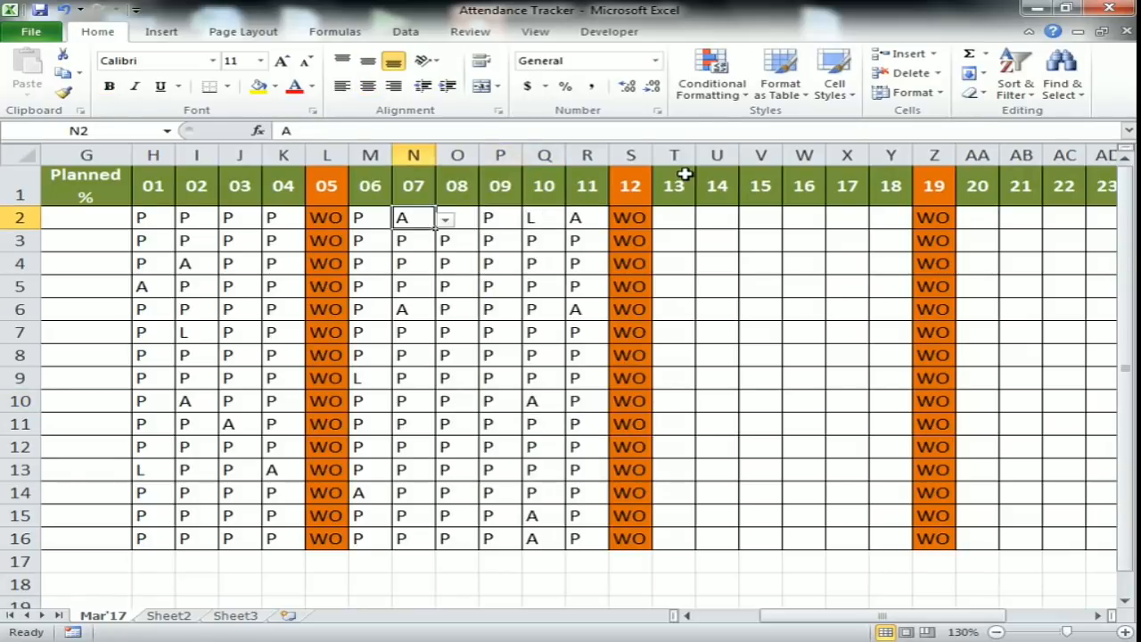
{"action": "key", "text": "shift+Right"}
{"action": "key", "text": "shift+Right"}
{"action": "key", "text": "shift+Right"}
{"action": "key", "text": "shift+Right"}
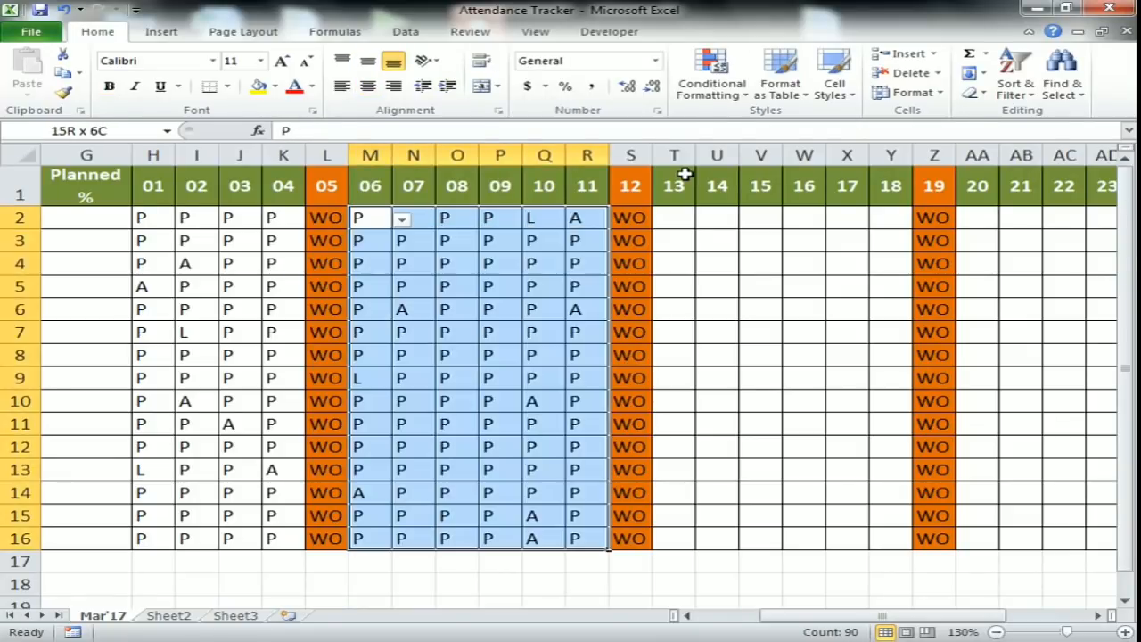
{"action": "key", "text": "ctrl+shift+Down"}
{"action": "key", "text": "ctrl+c"}
{"action": "key", "text": "Right"}
{"action": "key", "text": "Right"}
{"action": "key", "text": "Right"}
{"action": "key", "text": "Right"}
{"action": "key", "text": "Right"}
{"action": "key", "text": "Right"}
{"action": "key", "text": "Right"}
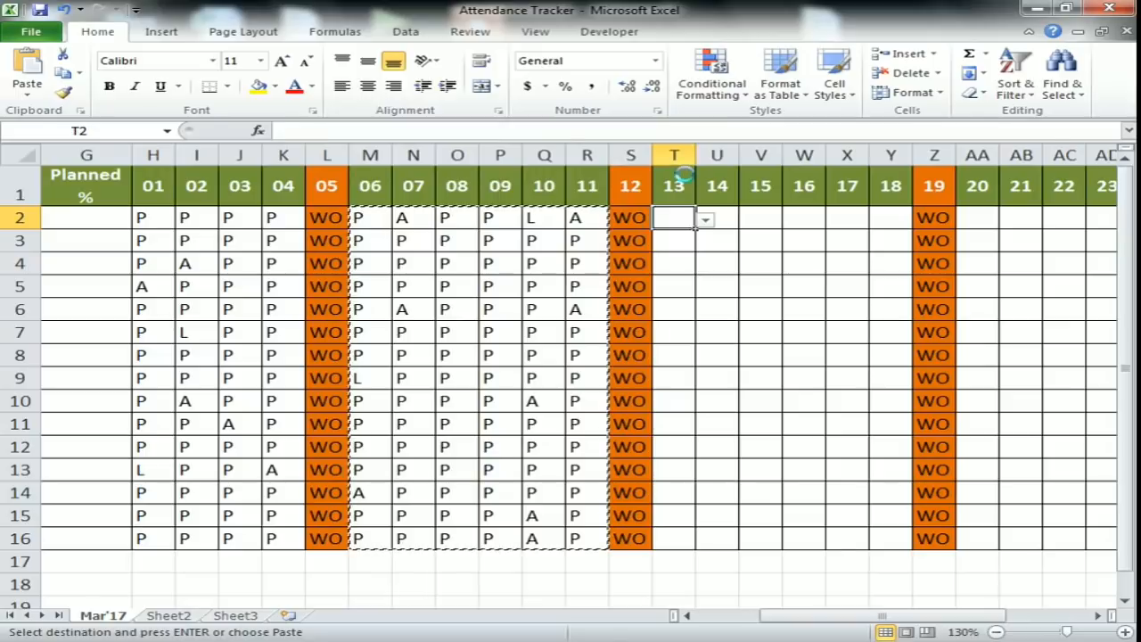
{"action": "key", "text": "ctrl+v"}
Step: Paste the same copied block of codes into days 20 to 25, starting at AA2, and end the copy mode
{"action": "key", "text": "Right"}
{"action": "key", "text": "Right"}
{"action": "key", "text": "Right"}
{"action": "key", "text": "Right"}
{"action": "key", "text": "Right"}
{"action": "key", "text": "Right"}
{"action": "key", "text": "Right"}
{"action": "key", "text": "ctrl+v"}
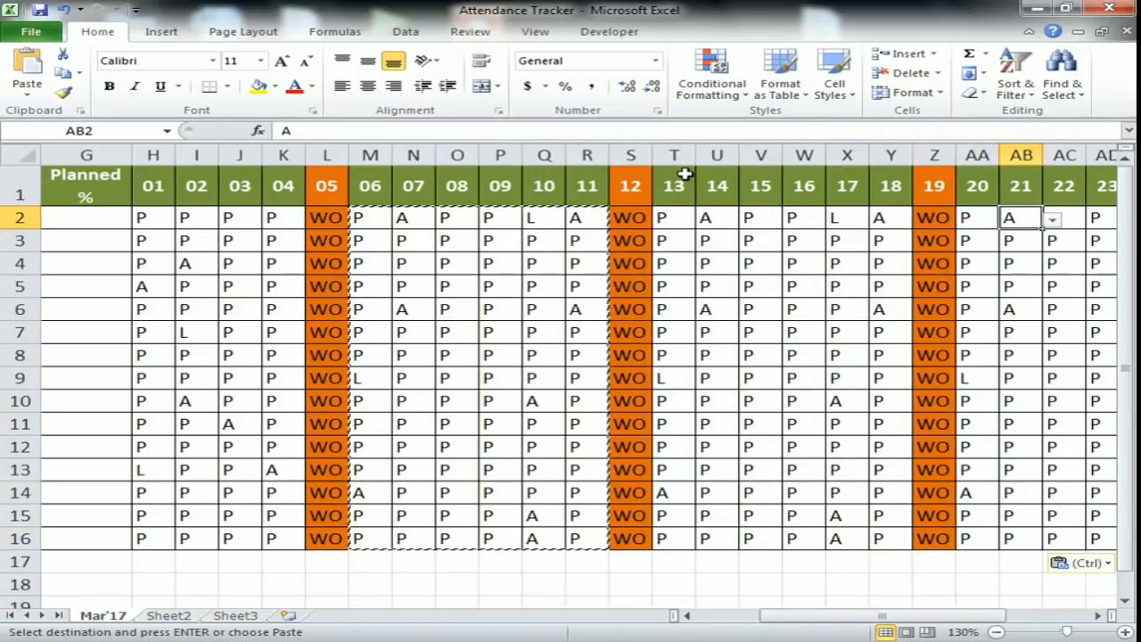
{"action": "key", "text": "Right"}
{"action": "key", "text": "Right"}
{"action": "key", "text": "Right"}
{"action": "key", "text": "Right"}
{"action": "key", "text": "Right"}
{"action": "key", "text": "Right"}
{"action": "key", "text": "Right"}
{"action": "key", "text": "Right"}
{"action": "key", "text": "Right"}
{"action": "key", "text": "Right"}
{"action": "key", "text": "Left"}
{"action": "key", "text": "Left"}
{"action": "key", "text": "Left"}
{"action": "key", "text": "Left"}
{"action": "key", "text": "Left"}
{"action": "key", "text": "Left"}
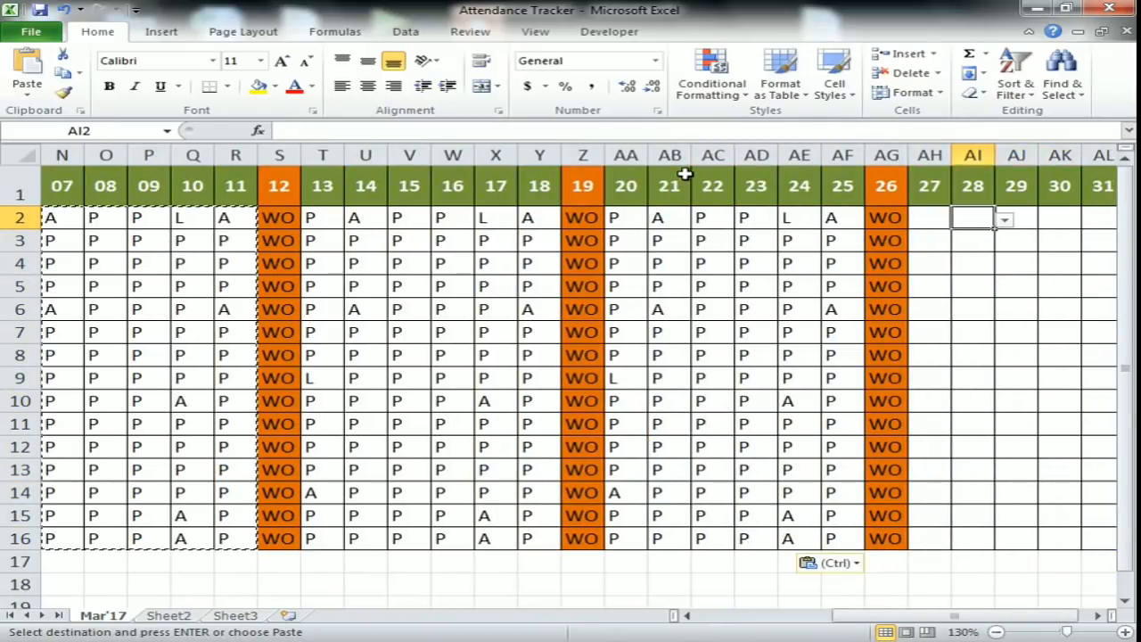
{"action": "key", "text": "Escape"}
Step: Copy the day 25 codes in AF2:AF16 across days 27 to 31 in AH2:AL16
{"action": "key", "text": "Right"}
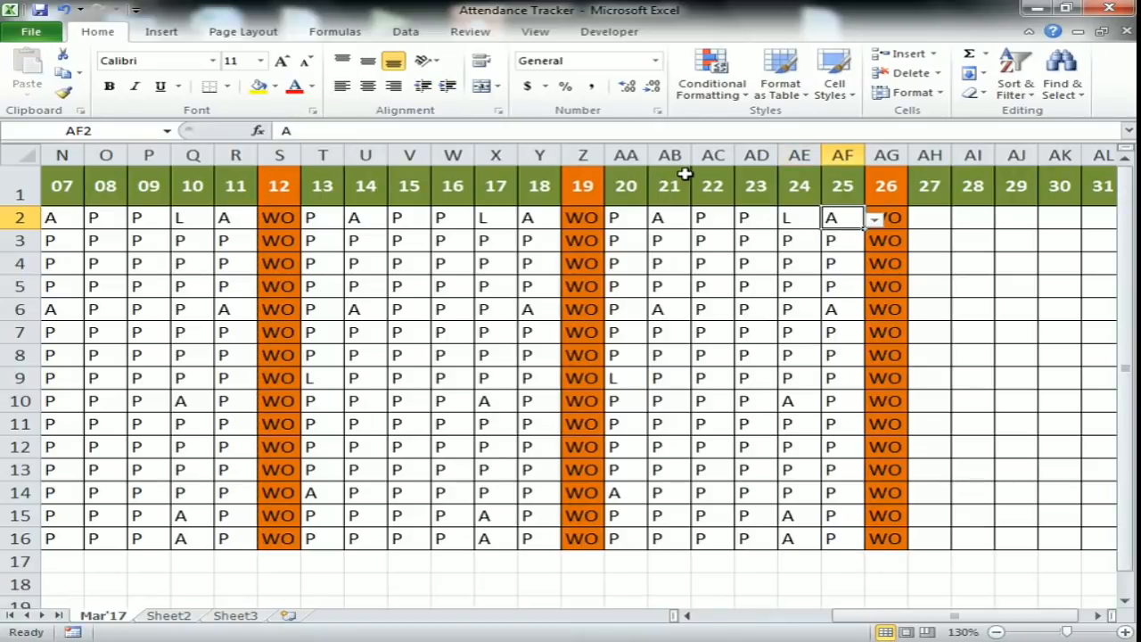
{"action": "key", "text": "ctrl+shift+Down"}
{"action": "key", "text": "ctrl+c"}
{"action": "key", "text": "Right"}
{"action": "key", "text": "Right"}
{"action": "key", "text": "shift+Right"}
{"action": "key", "text": "shift+Right"}
{"action": "key", "text": "shift+Right"}
{"action": "key", "text": "shift+Right"}
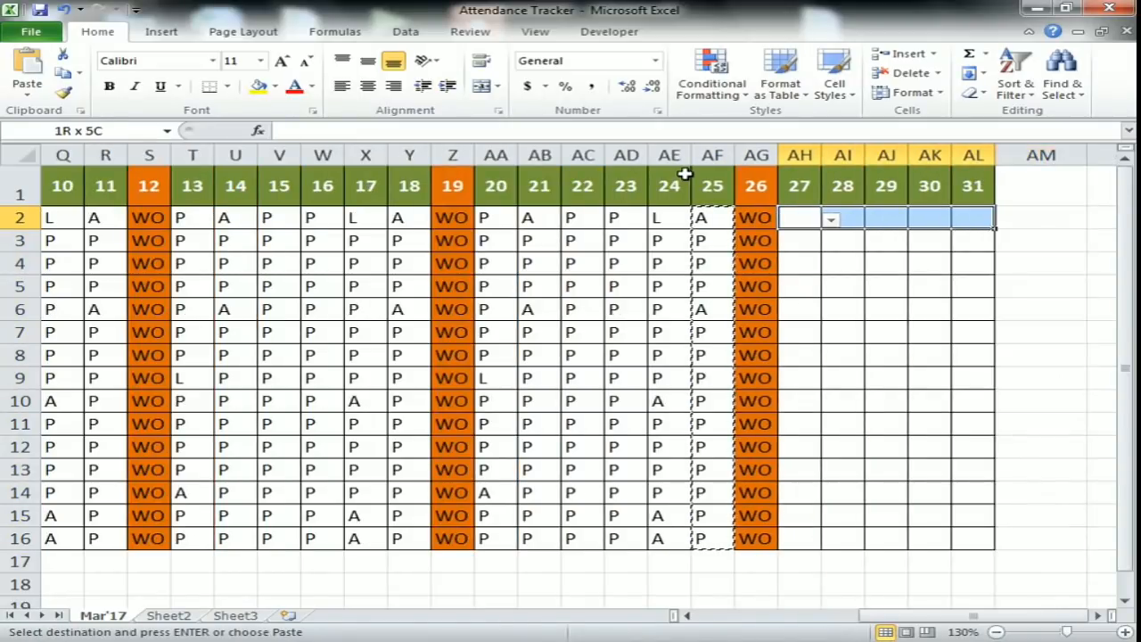
{"action": "key", "text": "ctrl+v"}
{"action": "key", "text": "Up"}
{"action": "key", "text": "Escape"}
Step: Set the day 27 attendance code in AH9 to L
{"action": "key", "text": "Left"}
{"action": "key", "text": "Down"}
{"action": "key", "text": "Down"}
{"action": "key", "text": "Down"}
{"action": "key", "text": "Down"}
{"action": "key", "text": "Down"}
{"action": "key", "text": "Down"}
{"action": "key", "text": "Down"}
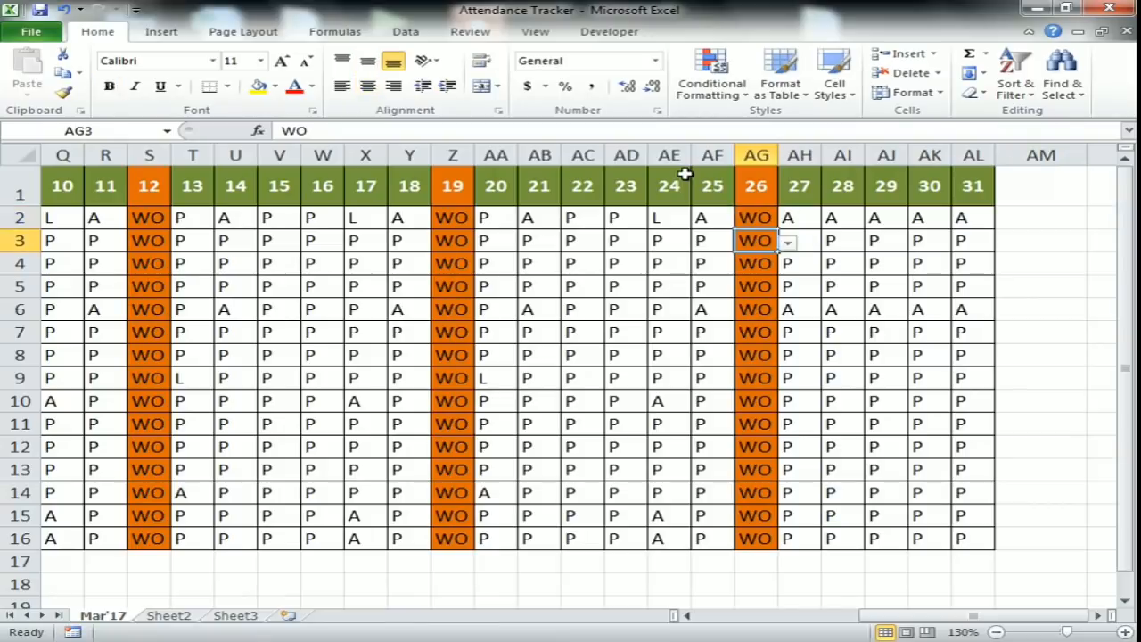
{"action": "key", "text": "Right"}
{"action": "key", "text": "Down"}
{"action": "key", "text": "alt+Down"}
{"action": "key", "text": "Down"}
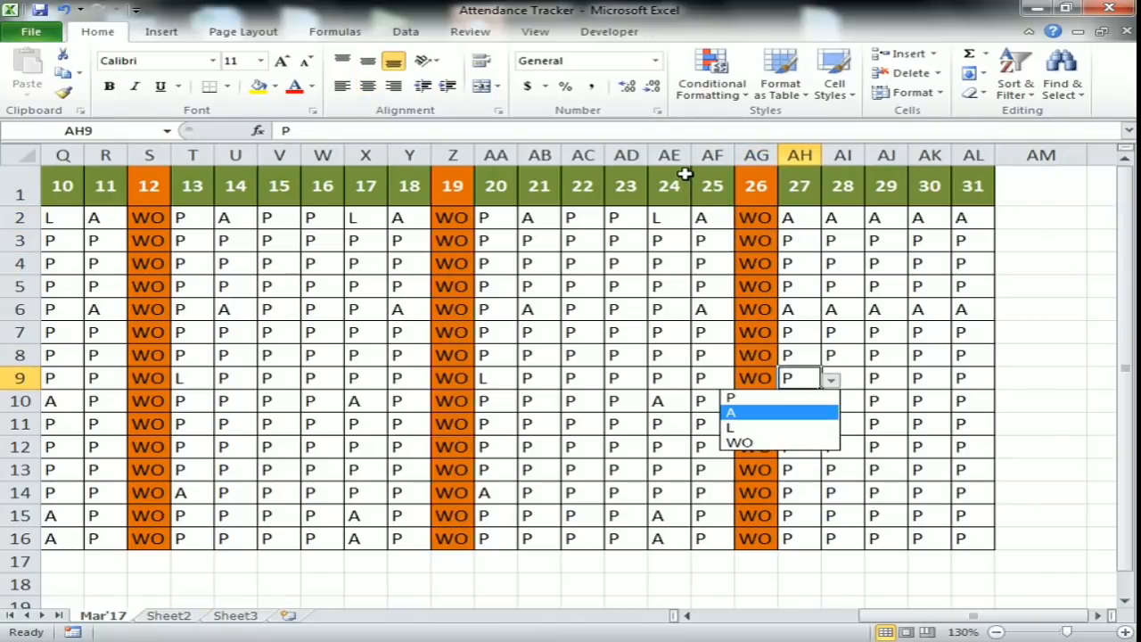
{"action": "key", "text": "Down"}
{"action": "key", "text": "Return"}
Step: Set the attendance codes for day 28 in AI10 and day 29 in AJ11 to L
{"action": "key", "text": "Down"}
{"action": "key", "text": "Right"}
{"action": "key", "text": "alt+Down"}
{"action": "key", "text": "Down"}
{"action": "key", "text": "Down"}
{"action": "key", "text": "Return"}
{"action": "key", "text": "Down"}
{"action": "key", "text": "Right"}
{"action": "key", "text": "alt+Down"}
{"action": "key", "text": "Down"}
{"action": "key", "text": "Down"}
{"action": "key", "text": "Return"}
Step: Set the attendance codes for day 30 in AK12 and day 31 in AL13 to L
{"action": "key", "text": "Down"}
{"action": "key", "text": "Right"}
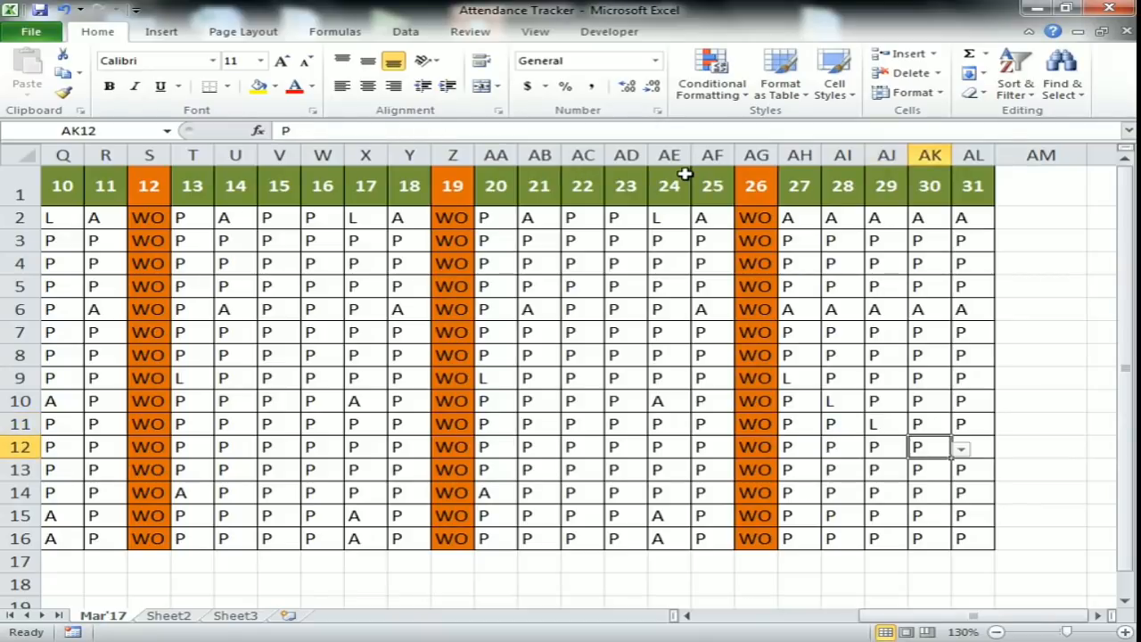
{"action": "key", "text": "alt+Down"}
{"action": "key", "text": "Down"}
{"action": "key", "text": "Down"}
{"action": "key", "text": "Return"}
{"action": "key", "text": "Down"}
{"action": "key", "text": "Right"}
{"action": "key", "text": "alt+Down"}
{"action": "key", "text": "Down"}
{"action": "key", "text": "Down"}
{"action": "key", "text": "Return"}
Step: Set the day 23 attendance code in AD12 to L
{"action": "key", "text": "Left"}
{"action": "key", "text": "Left"}
{"action": "key", "text": "Left"}
{"action": "key", "text": "Left"}
{"action": "key", "text": "Left"}
{"action": "key", "text": "Left"}
{"action": "key", "text": "Left"}
{"action": "key", "text": "Left"}
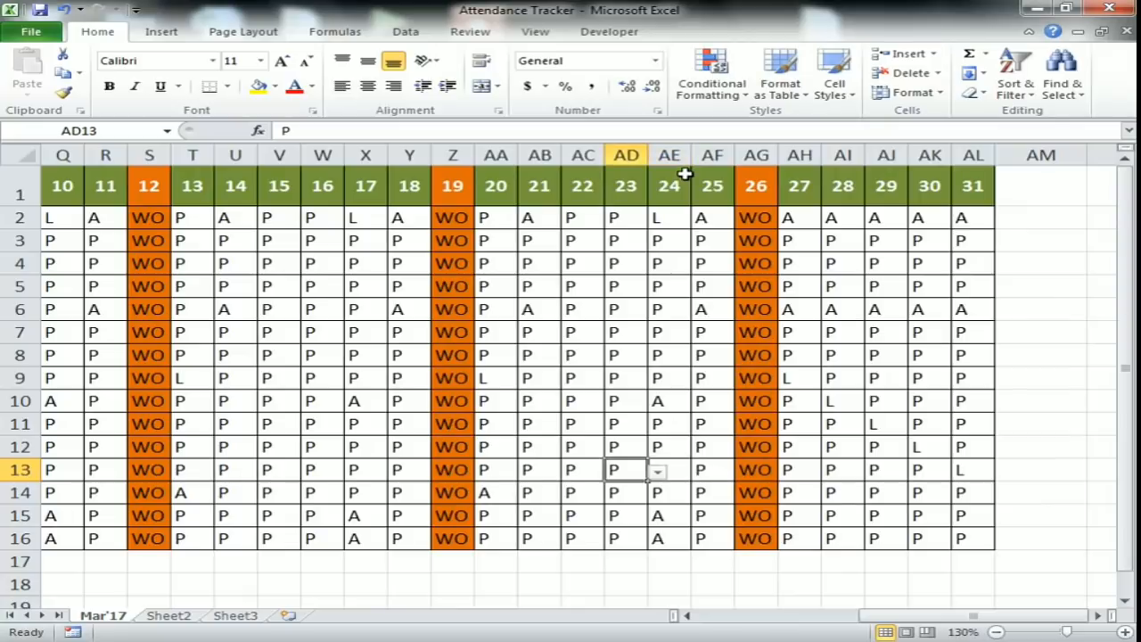
{"action": "key", "text": "Up"}
{"action": "key", "text": "alt+Down"}
{"action": "key", "text": "Down"}
{"action": "key", "text": "Down"}
{"action": "key", "text": "Return"}
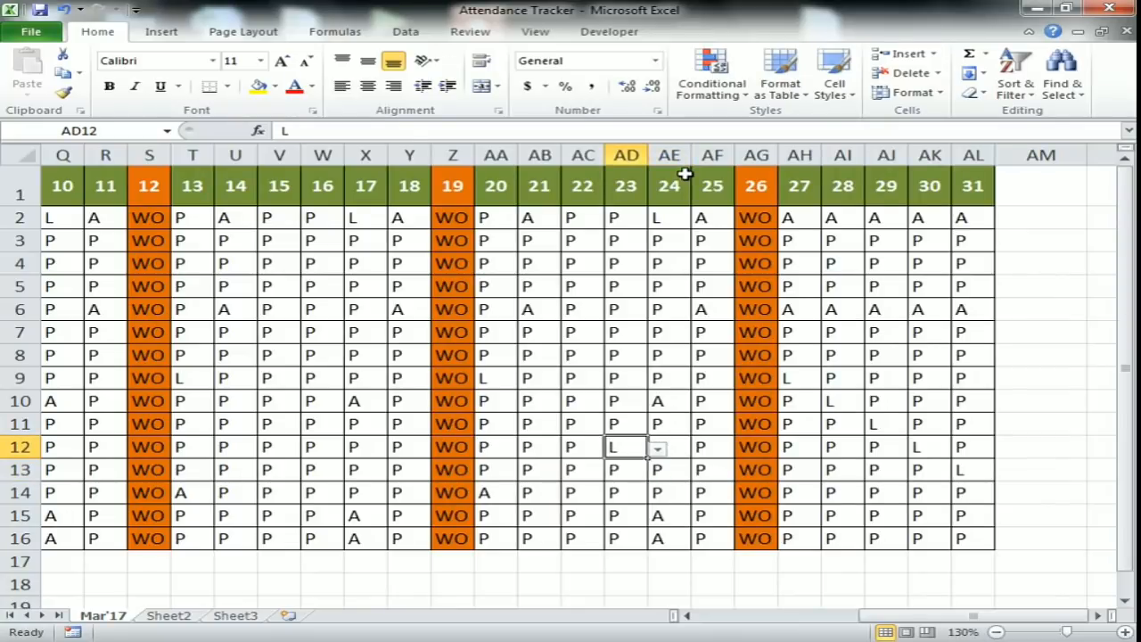
Step: Center all the daily codes in H2:AL16 horizontally and align them to the middle vertically
{"action": "key", "text": "Home"}
{"action": "key", "text": "Up"}
{"action": "key", "text": "Up"}
{"action": "key", "text": "ctrl+Right"}
{"action": "key", "text": "ctrl+Up"}
{"action": "key", "text": "Down"}
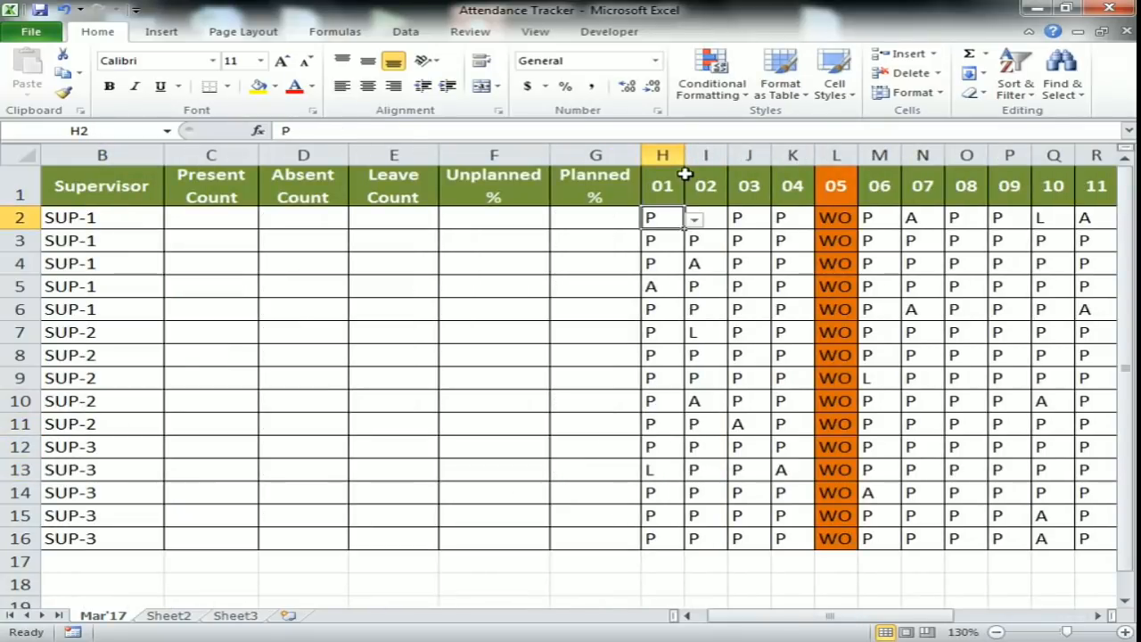
{"action": "key", "text": "ctrl+shift+Right"}
{"action": "key", "text": "ctrl+shift+Down"}
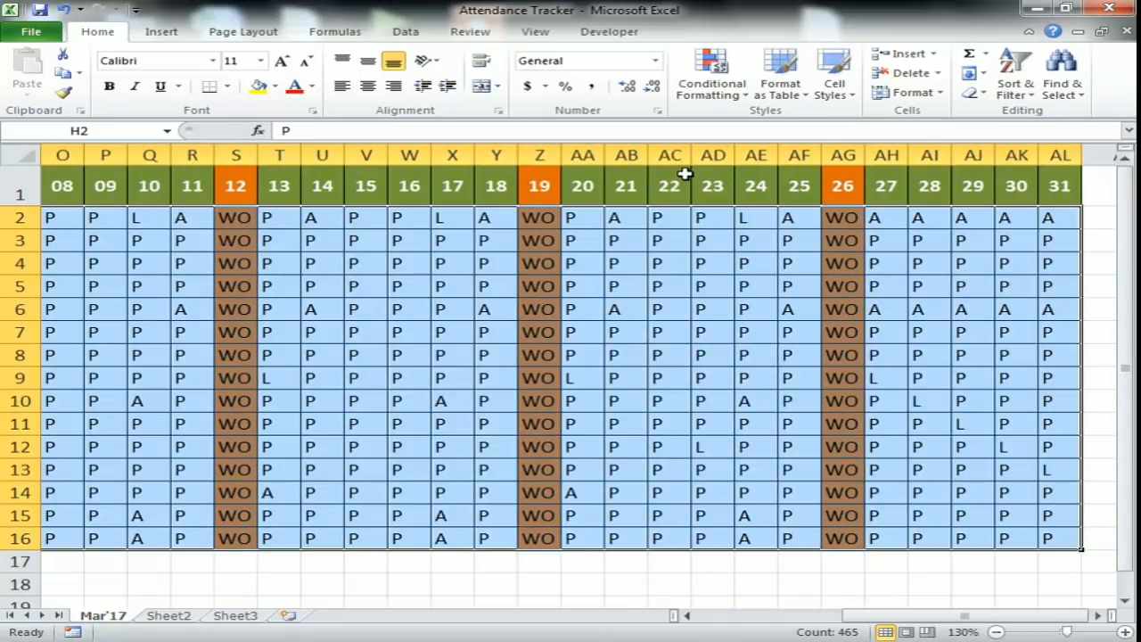
{"action": "left_click", "coordinate": [367, 85]}
{"action": "left_click", "coordinate": [376, 62]}
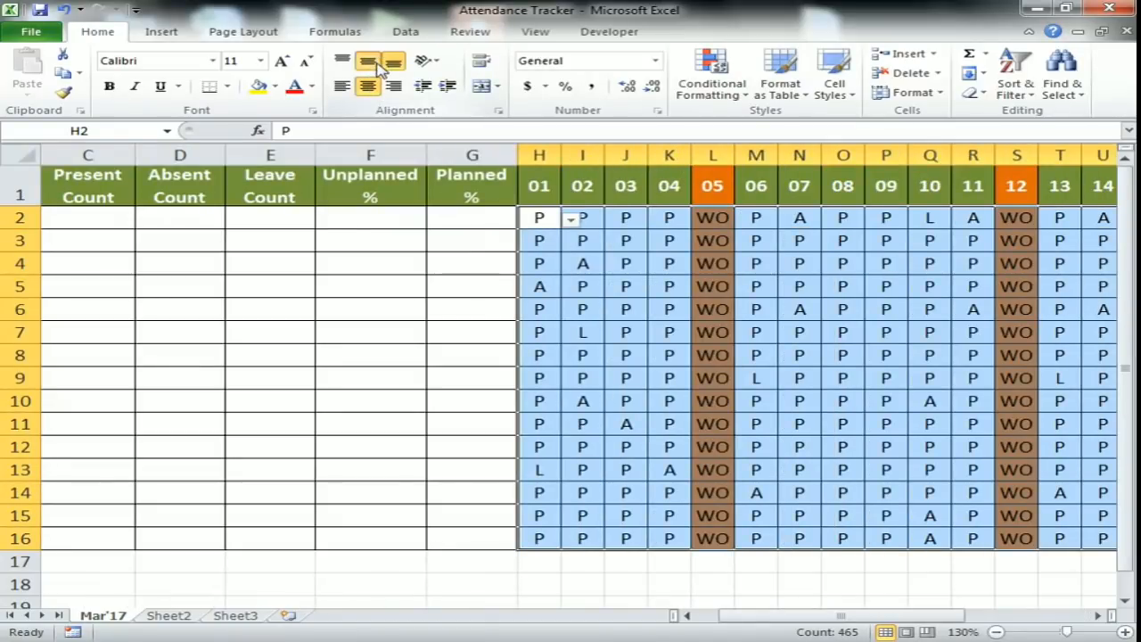
Step: Create a conditional formatting rule on H2:AL16 for cells whose value is equal to P
{"action": "left_click", "coordinate": [749, 97]}
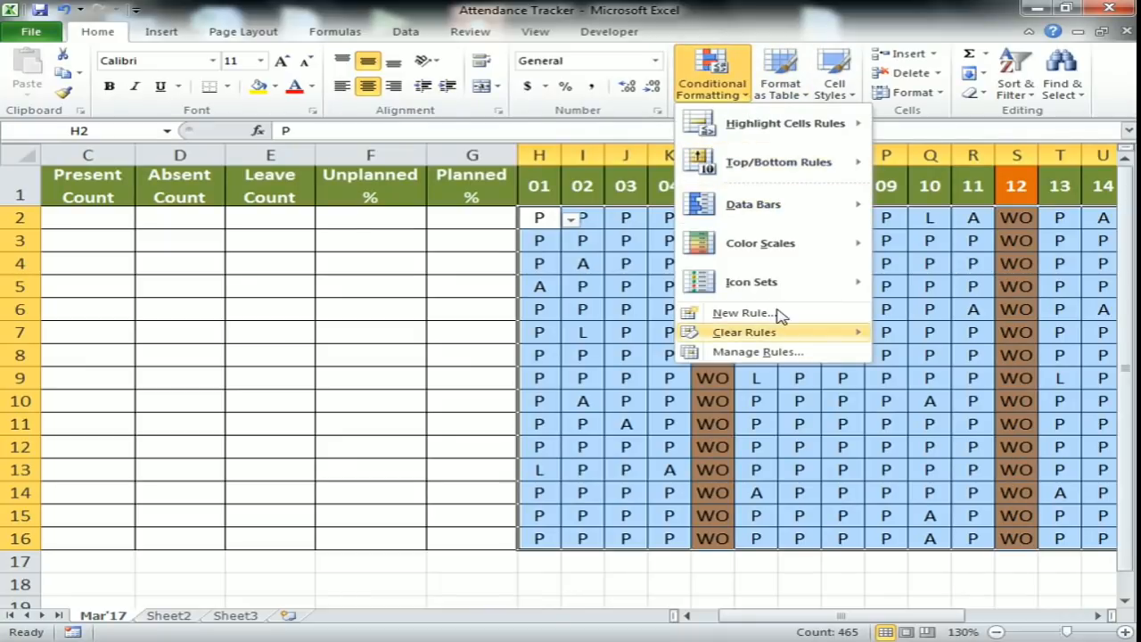
{"action": "left_click", "coordinate": [742, 312]}
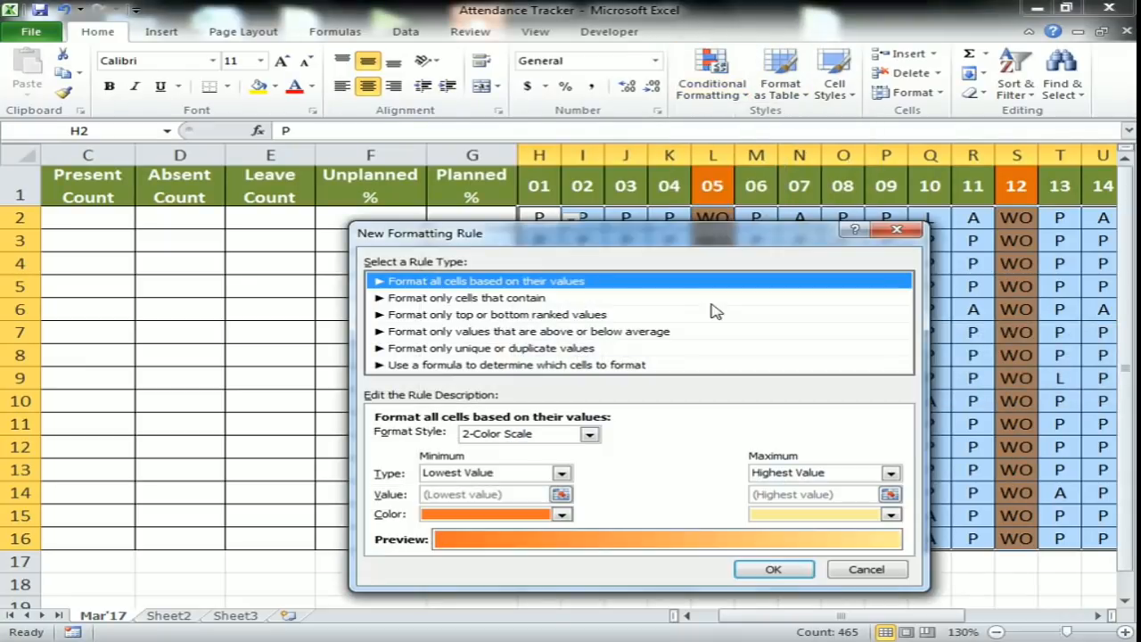
{"action": "left_click", "coordinate": [457, 301]}
{"action": "left_click_drag", "start_coordinate": [652, 239], "coordinate": [533, 275]}
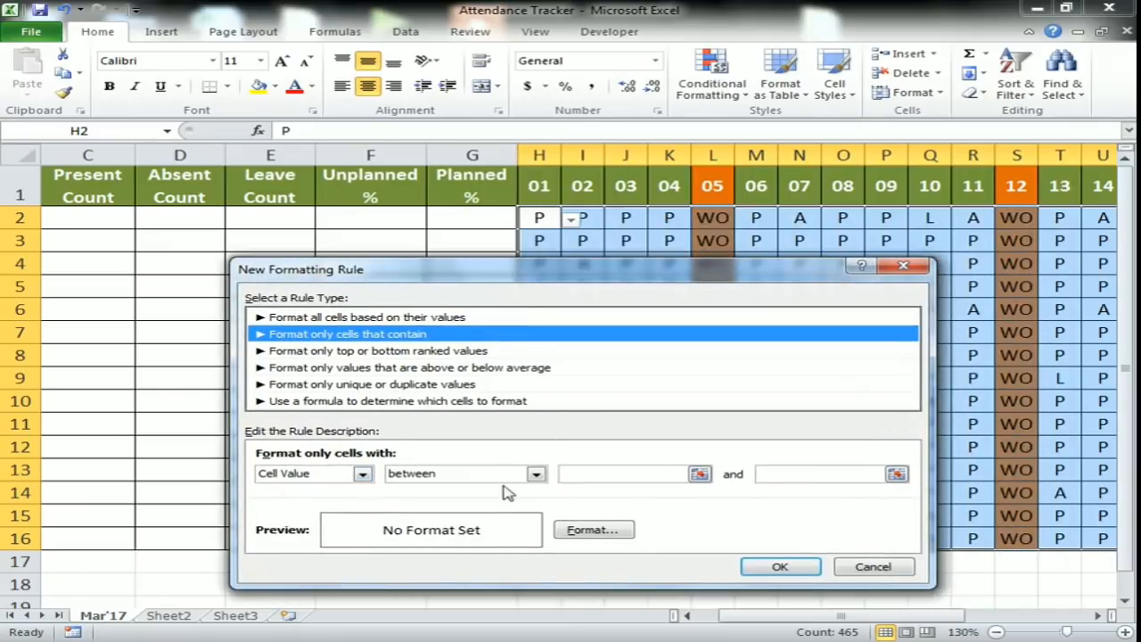
{"action": "left_click", "coordinate": [535, 474]}
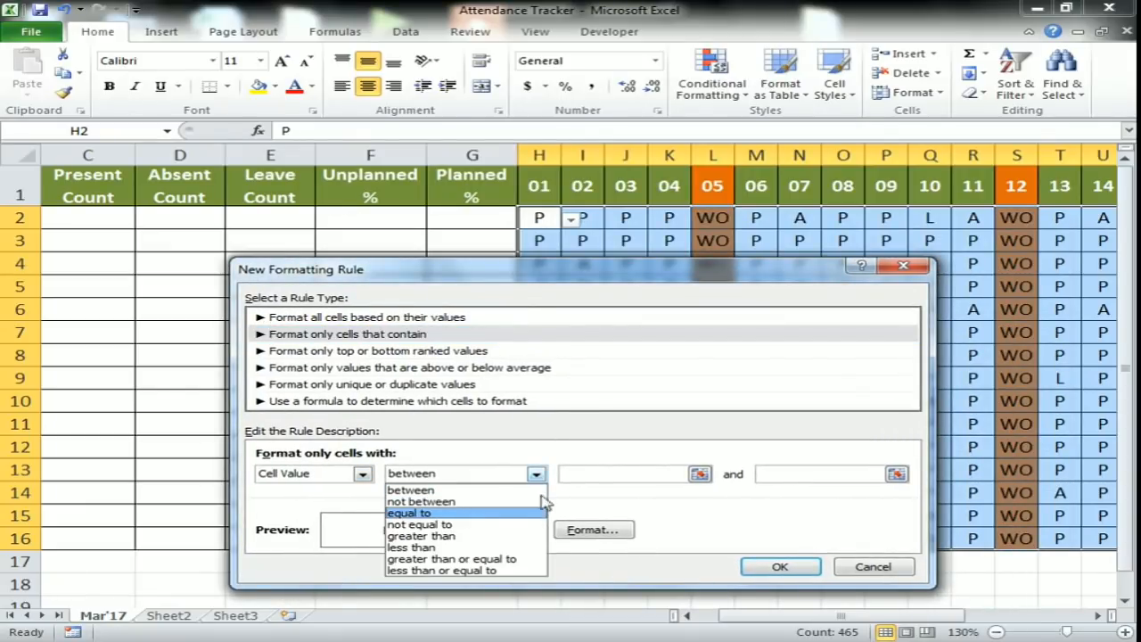
{"action": "left_click", "coordinate": [540, 501]}
{"action": "left_click", "coordinate": [534, 473]}
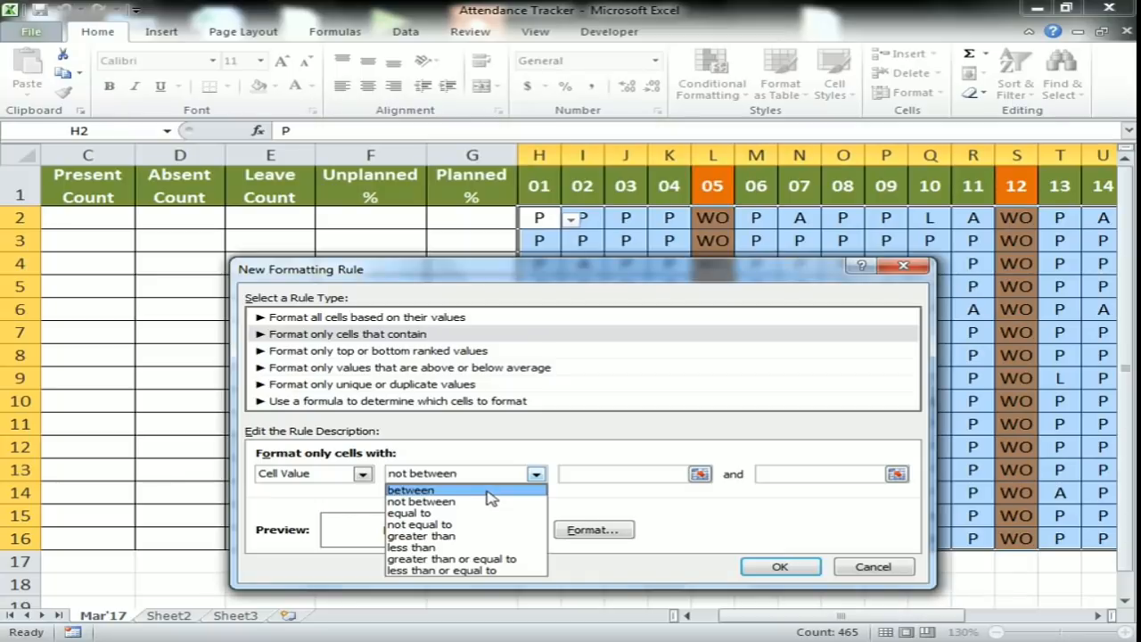
{"action": "left_click", "coordinate": [464, 514]}
{"action": "left_click", "coordinate": [608, 473]}
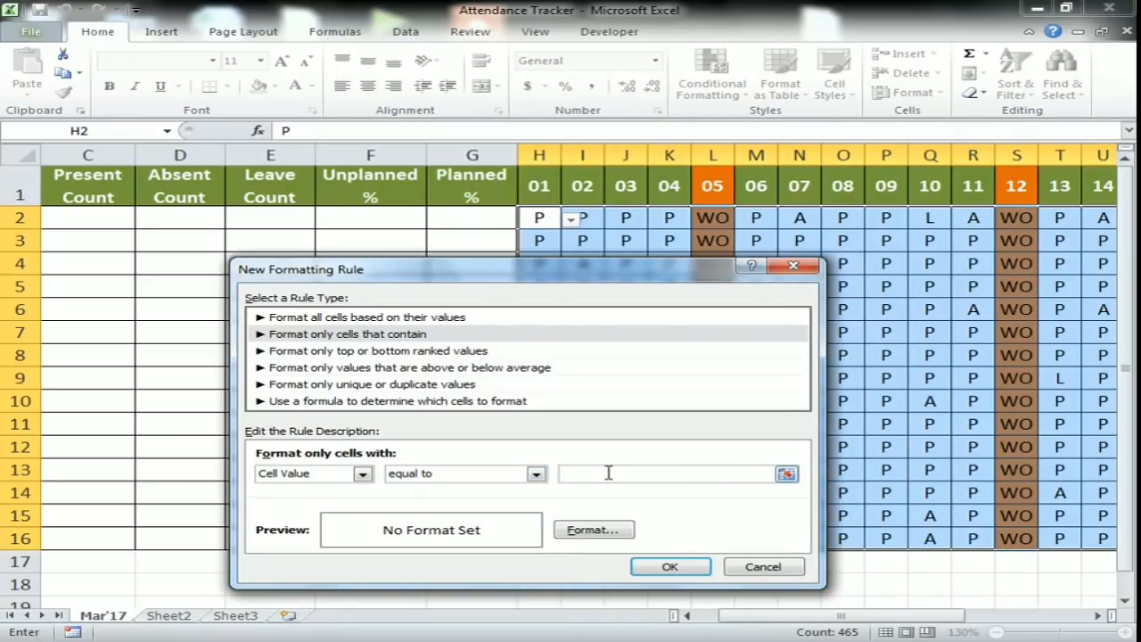
Step: Give the P rule a light purple fill and apply it to the attendance cells
{"action": "left_click", "coordinate": [592, 528]}
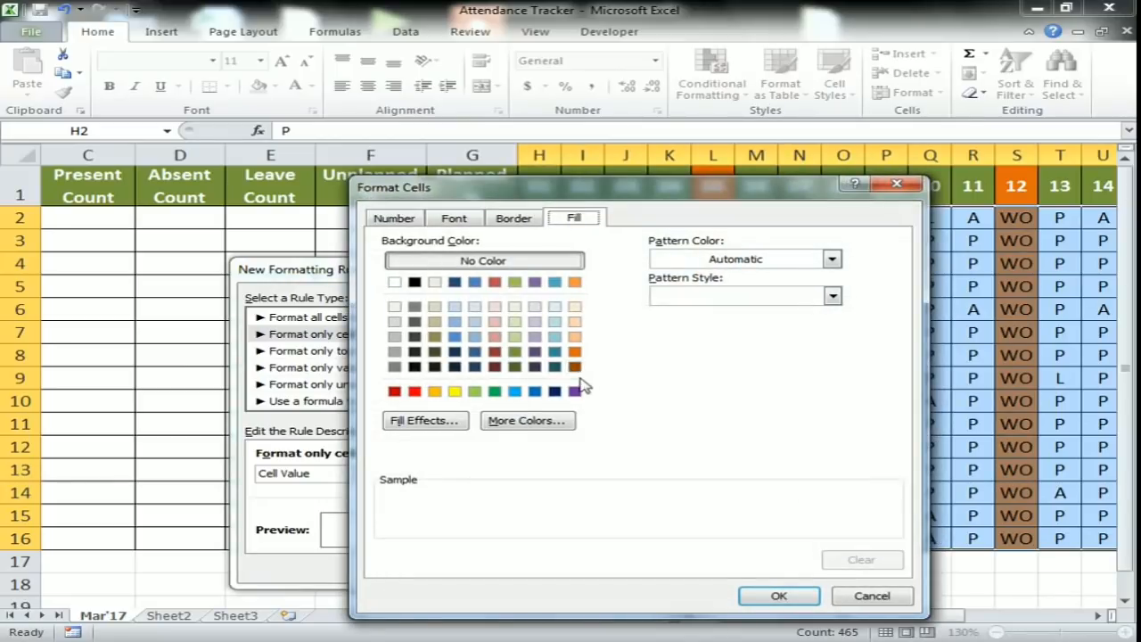
{"action": "left_click", "coordinate": [534, 321]}
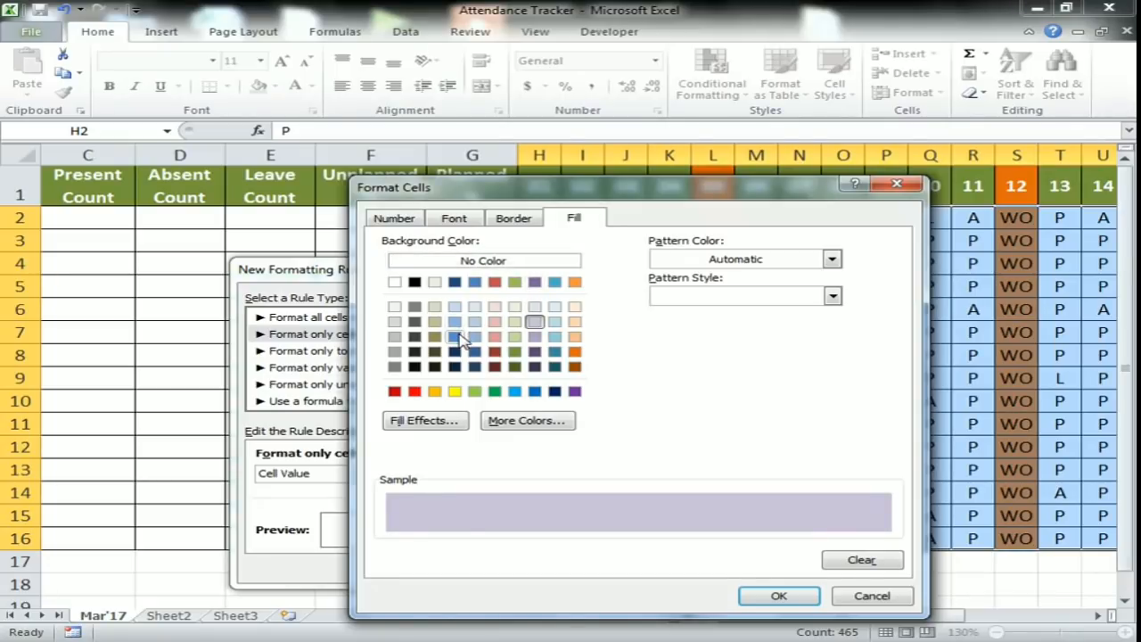
{"action": "left_click", "coordinate": [535, 339]}
{"action": "left_click", "coordinate": [778, 596]}
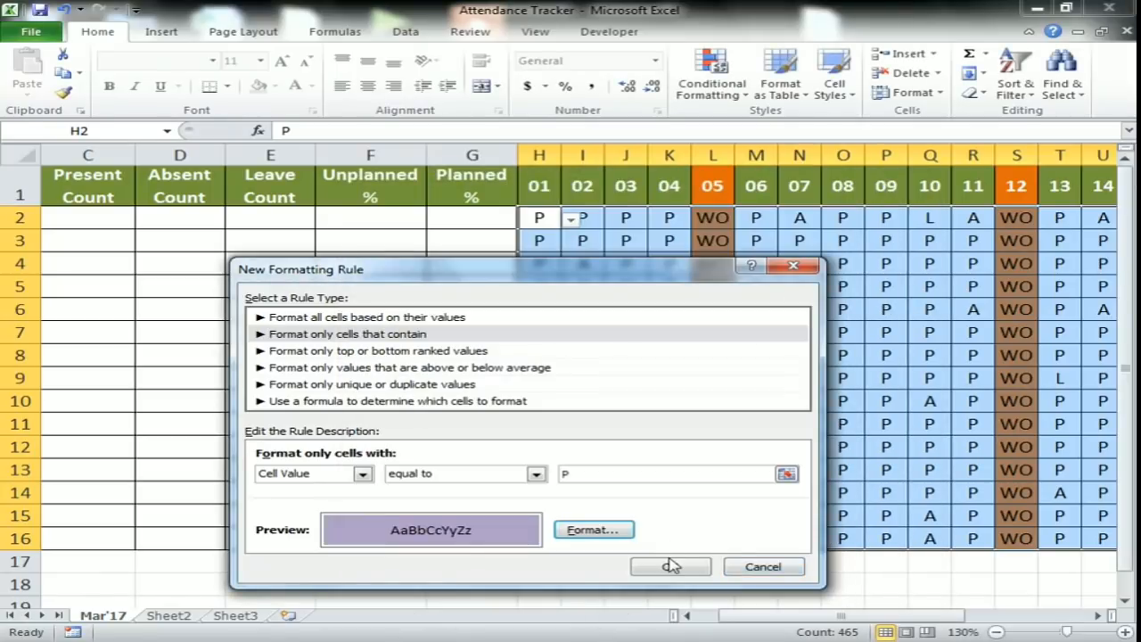
{"action": "left_click", "coordinate": [670, 567]}
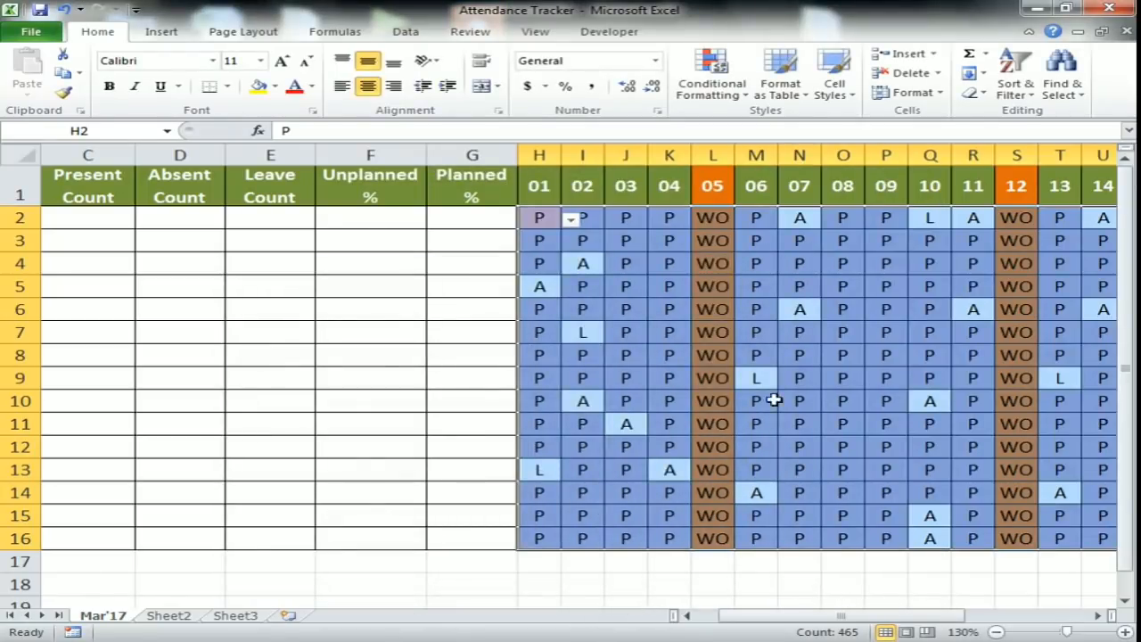
{"action": "left_click", "coordinate": [773, 400]}
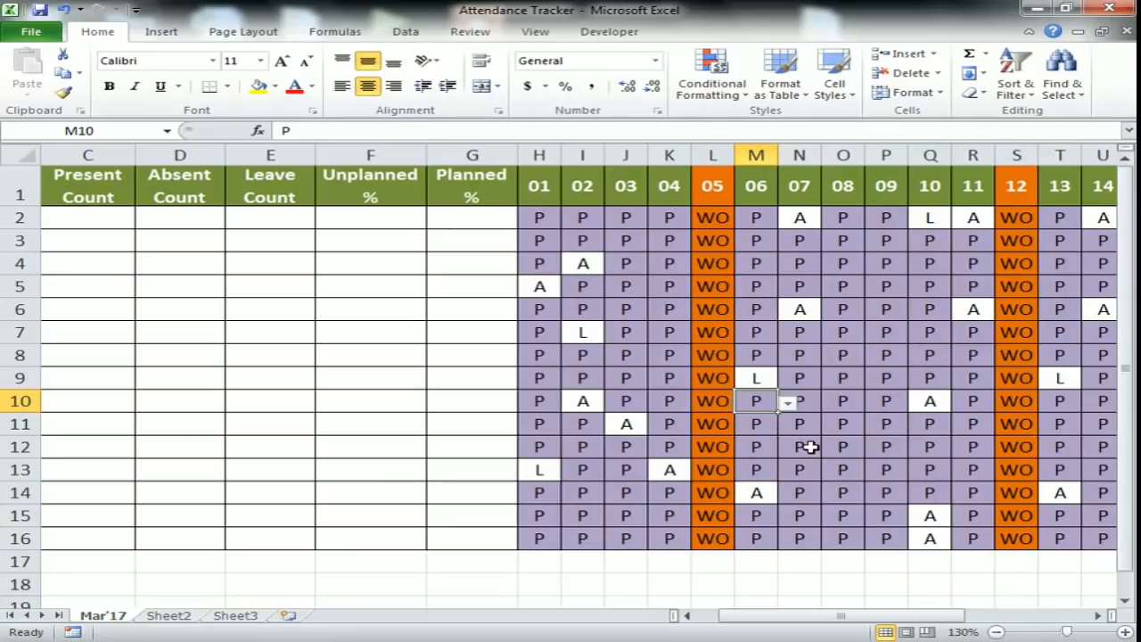
Step: Delete the blue-fill TEXT(H$2 formula rule from the conditional formatting rules that apply to H2:AL16
{"action": "left_click", "coordinate": [1098, 616]}
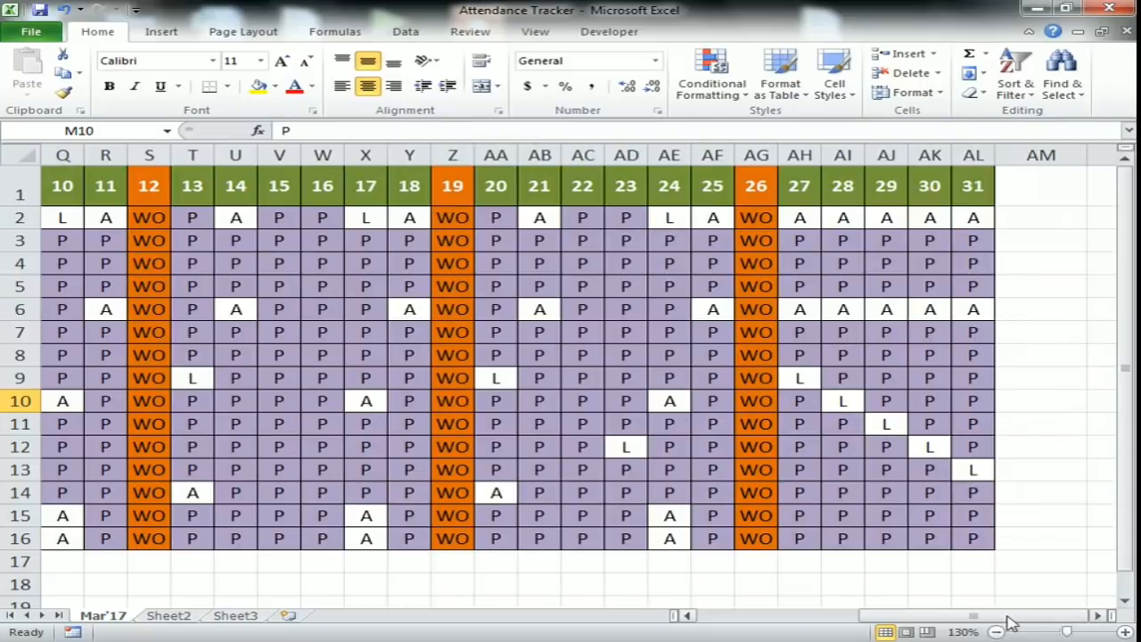
{"action": "left_click_drag", "start_coordinate": [1006, 618], "coordinate": [838, 619]}
{"action": "left_click", "coordinate": [789, 218]}
{"action": "key", "text": "ctrl+shift+Down"}
{"action": "key", "text": "ctrl+shift+Right"}
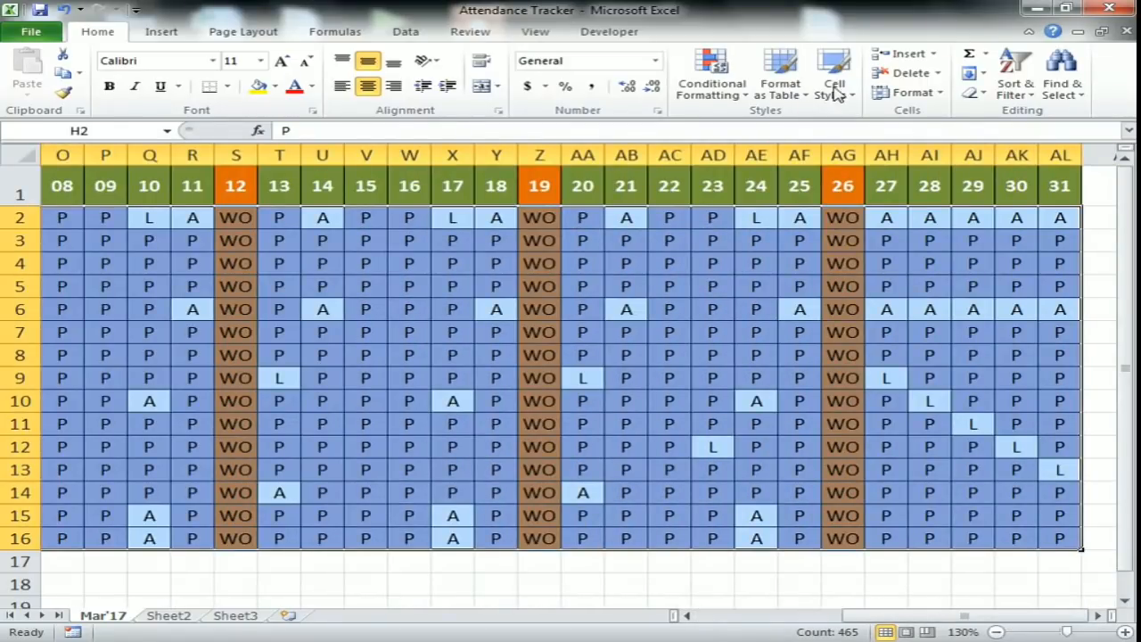
{"action": "key", "text": "alt+o"}
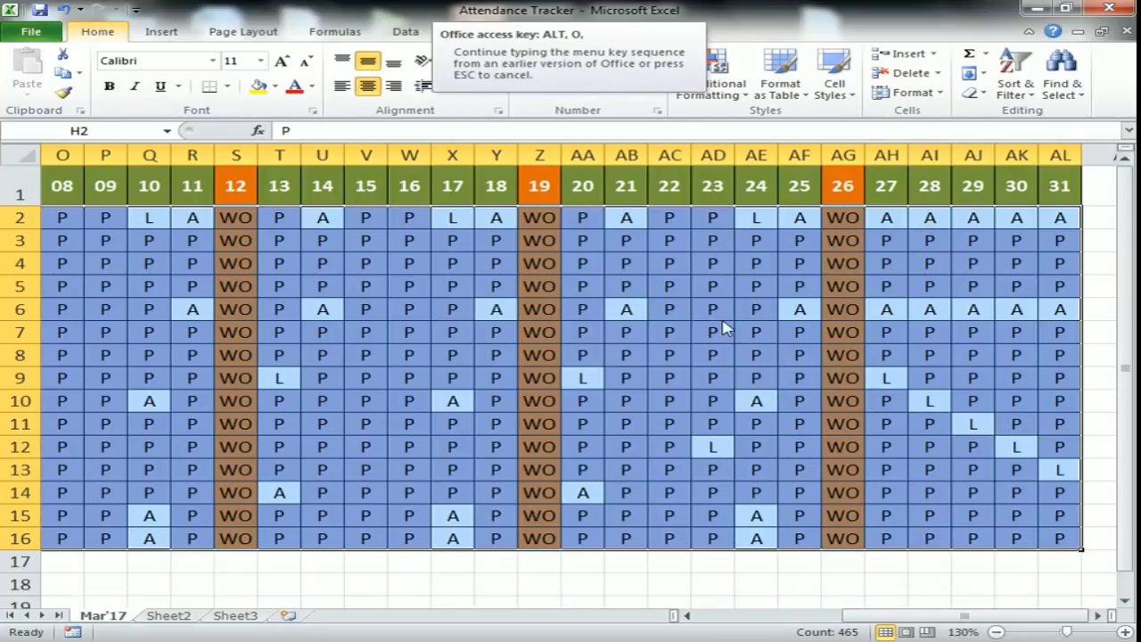
{"action": "key", "text": "d"}
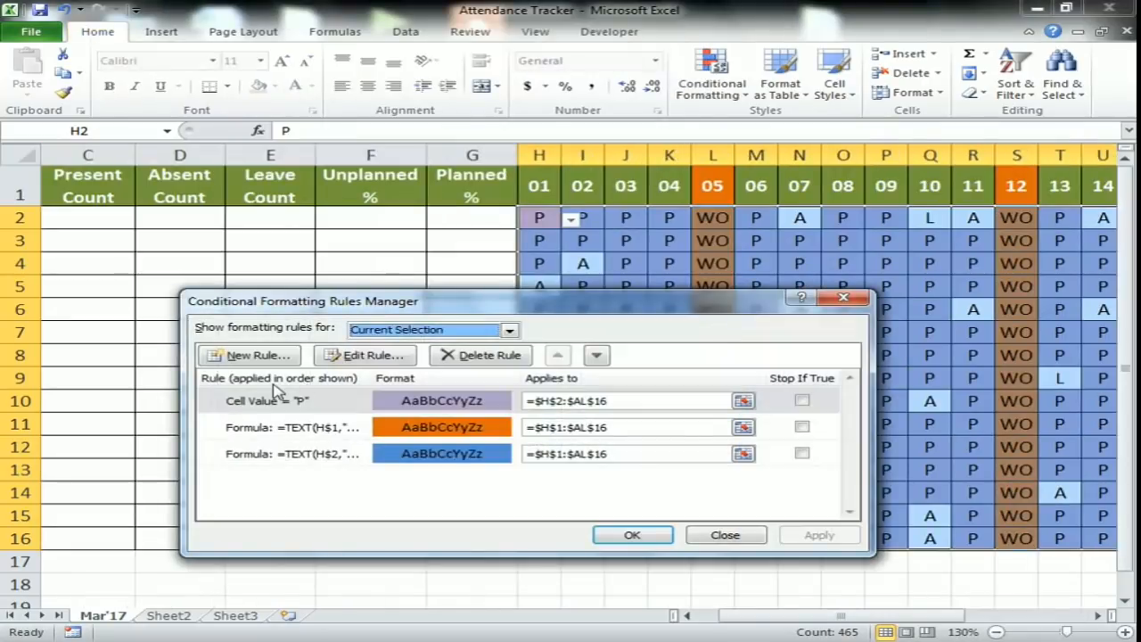
{"action": "left_click", "coordinate": [383, 457]}
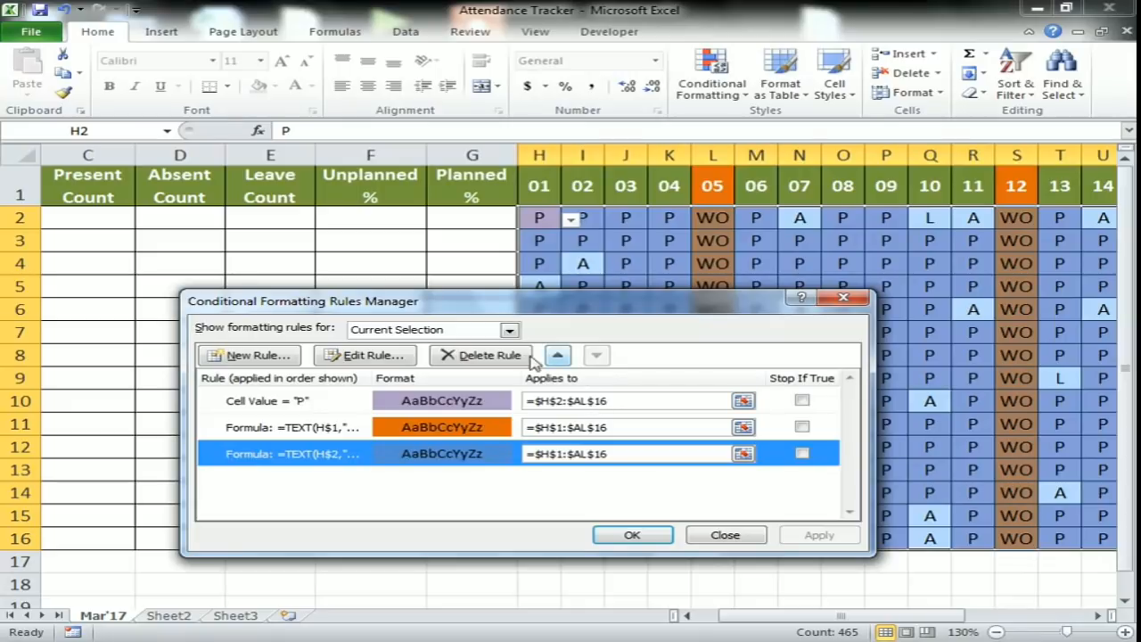
{"action": "left_click", "coordinate": [481, 355]}
Step: Add a conditional formatting rule for attendance cells whose value is equal to L
{"action": "left_click", "coordinate": [242, 356]}
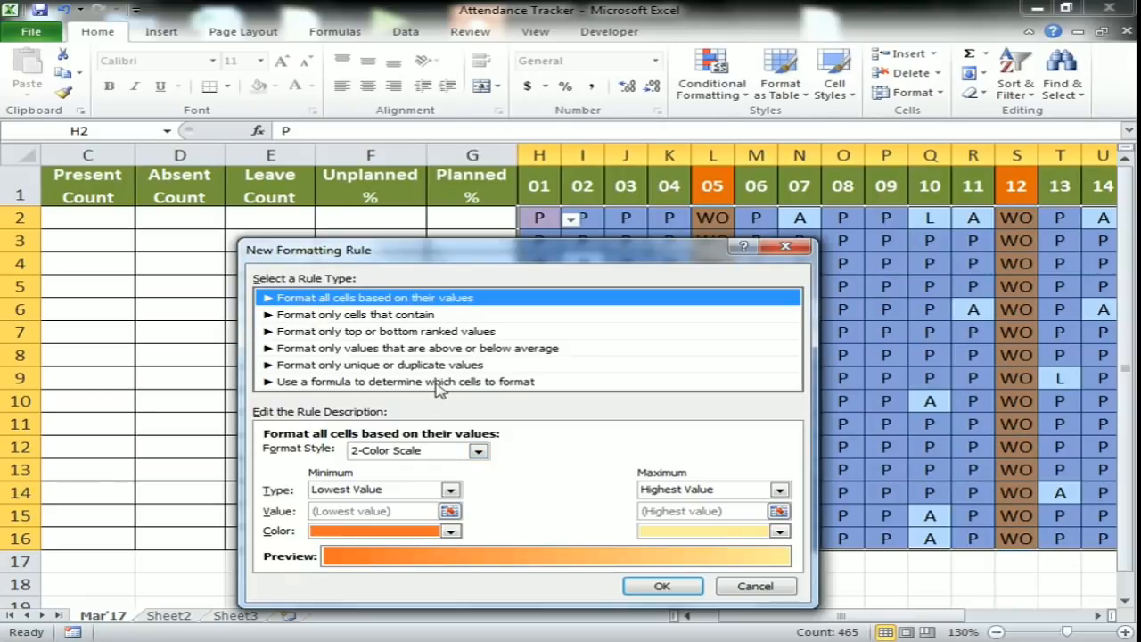
{"action": "left_click", "coordinate": [426, 315]}
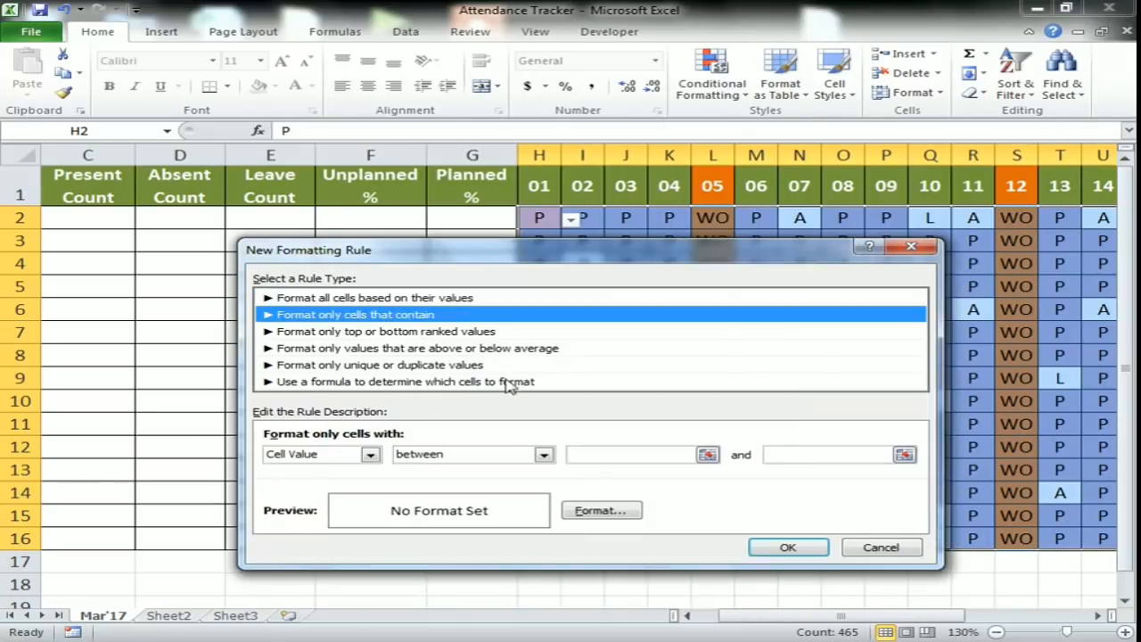
{"action": "left_click", "coordinate": [542, 455]}
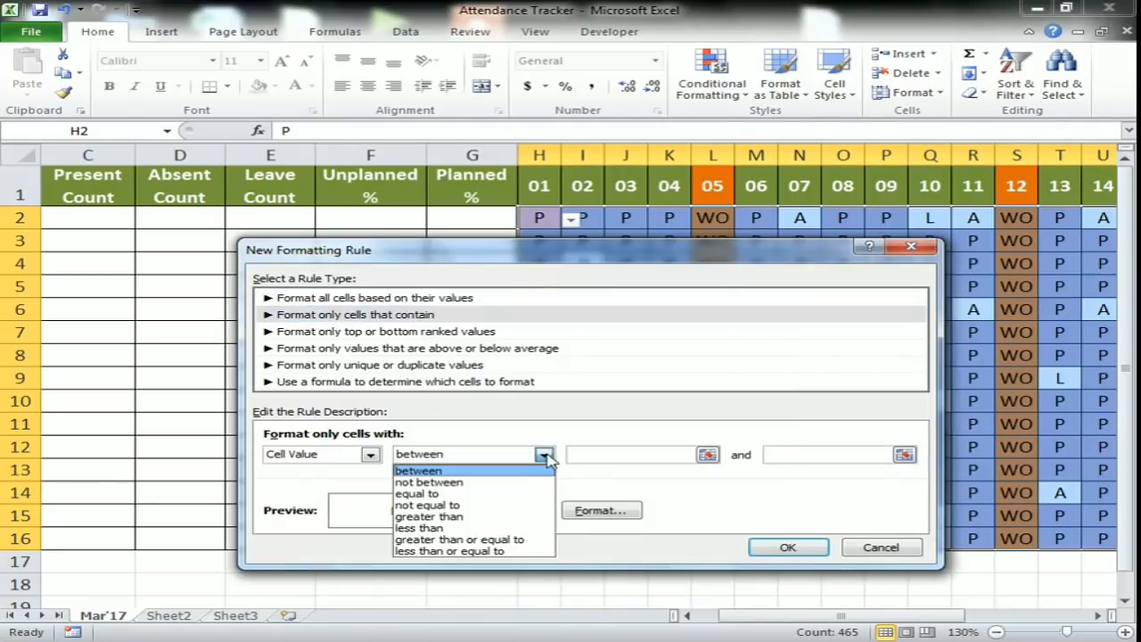
{"action": "left_click", "coordinate": [493, 494]}
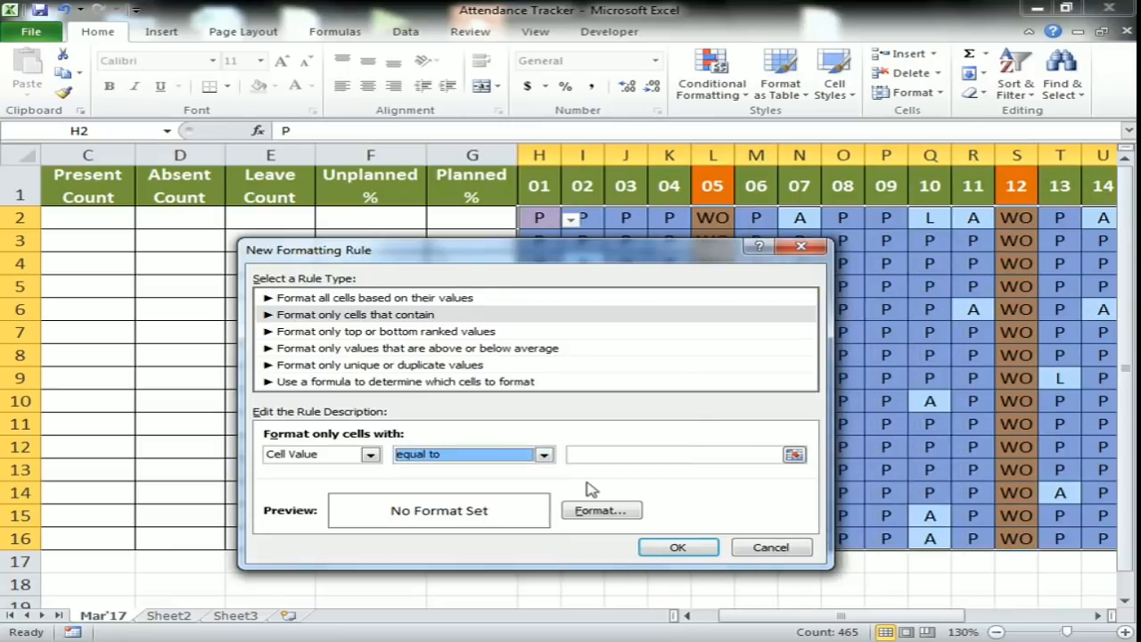
{"action": "left_click", "coordinate": [630, 451]}
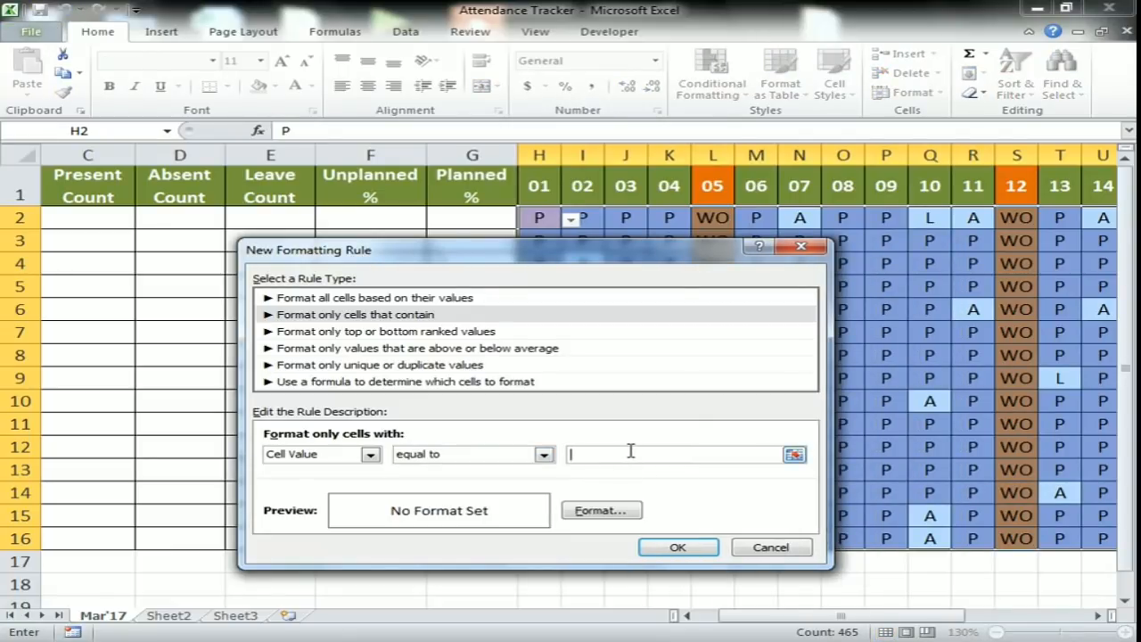
{"action": "left_click", "coordinate": [431, 317]}
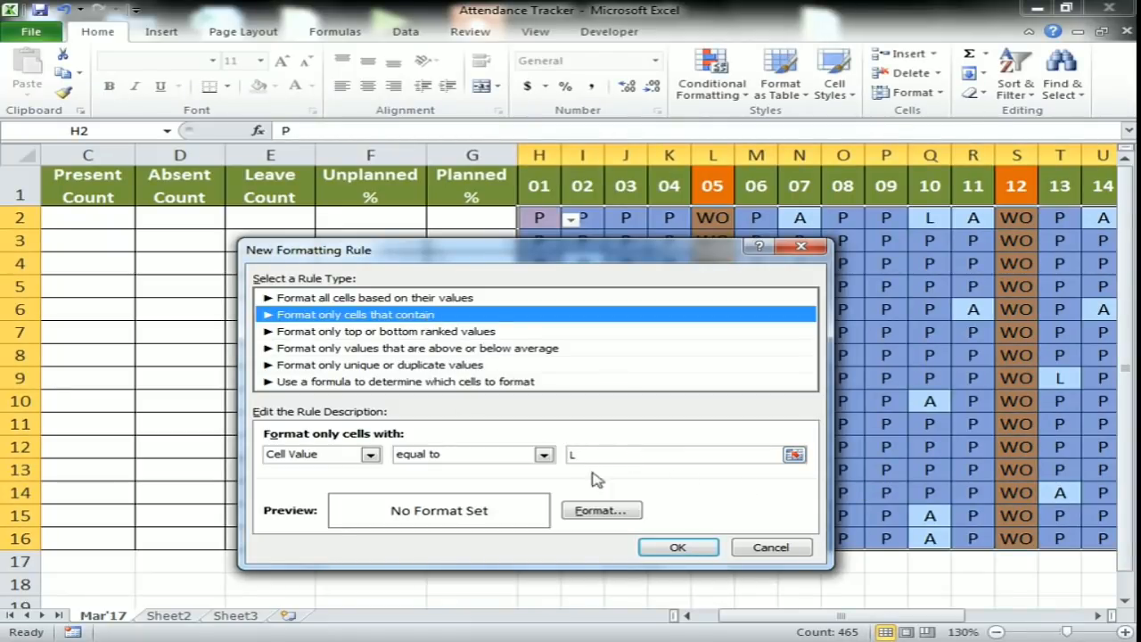
Step: Give the L rule a medium blue fill and save it to the rule list
{"action": "left_click", "coordinate": [601, 511]}
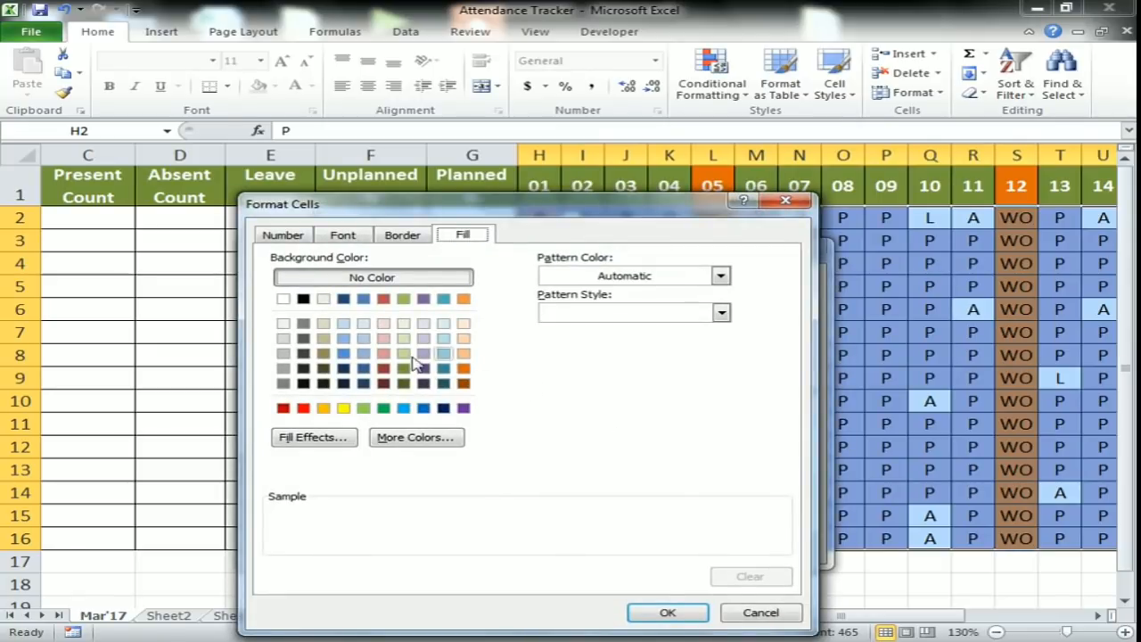
{"action": "left_click", "coordinate": [343, 354]}
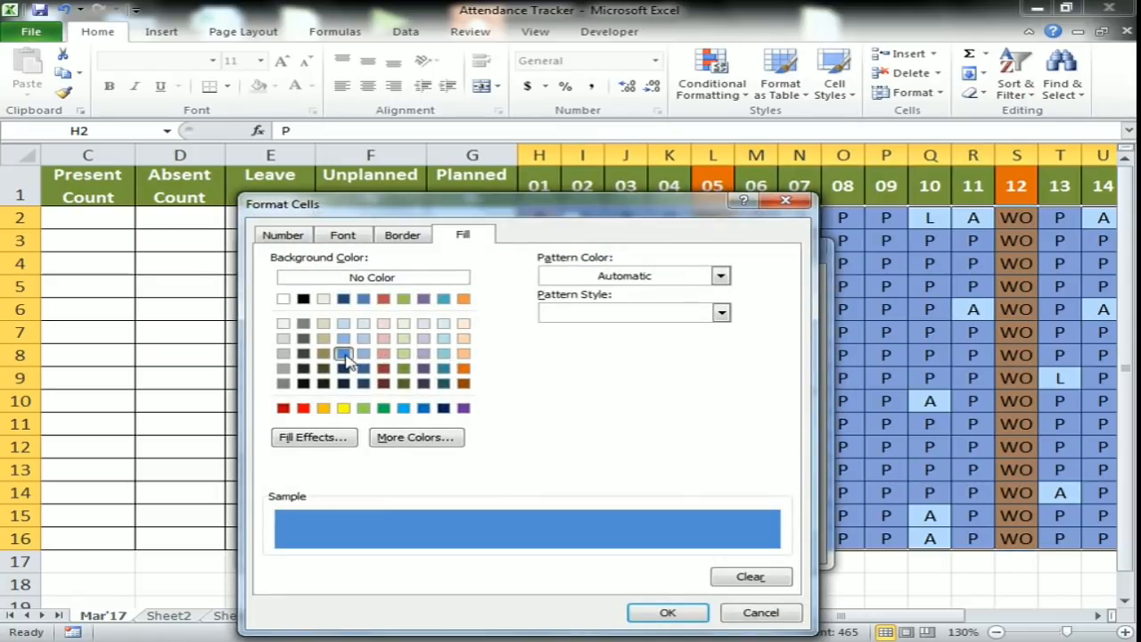
{"action": "left_click", "coordinate": [670, 613]}
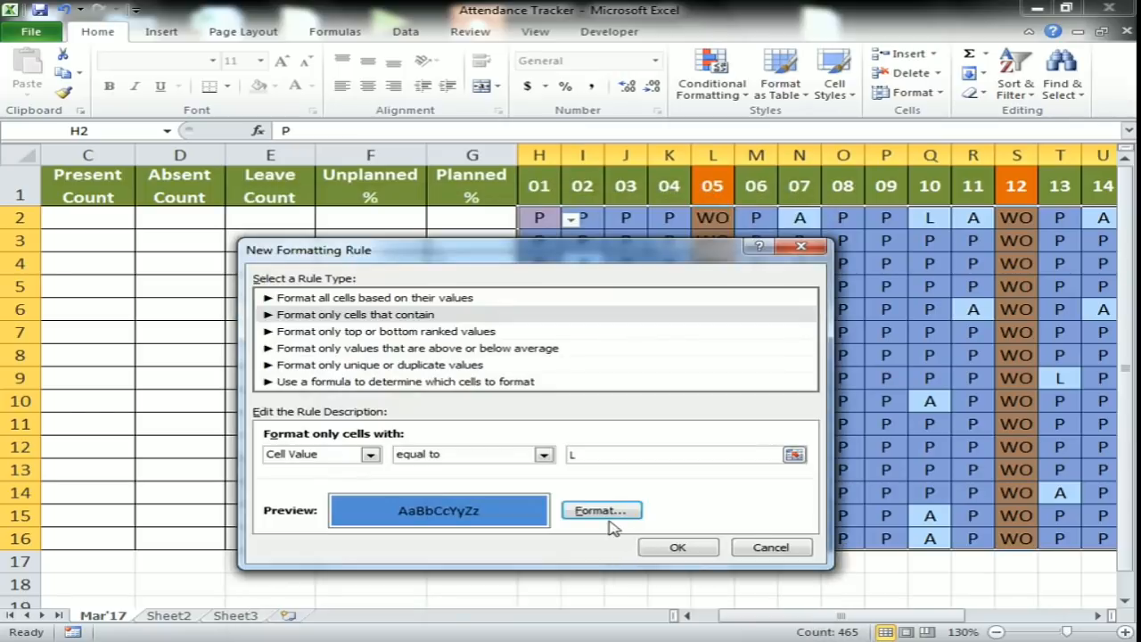
{"action": "left_click", "coordinate": [679, 547]}
Step: Add another conditional formatting rule for attendance cells whose value is equal to A
{"action": "left_click", "coordinate": [256, 355]}
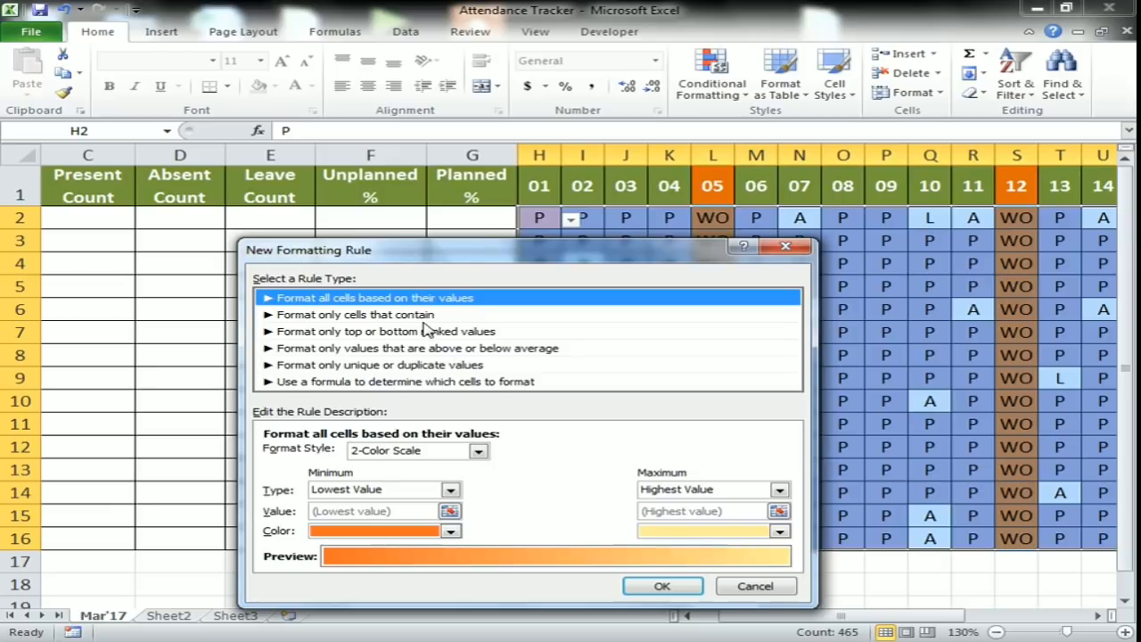
{"action": "left_click", "coordinate": [374, 314]}
{"action": "left_click", "coordinate": [544, 455]}
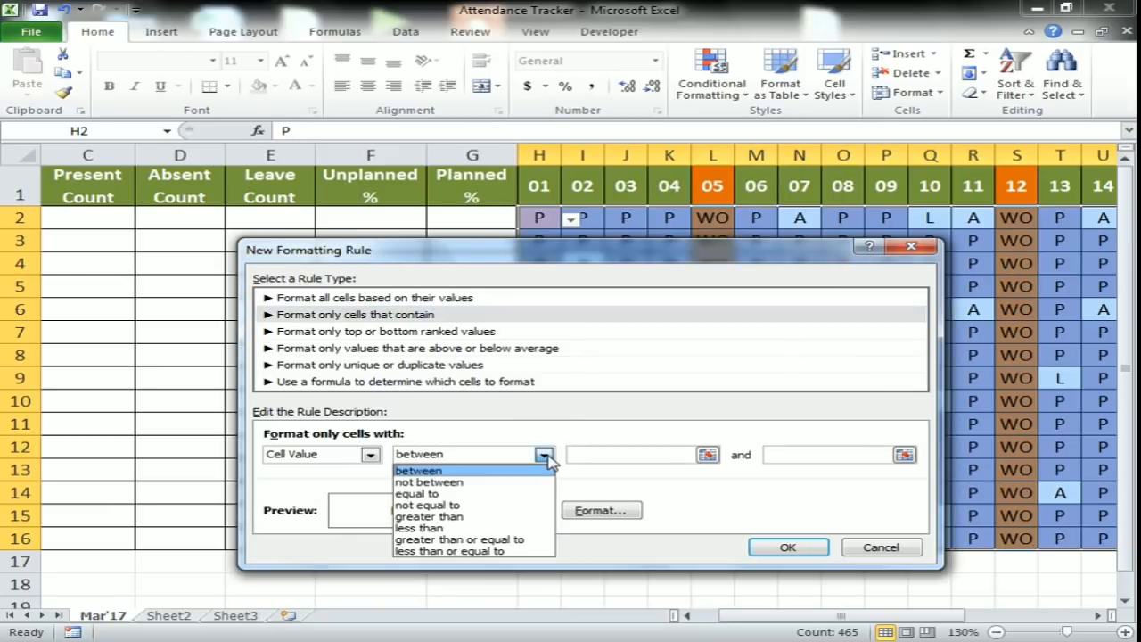
{"action": "left_click", "coordinate": [490, 493]}
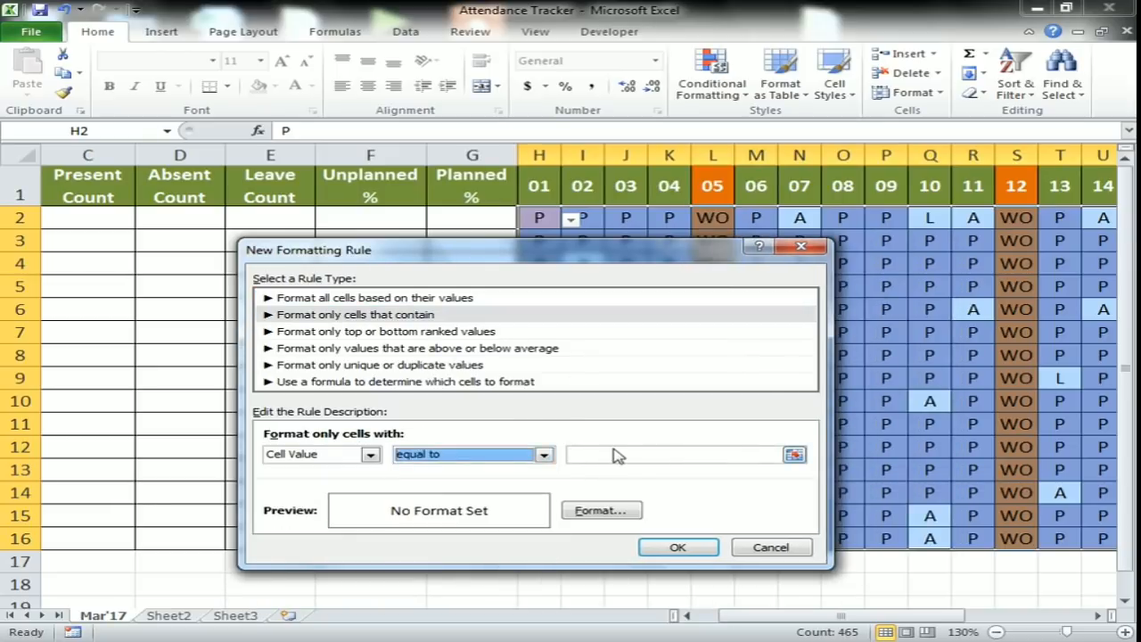
{"action": "left_click", "coordinate": [615, 459]}
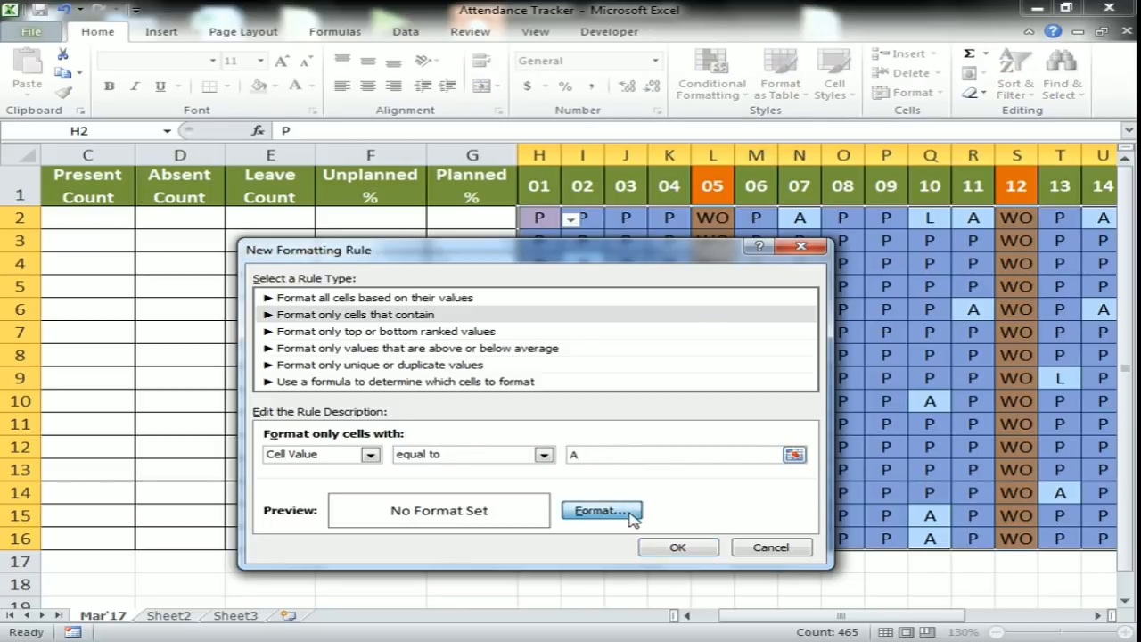
Step: Format the A rule with a red fill and bold white font, and apply the rules to the attendance cells
{"action": "left_click", "coordinate": [599, 510]}
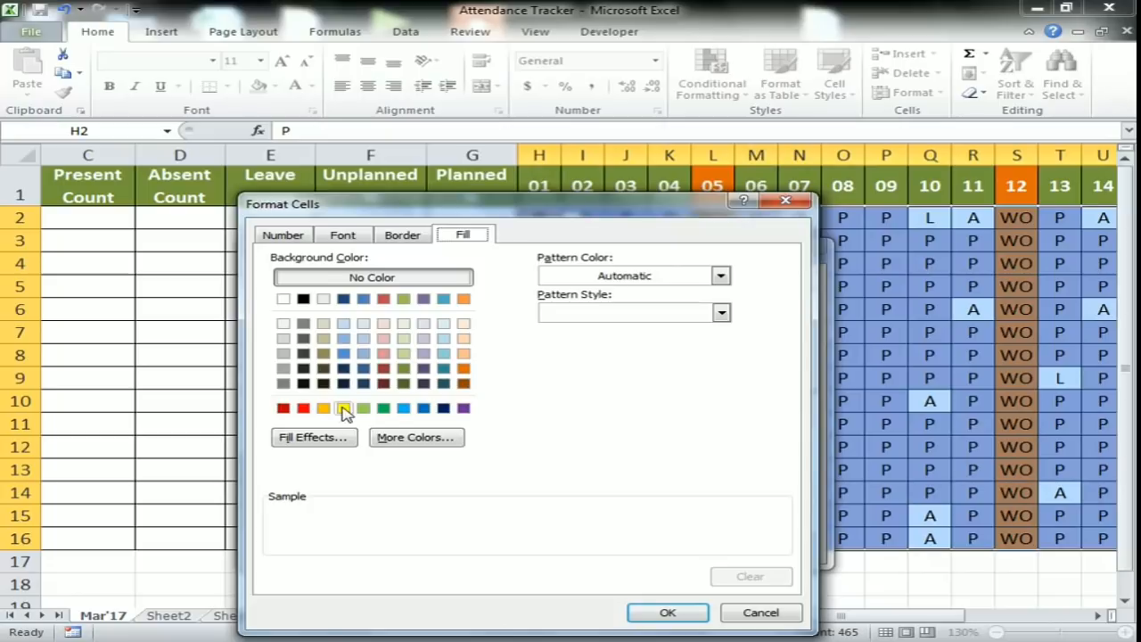
{"action": "left_click", "coordinate": [303, 407]}
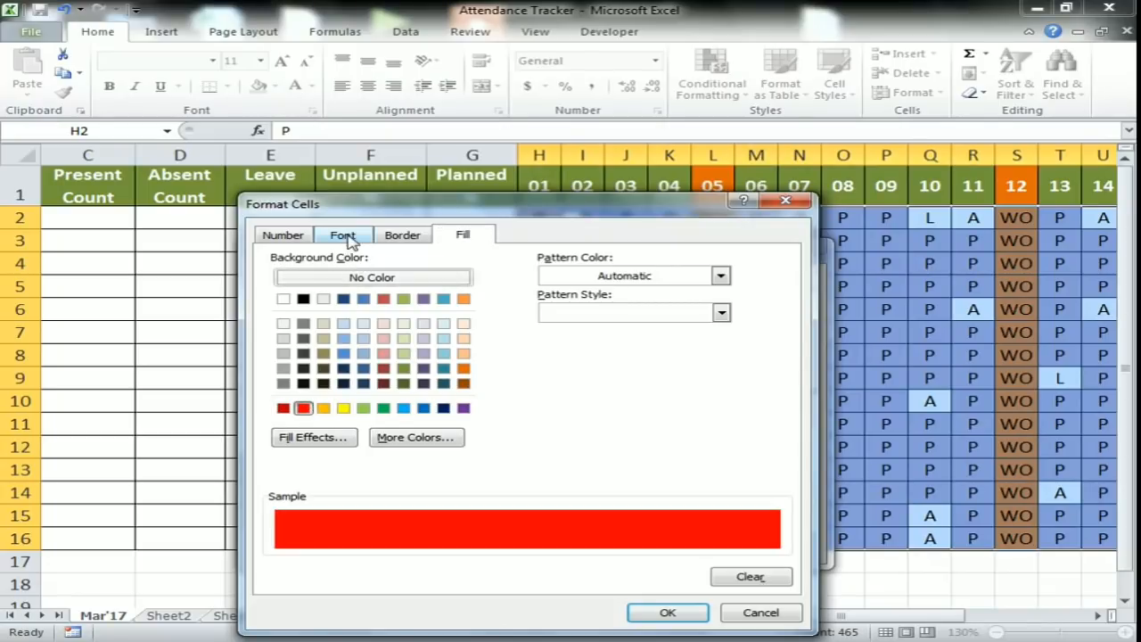
{"action": "left_click", "coordinate": [344, 236]}
{"action": "left_click", "coordinate": [571, 317]}
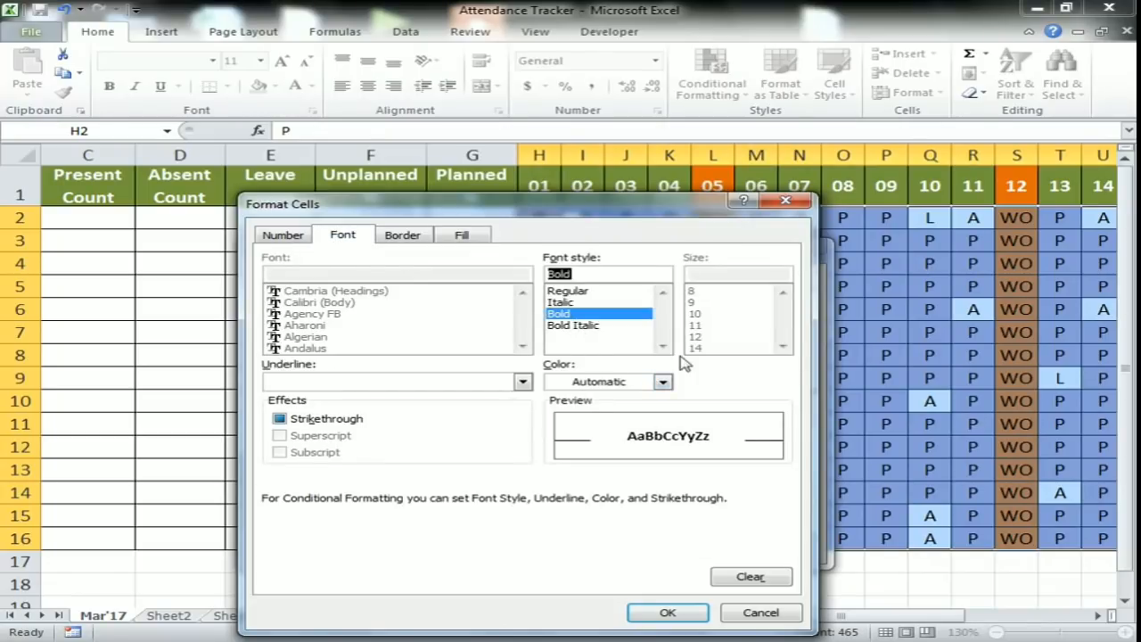
{"action": "left_click", "coordinate": [664, 382]}
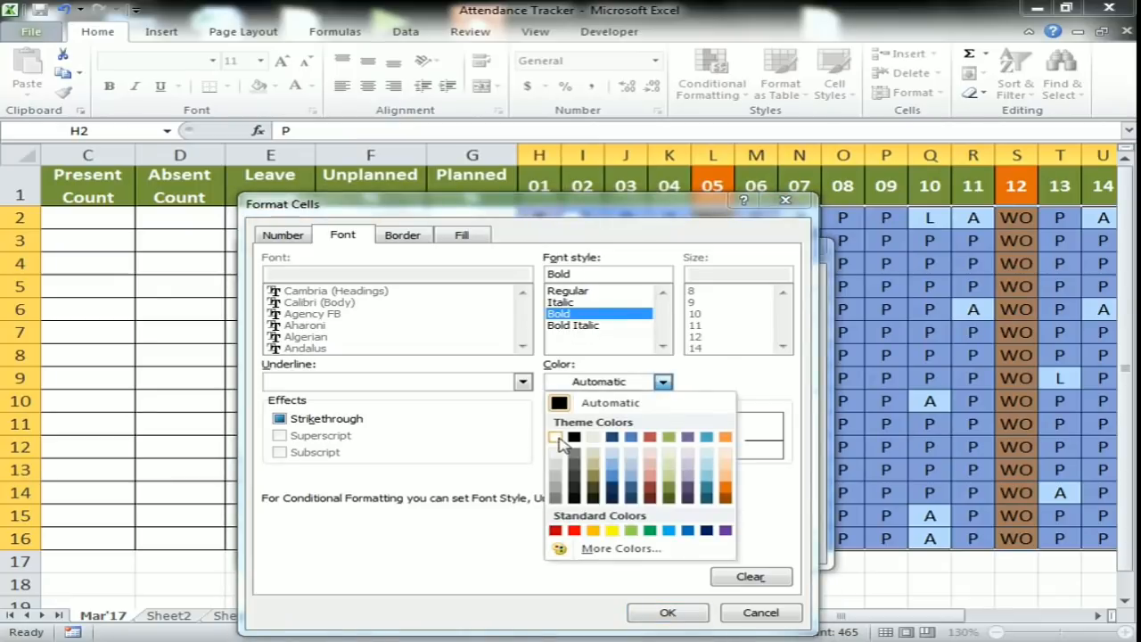
{"action": "left_click", "coordinate": [563, 436]}
{"action": "left_click", "coordinate": [668, 613]}
{"action": "left_click", "coordinate": [669, 545]}
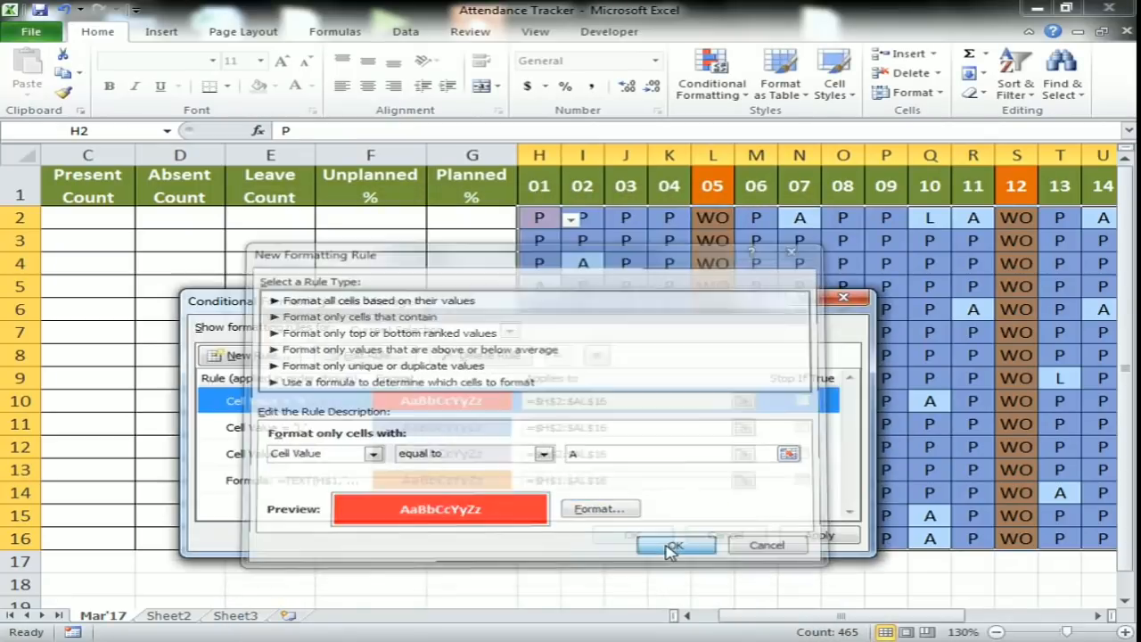
{"action": "left_click", "coordinate": [648, 538]}
Step: Review the conditional colours of the daily codes across all days of the month along row 9
{"action": "left_click", "coordinate": [881, 371]}
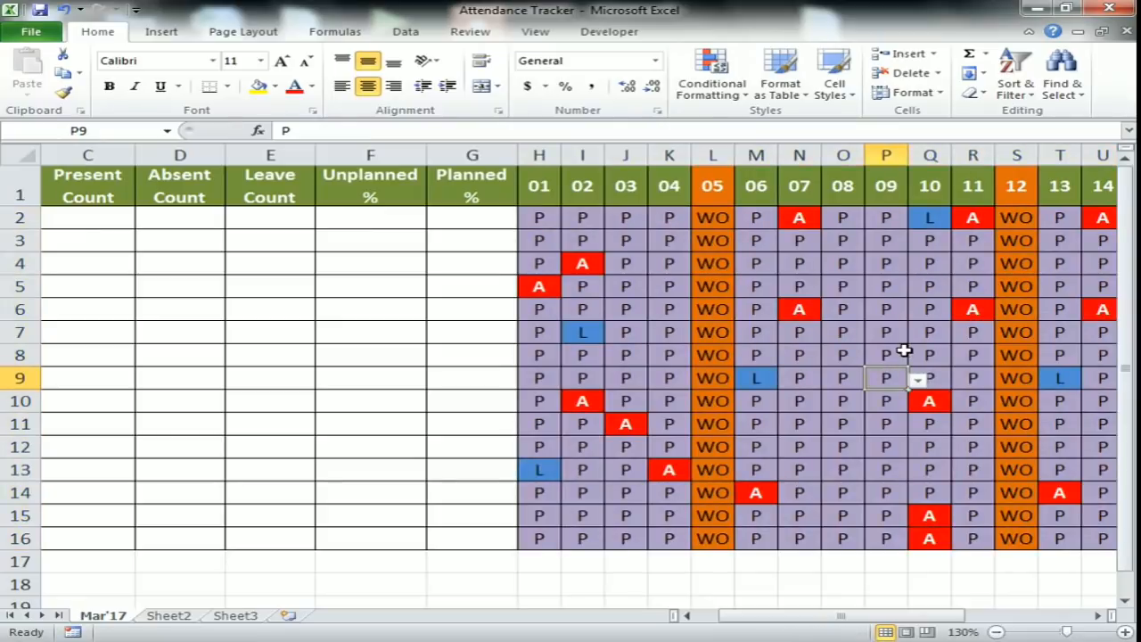
{"action": "key", "text": "Right"}
{"action": "key", "text": "Right"}
{"action": "key", "text": "Right"}
{"action": "key", "text": "Right"}
{"action": "key", "text": "Right"}
{"action": "key", "text": "Right"}
{"action": "key", "text": "Right"}
{"action": "key", "text": "Right"}
{"action": "key", "text": "Right"}
{"action": "key", "text": "Right"}
{"action": "key", "text": "Right"}
{"action": "key", "text": "Right"}
{"action": "key", "text": "Right"}
{"action": "key", "text": "Right"}
{"action": "key", "text": "Right"}
{"action": "key", "text": "Right"}
{"action": "key", "text": "Right"}
{"action": "key", "text": "Right"}
{"action": "key", "text": "Right"}
{"action": "key", "text": "Right"}
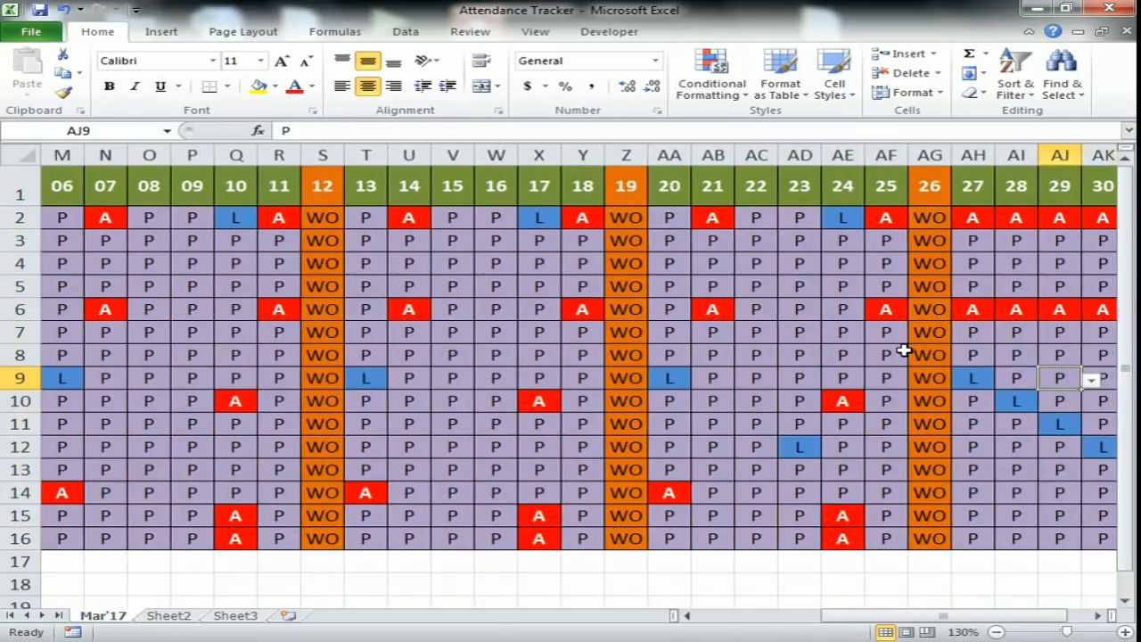
{"action": "key", "text": "Right"}
{"action": "key", "text": "Right"}
{"action": "key", "text": "Right"}
{"action": "key", "text": "Right"}
{"action": "key", "text": "Left"}
{"action": "key", "text": "Left"}
{"action": "key", "text": "Left"}
{"action": "key", "text": "Left"}
{"action": "key", "text": "Left"}
{"action": "key", "text": "Left"}
{"action": "key", "text": "Left"}
{"action": "key", "text": "Left"}
{"action": "key", "text": "Left"}
{"action": "key", "text": "Left"}
{"action": "key", "text": "Left"}
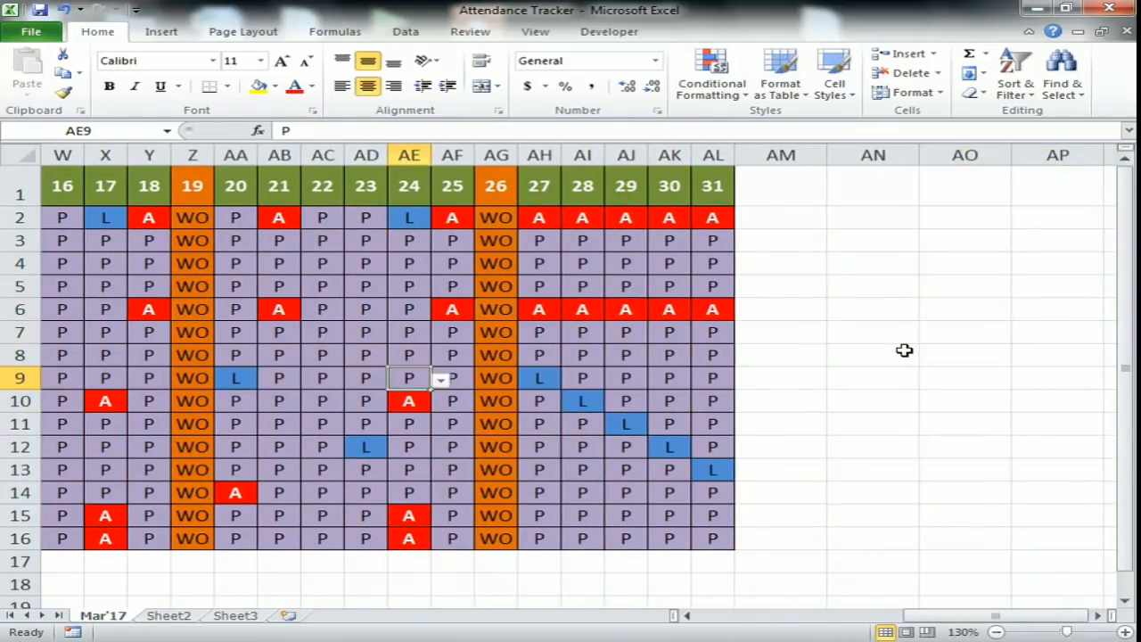
{"action": "key", "text": "Left"}
{"action": "key", "text": "Left"}
{"action": "key", "text": "Left"}
{"action": "key", "text": "Left"}
{"action": "key", "text": "Left"}
{"action": "key", "text": "Left"}
{"action": "key", "text": "Left"}
{"action": "key", "text": "Left"}
{"action": "key", "text": "Left"}
{"action": "key", "text": "Left"}
{"action": "key", "text": "Left"}
{"action": "key", "text": "Left"}
{"action": "key", "text": "Left"}
{"action": "key", "text": "Left"}
{"action": "key", "text": "Left"}
{"action": "key", "text": "Left"}
{"action": "key", "text": "Left"}
{"action": "key", "text": "Left"}
{"action": "key", "text": "Left"}
{"action": "key", "text": "Left"}
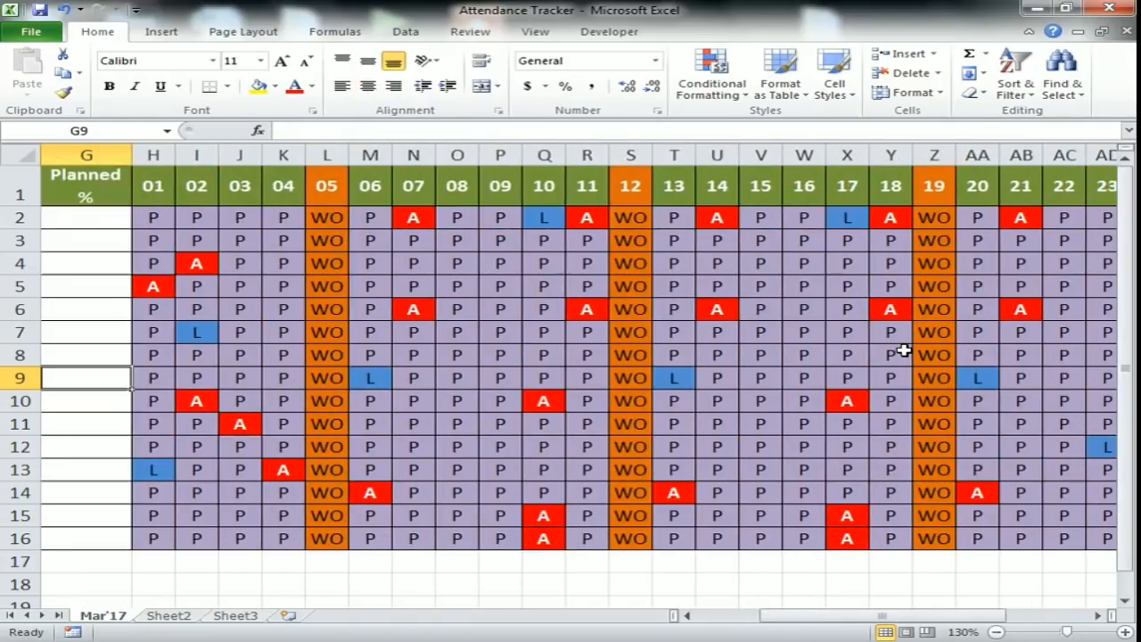
Step: Change the attendance code in O11 to L using the cell's list of codes
{"action": "key", "text": "Right"}
{"action": "key", "text": "Right"}
{"action": "key", "text": "Right"}
{"action": "key", "text": "Right"}
{"action": "key", "text": "Right"}
{"action": "key", "text": "Down"}
{"action": "key", "text": "Down"}
{"action": "key", "text": "Right"}
{"action": "key", "text": "Right"}
{"action": "key", "text": "alt+Down"}
{"action": "key", "text": "Down"}
{"action": "key", "text": "Down"}
{"action": "key", "text": "Return"}
Step: Change the attendance code in O14 to A using the cell's list of codes
{"action": "key", "text": "Down"}
{"action": "key", "text": "Down"}
{"action": "key", "text": "Down"}
{"action": "key", "text": "alt+Down"}
{"action": "key", "text": "Down"}
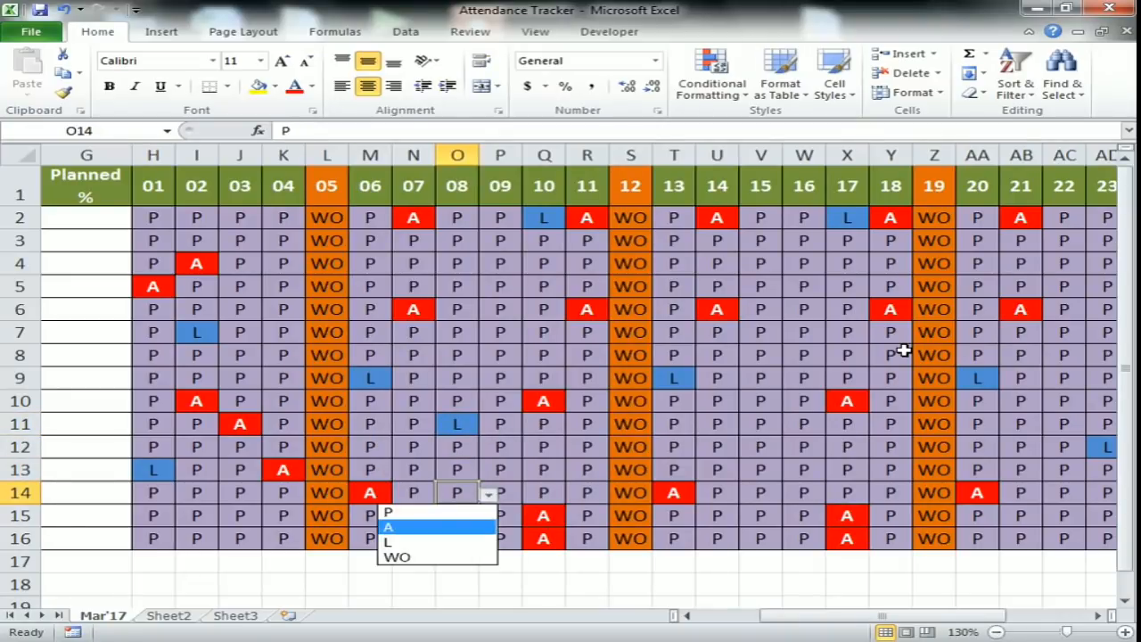
{"action": "key", "text": "Return"}
Step: Change the attendance code in P7 to A using the cell's list of codes
{"action": "key", "text": "Right"}
{"action": "key", "text": "Right"}
{"action": "key", "text": "Up"}
{"action": "key", "text": "Up"}
{"action": "key", "text": "Up"}
{"action": "key", "text": "Up"}
{"action": "key", "text": "Up"}
{"action": "key", "text": "Up"}
{"action": "key", "text": "Up"}
{"action": "key", "text": "Left"}
{"action": "key", "text": "alt+Down"}
{"action": "key", "text": "Down"}
{"action": "key", "text": "Return"}
Step: Change the attendance code in O8 to L using the cell's list of codes
{"action": "key", "text": "Down"}
{"action": "key", "text": "Left"}
{"action": "key", "text": "alt+Down"}
{"action": "key", "text": "Down"}
{"action": "key", "text": "Down"}
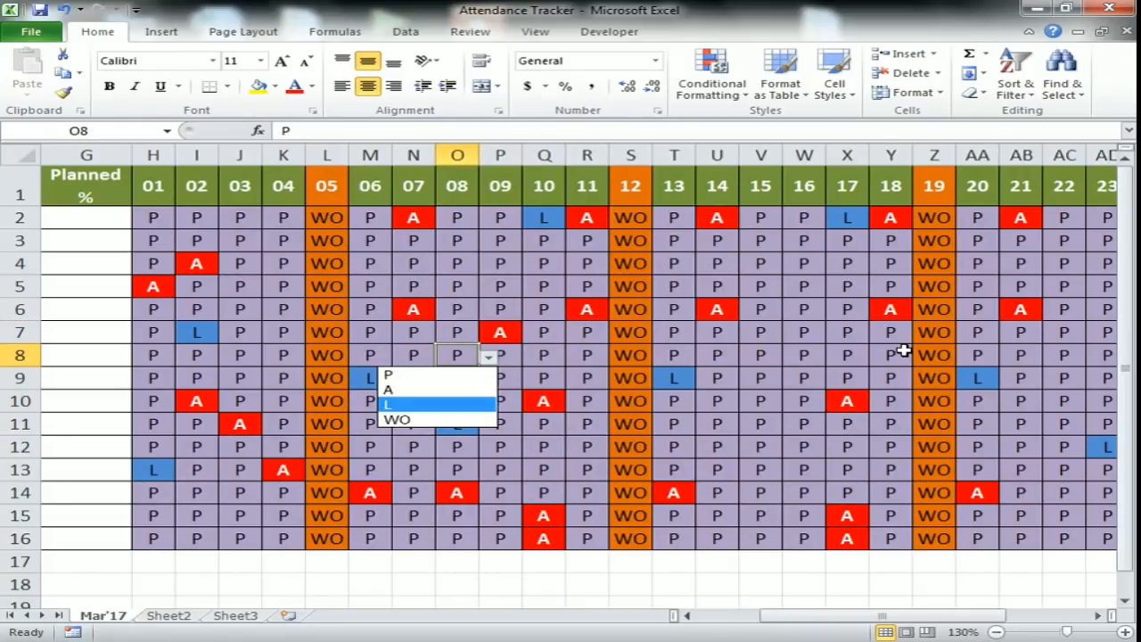
{"action": "key", "text": "Return"}
{"action": "key", "text": "alt+Down"}
{"action": "key", "text": "Down"}
{"action": "key", "text": "Escape"}
Step: Change the attendance code in N6 to P using the cell's list of codes
{"action": "key", "text": "Up"}
{"action": "key", "text": "Up"}
{"action": "key", "text": "Left"}
{"action": "key", "text": "alt+Down"}
{"action": "key", "text": "Up"}
{"action": "key", "text": "Return"}
{"action": "key", "text": "Up"}
{"action": "key", "text": "Up"}
{"action": "key", "text": "Up"}
{"action": "key", "text": "Up"}
{"action": "key", "text": "Up"}
{"action": "key", "text": "Right"}
{"action": "key", "text": "ctrl+Right"}
{"action": "key", "text": "Down"}
{"action": "key", "text": "ctrl+Left"}
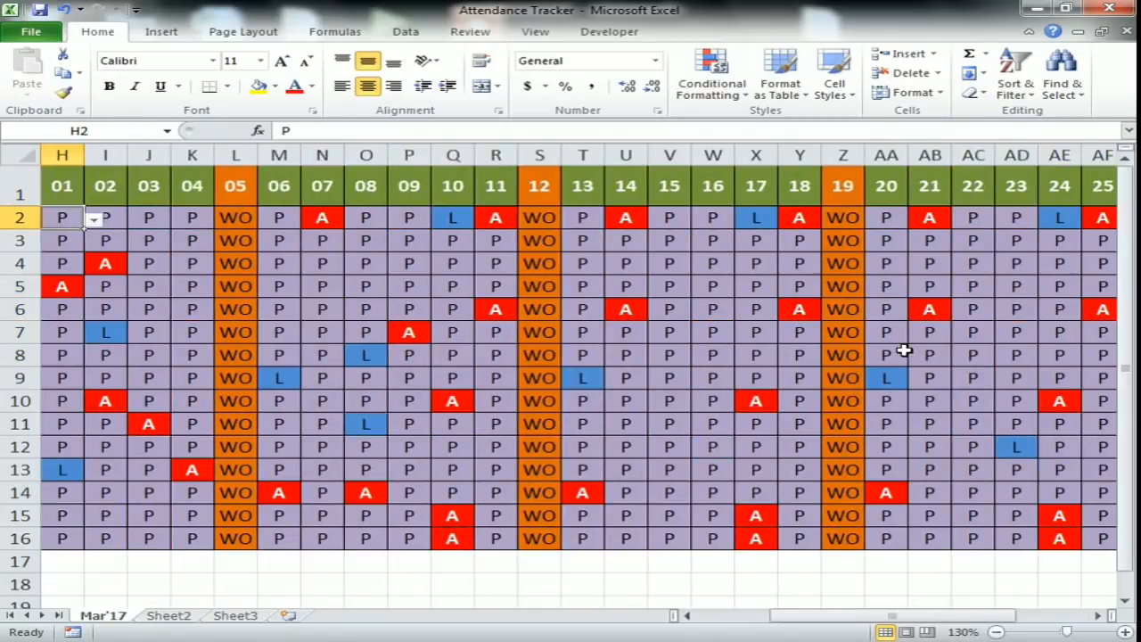
Step: Enter a COUNTIF formula in Present Count cell C2 that counts the "P" codes in H2:AL2
{"action": "key", "text": "Home"}
{"action": "key", "text": "Right"}
{"action": "key", "text": "Right"}
{"action": "key", "text": "Right"}
{"action": "key", "text": "Left"}
{"action": "key", "text": "Up"}
{"action": "key", "text": "Down"}
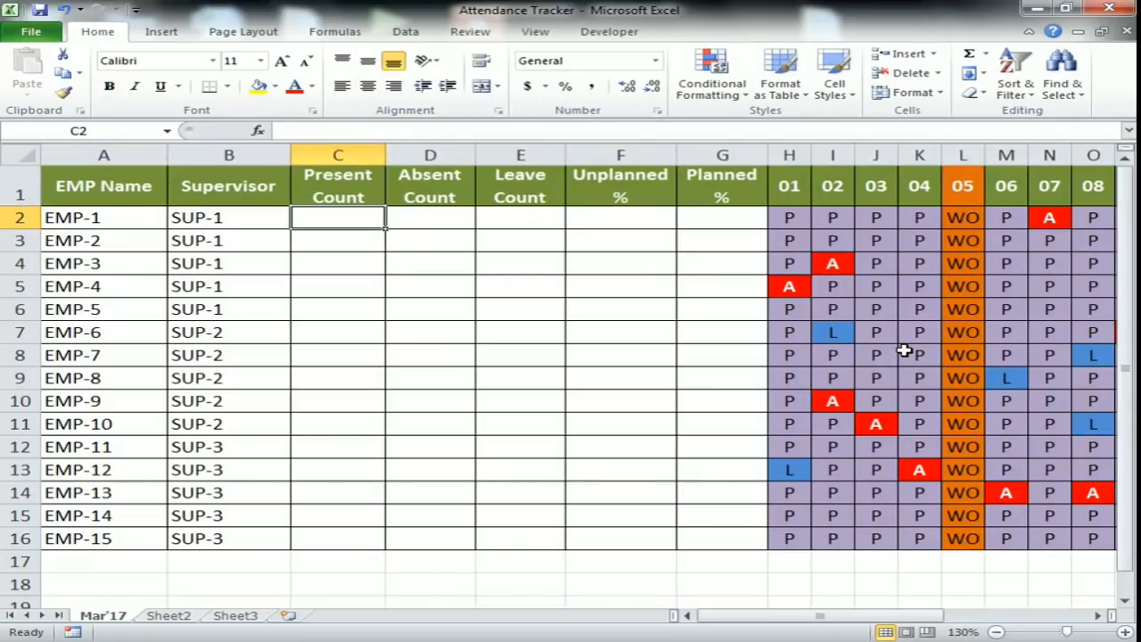
{"action": "type", "text": "=cou"}
{"action": "key", "text": "Down"}
{"action": "key", "text": "Down"}
{"action": "key", "text": "Down"}
{"action": "key", "text": "Tab"}
{"action": "key", "text": "Right"}
{"action": "key", "text": "Right"}
{"action": "key", "text": "Right"}
{"action": "key", "text": "Right"}
{"action": "key", "text": "Right"}
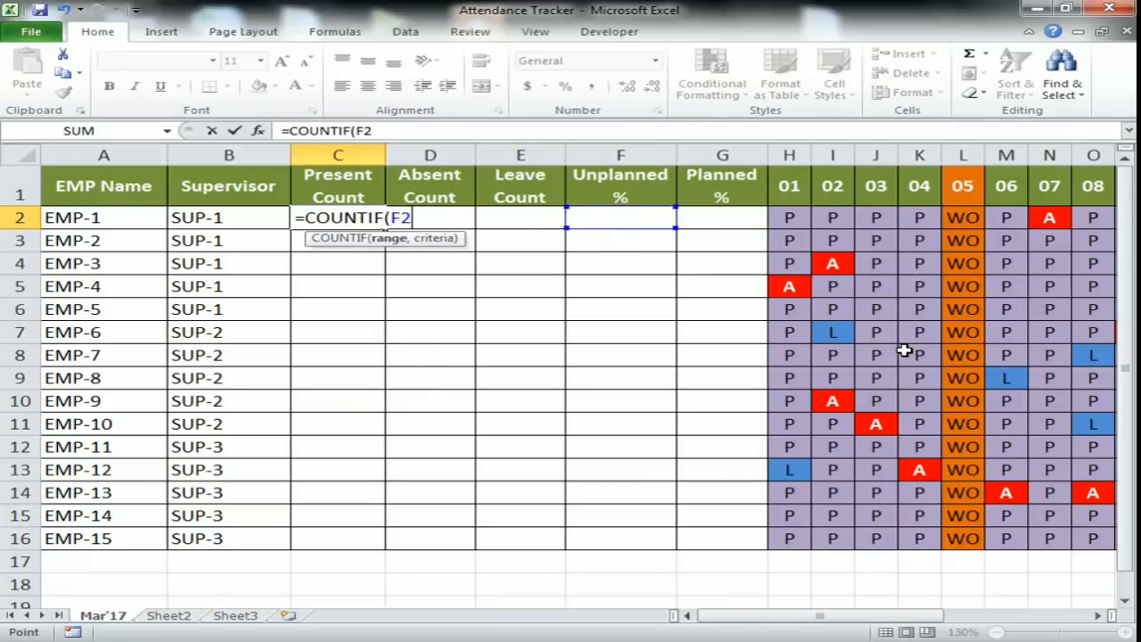
{"action": "key", "text": "ctrl+shift+Right"}
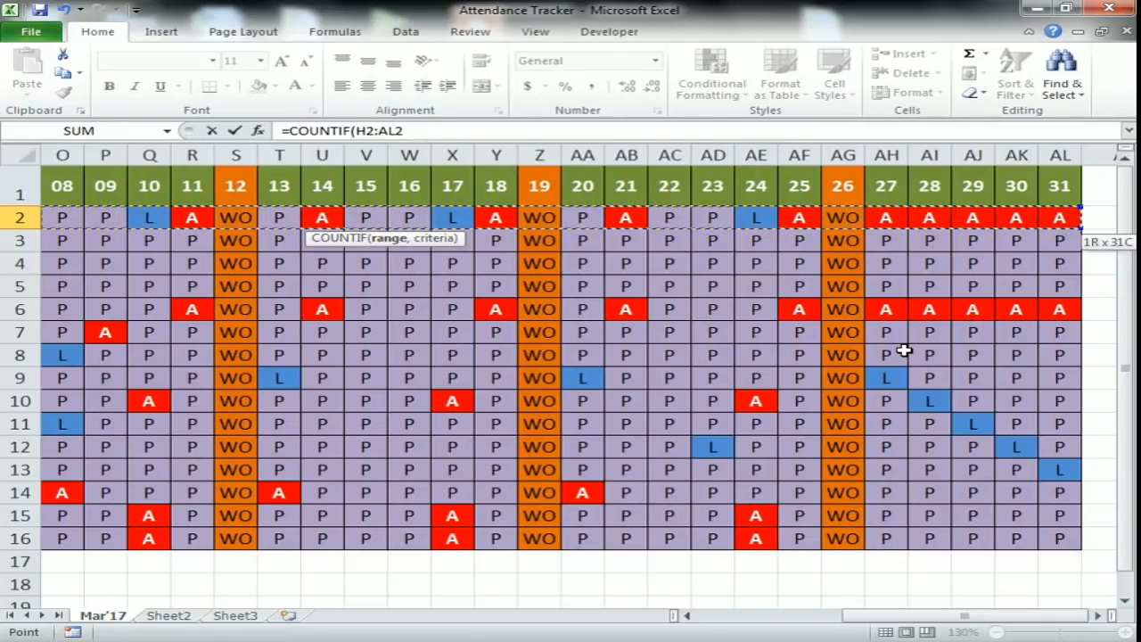
{"action": "type", "text": ","}
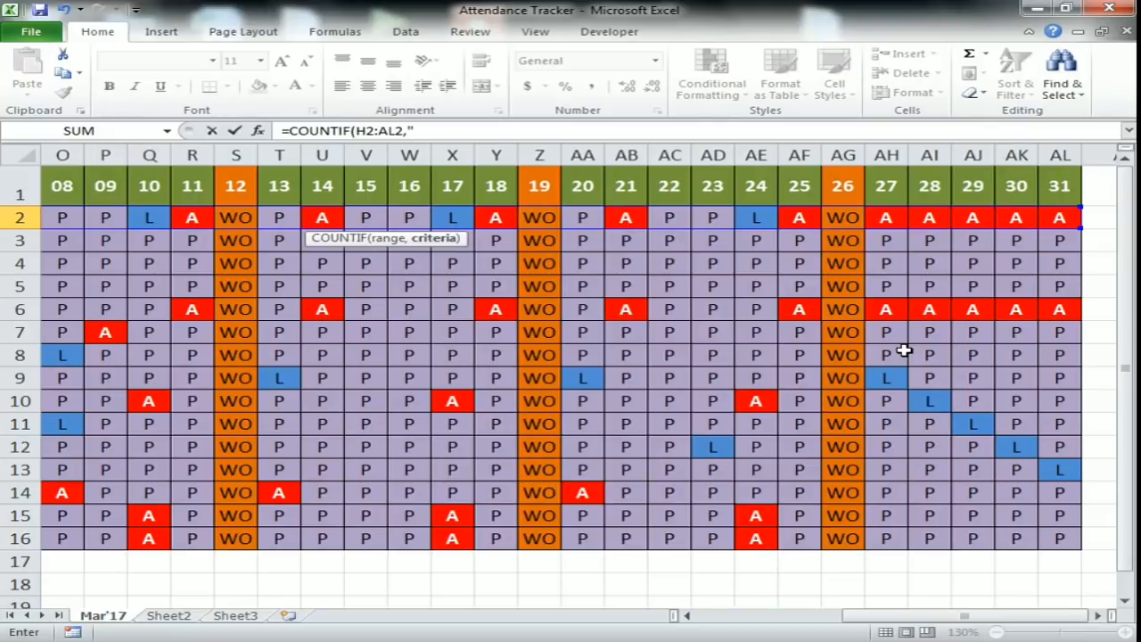
{"action": "type", "text": "\"P\""}
{"action": "key", "text": "Return"}
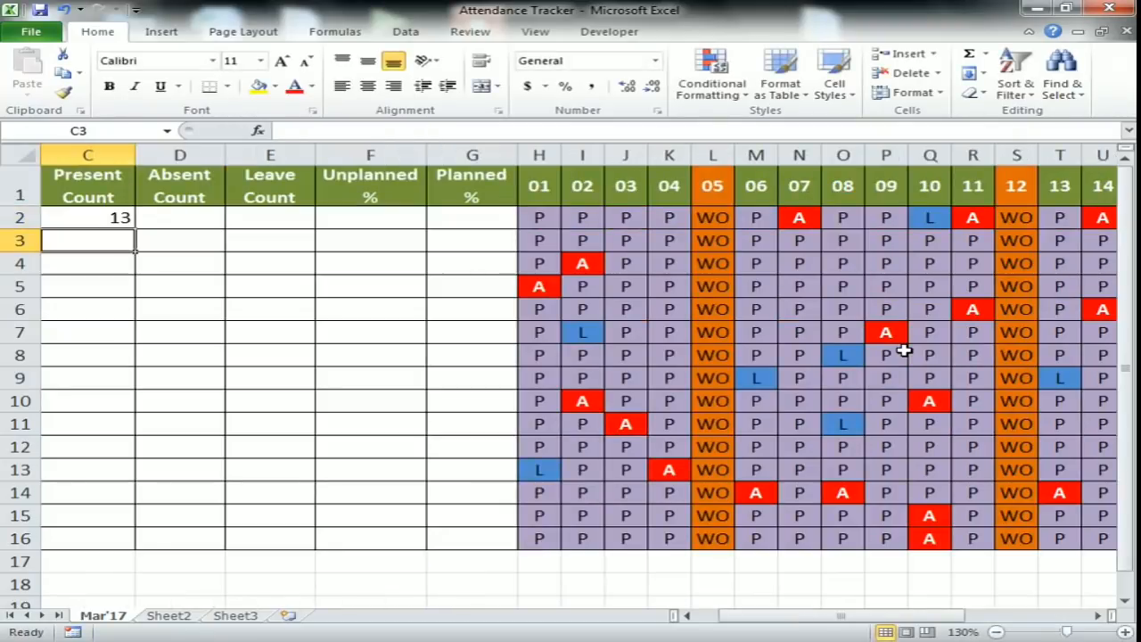
Step: Fill the COUNTIF formula from C2 down the Present Count column to C16
{"action": "key", "text": "Up"}
{"action": "key", "text": "Left"}
{"action": "key", "text": "Left"}
{"action": "key", "text": "Right"}
{"action": "key", "text": "Down"}
{"action": "key", "text": "ctrl+Down"}
{"action": "key", "text": "Right"}
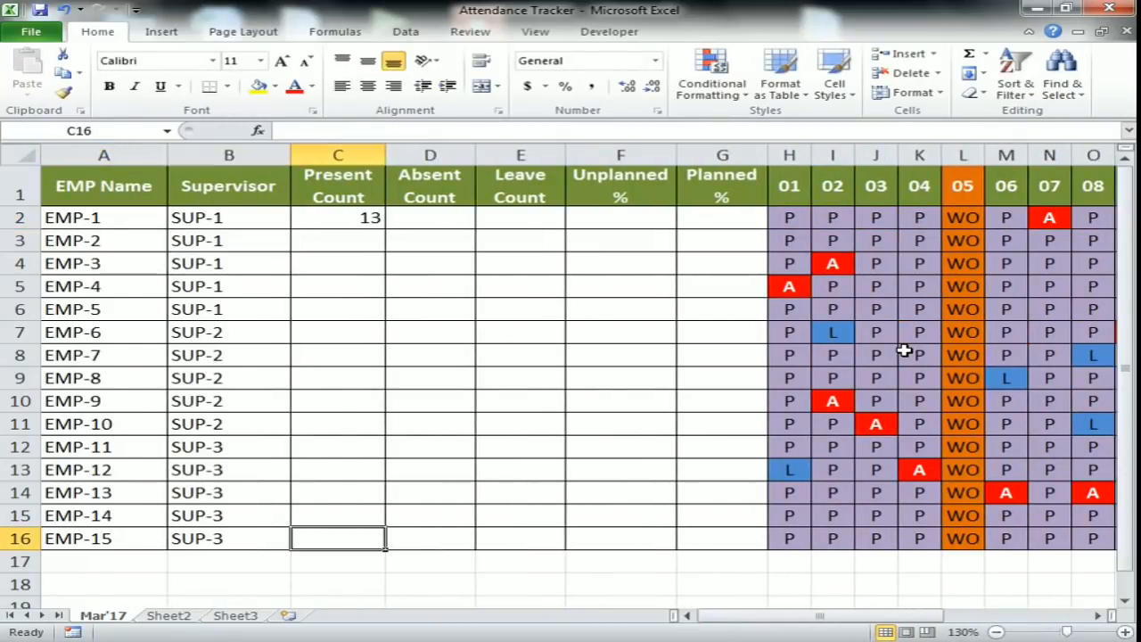
{"action": "key", "text": "ctrl+shift+Up"}
{"action": "key", "text": "ctrl+d"}
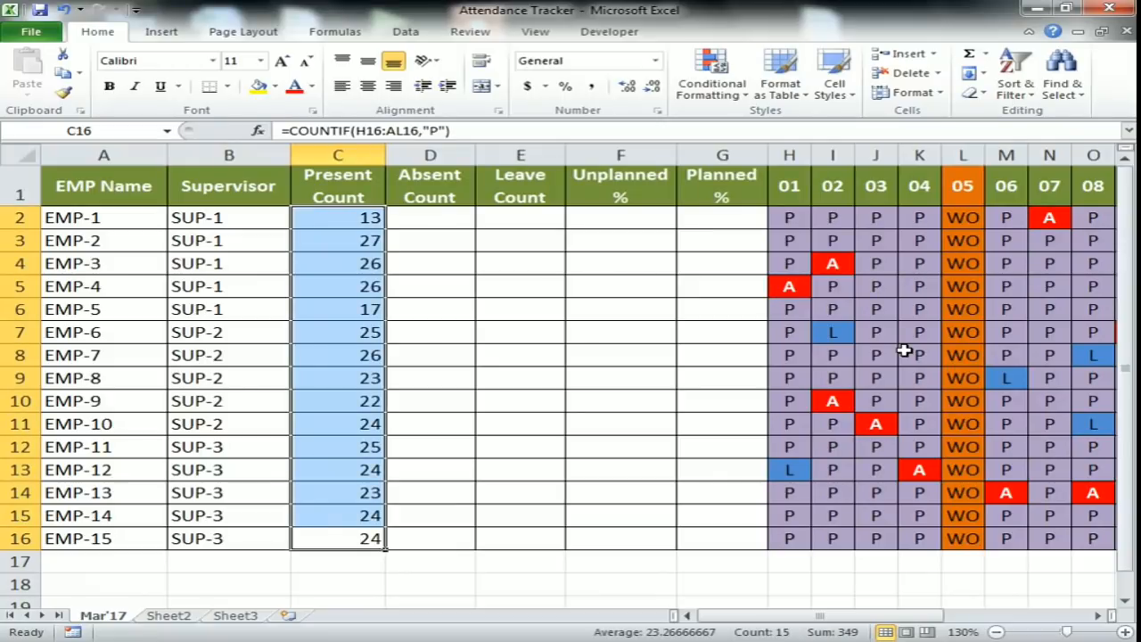
Step: Try centring the Present Count values in C2:C16, and undo the alignment change
{"action": "left_click", "coordinate": [367, 86]}
{"action": "left_click", "coordinate": [400, 237]}
{"action": "left_click", "coordinate": [351, 222]}
{"action": "left_click", "coordinate": [421, 220]}
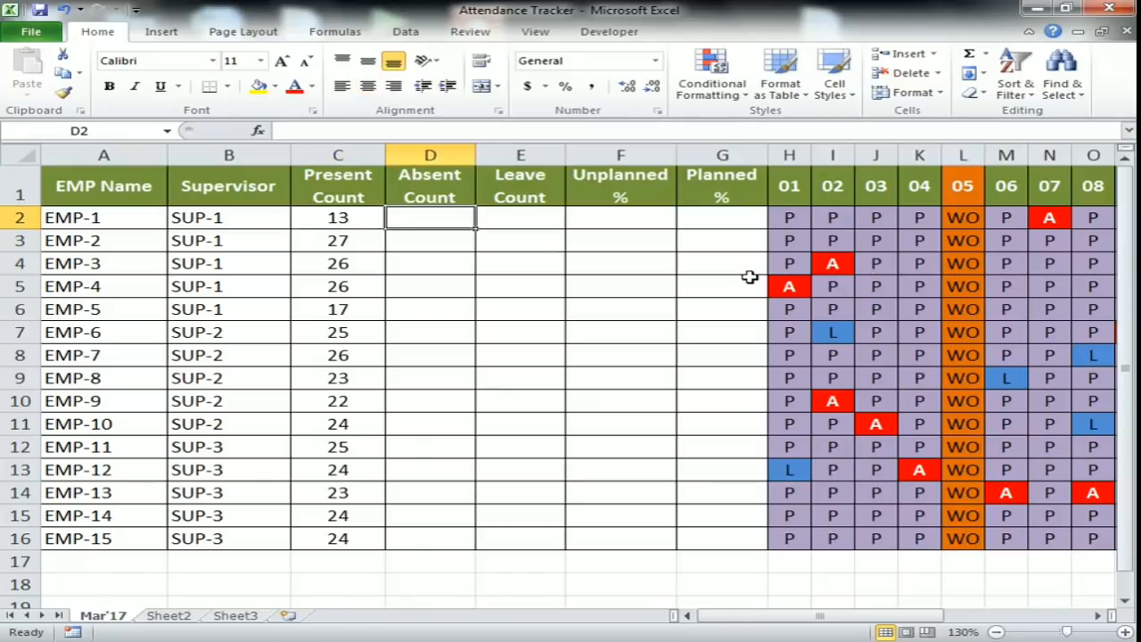
{"action": "key", "text": "ctrl+z"}
Step: Enter a COUNTIF formula in Absent Count cell D2 that counts the "A" codes in H2:AL2
{"action": "left_click", "coordinate": [406, 218]}
{"action": "key", "text": "Left"}
{"action": "key", "text": "ctrl+Down"}
{"action": "key", "text": "ctrl+Up"}
{"action": "key", "text": "Right"}
{"action": "key", "text": "Down"}
{"action": "type", "text": "=cou"}
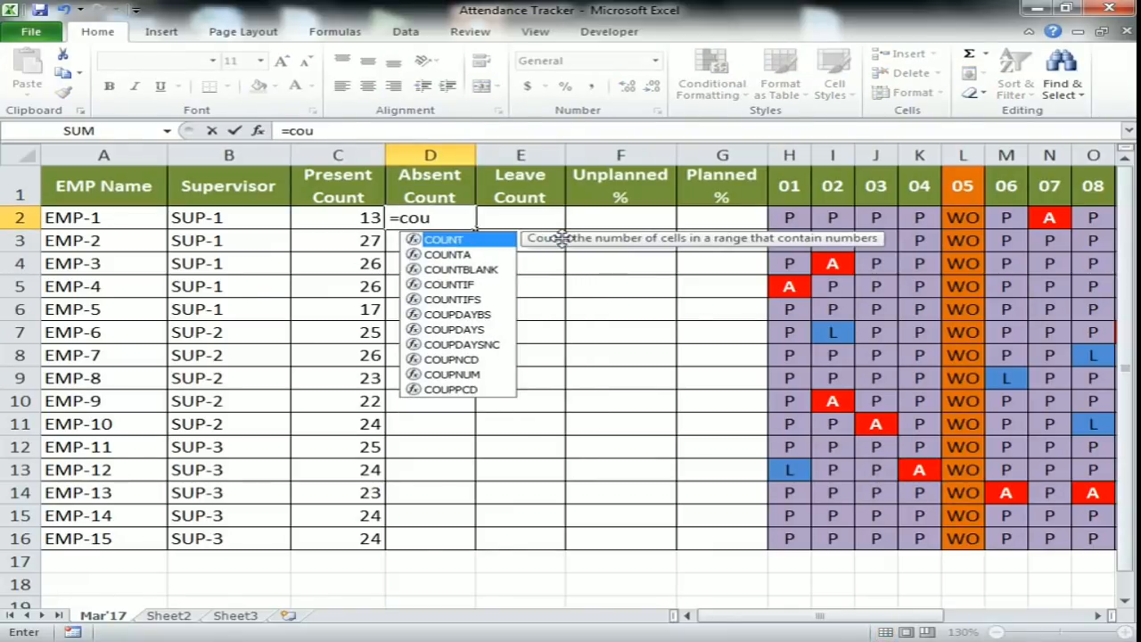
{"action": "key", "text": "Down"}
{"action": "key", "text": "Down"}
{"action": "key", "text": "Down"}
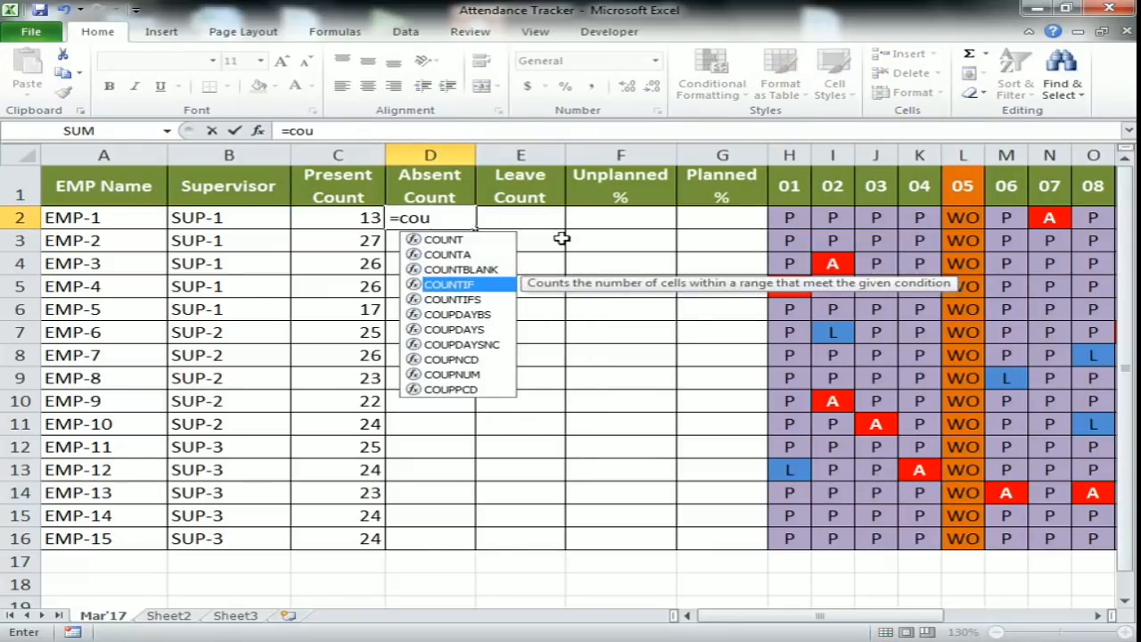
{"action": "key", "text": "Tab"}
{"action": "key", "text": "Right"}
{"action": "key", "text": "Right"}
{"action": "key", "text": "Right"}
{"action": "key", "text": "Right"}
{"action": "key", "text": "ctrl+shift+Right"}
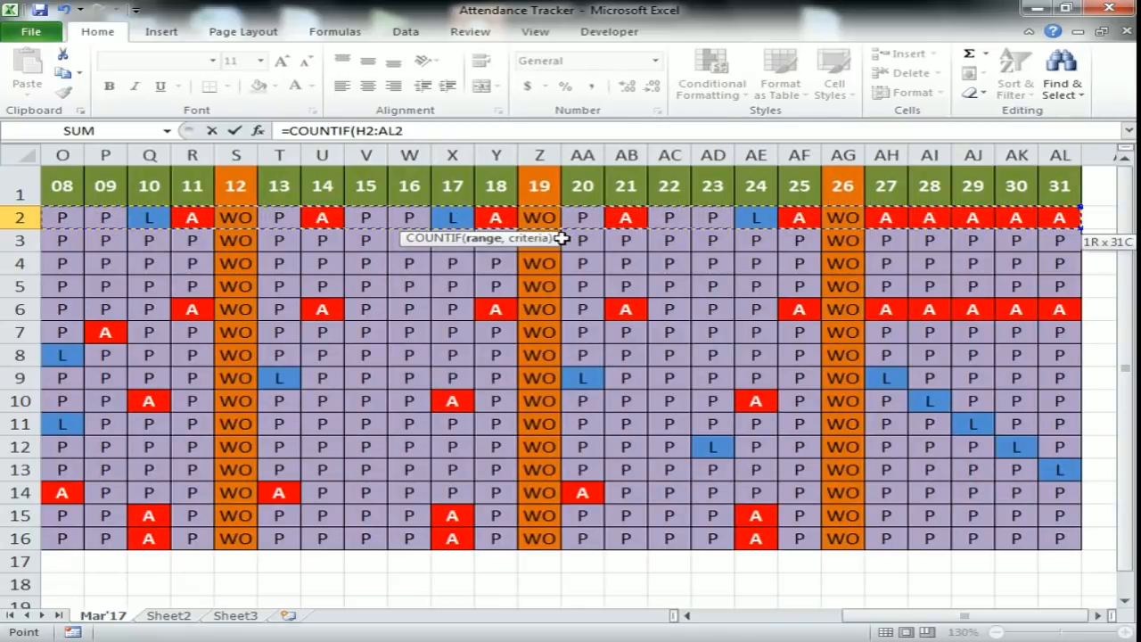
{"action": "type", "text": ",\"A"}
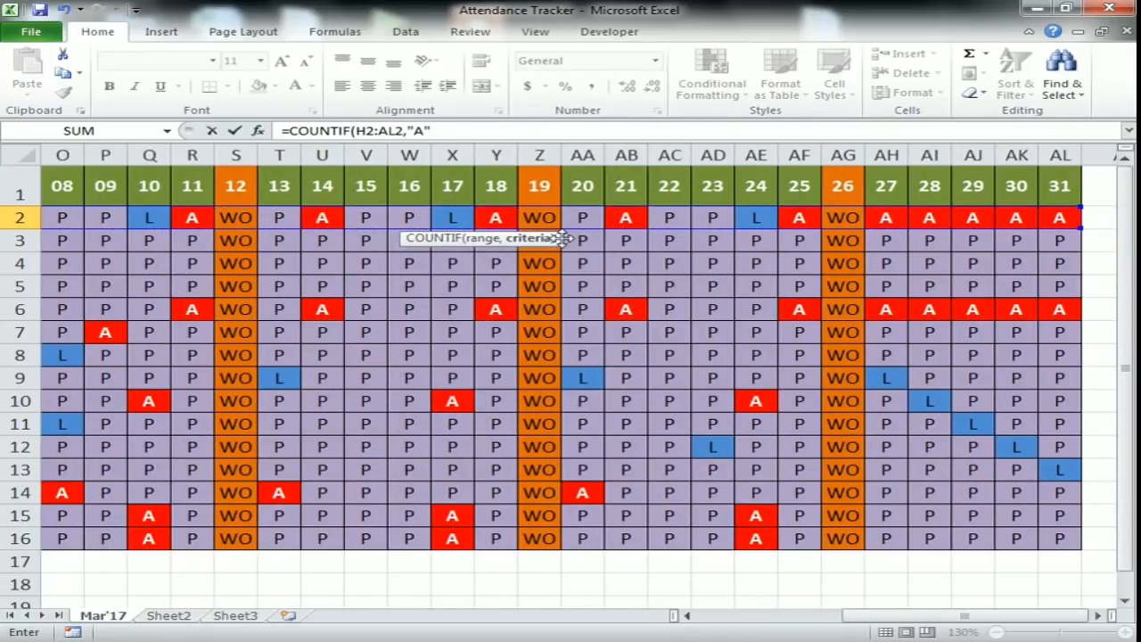
{"action": "key", "text": "Return"}
Step: Fill the COUNTIF formula from D2 down the Absent Count column to D16
{"action": "key", "text": "Up"}
{"action": "key", "text": "Left"}
{"action": "key", "text": "Left"}
{"action": "key", "text": "Right"}
{"action": "key", "text": "ctrl+Down"}
{"action": "key", "text": "Right"}
{"action": "key", "text": "ctrl+shift+Up"}
{"action": "key", "text": "ctrl+d"}
Step: Look through the filled Absent Count values down column D
{"action": "key", "text": "Up"}
{"action": "key", "text": "ctrl+Up"}
{"action": "key", "text": "Down"}
{"action": "key", "text": "Down"}
{"action": "key", "text": "Down"}
{"action": "key", "text": "Down"}
{"action": "key", "text": "Down"}
{"action": "key", "text": "Down"}
{"action": "key", "text": "Down"}
{"action": "key", "text": "ctrl+Up"}
Step: Enter a COUNTIF formula in Leave Count cell E2 that counts the "L" codes in H2:AL2
{"action": "key", "text": "Down"}
{"action": "key", "text": "Right"}
{"action": "type", "text": "=cou"}
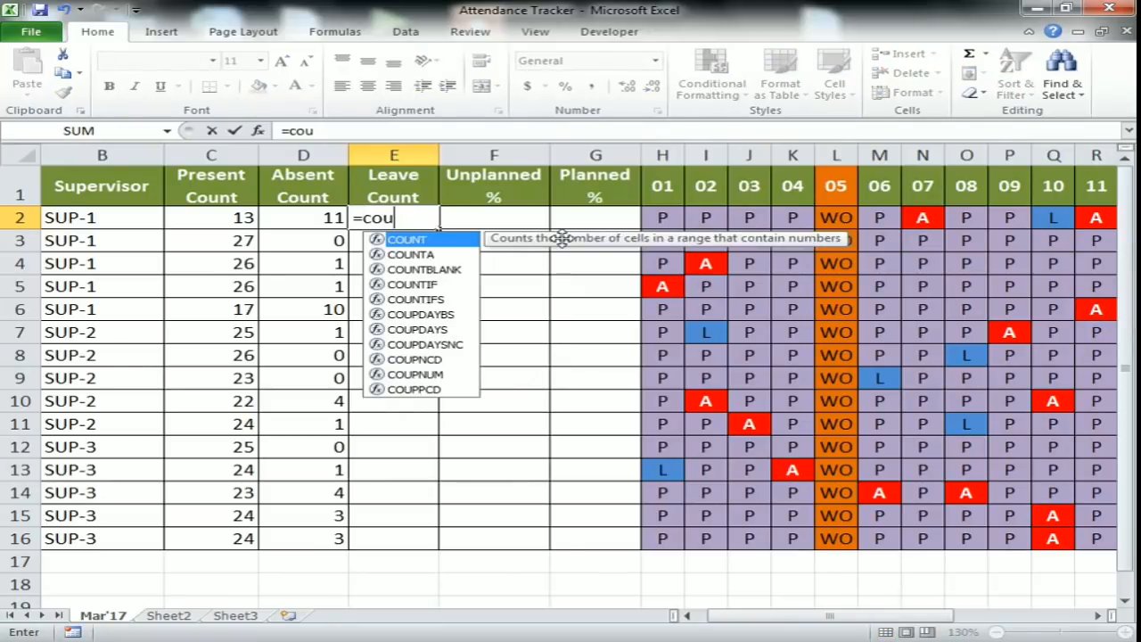
{"action": "key", "text": "Down"}
{"action": "key", "text": "Down"}
{"action": "key", "text": "Down"}
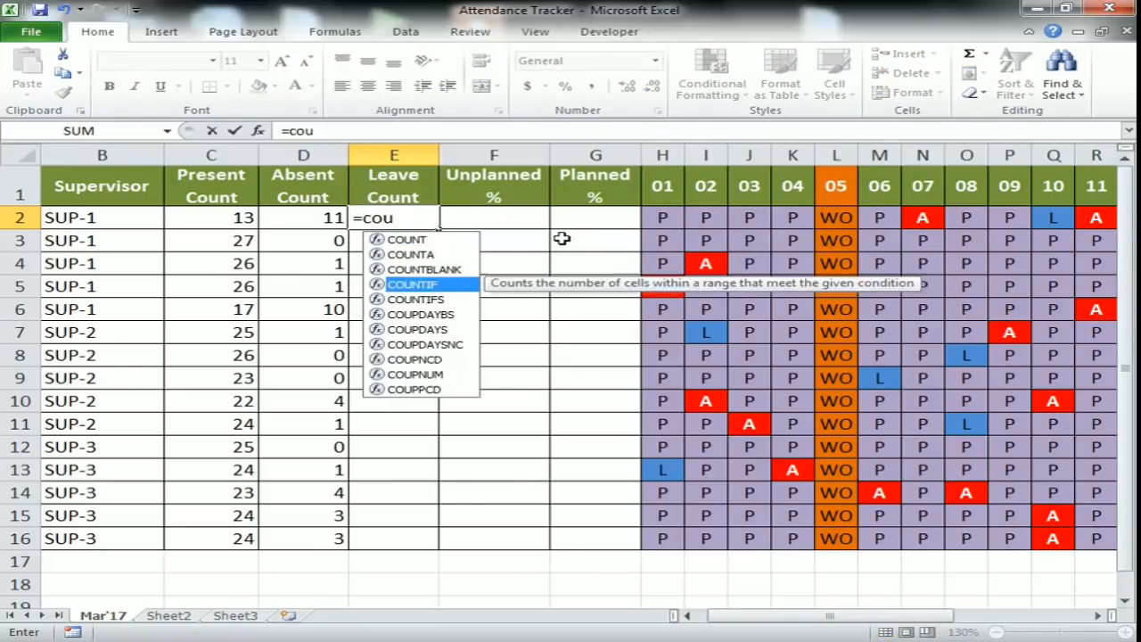
{"action": "key", "text": "Tab"}
{"action": "key", "text": "Right"}
{"action": "key", "text": "Right"}
{"action": "key", "text": "Right"}
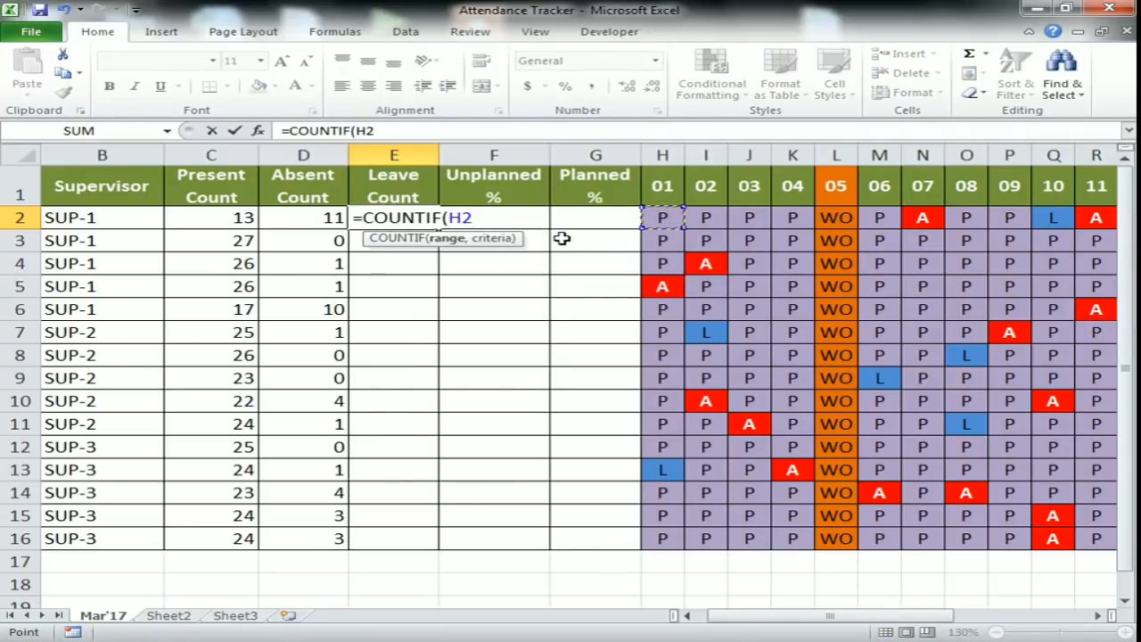
{"action": "key", "text": "ctrl+shift+Right"}
{"action": "type", "text": ","}
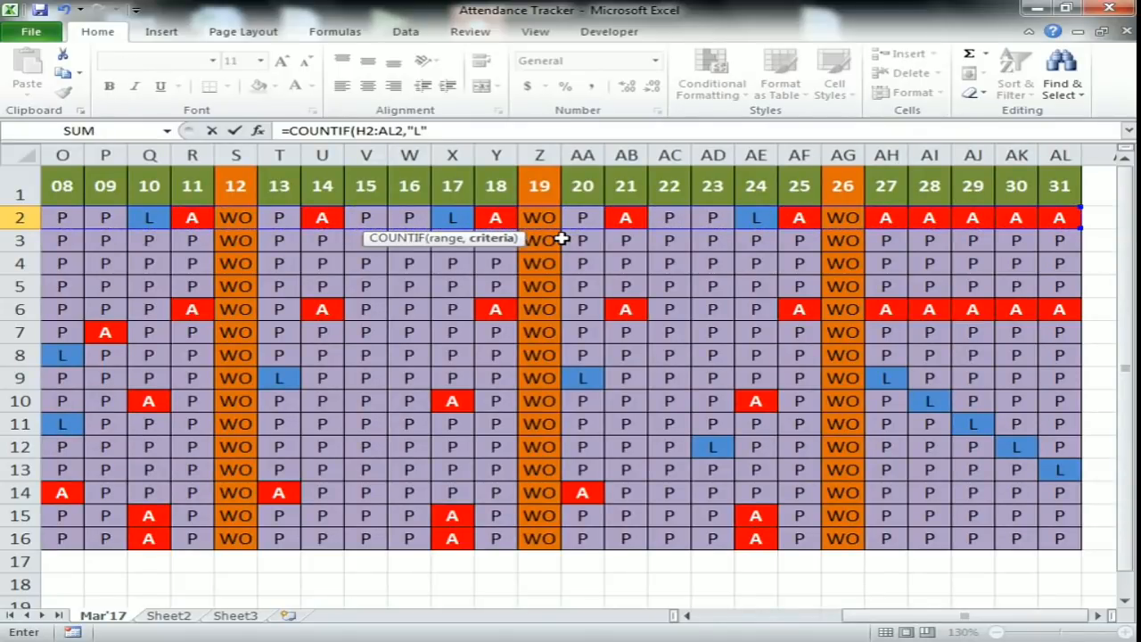
{"action": "type", "text": "\"L\""}
{"action": "key", "text": "Return"}
Step: Fill the COUNTIF formula from E2 down the Leave Count column to E16
{"action": "key", "text": "Up"}
{"action": "key", "text": "Left"}
{"action": "key", "text": "Left"}
{"action": "key", "text": "Right"}
{"action": "key", "text": "ctrl+Down"}
{"action": "key", "text": "Right"}
{"action": "key", "text": "ctrl+shift+Up"}
{"action": "key", "text": "ctrl+d"}
{"action": "key", "text": "ctrl+Home"}
{"action": "key", "text": "Down"}
{"action": "key", "text": "Right"}
{"action": "key", "text": "Right"}
{"action": "key", "text": "Right"}
{"action": "key", "text": "Right"}
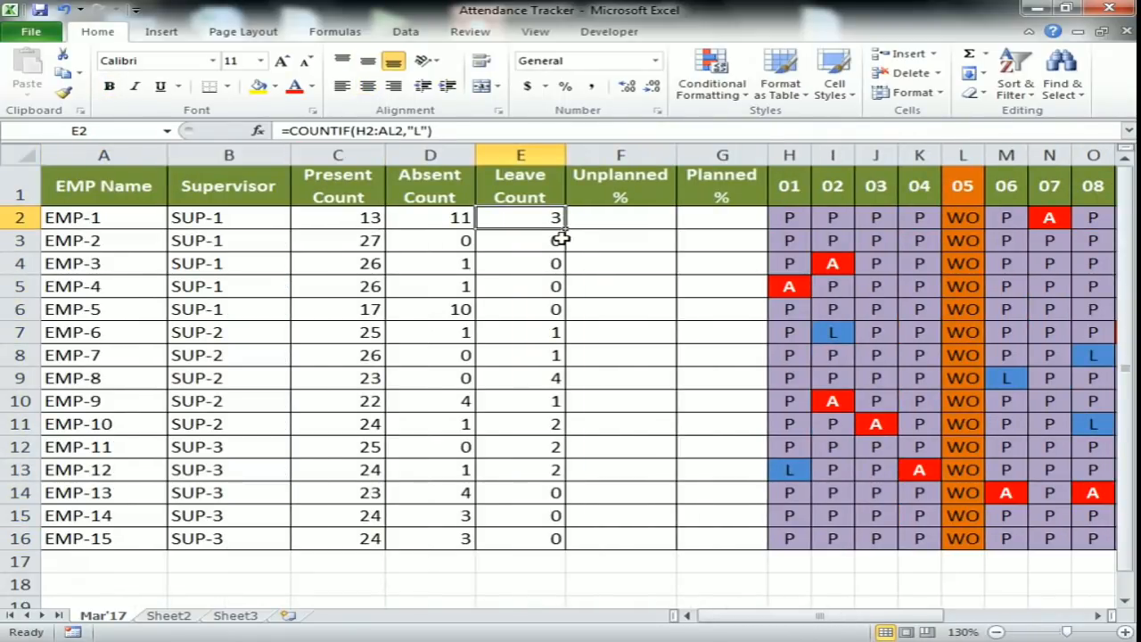
Step: Freeze the panes at cell H2 to lock the header row and columns A to G
{"action": "key", "text": "Right"}
{"action": "key", "text": "Right"}
{"action": "key", "text": "Right"}
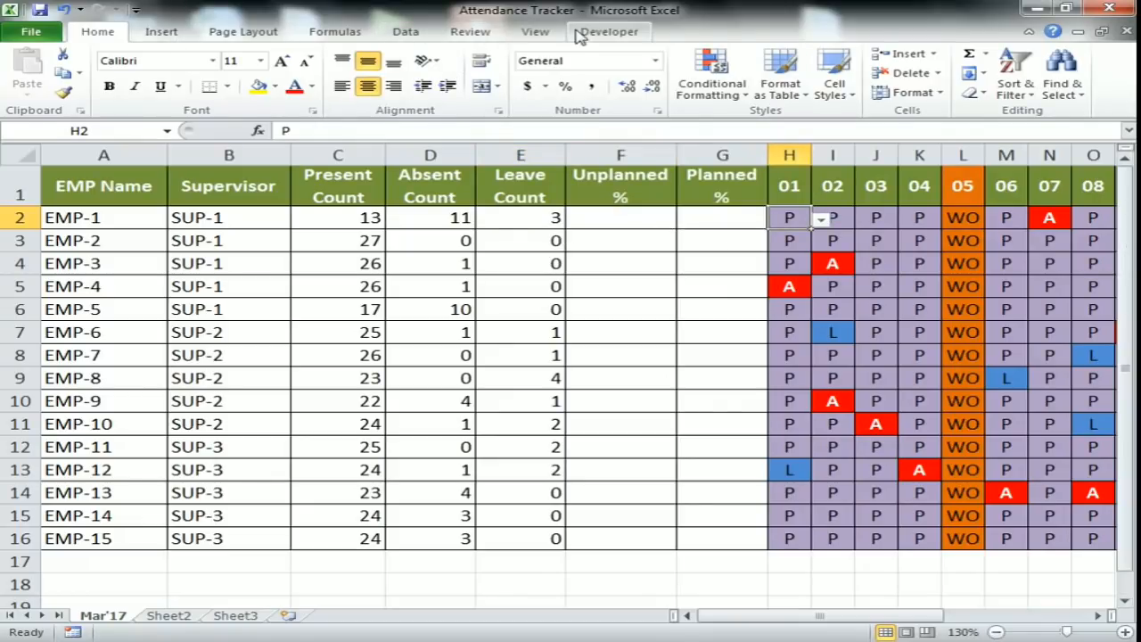
{"action": "left_click", "coordinate": [536, 32]}
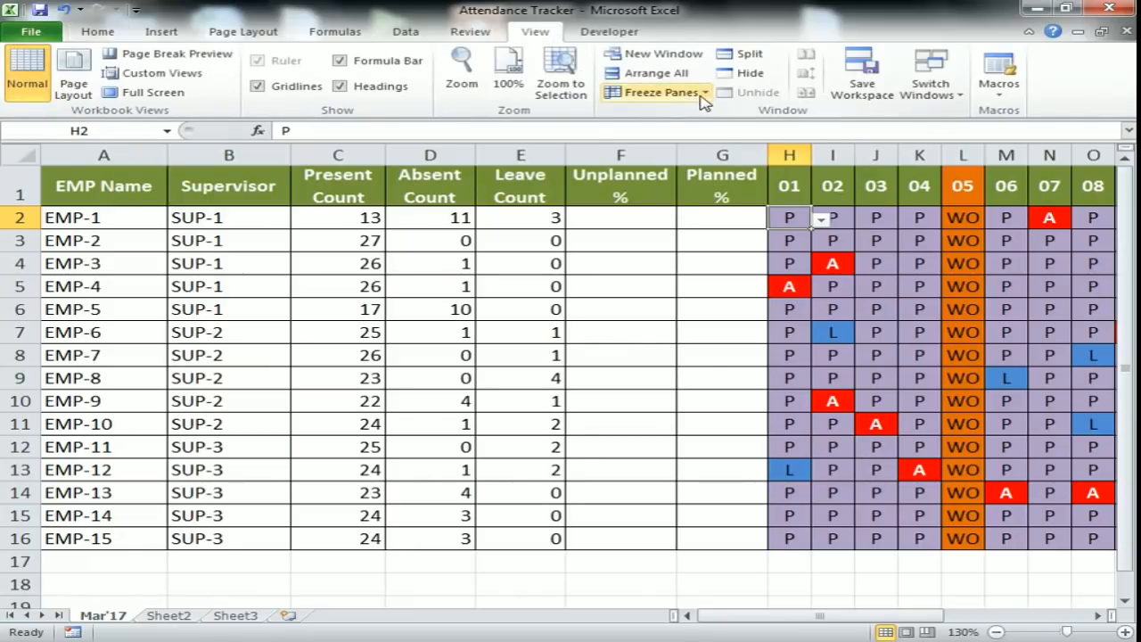
{"action": "left_click", "coordinate": [699, 94]}
{"action": "left_click", "coordinate": [624, 116]}
Step: Move across the date columns in row 2 to check how the frozen columns A to G behave
{"action": "left_click", "coordinate": [878, 334]}
{"action": "left_click", "coordinate": [782, 214]}
{"action": "key", "text": "Right"}
{"action": "key", "text": "Right"}
{"action": "key", "text": "Right"}
{"action": "key", "text": "Right"}
{"action": "key", "text": "Right"}
{"action": "key", "text": "Right"}
{"action": "key", "text": "Right"}
{"action": "key", "text": "Right"}
{"action": "key", "text": "Right"}
{"action": "key", "text": "Right"}
{"action": "key", "text": "Right"}
{"action": "key", "text": "Right"}
{"action": "key", "text": "Right"}
{"action": "key", "text": "Right"}
{"action": "key", "text": "Right"}
{"action": "key", "text": "Right"}
{"action": "key", "text": "Right"}
{"action": "key", "text": "Right"}
{"action": "key", "text": "Right"}
{"action": "key", "text": "Right"}
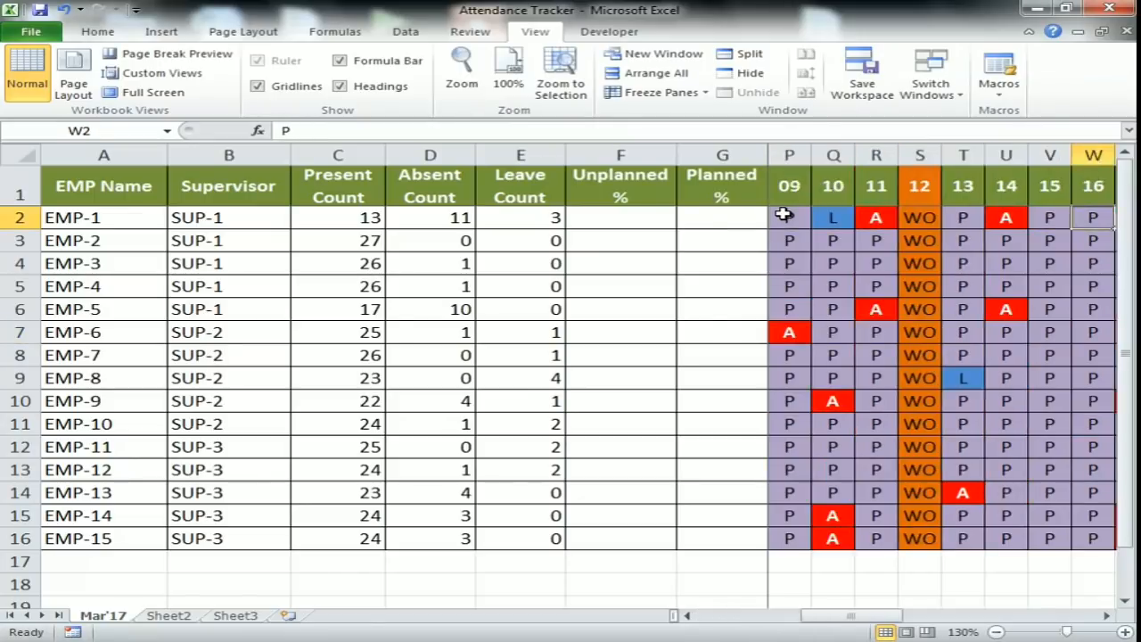
Step: Move down past the last employee row and back to H2 to check the frozen header row
{"action": "key", "text": "ctrl+Home"}
{"action": "key", "text": "Down"}
{"action": "key", "text": "Down"}
{"action": "key", "text": "Down"}
{"action": "key", "text": "Down"}
{"action": "key", "text": "Down"}
{"action": "key", "text": "Down"}
{"action": "key", "text": "Down"}
{"action": "key", "text": "Down"}
{"action": "key", "text": "Down"}
{"action": "key", "text": "Down"}
{"action": "key", "text": "Down"}
{"action": "key", "text": "Down"}
{"action": "key", "text": "Down"}
{"action": "key", "text": "Down"}
{"action": "key", "text": "Down"}
{"action": "key", "text": "Down"}
{"action": "key", "text": "Down"}
{"action": "key", "text": "Down"}
{"action": "key", "text": "Down"}
{"action": "key", "text": "Down"}
{"action": "key", "text": "ctrl+Up"}
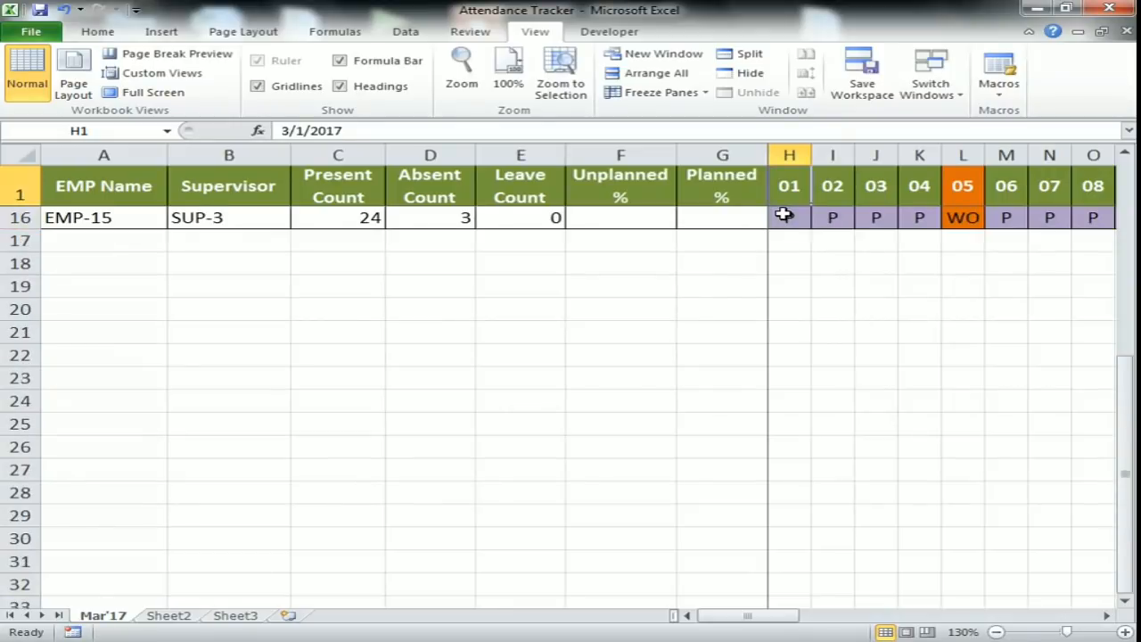
{"action": "key", "text": "ctrl+Home"}
{"action": "key", "text": "Left"}
{"action": "key", "text": "Left"}
{"action": "key", "text": "Left"}
{"action": "key", "text": "ctrl+Down"}
{"action": "key", "text": "ctrl+Up"}
{"action": "key", "text": "Right"}
{"action": "key", "text": "Left"}
{"action": "key", "text": "Left"}
{"action": "key", "text": "Right"}
{"action": "key", "text": "Right"}
{"action": "key", "text": "Right"}
{"action": "key", "text": "Right"}
{"action": "key", "text": "Left"}
{"action": "key", "text": "Left"}
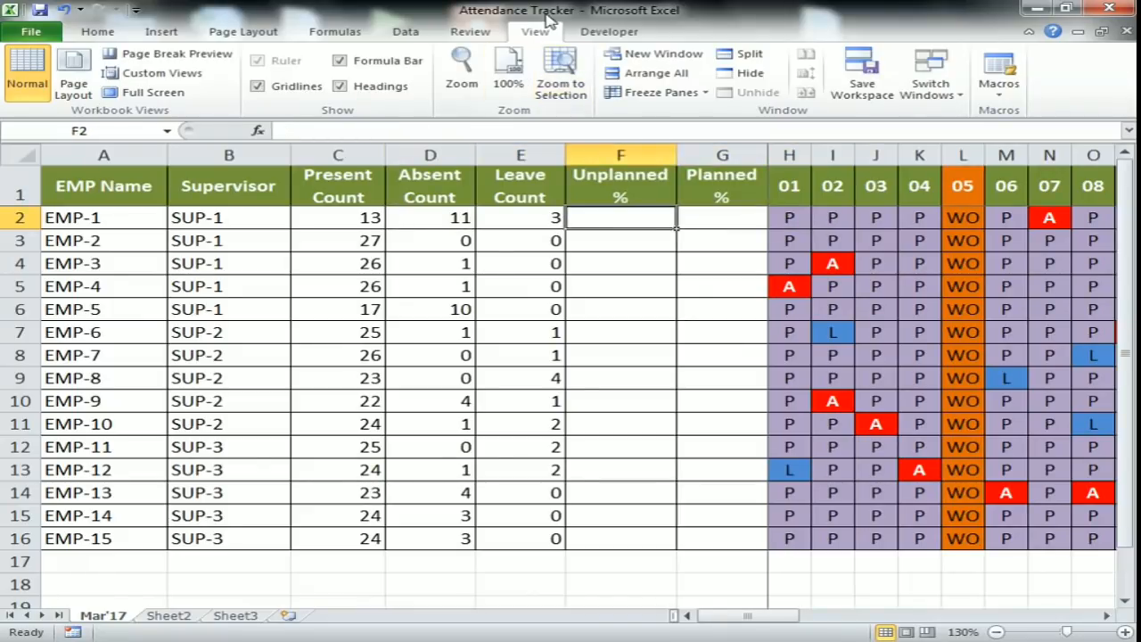
Step: Review the available freeze options and select H2, the cell at which the panes are frozen
{"action": "left_click", "coordinate": [706, 93]}
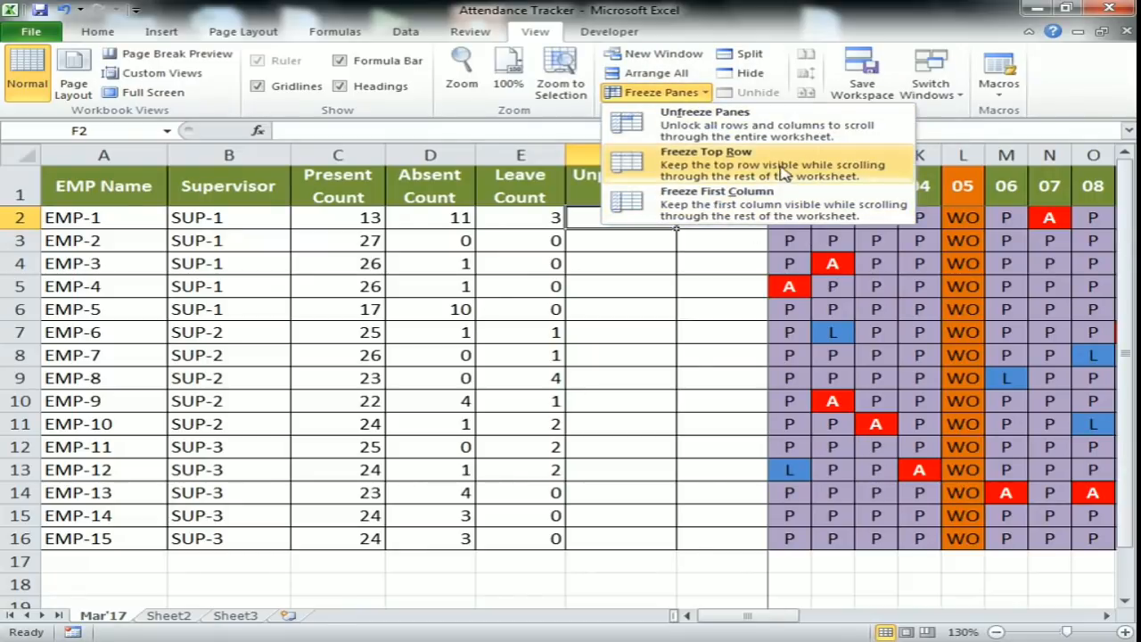
{"action": "left_click", "coordinate": [800, 239]}
{"action": "left_click", "coordinate": [786, 213]}
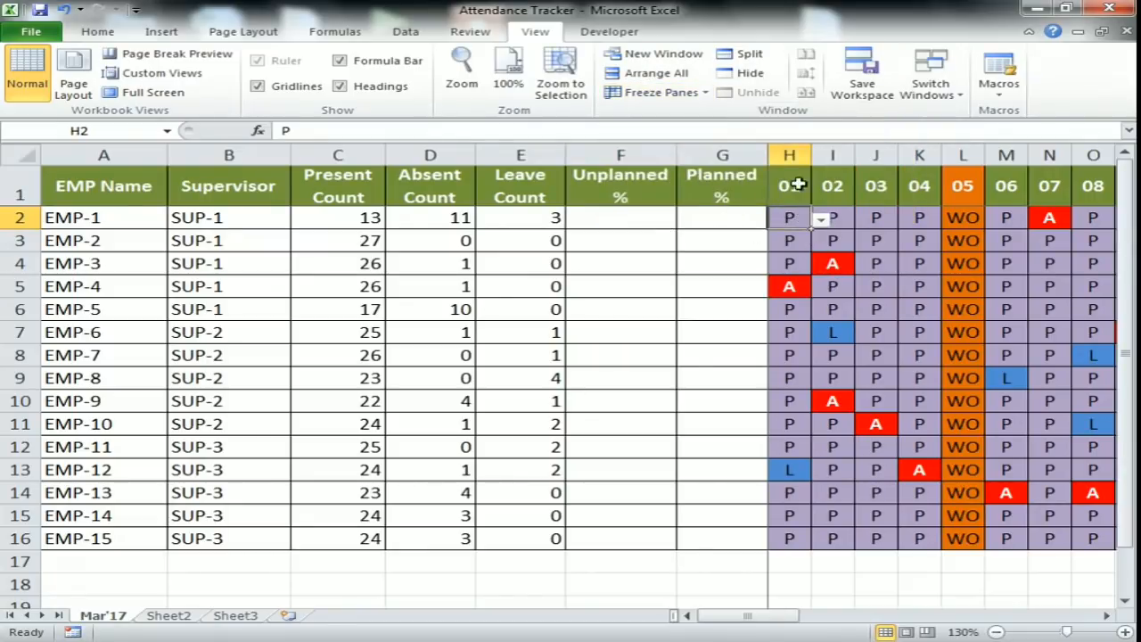
Step: Enter the formula =D2/(C2+D2) in Unplanned % cell F2 and format the cell as a percentage
{"action": "left_click", "coordinate": [619, 219]}
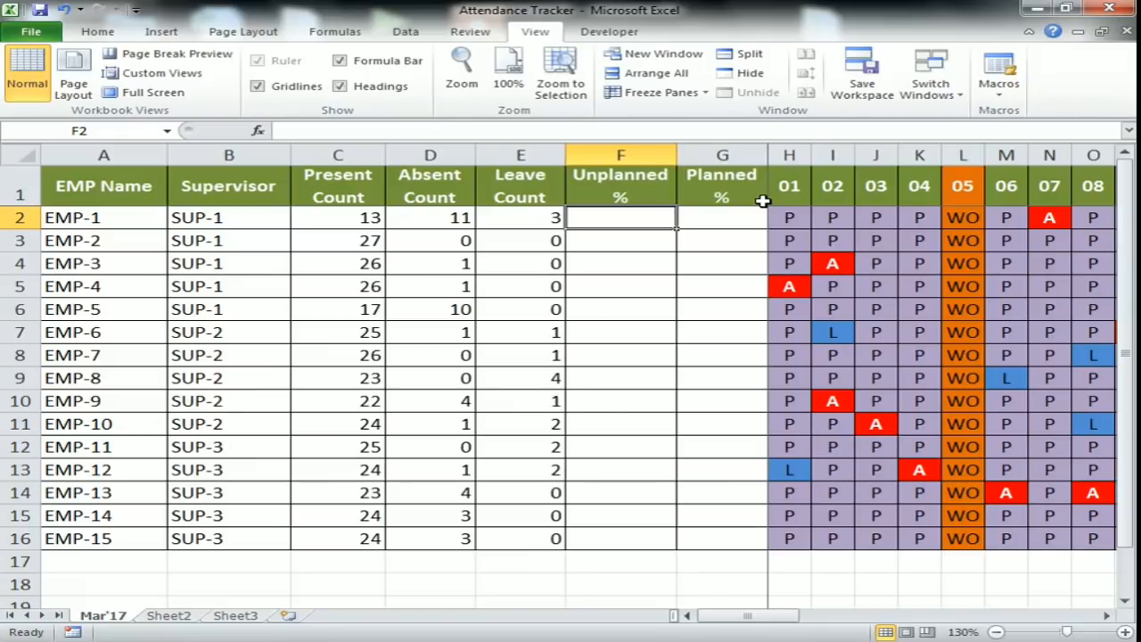
{"action": "type", "text": "="}
{"action": "key", "text": "Left"}
{"action": "key", "text": "Left"}
{"action": "type", "text": "/"}
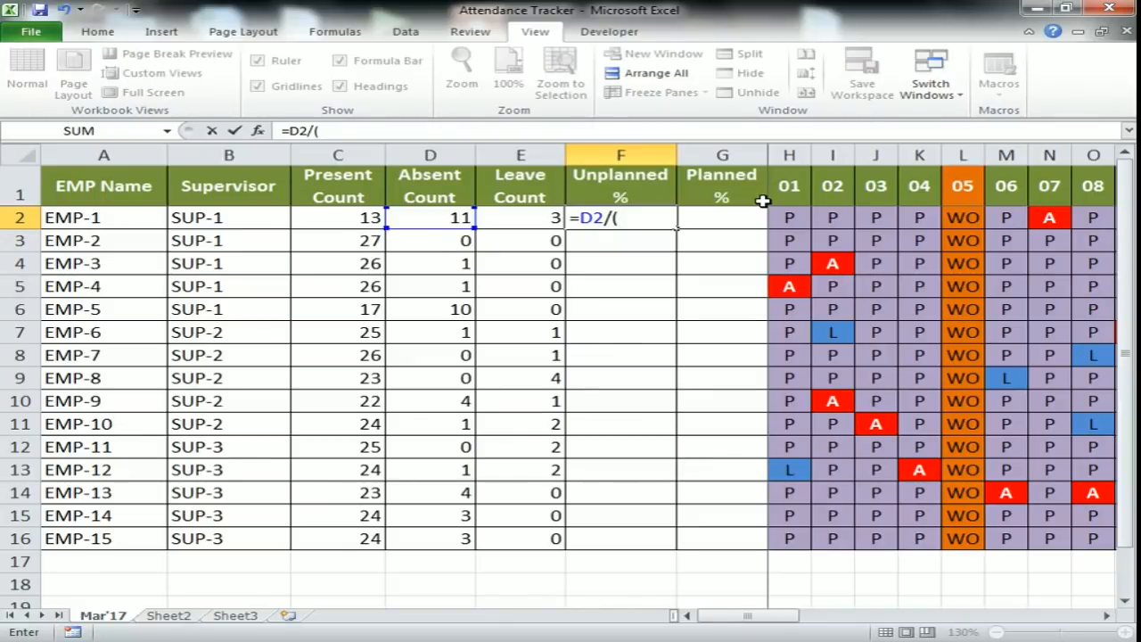
{"action": "key", "text": "Left"}
{"action": "key", "text": "Left"}
{"action": "key", "text": "Left"}
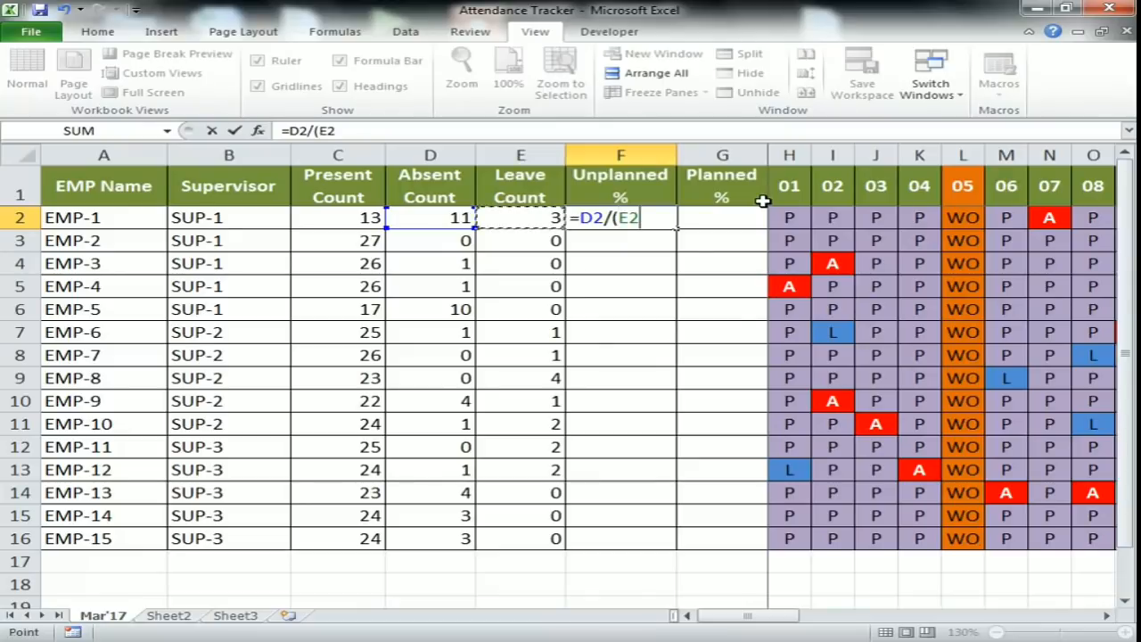
{"action": "type", "text": "+"}
{"action": "key", "text": "Left"}
{"action": "key", "text": "Left"}
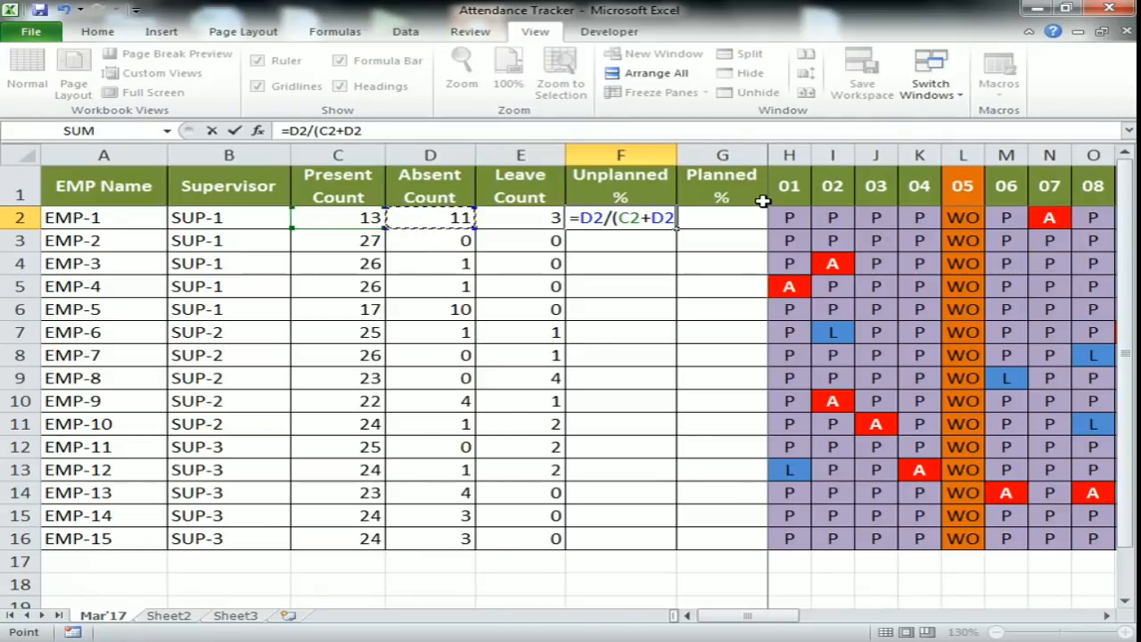
{"action": "type", "text": ")"}
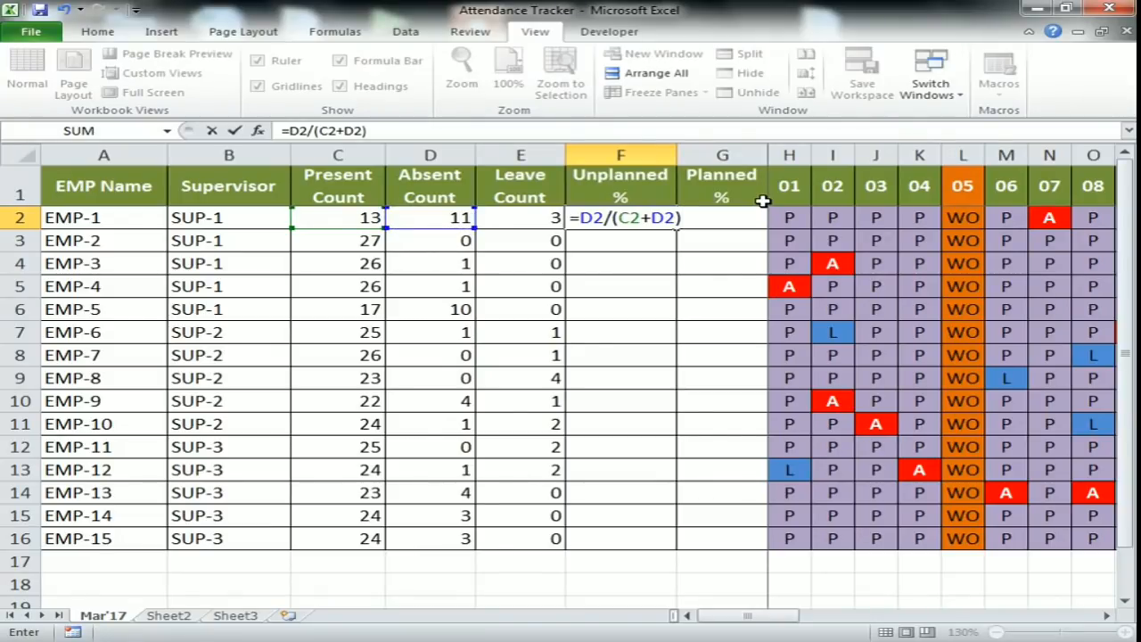
{"action": "key", "text": "ctrl+Return"}
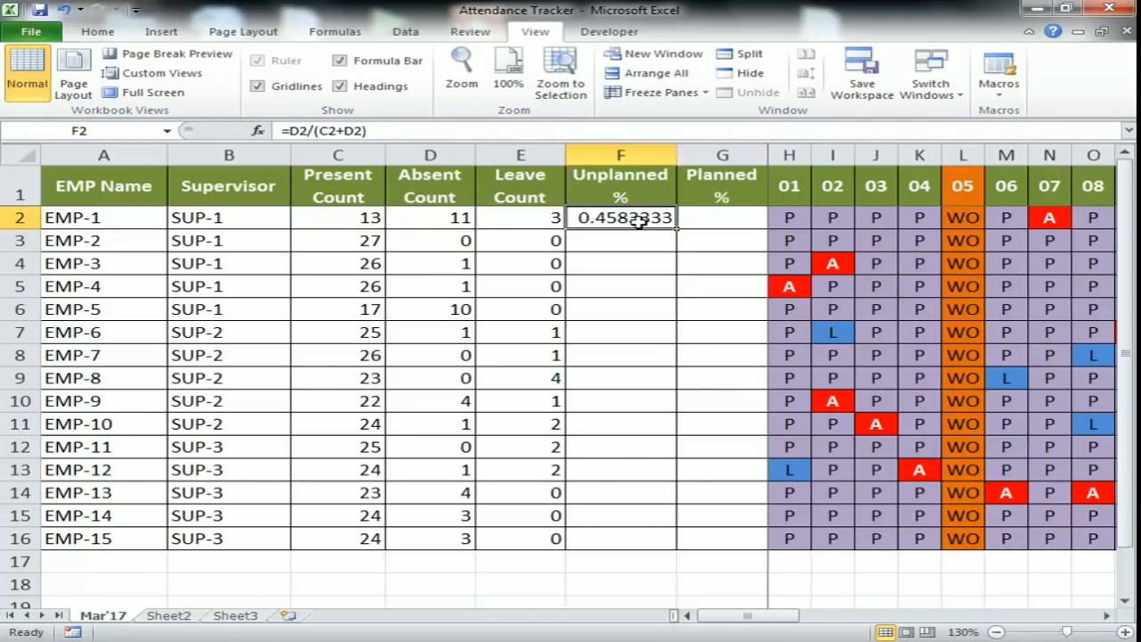
{"action": "key", "text": "ctrl+shift+5"}
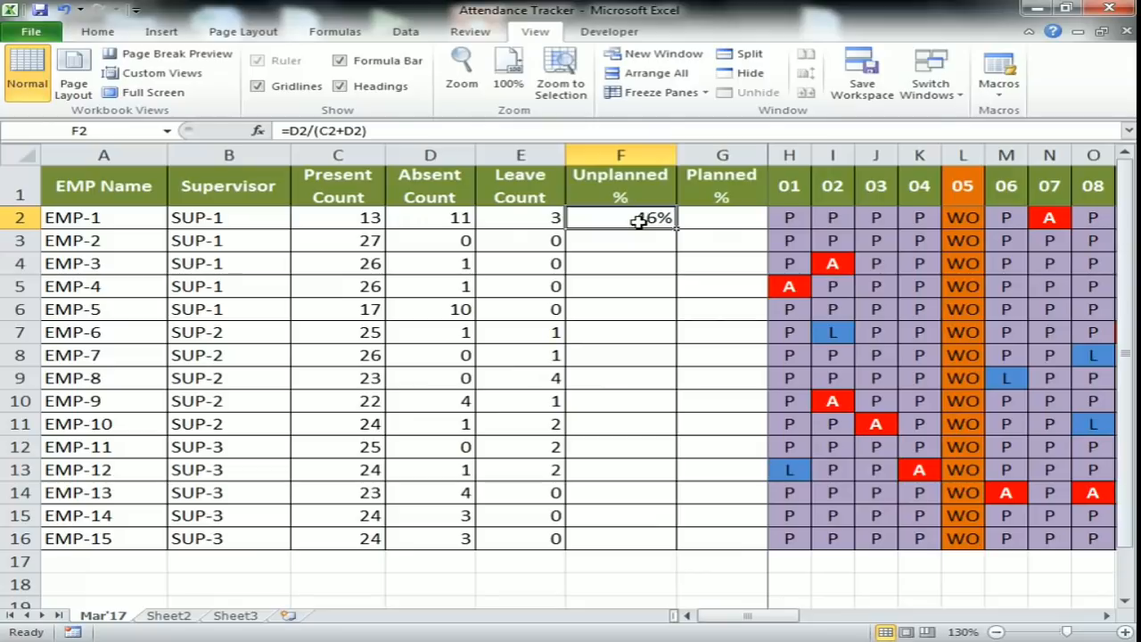
{"action": "left_click", "coordinate": [97, 31]}
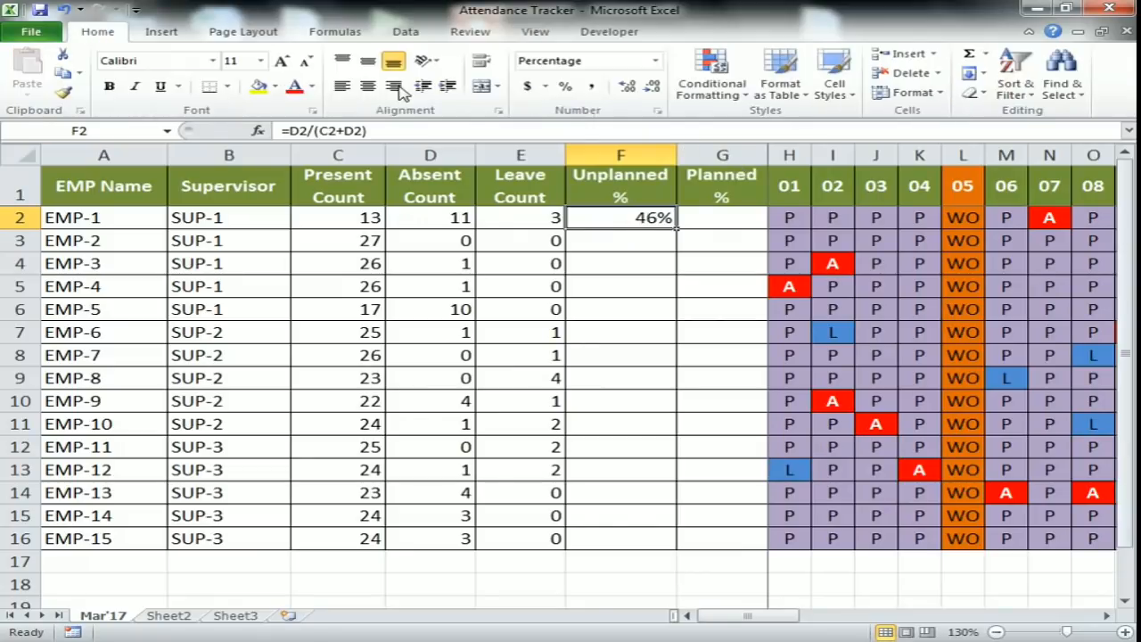
{"action": "left_click", "coordinate": [368, 85]}
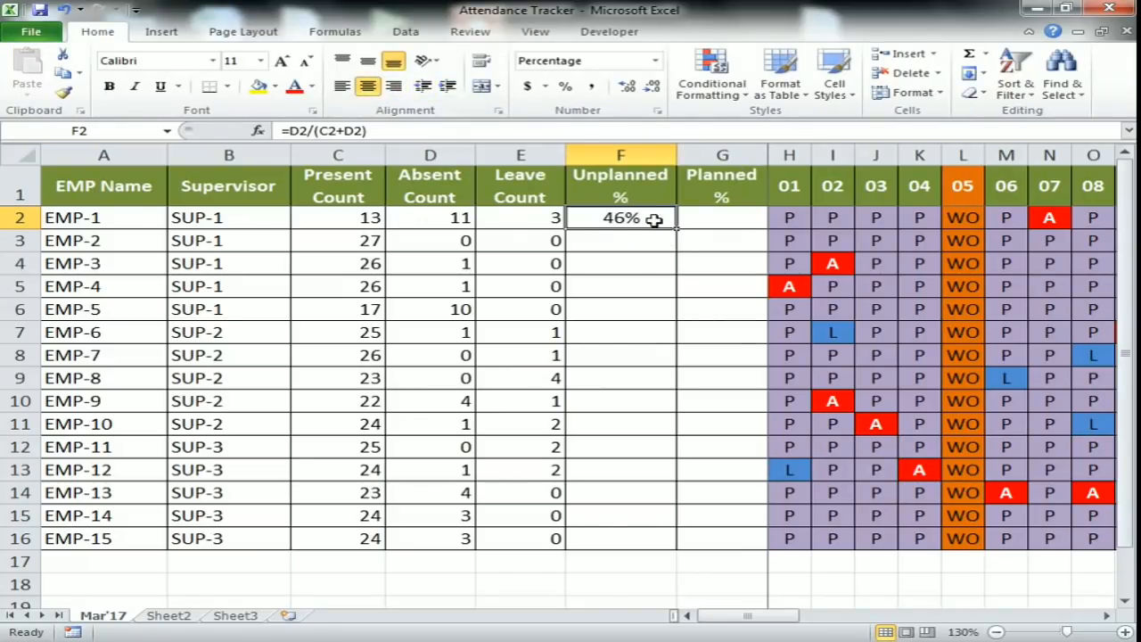
{"action": "key", "text": "ctrl+z"}
Step: Fill the Unplanned % formula from F2 down to F16 for all employees
{"action": "left_click_drag", "start_coordinate": [675, 229], "coordinate": [726, 544]}
{"action": "left_click", "coordinate": [704, 264]}
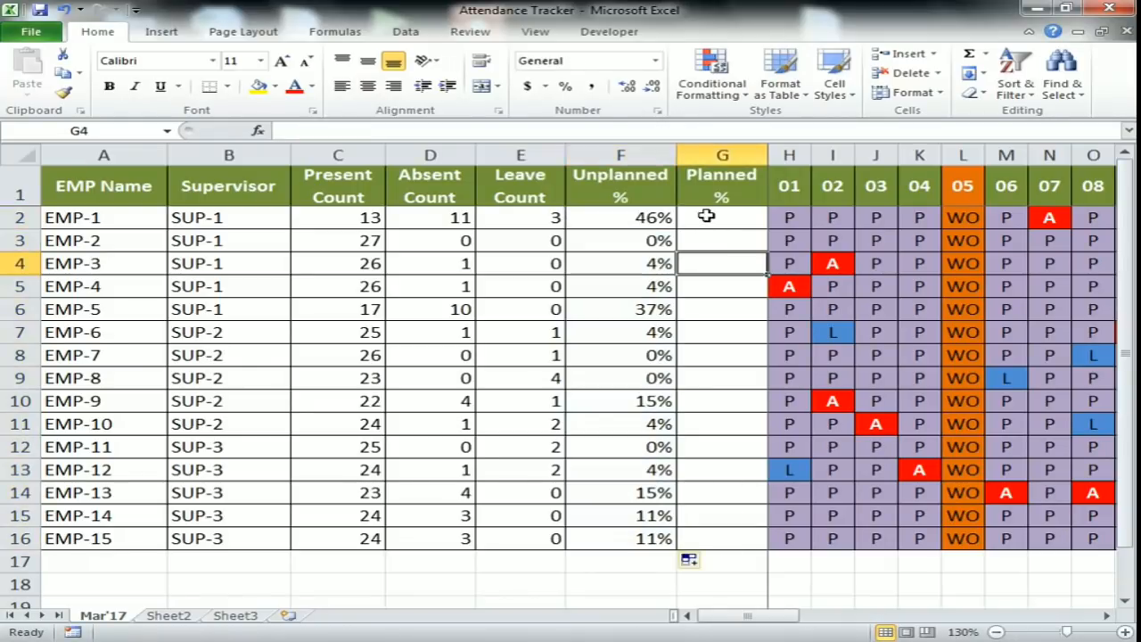
{"action": "left_click", "coordinate": [707, 216]}
{"action": "left_click_drag", "start_coordinate": [655, 218], "coordinate": [682, 538]}
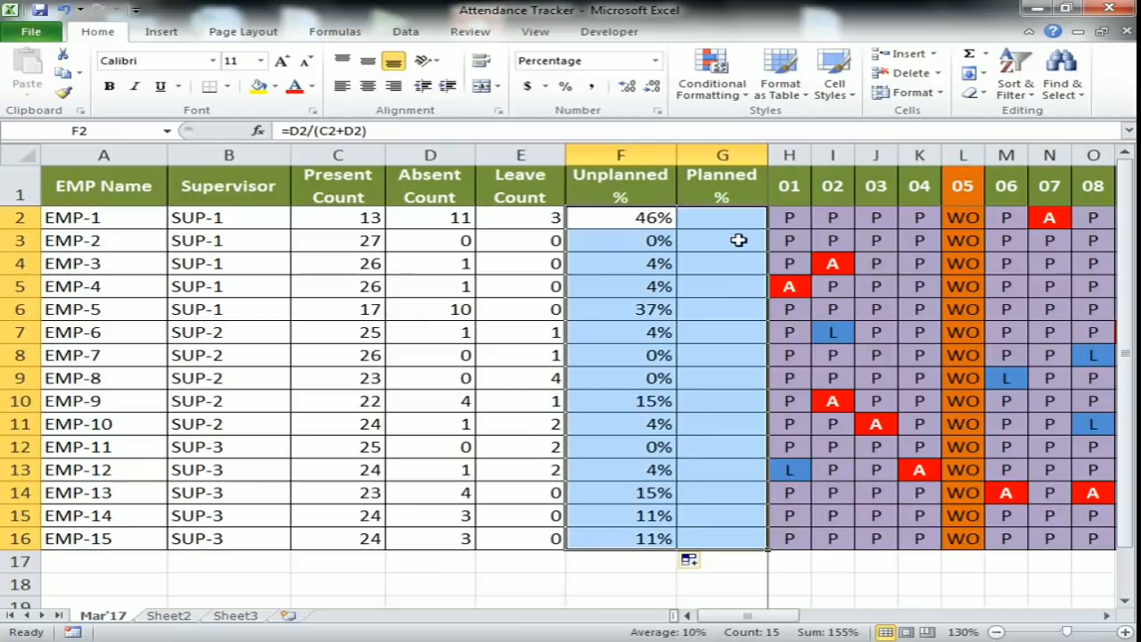
Step: Enter the formula =E2/(C2+D2+E2) in Planned % cell G2
{"action": "left_click", "coordinate": [731, 223]}
{"action": "type", "text": "="}
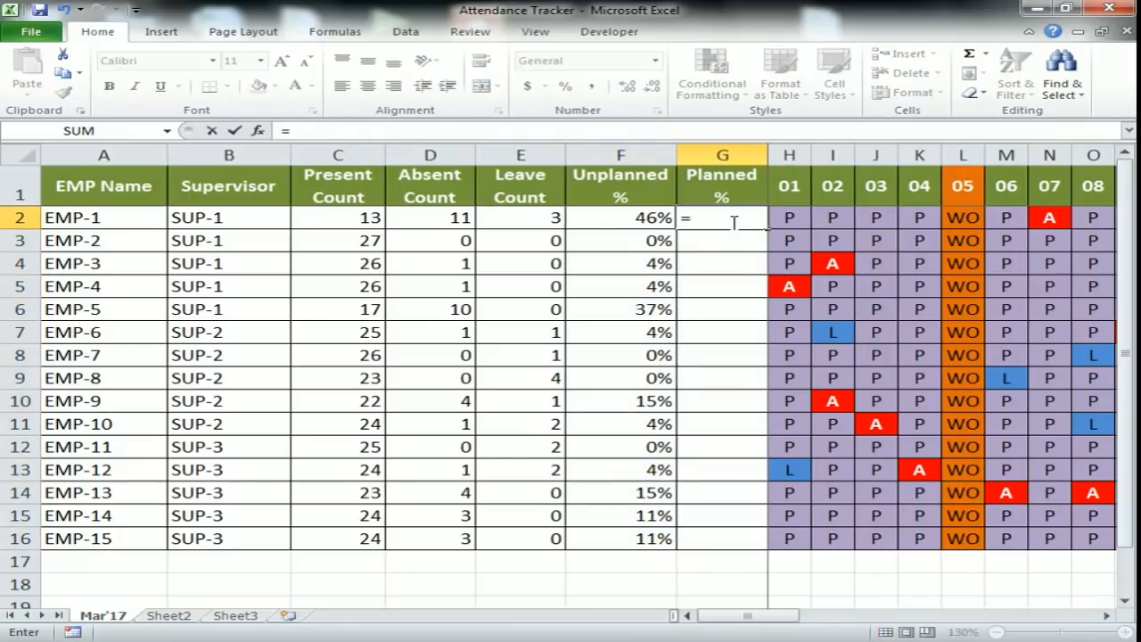
{"action": "key", "text": "Left"}
{"action": "key", "text": "Left"}
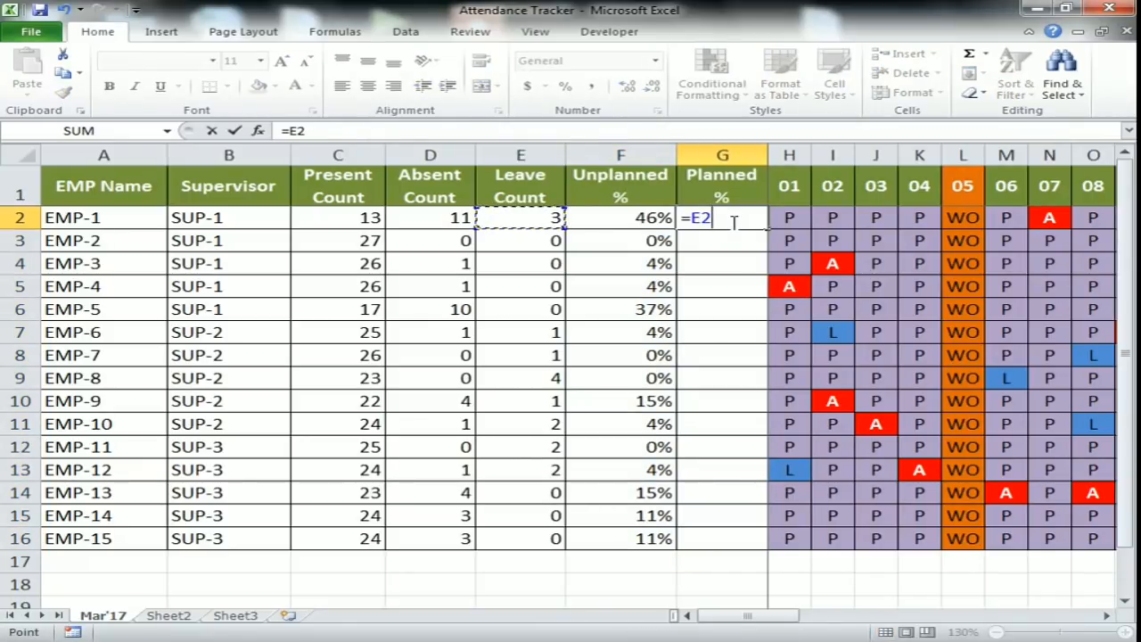
{"action": "type", "text": "/("}
{"action": "key", "text": "Left"}
{"action": "key", "text": "Left"}
{"action": "key", "text": "Left"}
{"action": "key", "text": "Left"}
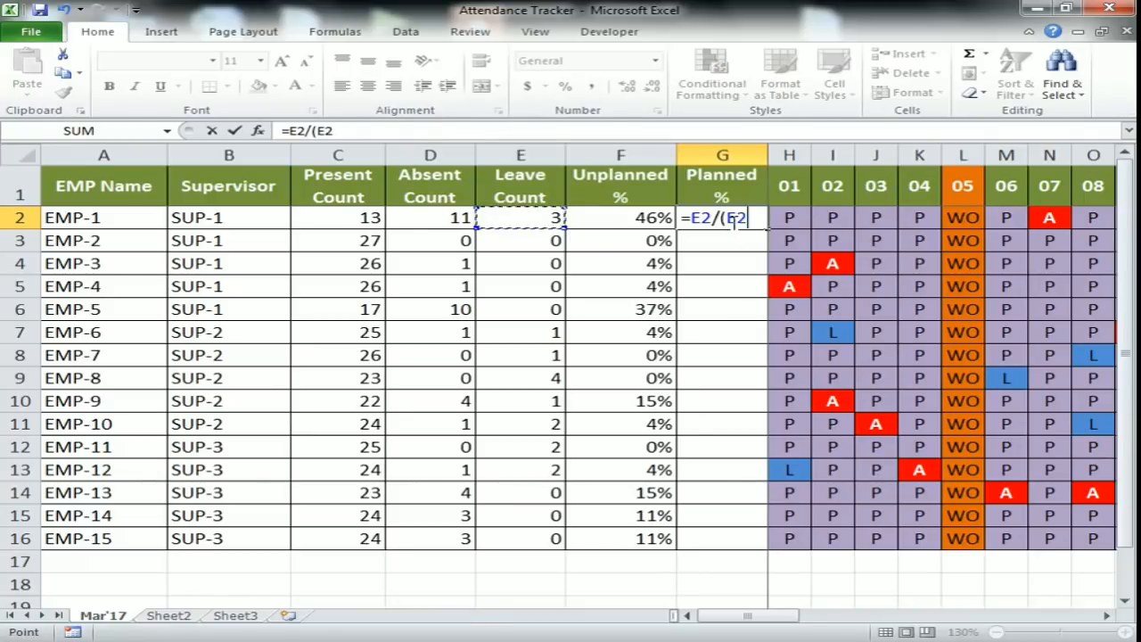
{"action": "type", "text": "+"}
{"action": "key", "text": "Left"}
{"action": "key", "text": "Left"}
{"action": "key", "text": "Left"}
{"action": "type", "text": "+"}
{"action": "key", "text": "Left"}
{"action": "key", "text": "Left"}
{"action": "type", "text": ")"}
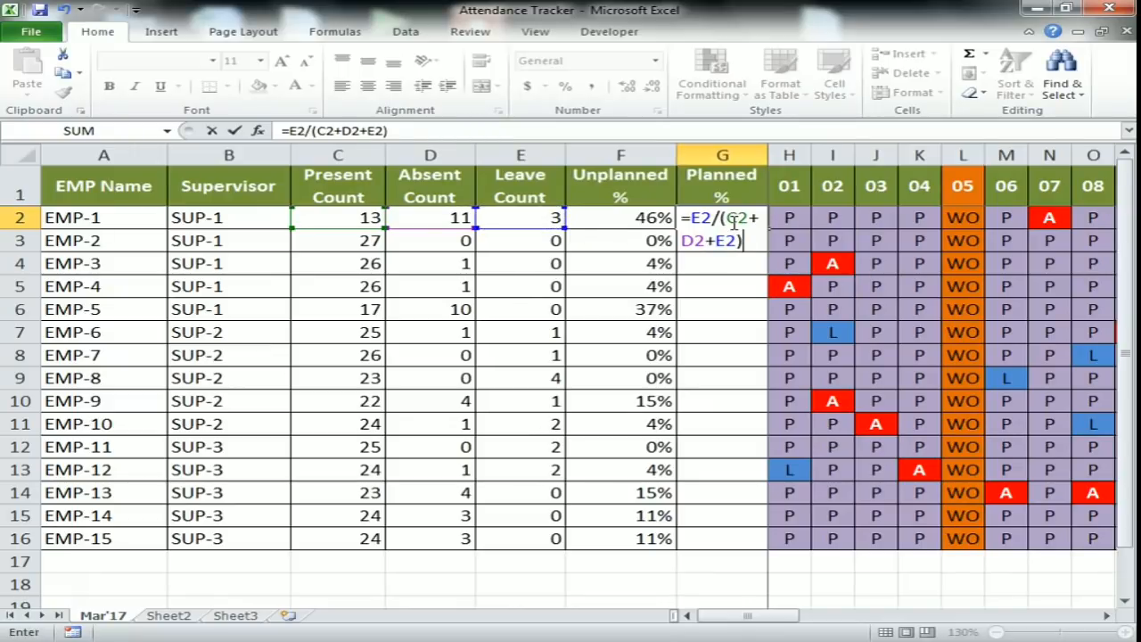
{"action": "key", "text": "Return"}
Step: Format G2 as a percentage and fill its formula down the Planned % column to G16
{"action": "left_click", "coordinate": [729, 223]}
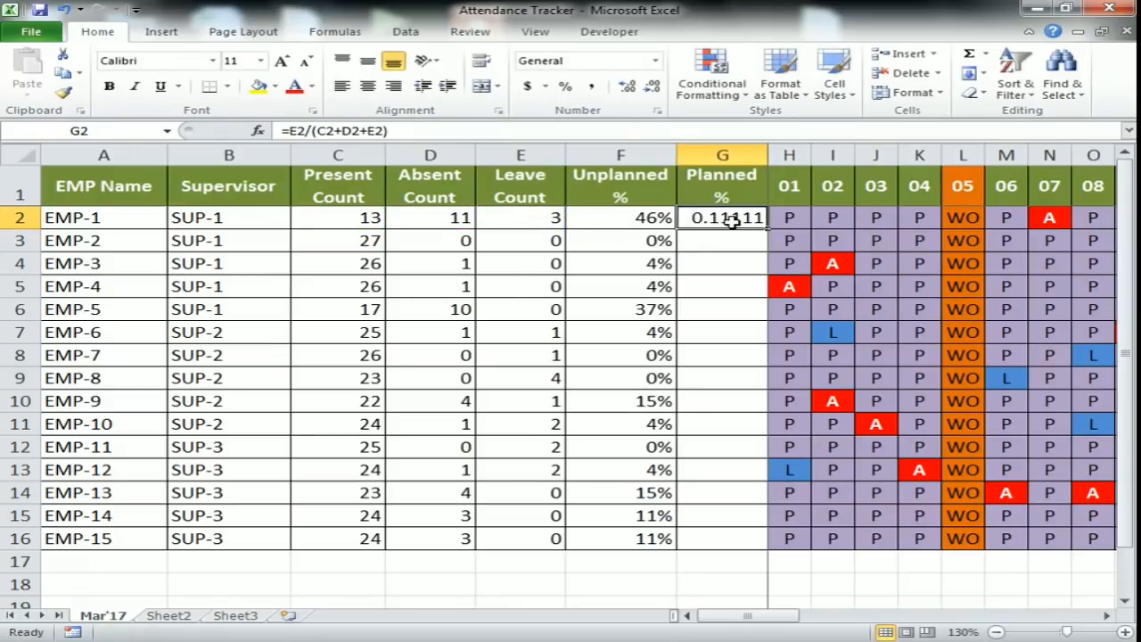
{"action": "key", "text": "ctrl+shift+5"}
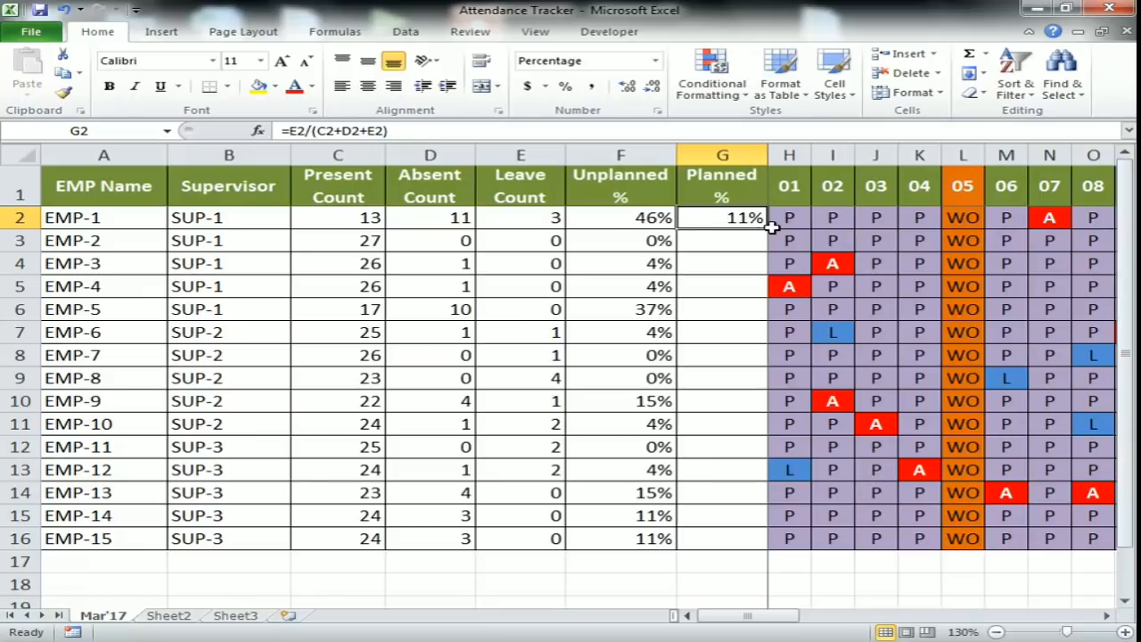
{"action": "double_click", "coordinate": [765, 228]}
{"action": "left_click", "coordinate": [725, 288]}
{"action": "left_click", "coordinate": [732, 222]}
Step: Apply orange gradient-fill data bars to the Present Count values in C2:C16
{"action": "scroll", "coordinate": [744, 275], "scroll_direction": "up", "scroll_amount": 1}
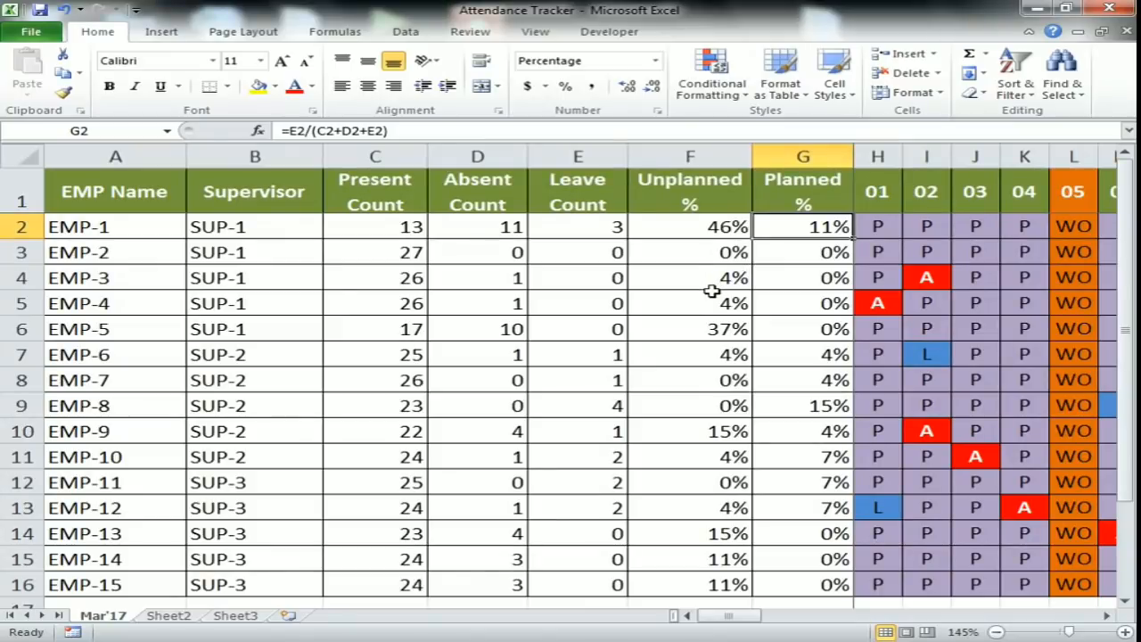
{"action": "scroll", "coordinate": [710, 291], "scroll_direction": "up", "scroll_amount": 2}
{"action": "scroll", "coordinate": [710, 291], "scroll_direction": "down", "scroll_amount": 1}
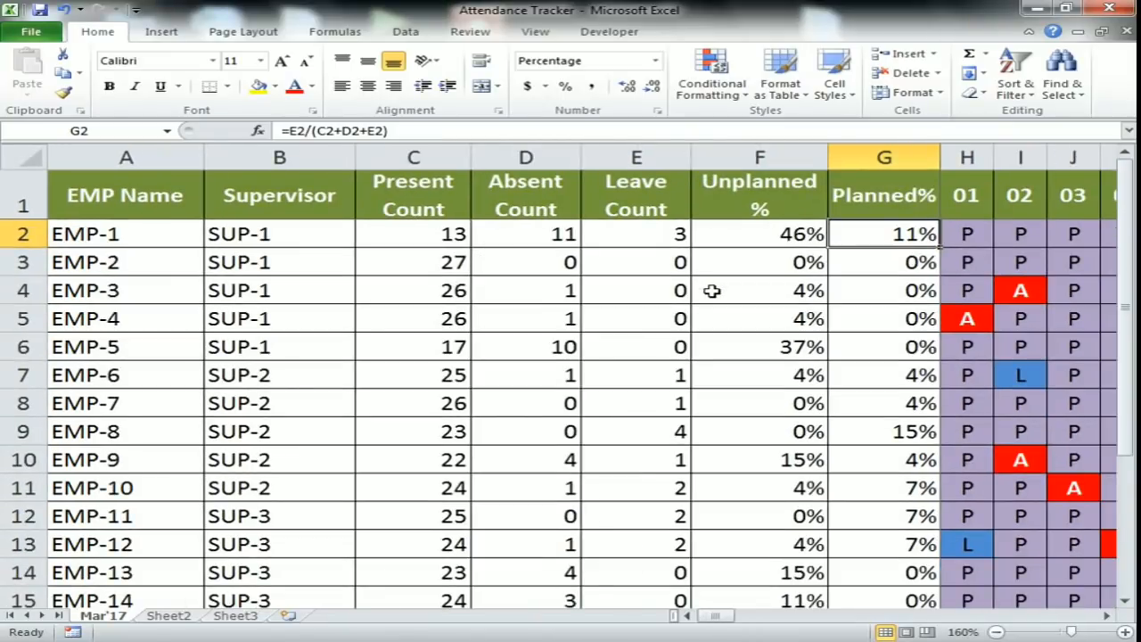
{"action": "left_click", "coordinate": [452, 231]}
{"action": "key", "text": "ctrl+Down"}
{"action": "key", "text": "ctrl+Up"}
{"action": "key", "text": "Down"}
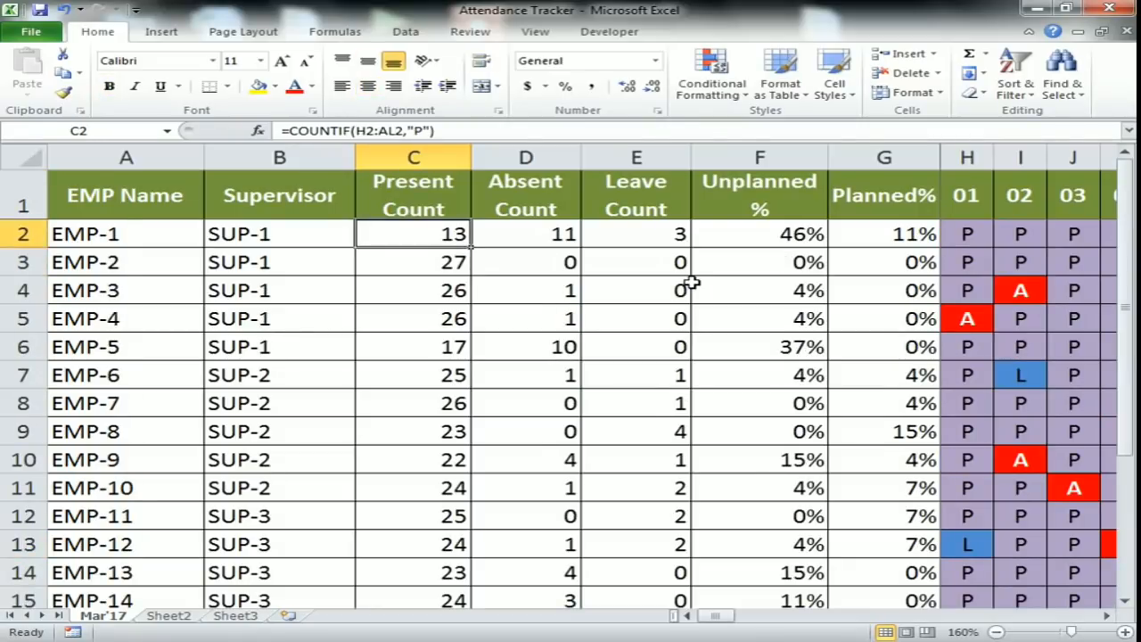
{"action": "key", "text": "ctrl+shift+Down"}
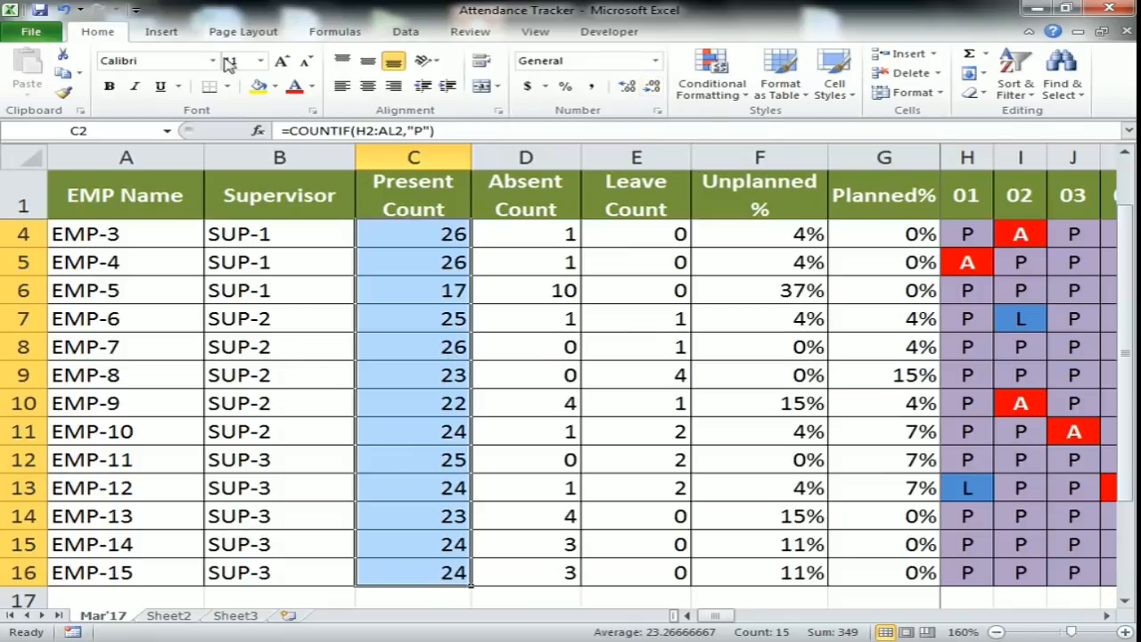
{"action": "left_click", "coordinate": [731, 82]}
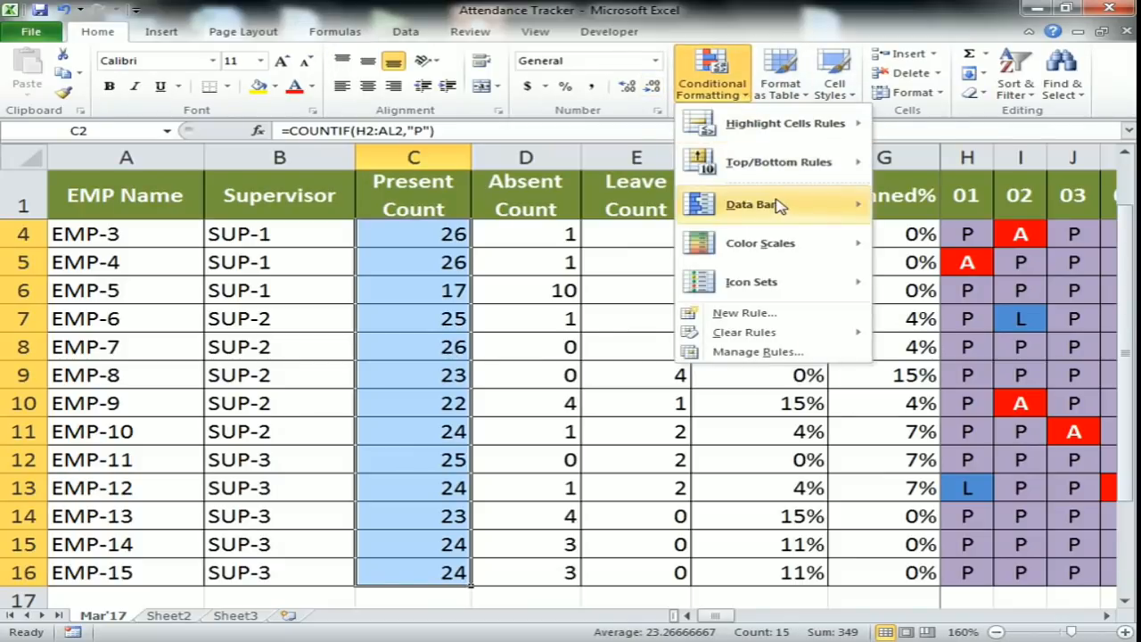
{"action": "mouse_move", "coordinate": [778, 205]}
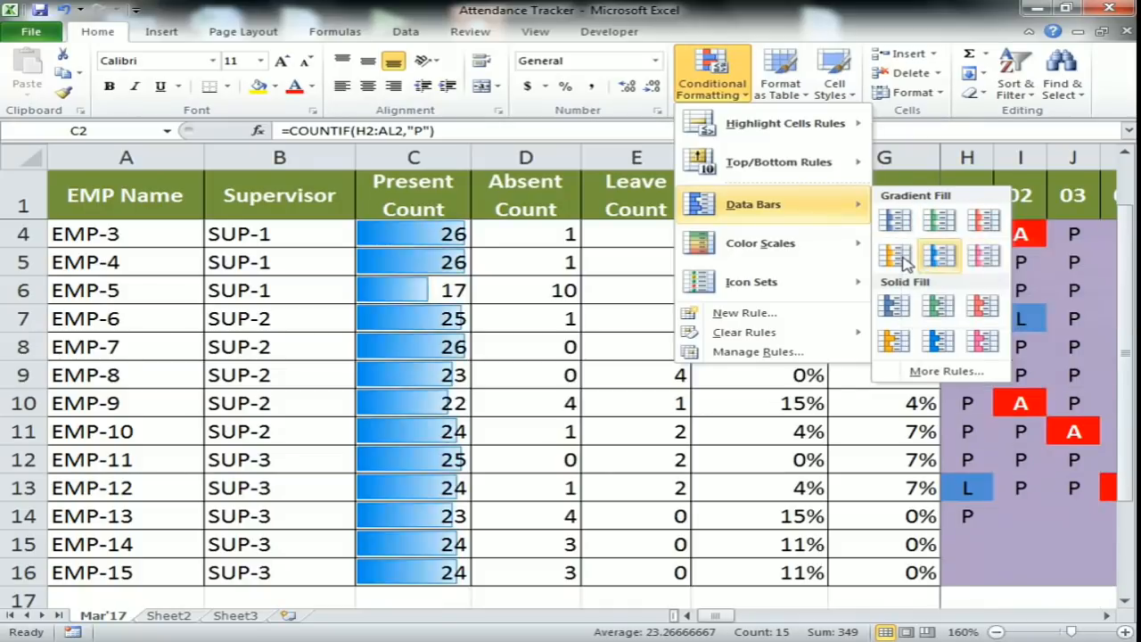
{"action": "left_click", "coordinate": [895, 255]}
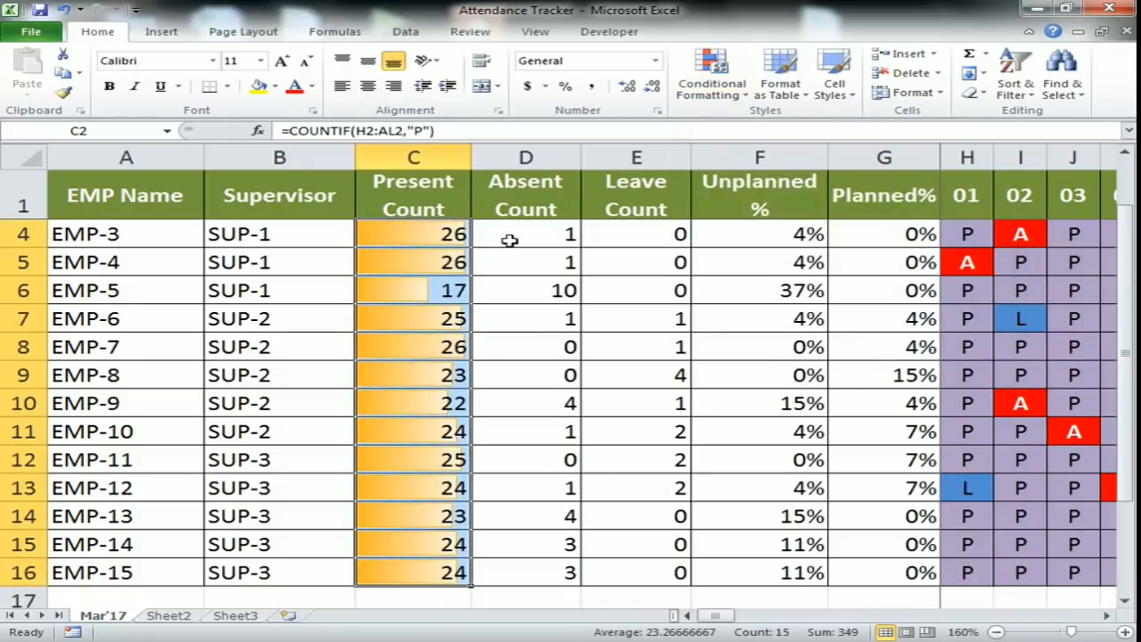
Step: Apply red gradient-fill data bars to the Absent Count values in D4:D16
{"action": "left_click", "coordinate": [547, 230]}
{"action": "key", "text": "ctrl+shift+Down"}
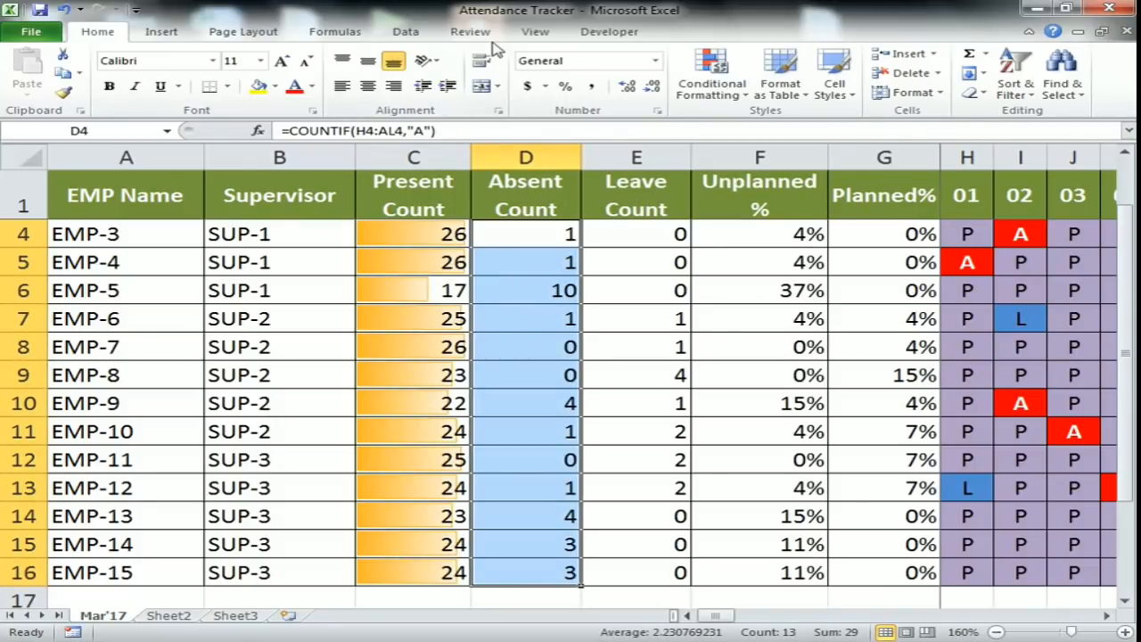
{"action": "left_click", "coordinate": [406, 31]}
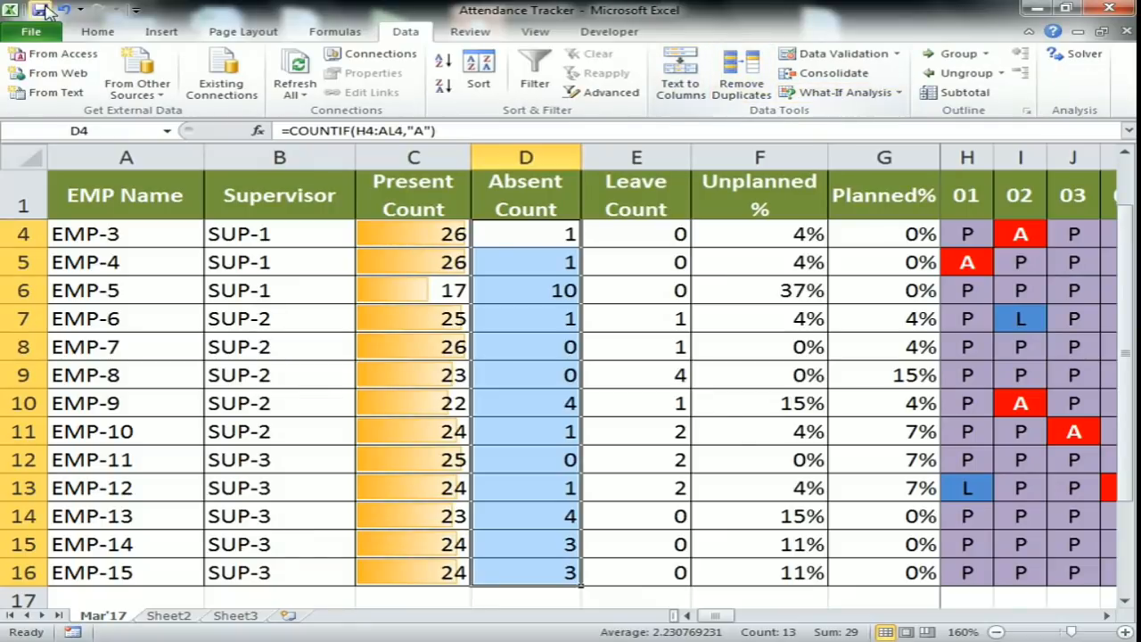
{"action": "left_click", "coordinate": [97, 31]}
{"action": "left_click", "coordinate": [749, 97]}
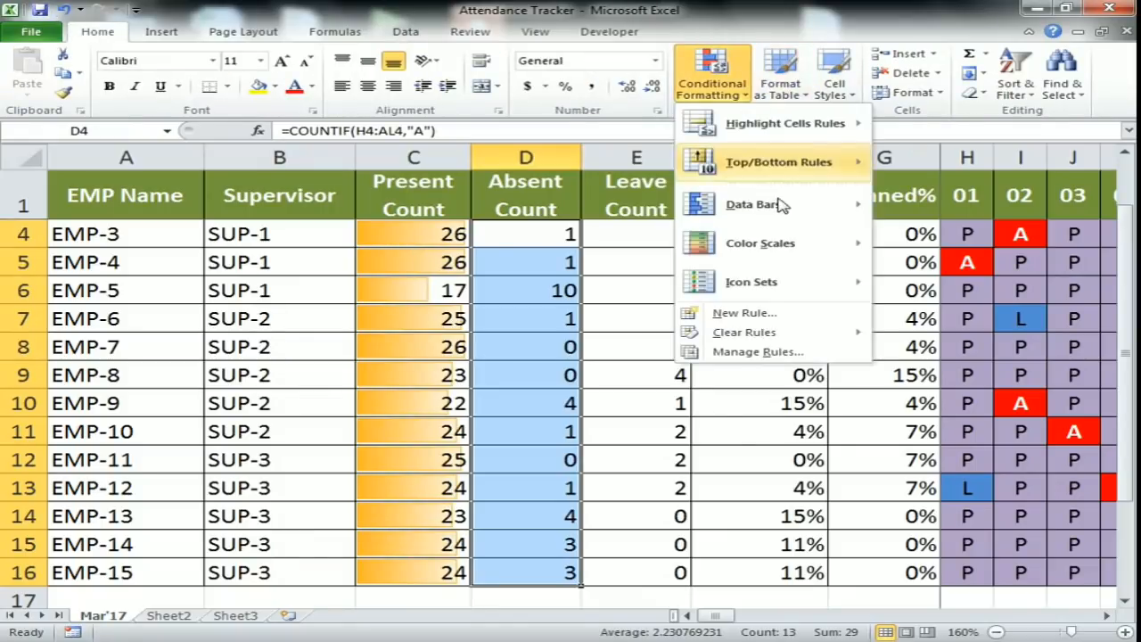
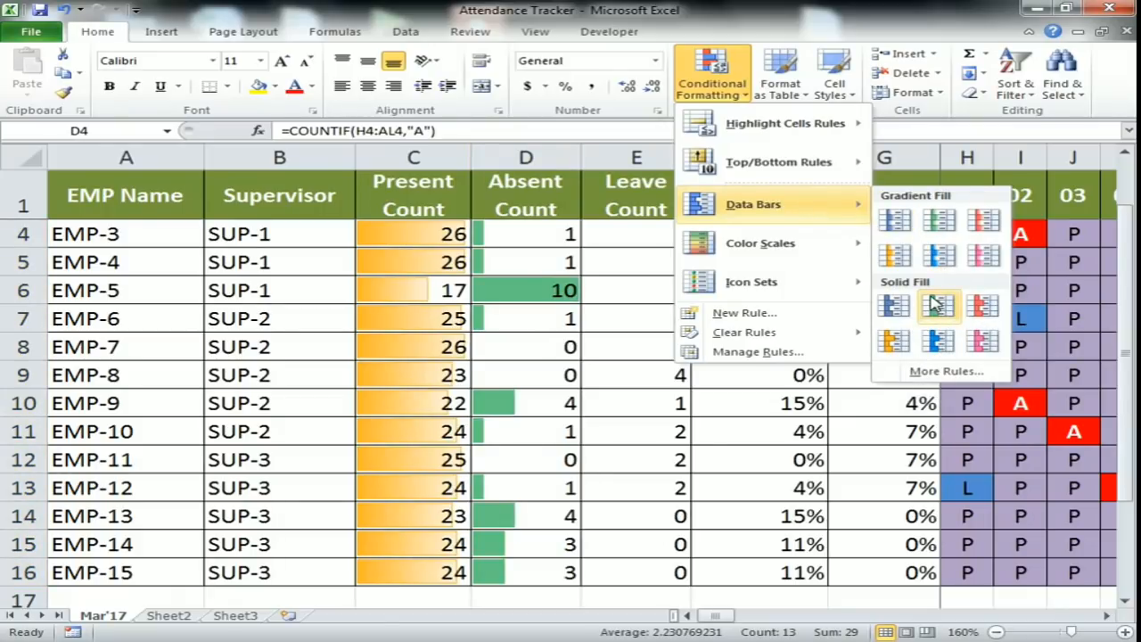
{"action": "left_click", "coordinate": [984, 220]}
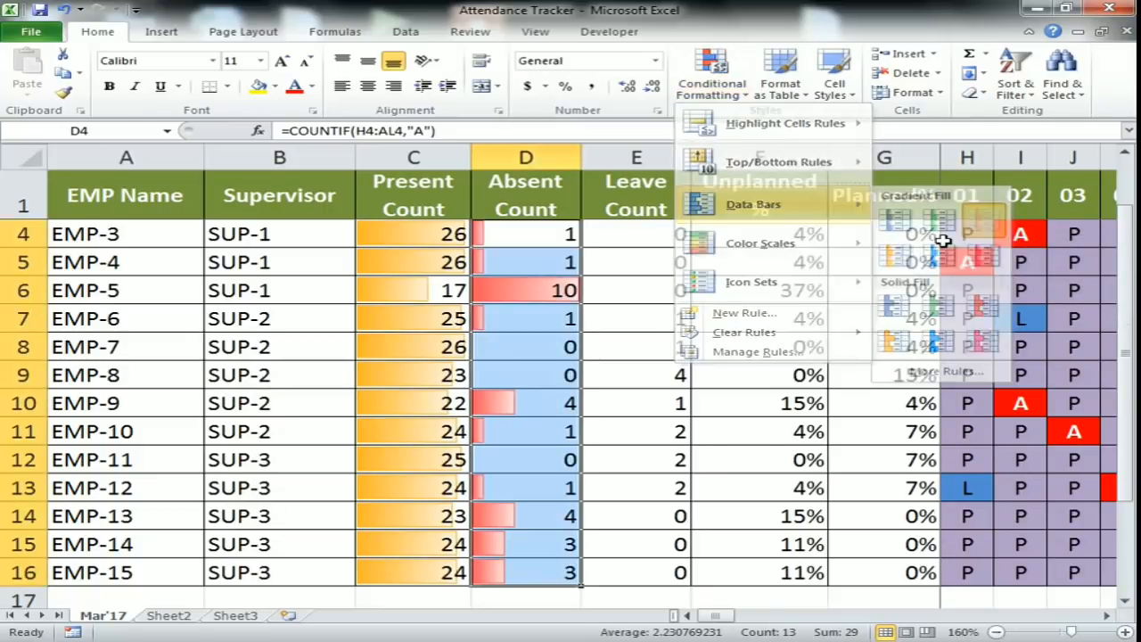
Step: Apply light blue gradient-fill data bars to the Leave Count values in E4:E16
{"action": "left_click_drag", "start_coordinate": [650, 233], "coordinate": [650, 572]}
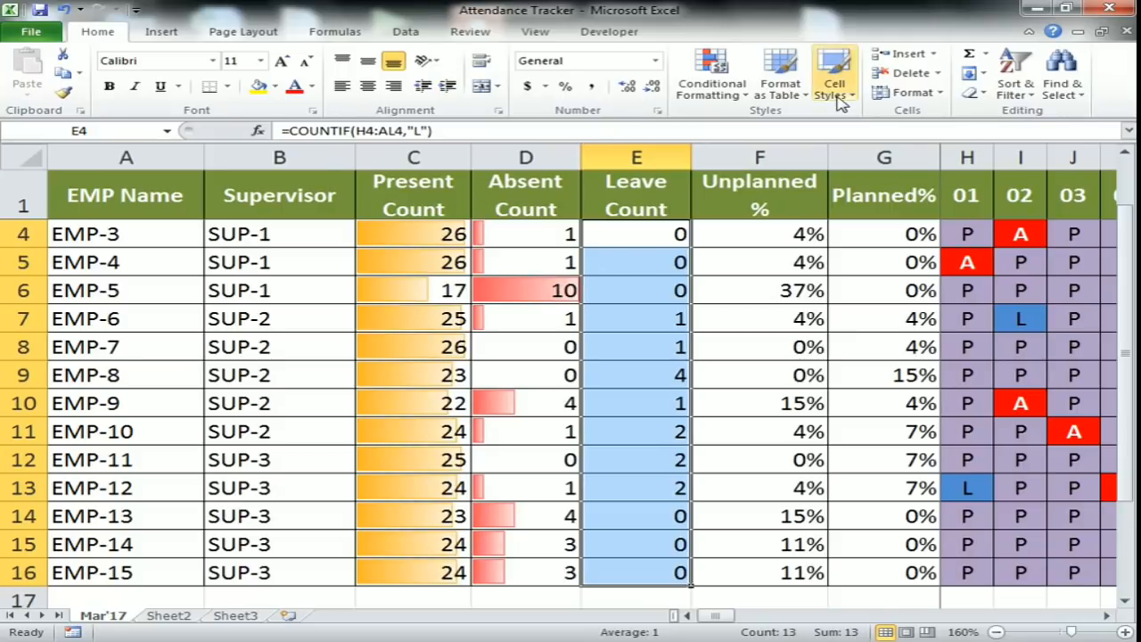
{"action": "left_click", "coordinate": [745, 89]}
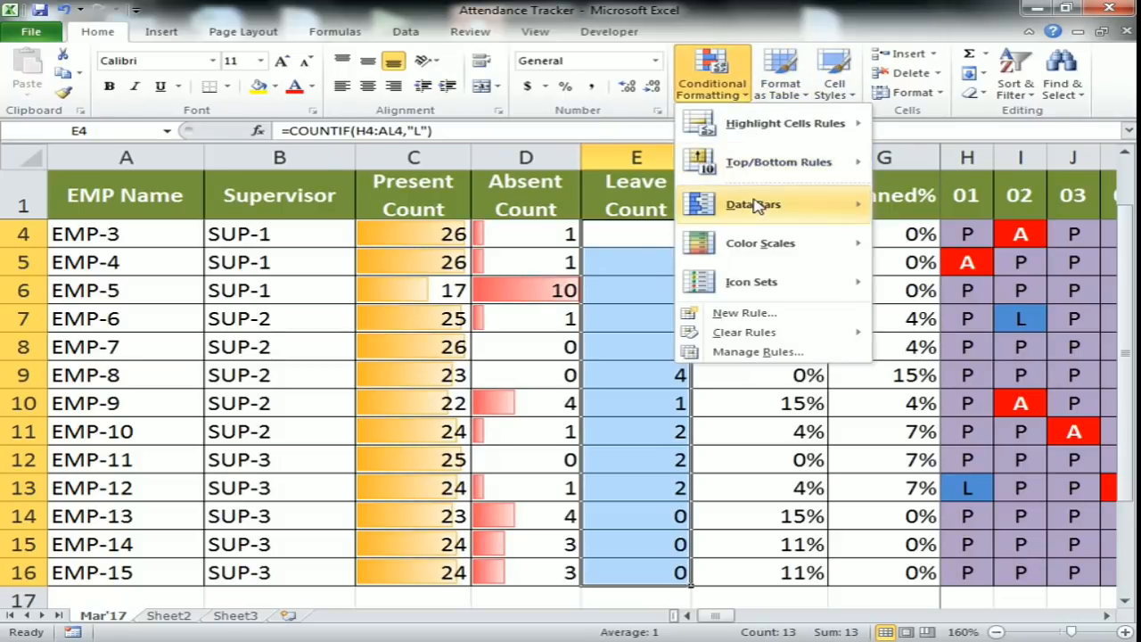
{"action": "left_click", "coordinate": [937, 254]}
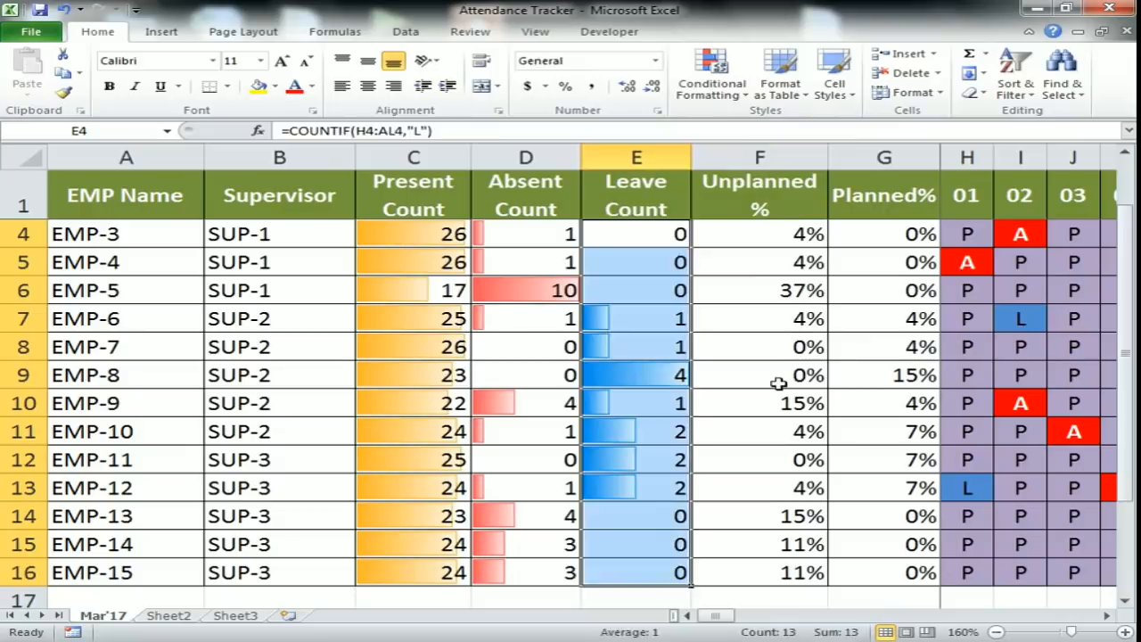
{"action": "left_click", "coordinate": [778, 383]}
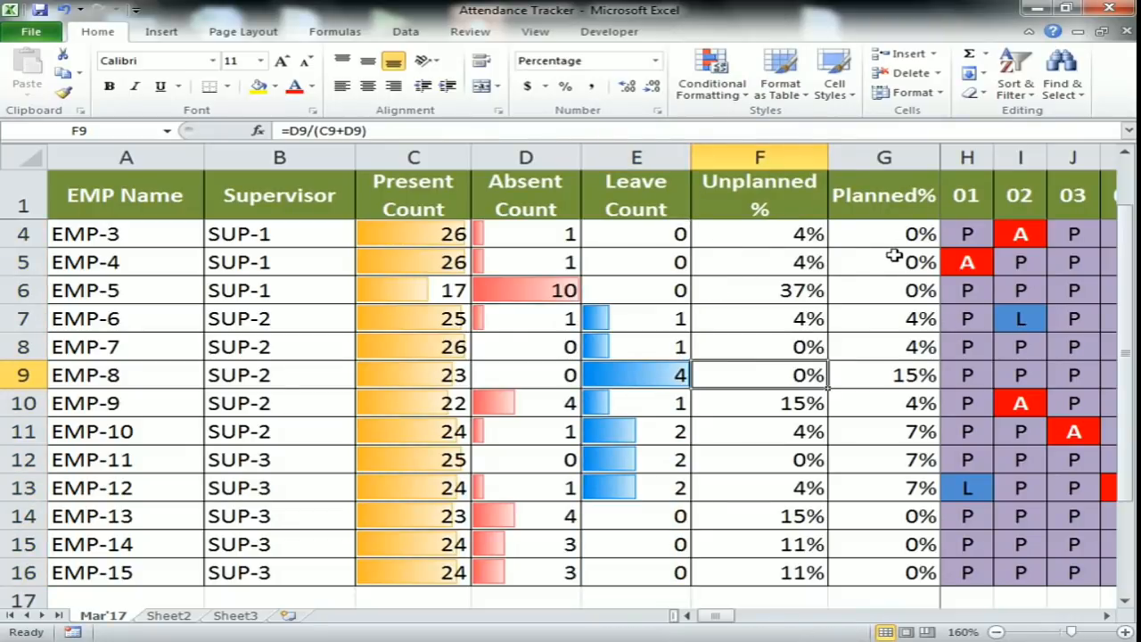
{"action": "left_click_drag", "start_coordinate": [762, 236], "coordinate": [806, 572]}
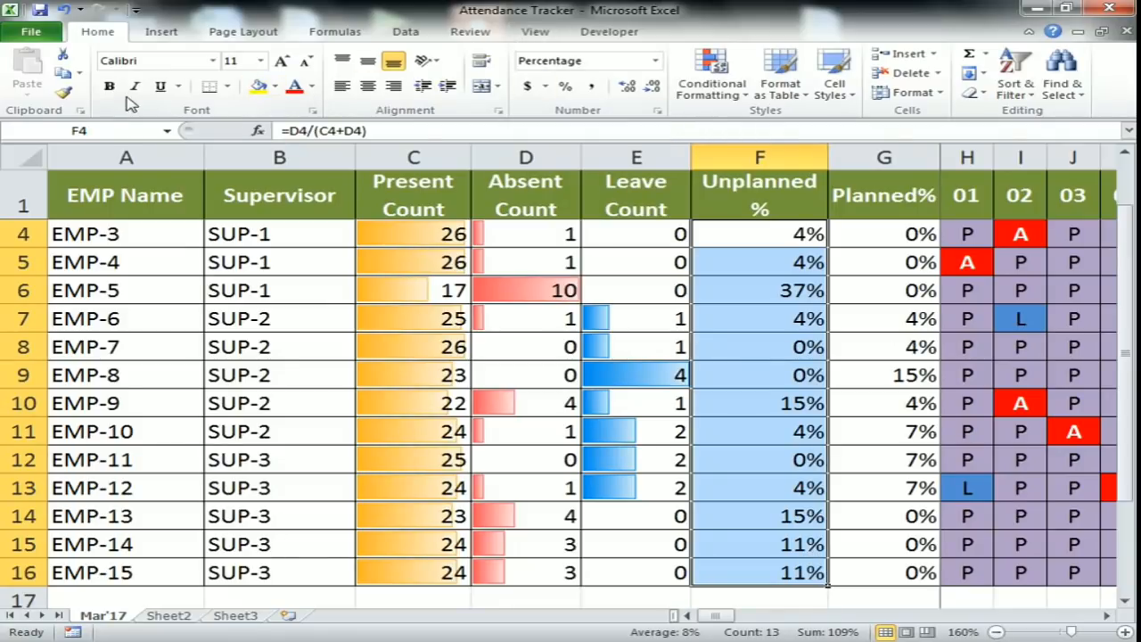
{"action": "left_click", "coordinate": [740, 98]}
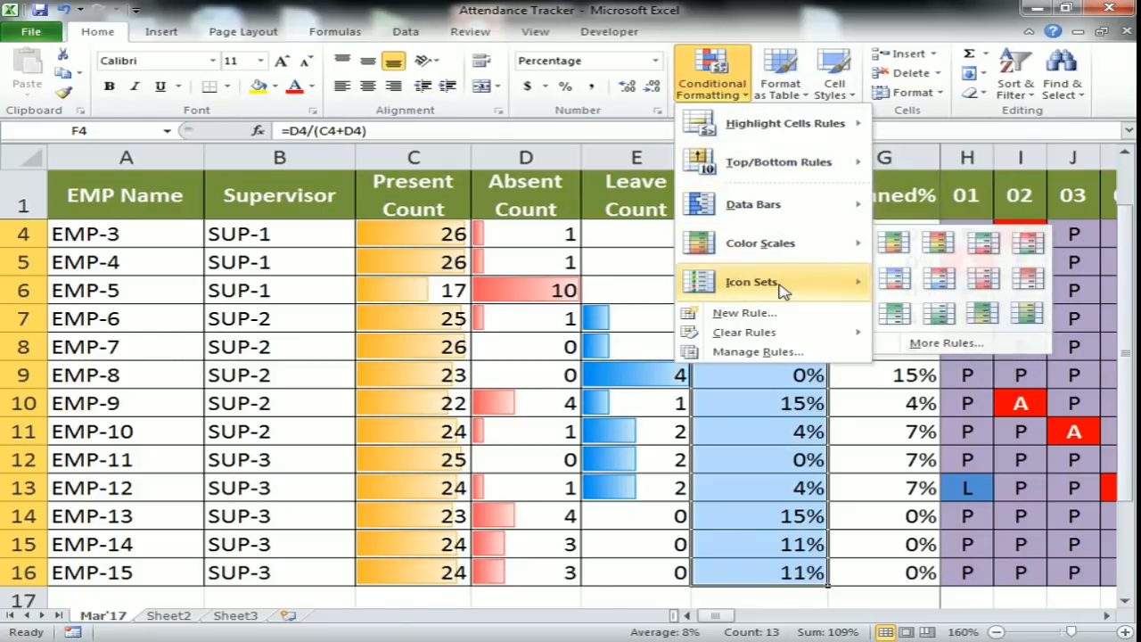
{"action": "mouse_move", "coordinate": [782, 287]}
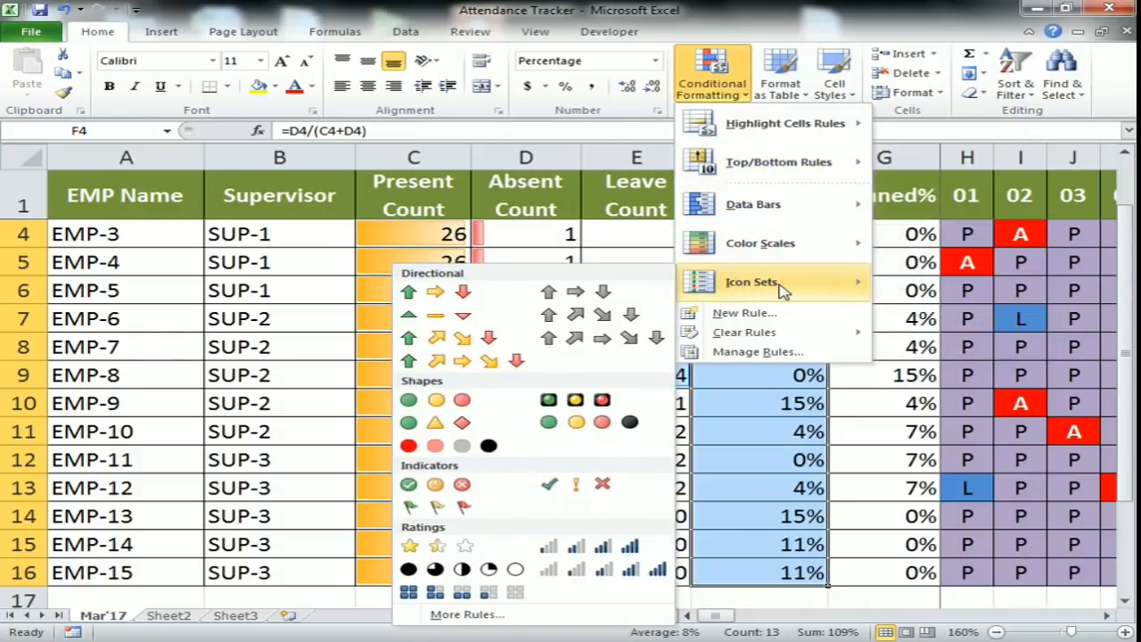
{"action": "mouse_move", "coordinate": [766, 204]}
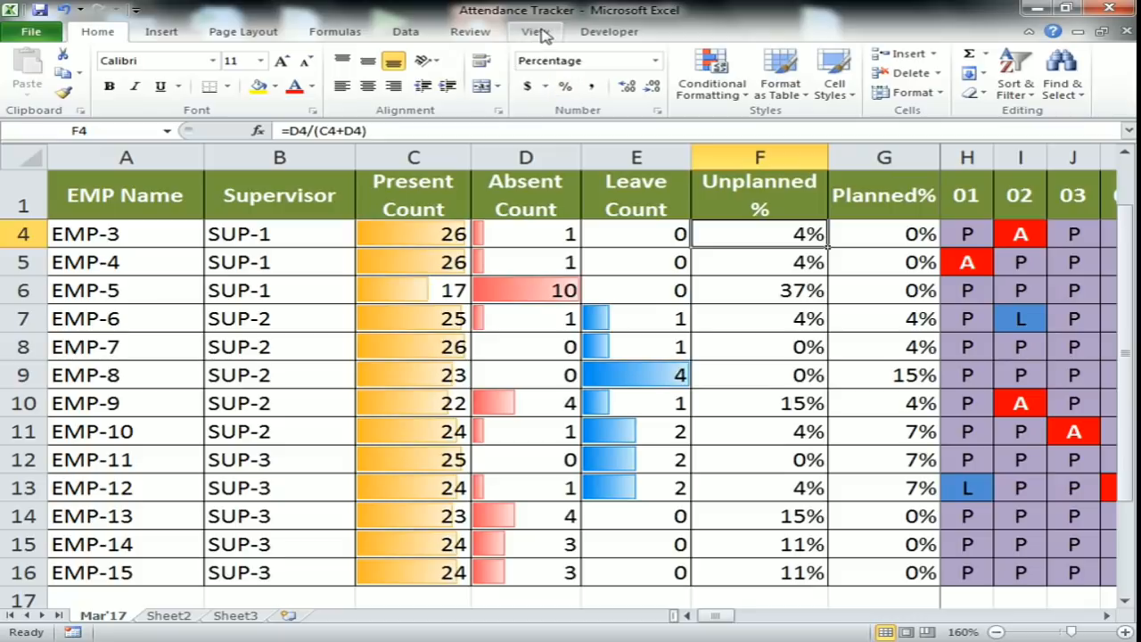
{"action": "left_click", "coordinate": [736, 100]}
{"action": "mouse_move", "coordinate": [776, 225]}
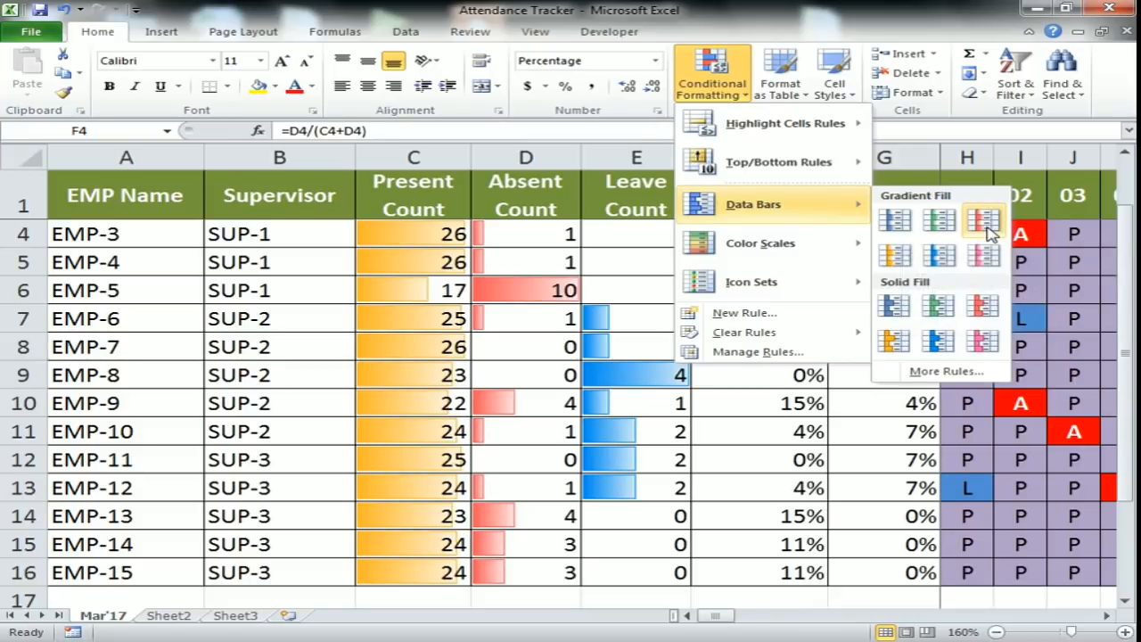
Step: Apply red gradient-fill data bars to the Unplanned % values in F4:F16
{"action": "left_click", "coordinate": [760, 238]}
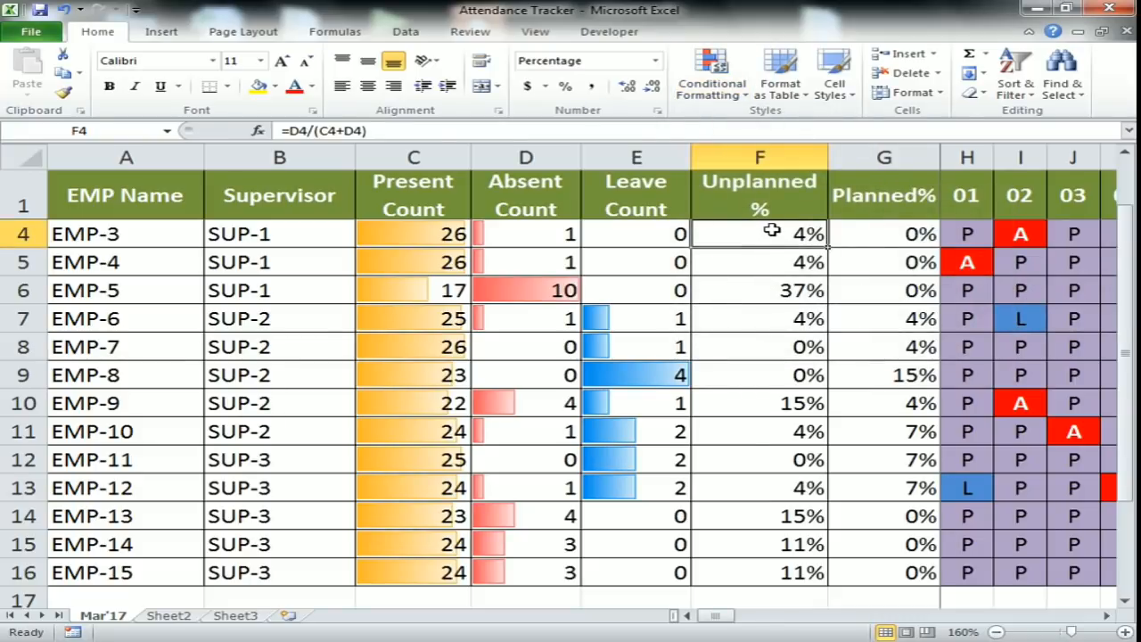
{"action": "key", "text": "ctrl+shift+Down"}
{"action": "left_click", "coordinate": [727, 89]}
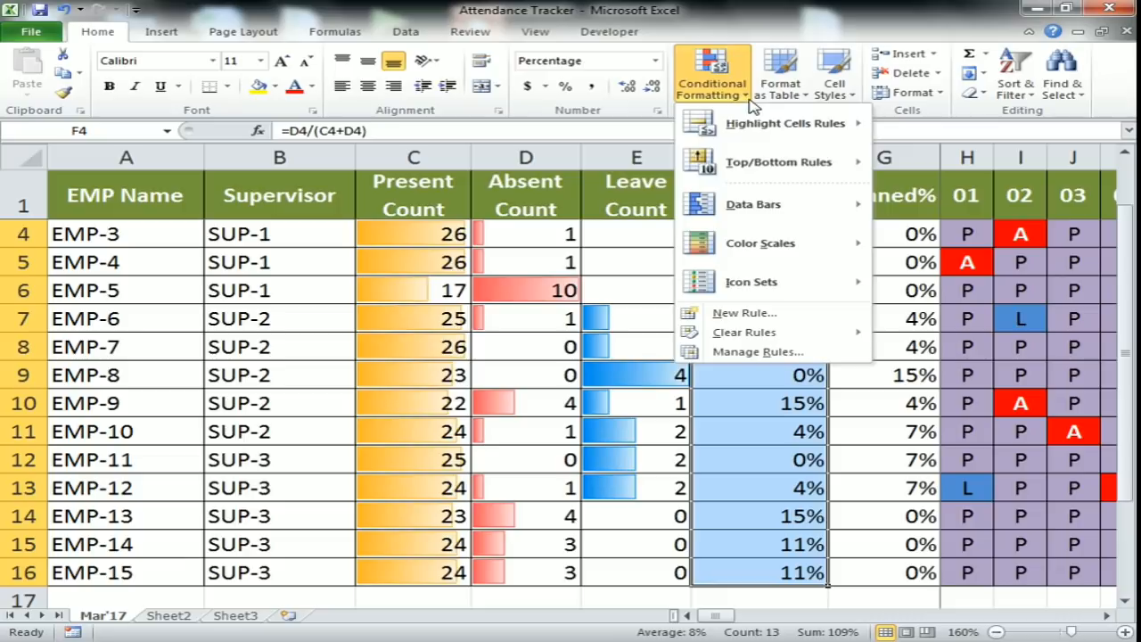
{"action": "mouse_move", "coordinate": [806, 221]}
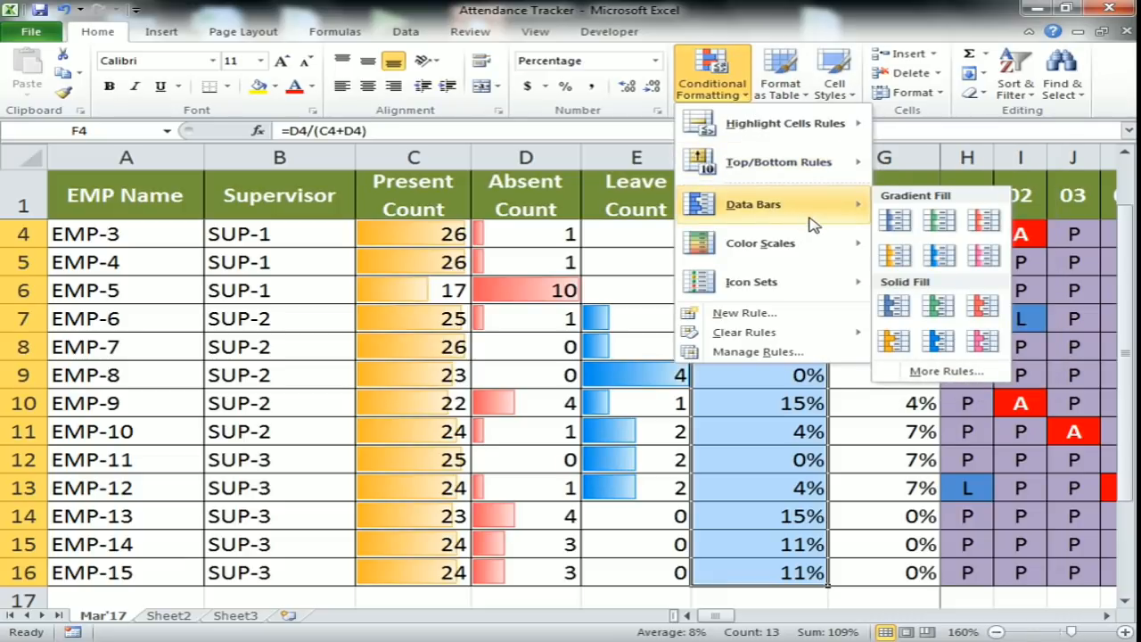
{"action": "left_click", "coordinate": [985, 223]}
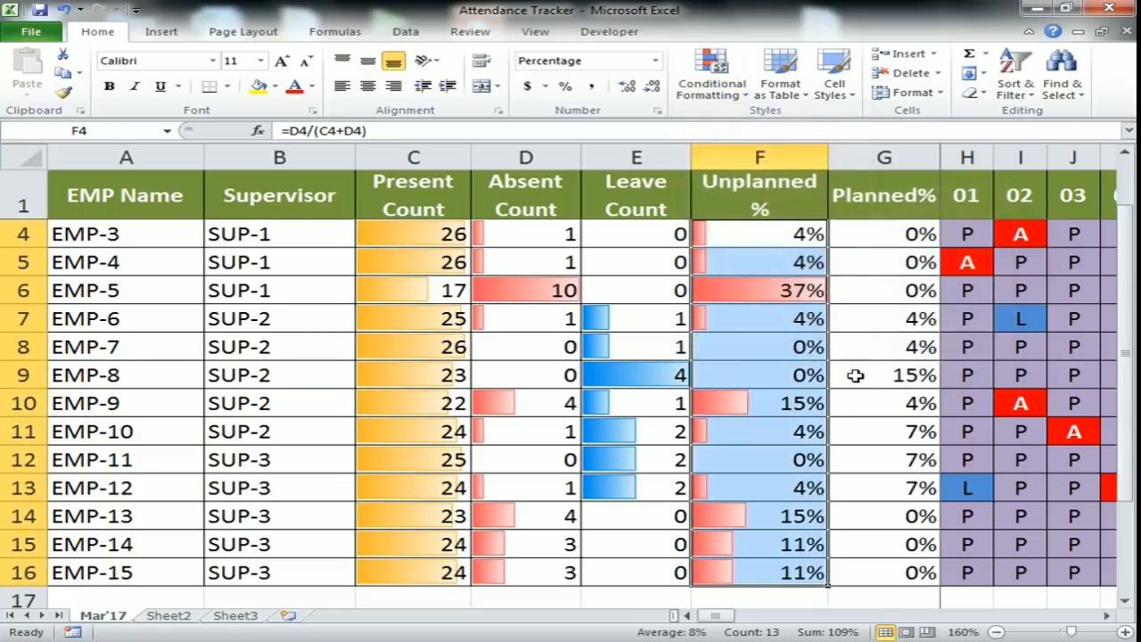
Step: Apply light blue gradient-fill data bars to the Planned% values in G4:G16
{"action": "left_click", "coordinate": [888, 253]}
{"action": "left_click", "coordinate": [888, 246]}
{"action": "key", "text": "ctrl+shift+Down"}
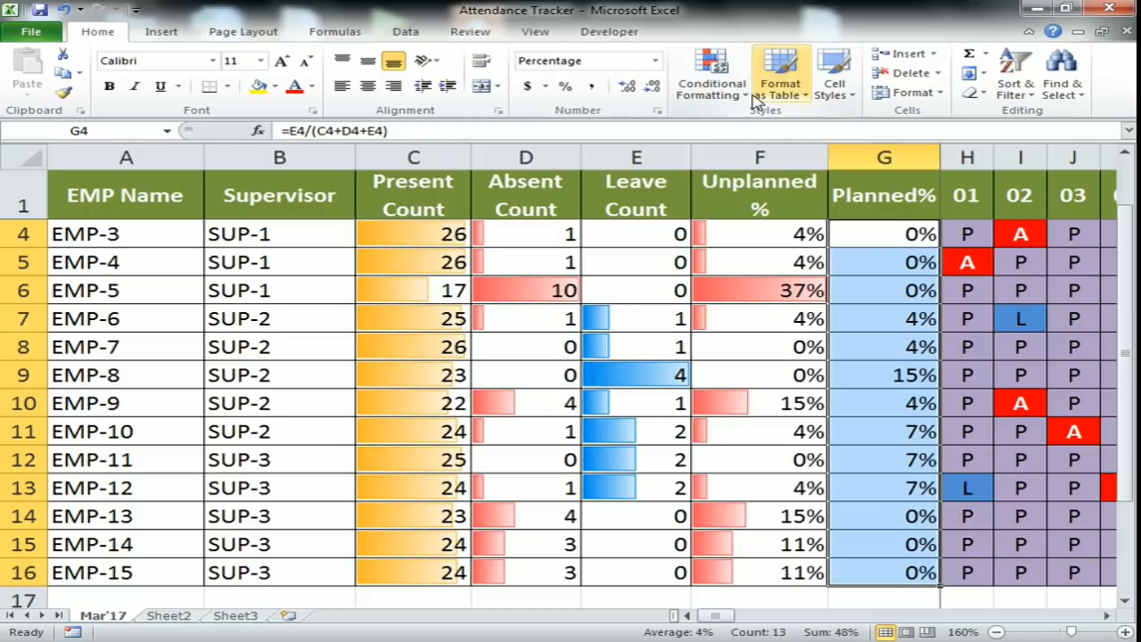
{"action": "left_click", "coordinate": [711, 85]}
{"action": "mouse_move", "coordinate": [753, 204]}
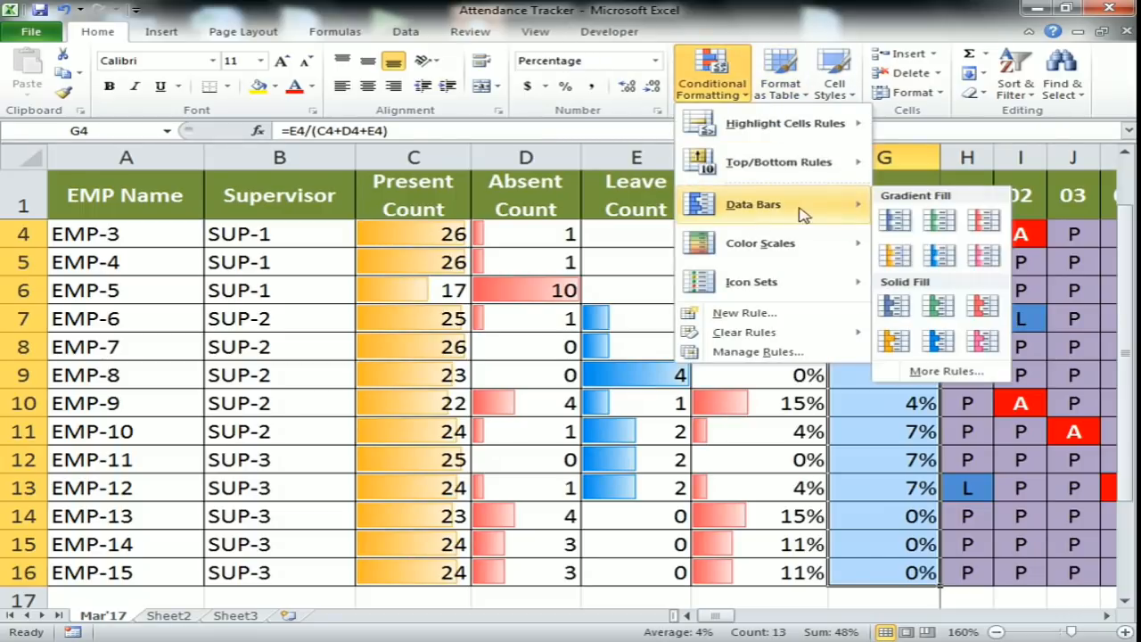
{"action": "left_click", "coordinate": [954, 268]}
{"action": "left_click", "coordinate": [909, 403]}
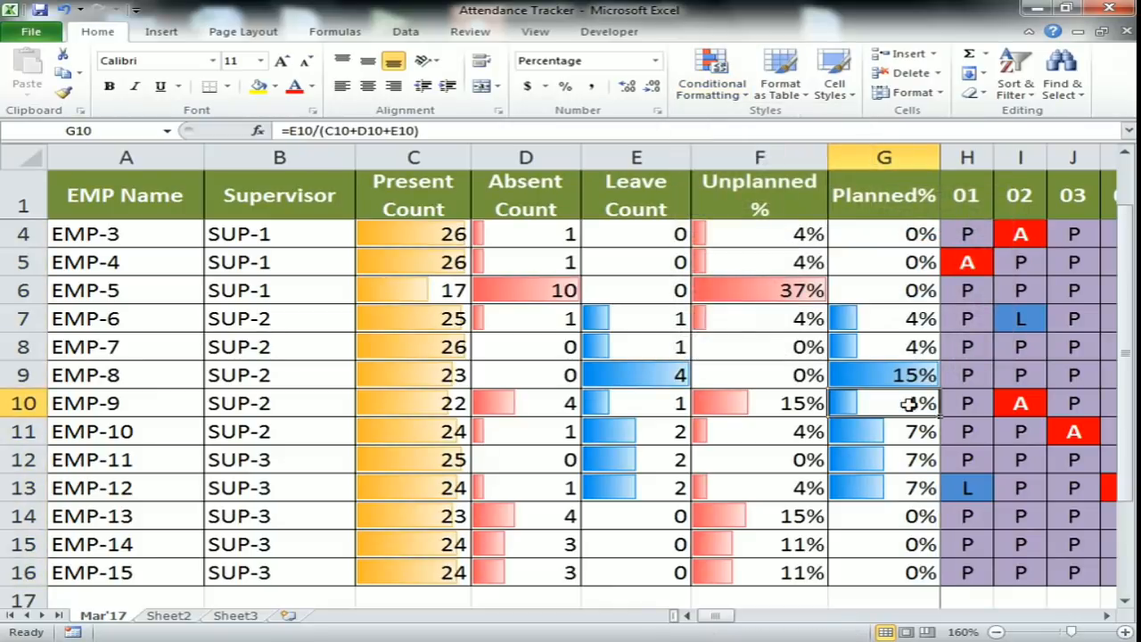
Step: Examine the data bars in the summary columns for all employees down to the end of the table
{"action": "key", "text": "Home"}
{"action": "key", "text": "ctrl+Down"}
{"action": "key", "text": "Down"}
{"action": "key", "text": "Down"}
{"action": "key", "text": "Down"}
{"action": "key", "text": "Down"}
{"action": "key", "text": "Down"}
{"action": "key", "text": "Down"}
{"action": "key", "text": "Down"}
{"action": "key", "text": "Down"}
{"action": "key", "text": "Down"}
{"action": "key", "text": "Down"}
{"action": "key", "text": "ctrl+Up"}
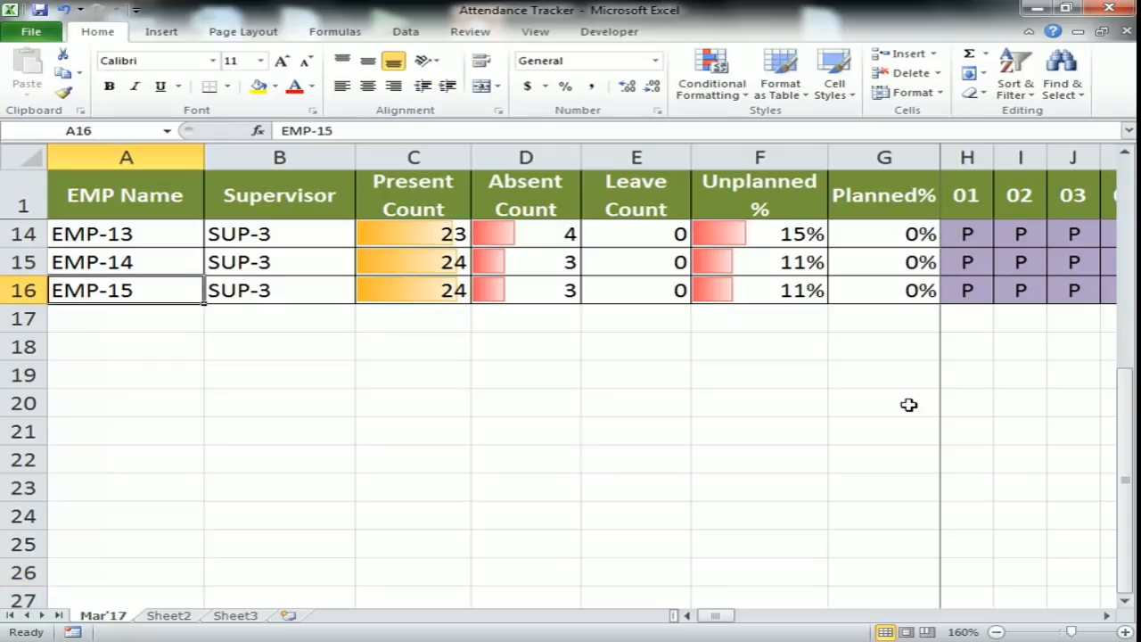
{"action": "key", "text": "ctrl+Home"}
{"action": "key", "text": "Right"}
{"action": "key", "text": "Up"}
{"action": "key", "text": "Down"}
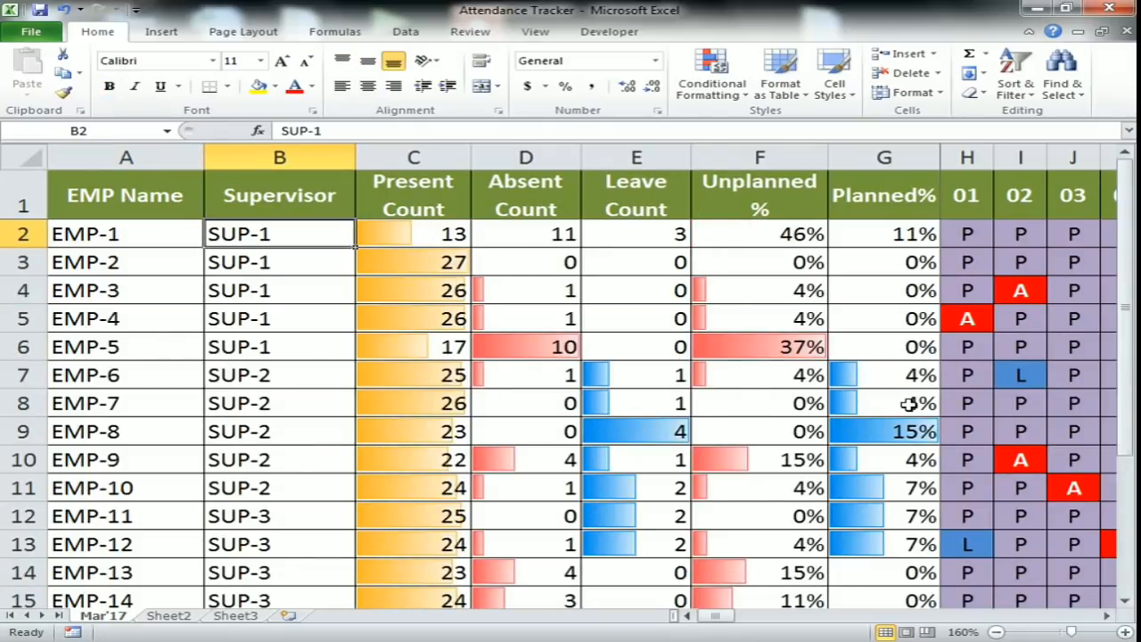
{"action": "key", "text": "Down"}
{"action": "key", "text": "Down"}
{"action": "key", "text": "Down"}
{"action": "key", "text": "Down"}
{"action": "key", "text": "Down"}
{"action": "key", "text": "Down"}
{"action": "key", "text": "Down"}
{"action": "key", "text": "Down"}
{"action": "key", "text": "Down"}
{"action": "key", "text": "Down"}
{"action": "key", "text": "Down"}
{"action": "key", "text": "Down"}
{"action": "key", "text": "Down"}
{"action": "key", "text": "Down"}
{"action": "key", "text": "Down"}
{"action": "key", "text": "Down"}
{"action": "key", "text": "Down"}
{"action": "key", "text": "Down"}
{"action": "key", "text": "Down"}
{"action": "key", "text": "Down"}
{"action": "key", "text": "Right"}
{"action": "key", "text": "Right"}
{"action": "key", "text": "Up"}
{"action": "key", "text": "Up"}
{"action": "key", "text": "Up"}
{"action": "key", "text": "Up"}
{"action": "key", "text": "Up"}
{"action": "key", "text": "Up"}
{"action": "key", "text": "Left"}
{"action": "key", "text": "Left"}
{"action": "key", "text": "Right"}
{"action": "key", "text": "Down"}
{"action": "key", "text": "Down"}
{"action": "key", "text": "Down"}
{"action": "key", "text": "Down"}
{"action": "key", "text": "Down"}
{"action": "key", "text": "Down"}
{"action": "key", "text": "Down"}
{"action": "key", "text": "Down"}
{"action": "key", "text": "Up"}
{"action": "key", "text": "Up"}
{"action": "key", "text": "Up"}
{"action": "key", "text": "Up"}
{"action": "key", "text": "Up"}
{"action": "key", "text": "Up"}
{"action": "key", "text": "Up"}
{"action": "key", "text": "Up"}
{"action": "scroll", "coordinate": [908, 404], "scroll_direction": "up", "scroll_amount": 5}
Step: Turn off the gridlines and the row and column headings on the Mar'17 sheet
{"action": "scroll", "coordinate": [908, 405], "scroll_direction": "down", "scroll_amount": 1, "text": "ctrl"}
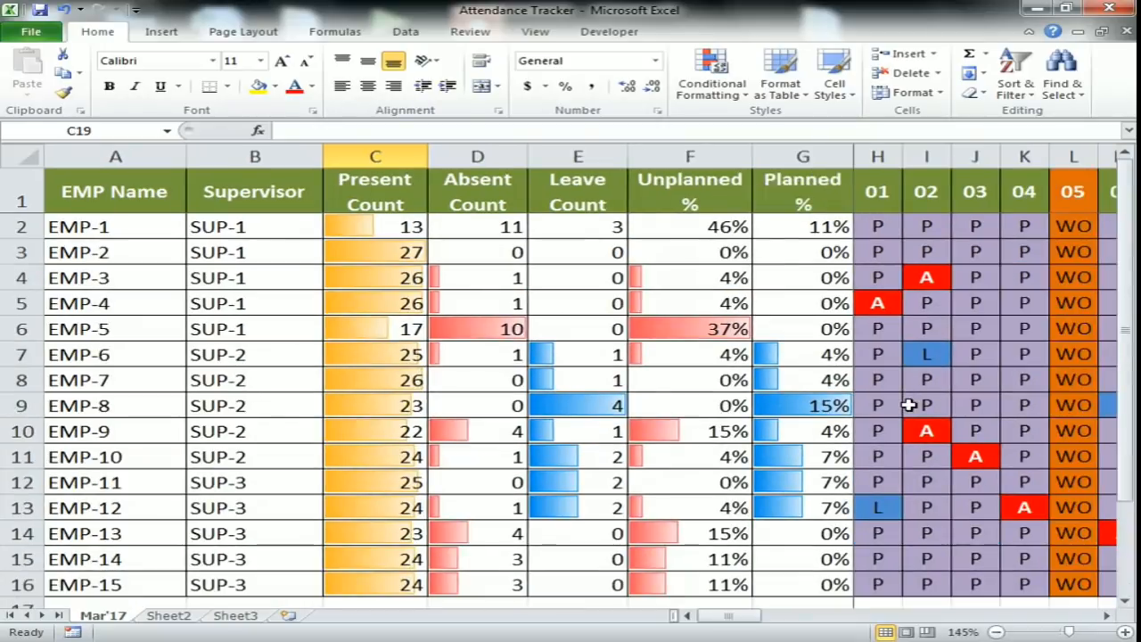
{"action": "scroll", "coordinate": [908, 405], "scroll_direction": "down", "scroll_amount": 3, "text": "ctrl"}
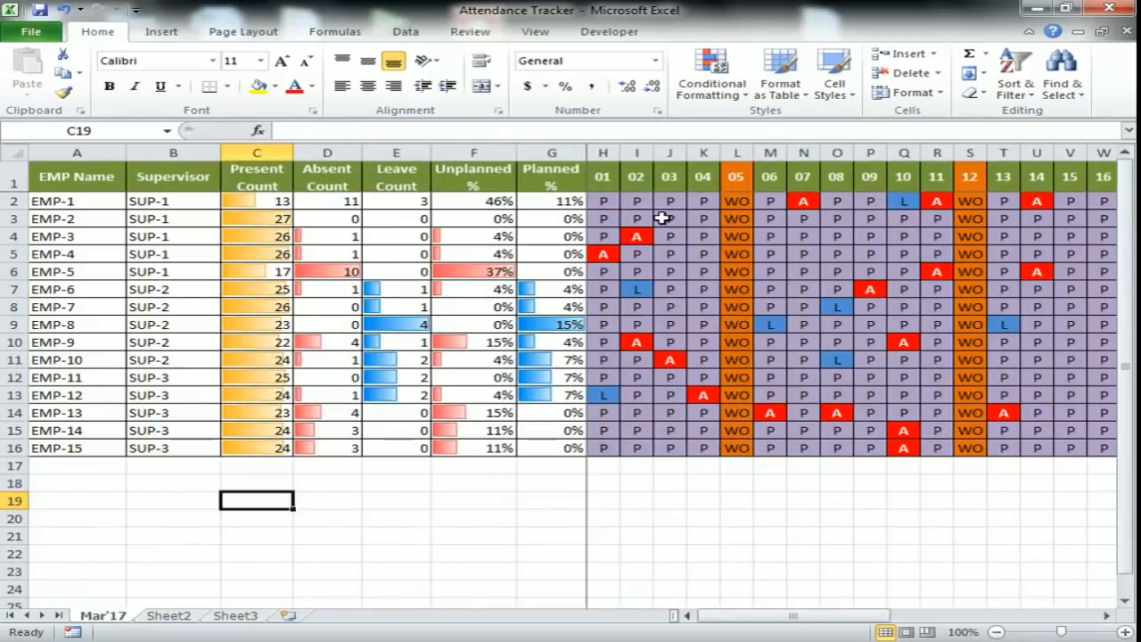
{"action": "left_click", "coordinate": [772, 176]}
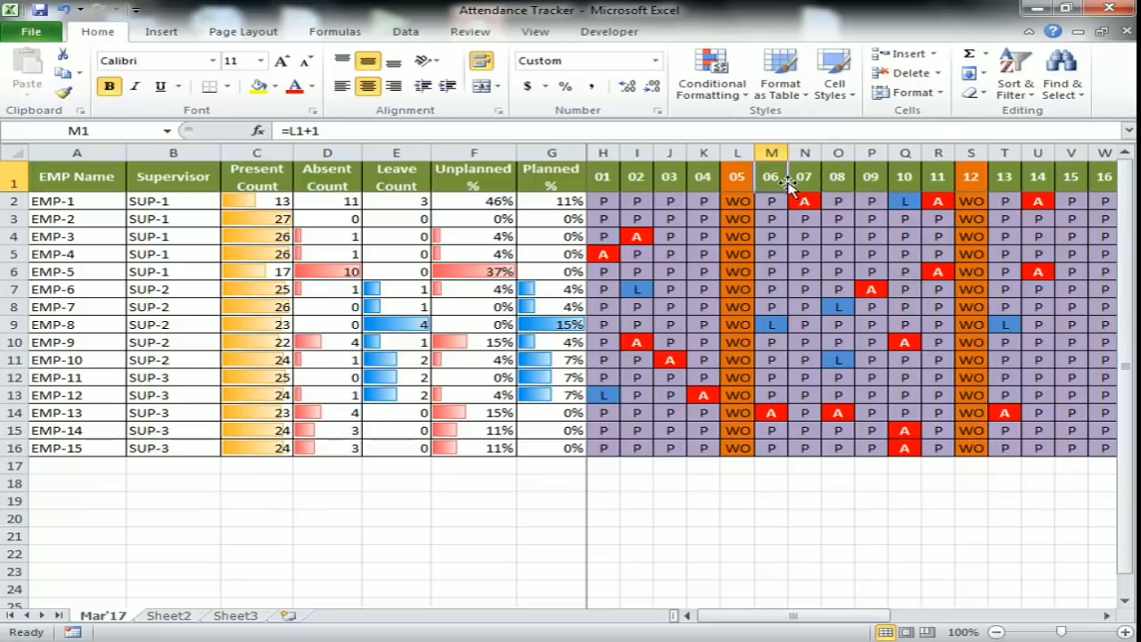
{"action": "left_click", "coordinate": [535, 32]}
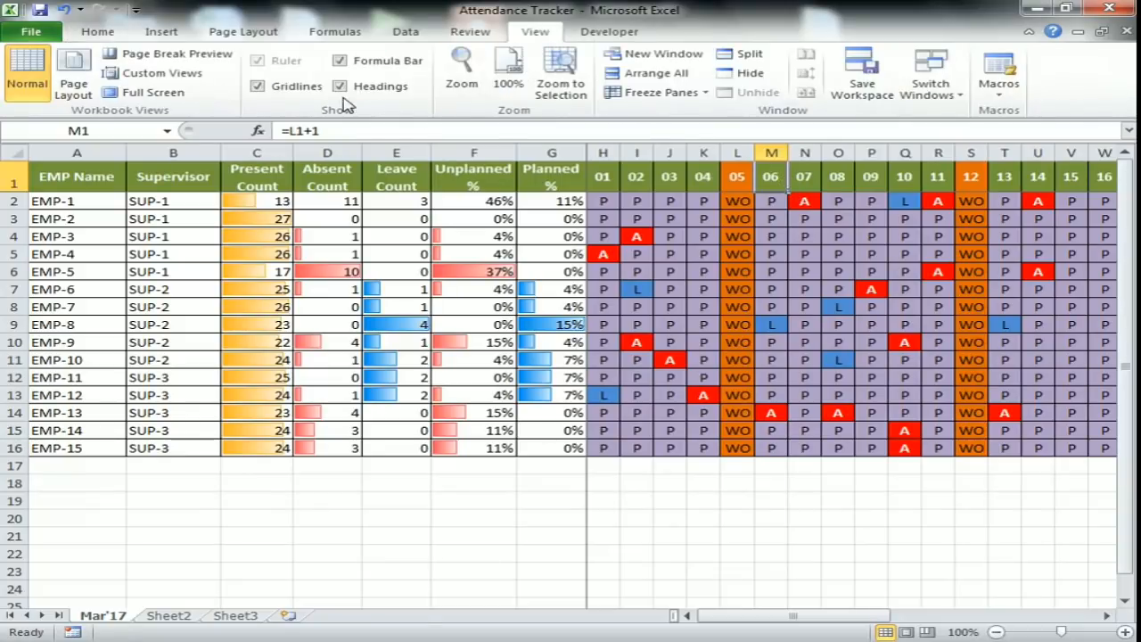
{"action": "left_click", "coordinate": [359, 94]}
{"action": "left_click", "coordinate": [277, 86]}
{"action": "left_click", "coordinate": [475, 413]}
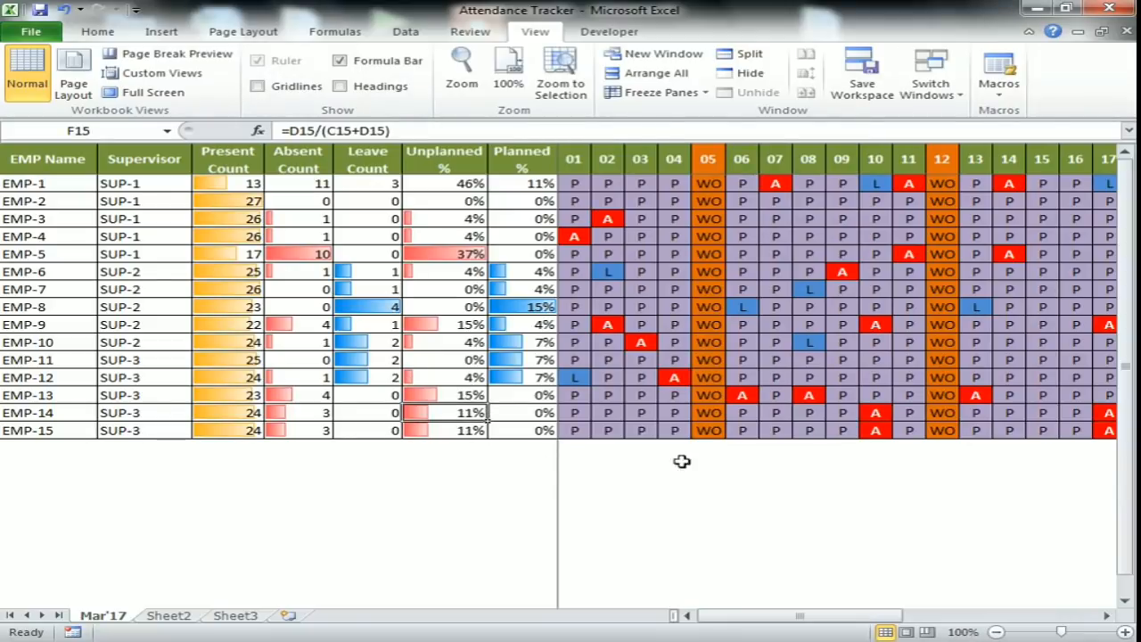
Step: Hide all unused rows from row 19 down to the end of the sheet
{"action": "left_click", "coordinate": [435, 452]}
{"action": "key", "text": "Down"}
{"action": "key", "text": "Down"}
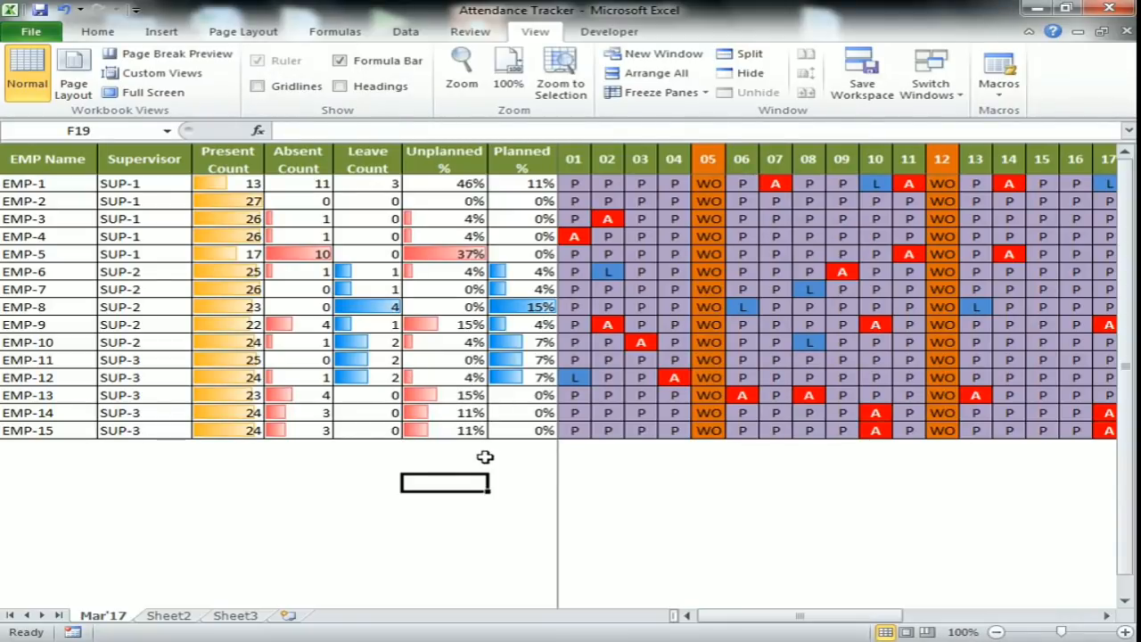
{"action": "key", "text": "ctrl+shift+Down"}
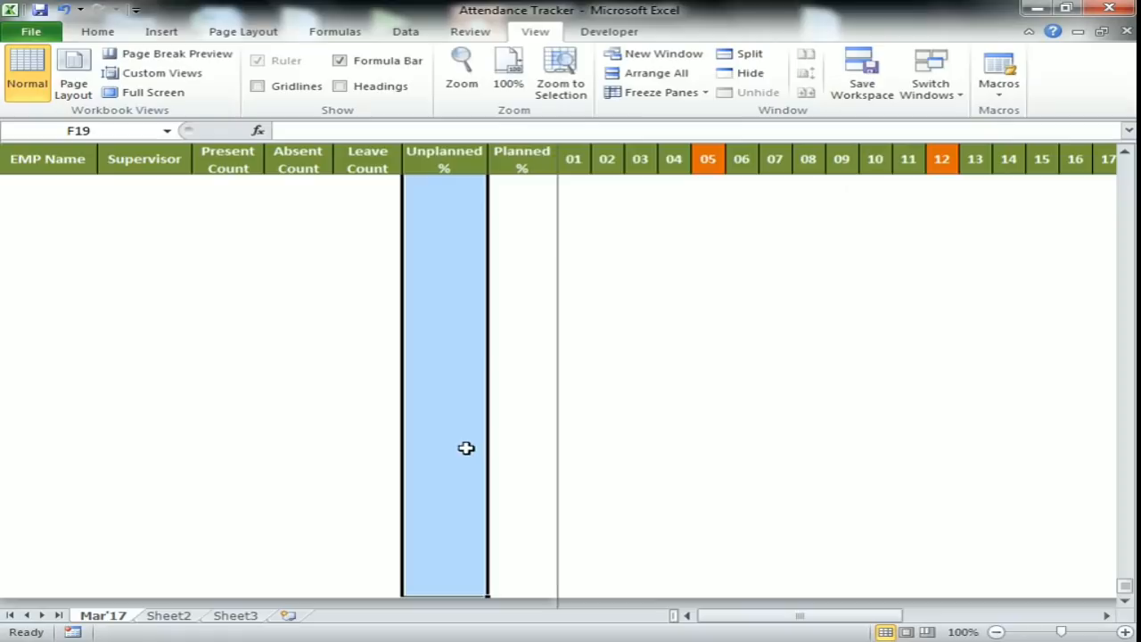
{"action": "right_click", "coordinate": [466, 448]}
{"action": "key", "text": "Escape"}
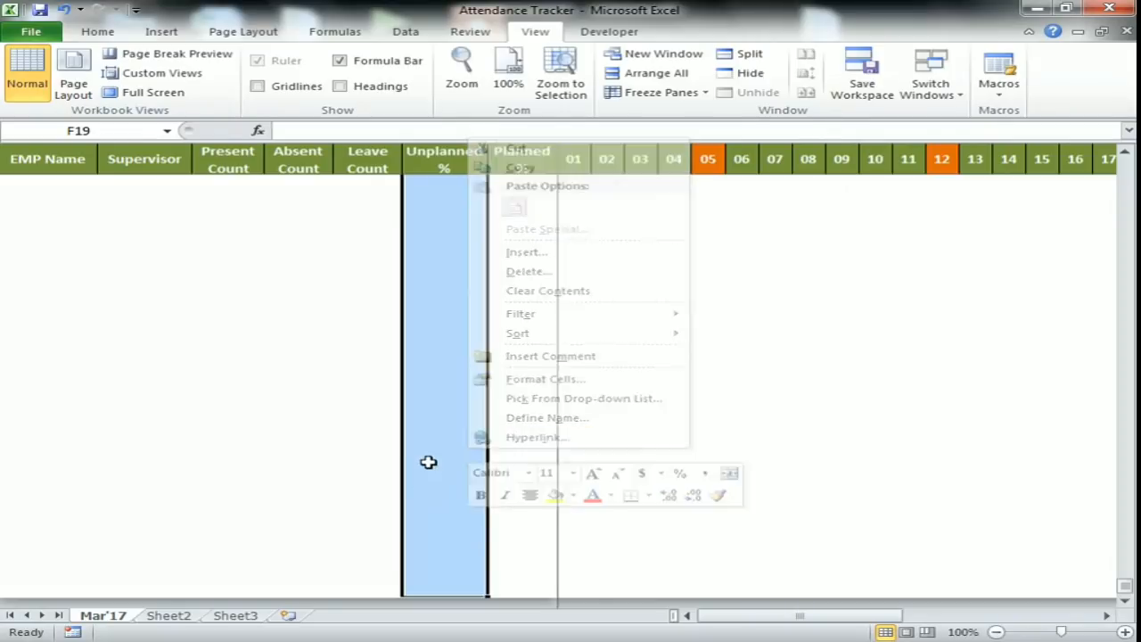
{"action": "key", "text": "shift+space"}
{"action": "right_click", "coordinate": [428, 461]}
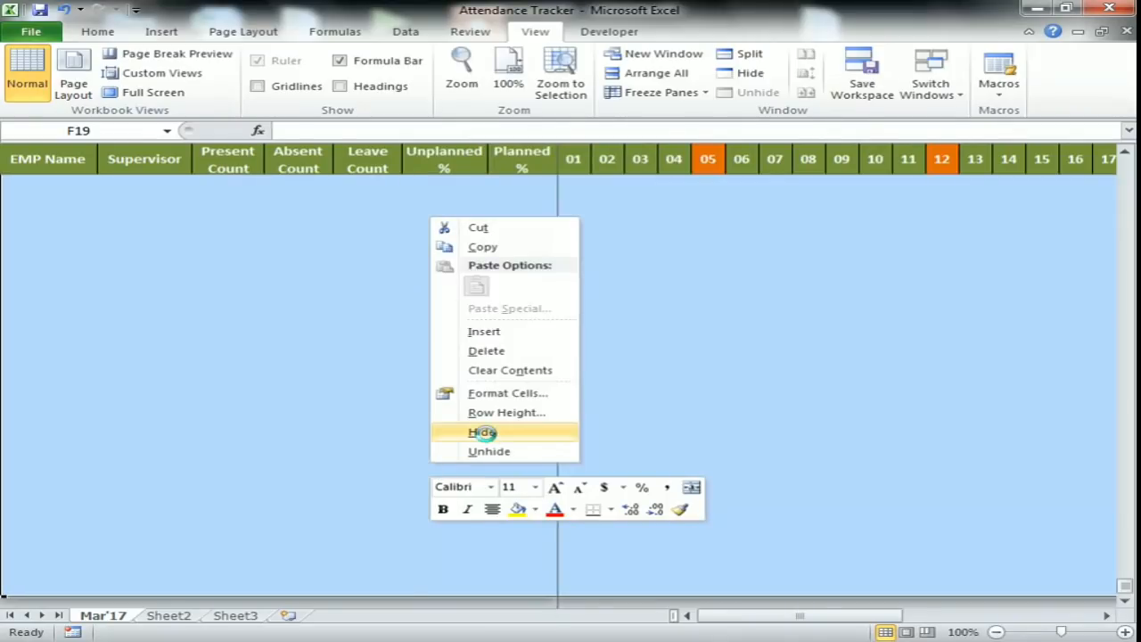
{"action": "left_click", "coordinate": [481, 432]}
{"action": "key", "text": "Up"}
{"action": "key", "text": "ctrl+z"}
{"action": "key", "text": "Up"}
Step: Hide all unused columns from AN to the last column of the sheet
{"action": "key", "text": "ctrl+Right"}
{"action": "key", "text": "Left"}
{"action": "key", "text": "Right"}
{"action": "key", "text": "ctrl+shift+Right"}
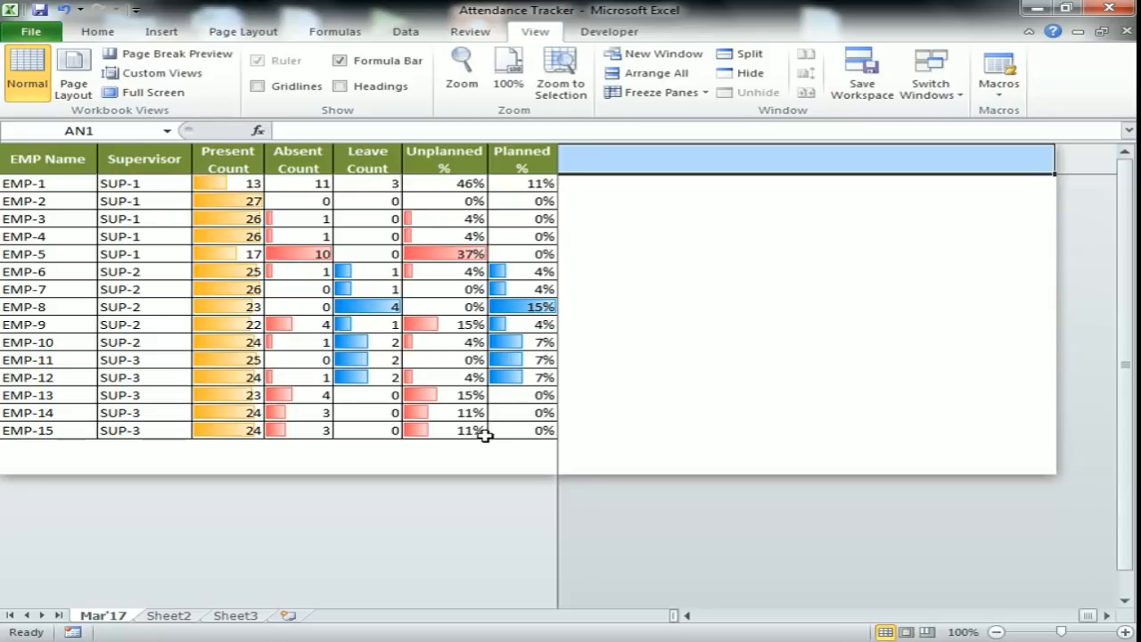
{"action": "key", "text": "ctrl+shift+Down"}
{"action": "right_click", "coordinate": [781, 323]}
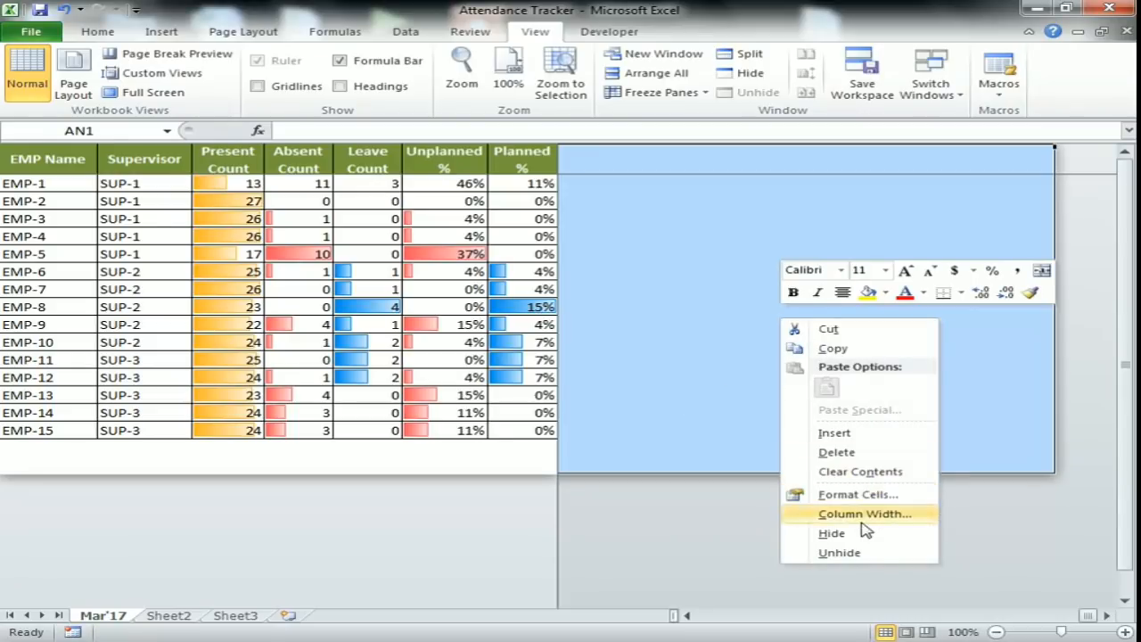
{"action": "left_click", "coordinate": [891, 533]}
{"action": "key", "text": "ctrl+Left"}
{"action": "key", "text": "Home"}
{"action": "key", "text": "Right"}
{"action": "key", "text": "Right"}
{"action": "key", "text": "Right"}
{"action": "key", "text": "Right"}
{"action": "key", "text": "Right"}
{"action": "key", "text": "Right"}
{"action": "key", "text": "Right"}
{"action": "key", "text": "Right"}
{"action": "key", "text": "Right"}
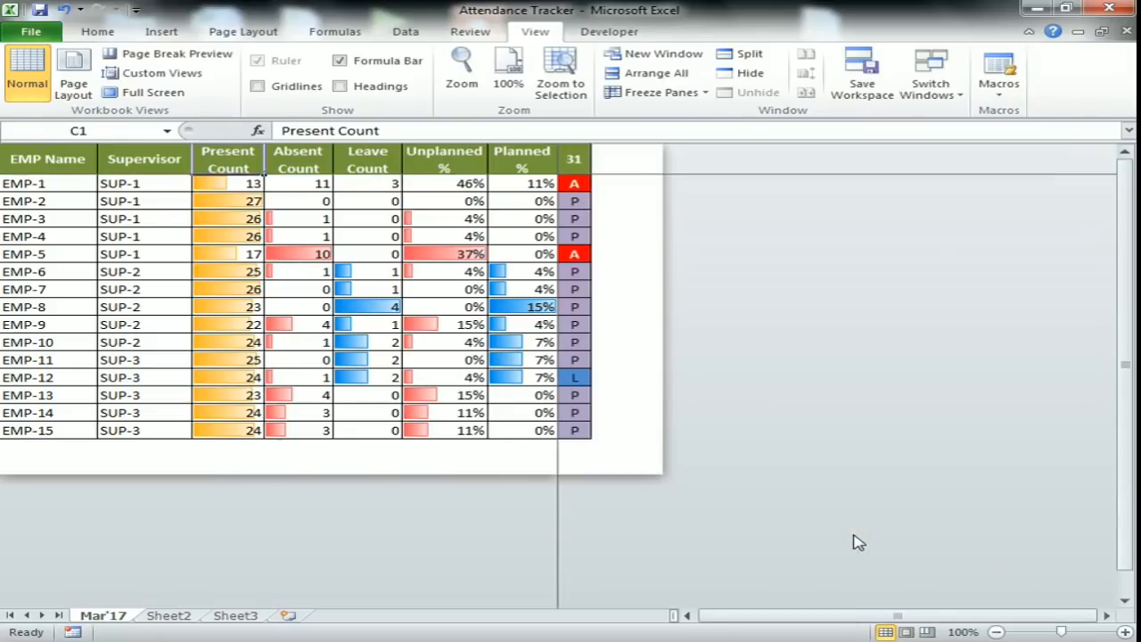
{"action": "key", "text": "Left"}
{"action": "key", "text": "Home"}
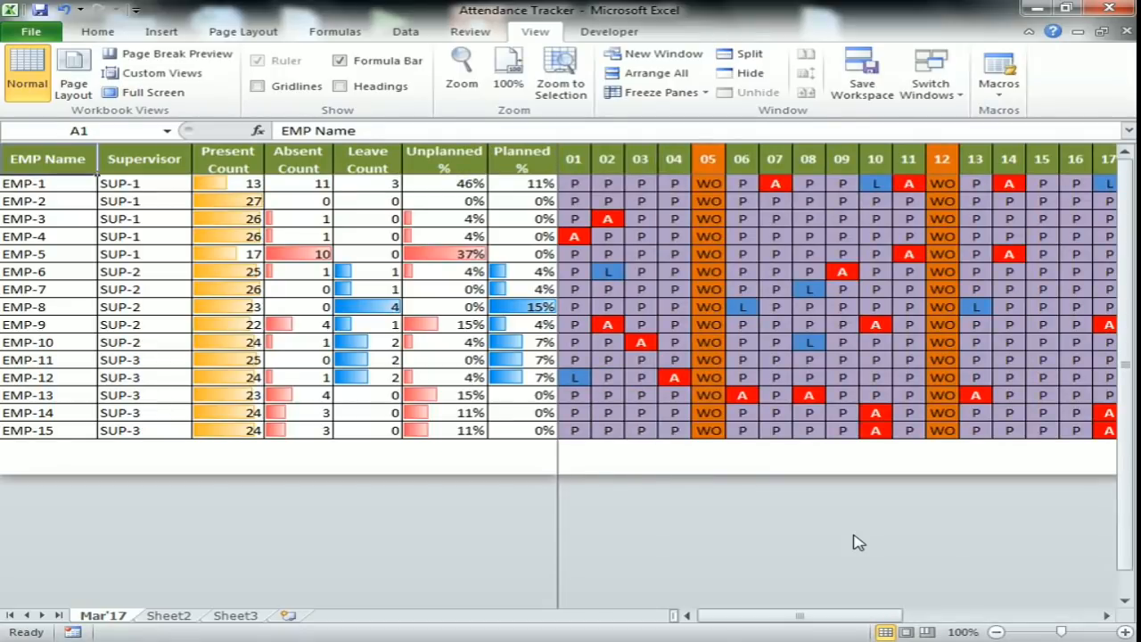
Step: Insert two blank rows above the table's header row
{"action": "key", "text": "shift+space"}
{"action": "key", "text": "ctrl+shift+plus"}
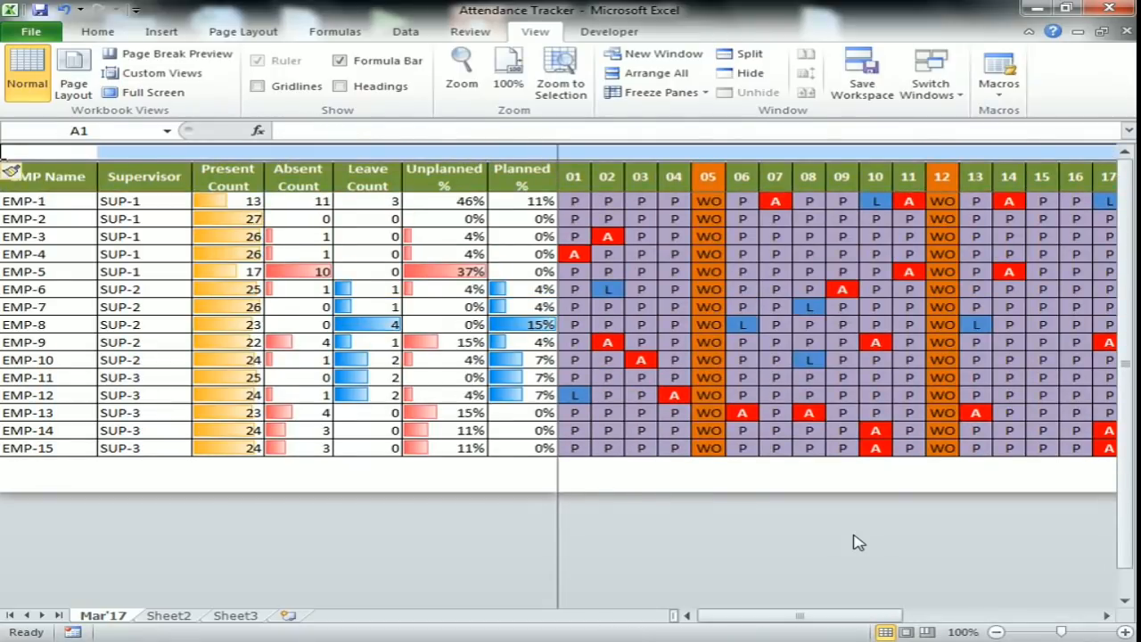
{"action": "key", "text": "ctrl+shift+plus"}
{"action": "key", "text": "Down"}
{"action": "key", "text": "Down"}
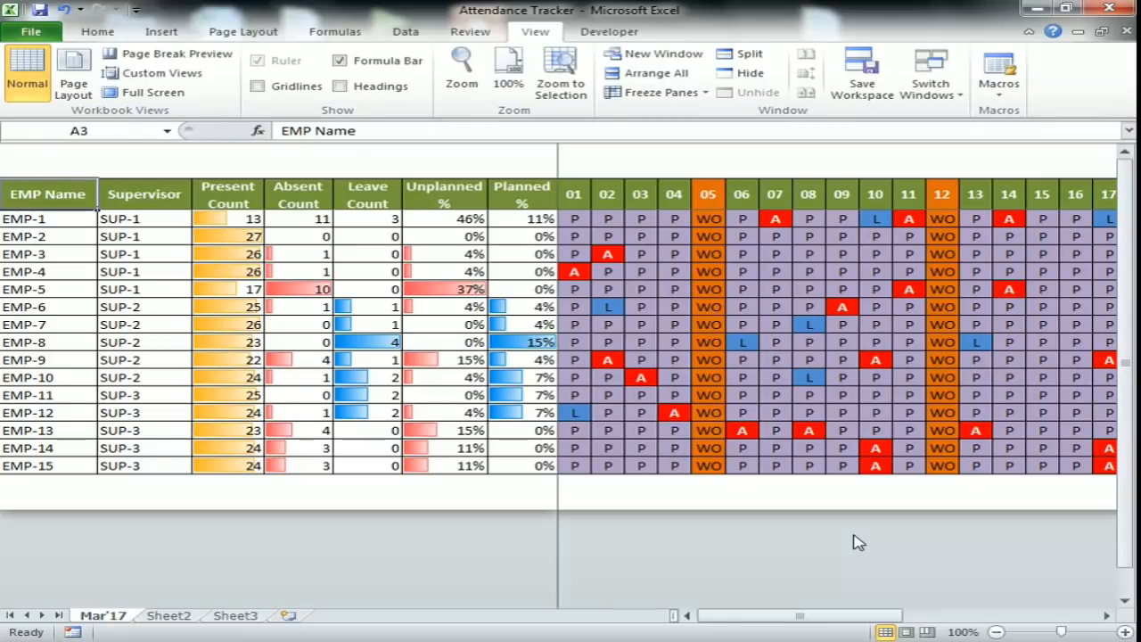
{"action": "key", "text": "Up"}
{"action": "key", "text": "Up"}
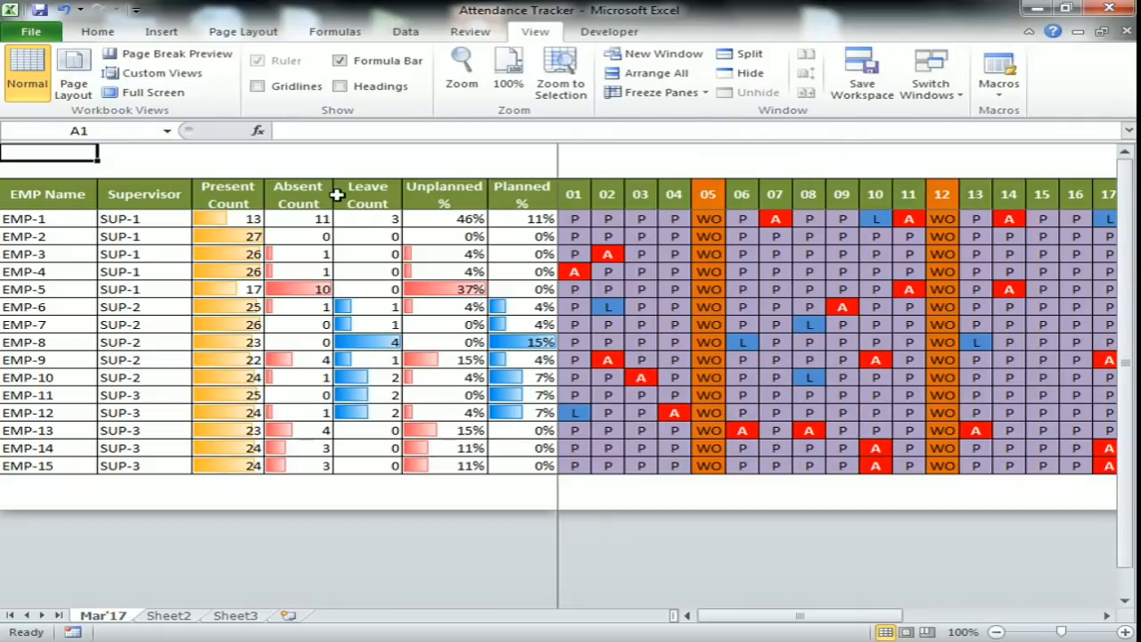
Step: Give the whole header row in row 3, from EMP Name to day 31, a black fill and orange font
{"action": "left_click", "coordinate": [68, 194]}
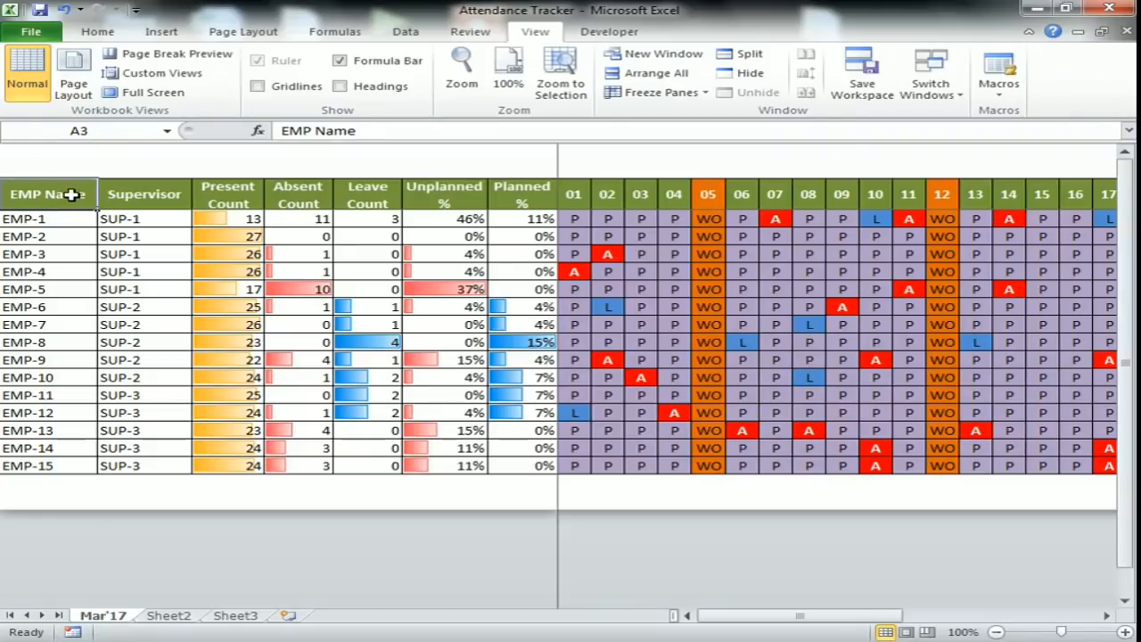
{"action": "key", "text": "ctrl+shift+Right"}
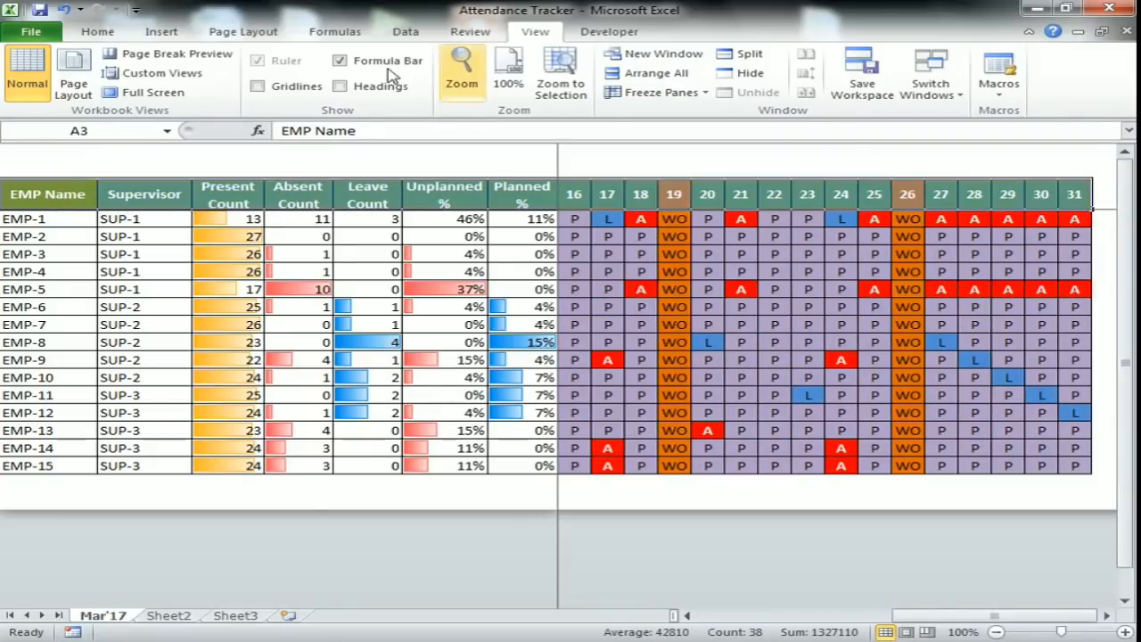
{"action": "left_click", "coordinate": [98, 33]}
{"action": "left_click", "coordinate": [277, 86]}
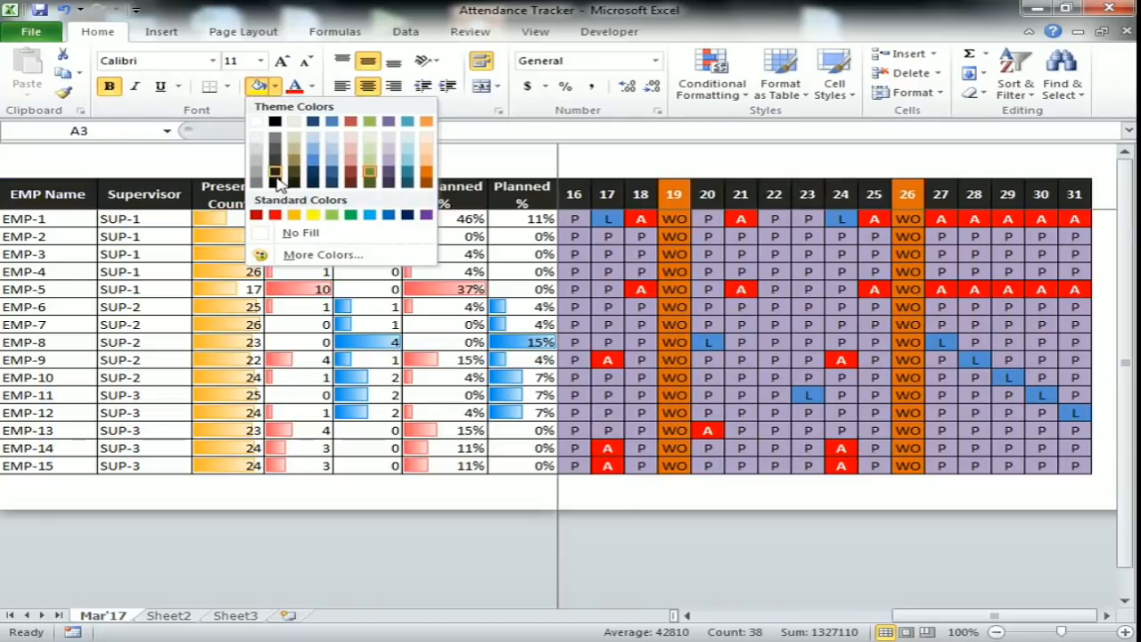
{"action": "left_click", "coordinate": [277, 180]}
{"action": "left_click", "coordinate": [311, 86]}
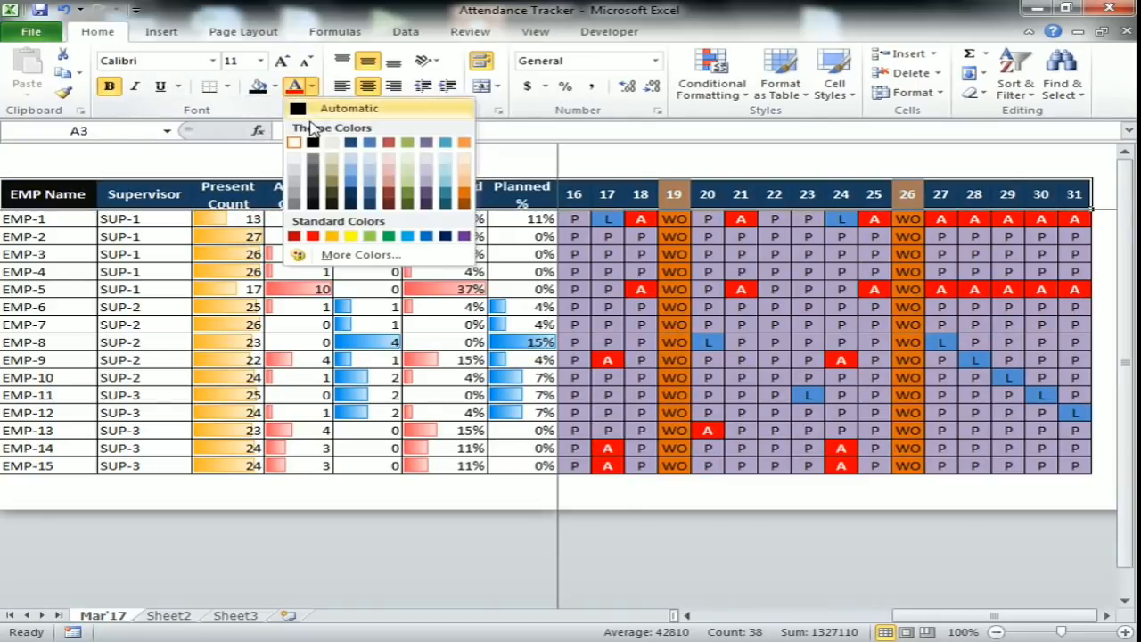
{"action": "left_click", "coordinate": [331, 235]}
{"action": "left_click", "coordinate": [740, 194]}
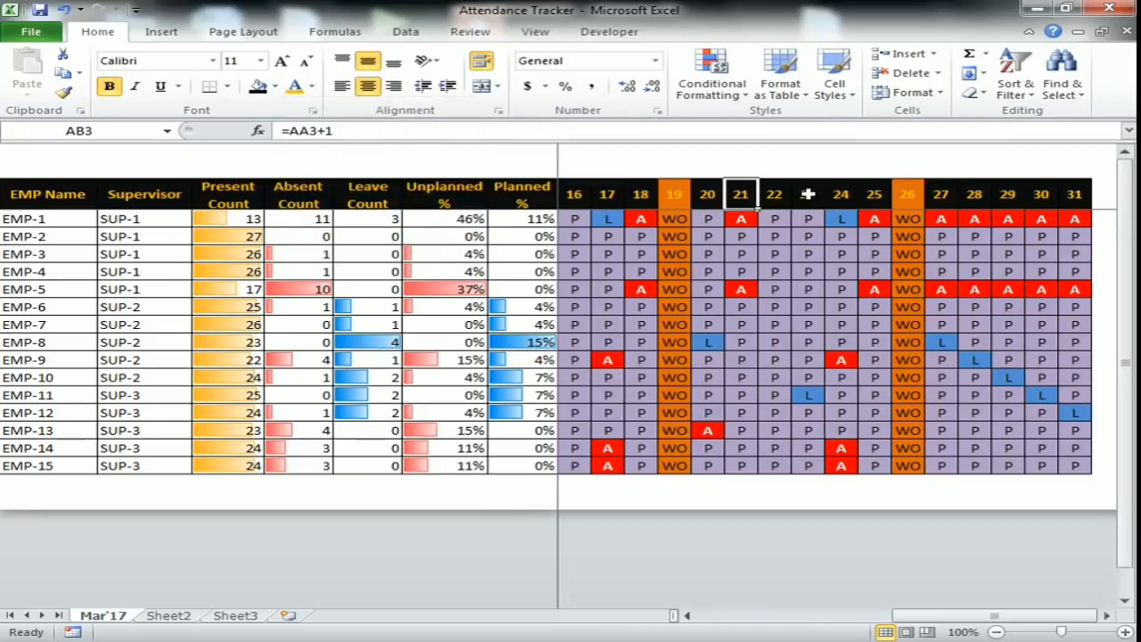
Step: Fill the two blank rows above the header, A1 to AM2, with dark grey
{"action": "key", "text": "ctrl+Left"}
{"action": "key", "text": "Right"}
{"action": "key", "text": "Right"}
{"action": "key", "text": "Right"}
{"action": "key", "text": "Right"}
{"action": "key", "text": "Right"}
{"action": "key", "text": "Right"}
{"action": "key", "text": "Right"}
{"action": "key", "text": "Right"}
{"action": "key", "text": "Right"}
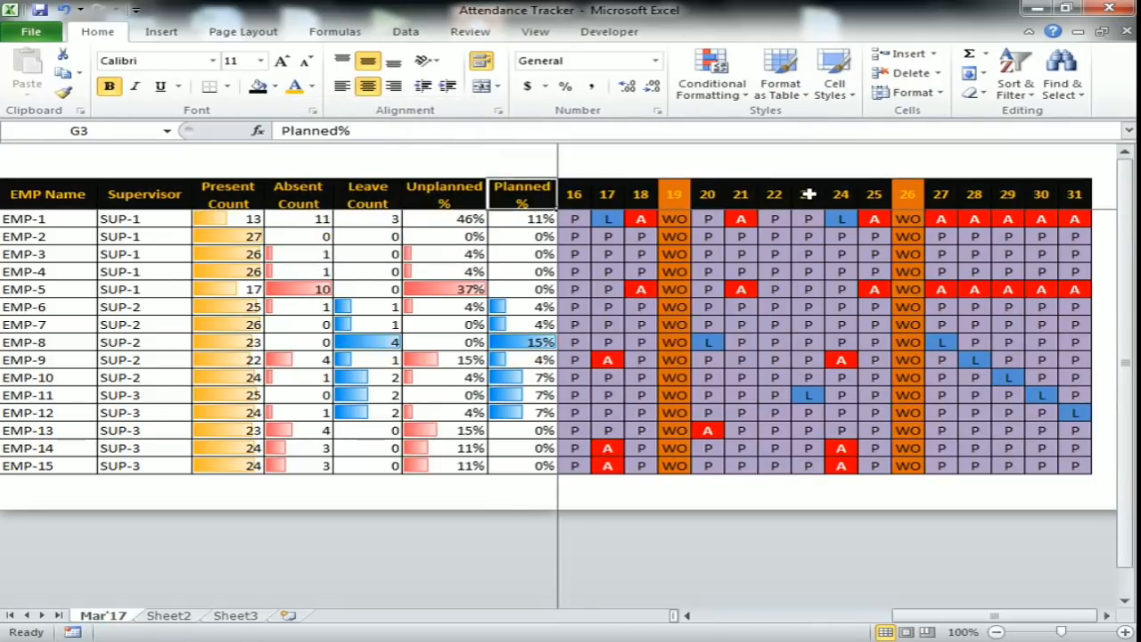
{"action": "key", "text": "ctrl+Up"}
{"action": "key", "text": "ctrl+Left"}
{"action": "key", "text": "shift+Down"}
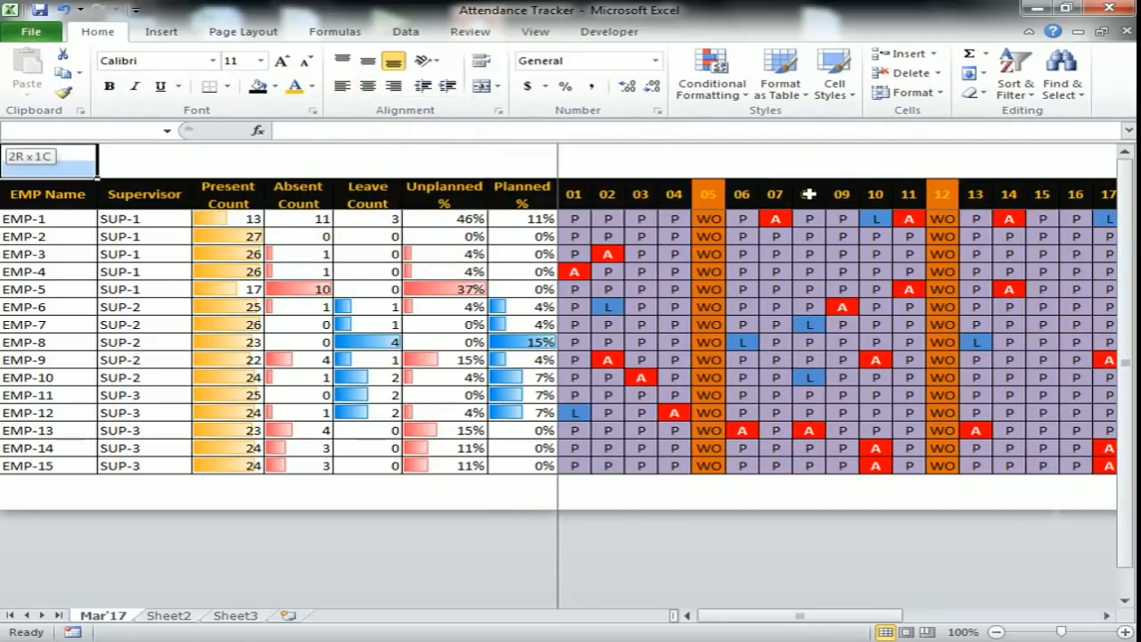
{"action": "key", "text": "ctrl+shift+Right"}
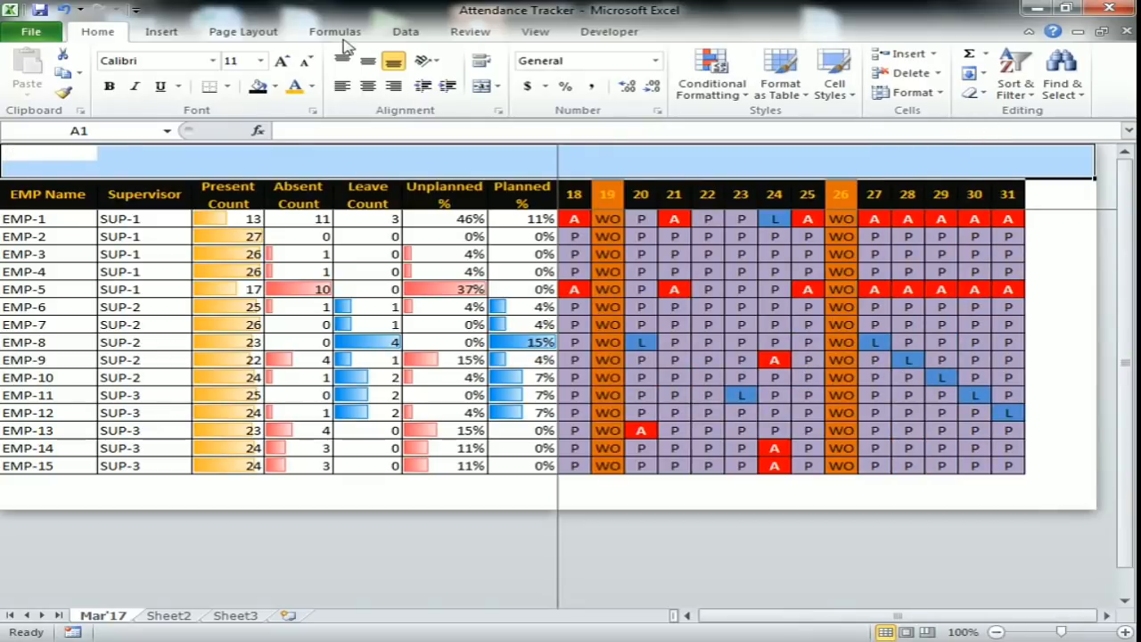
{"action": "left_click", "coordinate": [274, 86]}
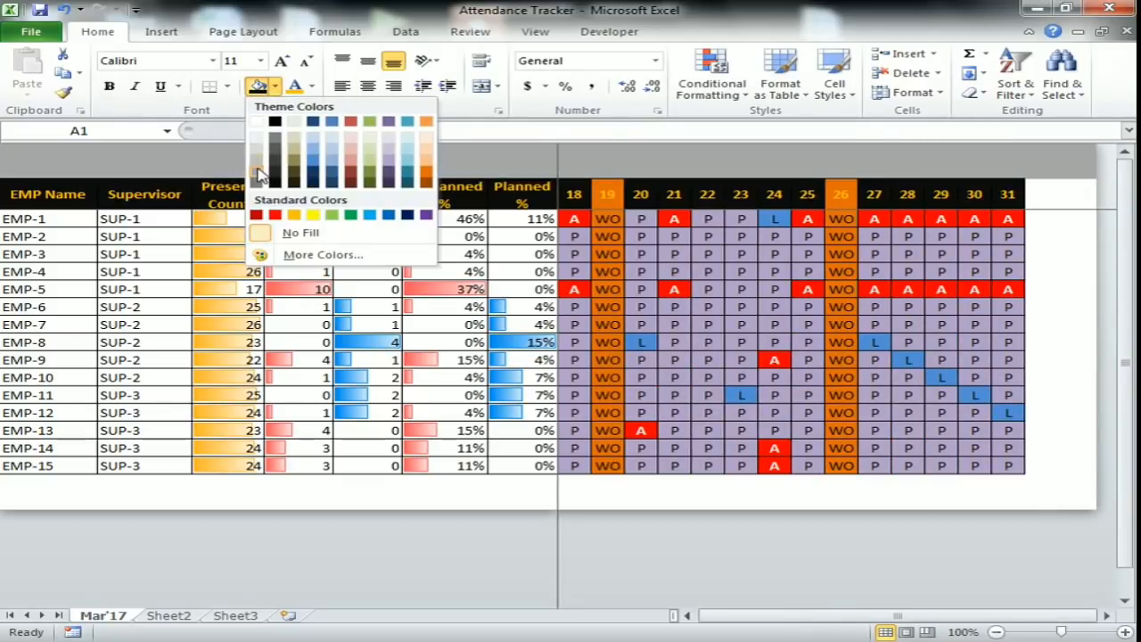
{"action": "left_click", "coordinate": [259, 171]}
Step: Repeat the grey fill down the blank column AM beside the table, starting from AM1
{"action": "left_click", "coordinate": [739, 173]}
{"action": "key", "text": "Up"}
{"action": "key", "text": "Right"}
{"action": "key", "text": "Right"}
{"action": "key", "text": "Right"}
{"action": "key", "text": "Right"}
{"action": "key", "text": "Right"}
{"action": "key", "text": "Right"}
{"action": "key", "text": "Right"}
{"action": "key", "text": "Right"}
{"action": "key", "text": "Right"}
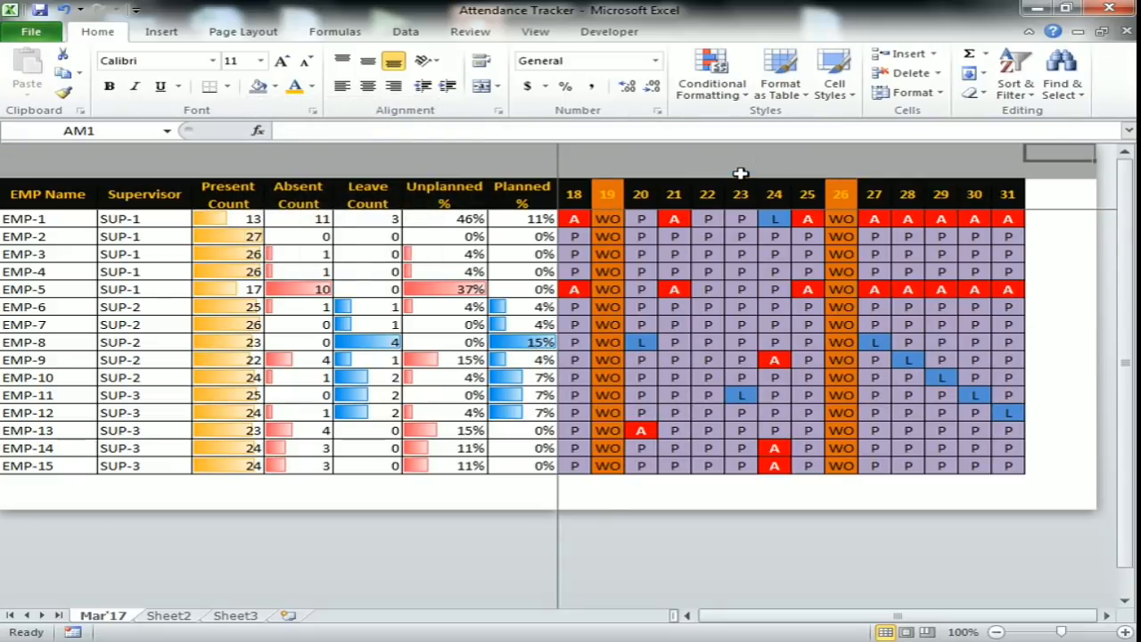
{"action": "key", "text": "ctrl+shift+Down"}
{"action": "key", "text": "F4"}
{"action": "key", "text": "Down"}
Step: Copy the grey fill from column AM across the blank rows 19 and 20 below the table
{"action": "key", "text": "ctrl+Down"}
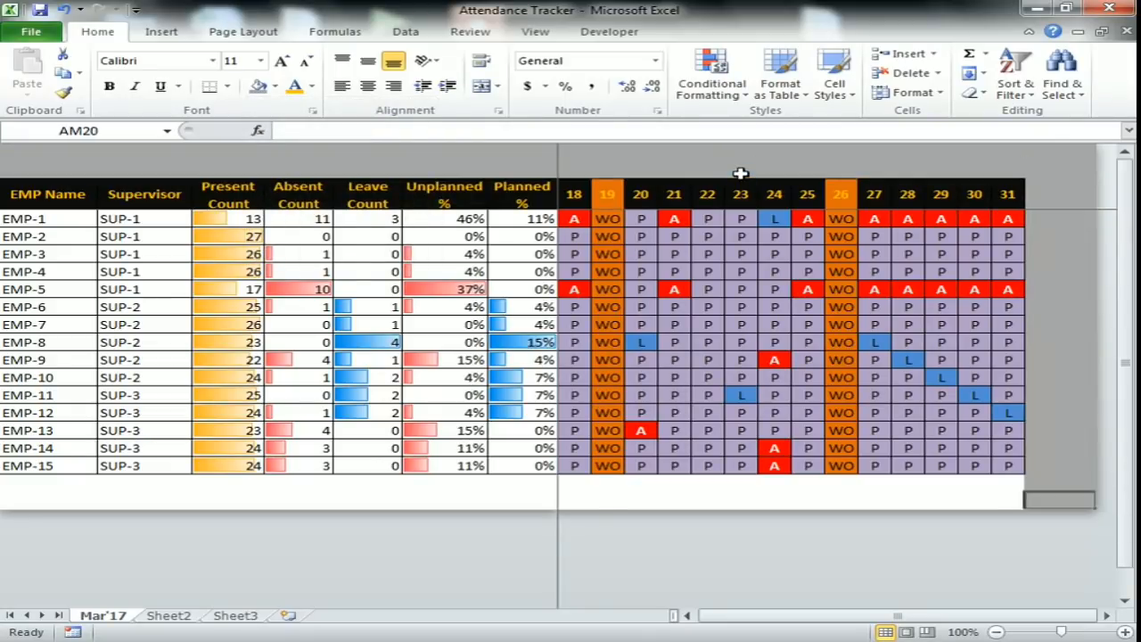
{"action": "key", "text": "ctrl+shift+Left"}
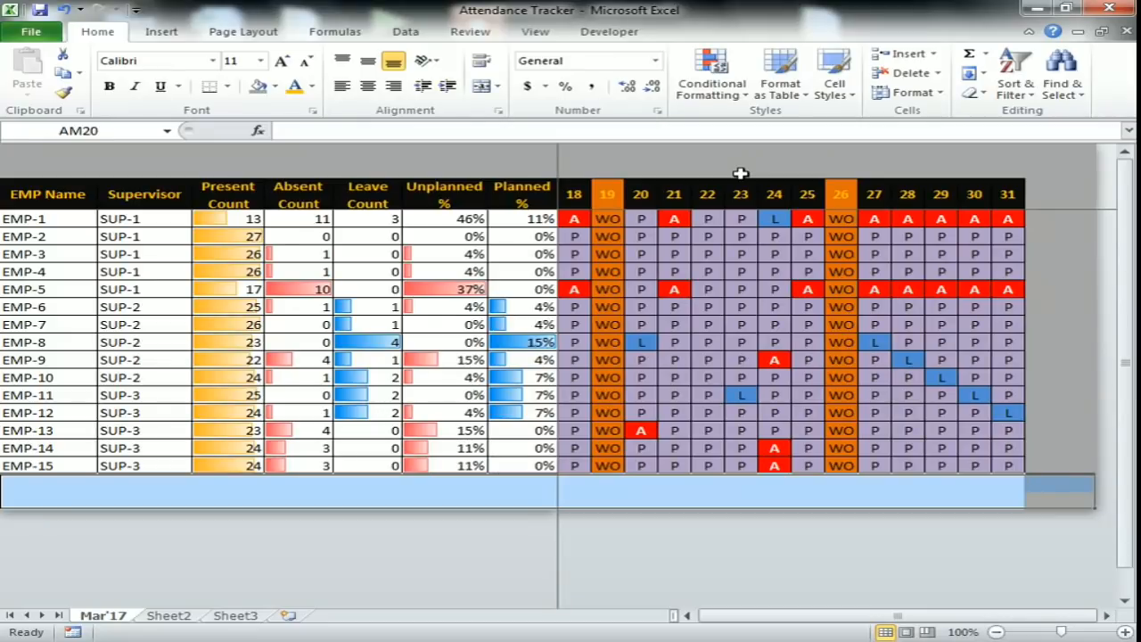
{"action": "key", "text": "Up"}
{"action": "key", "text": "ctrl+c"}
{"action": "key", "text": "ctrl+shift+Left"}
{"action": "key", "text": "ctrl+v"}
{"action": "key", "text": "Escape"}
{"action": "key", "text": "Up"}
{"action": "key", "text": "Home"}
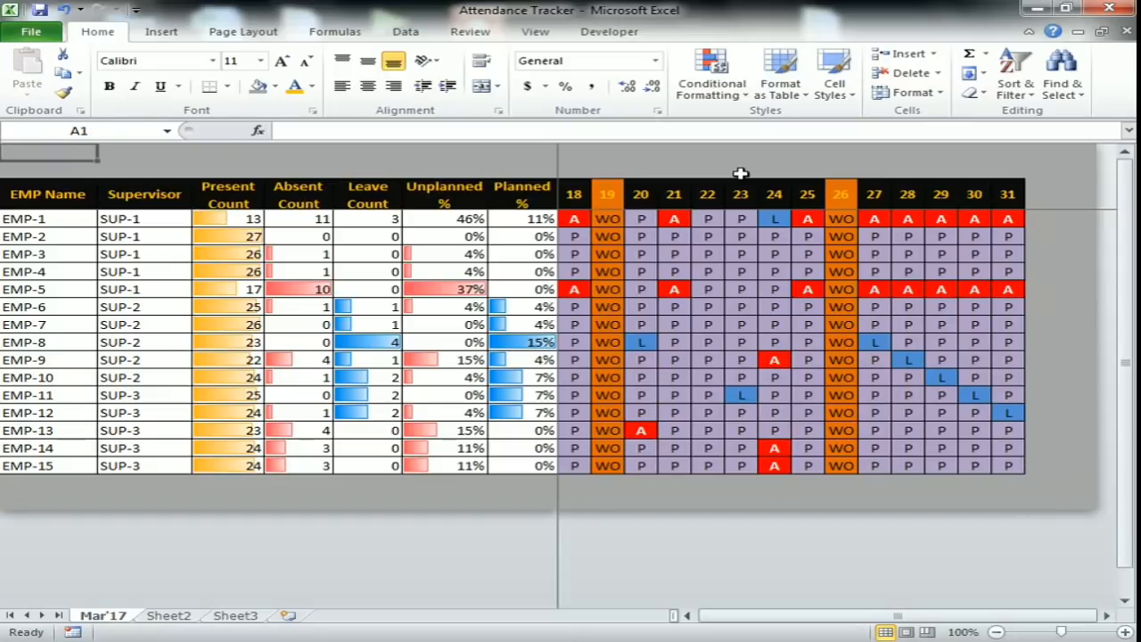
Step: Insert a blank column before EMP Name and set its width to 3
{"action": "key", "text": "Down"}
{"action": "key", "text": "ctrl+space"}
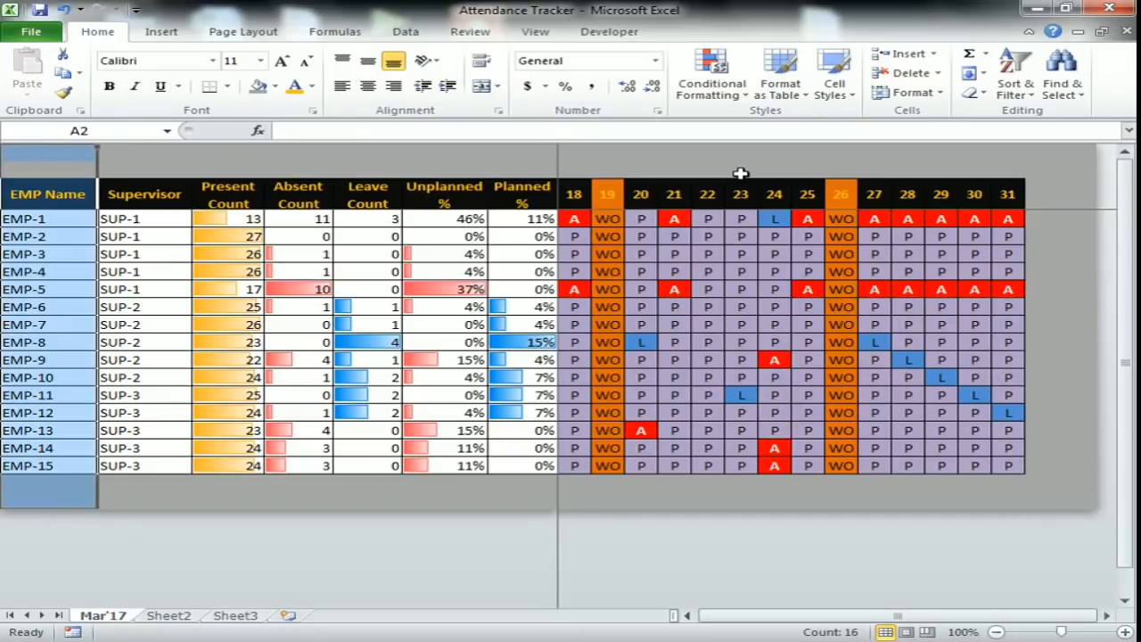
{"action": "key", "text": "ctrl+Home"}
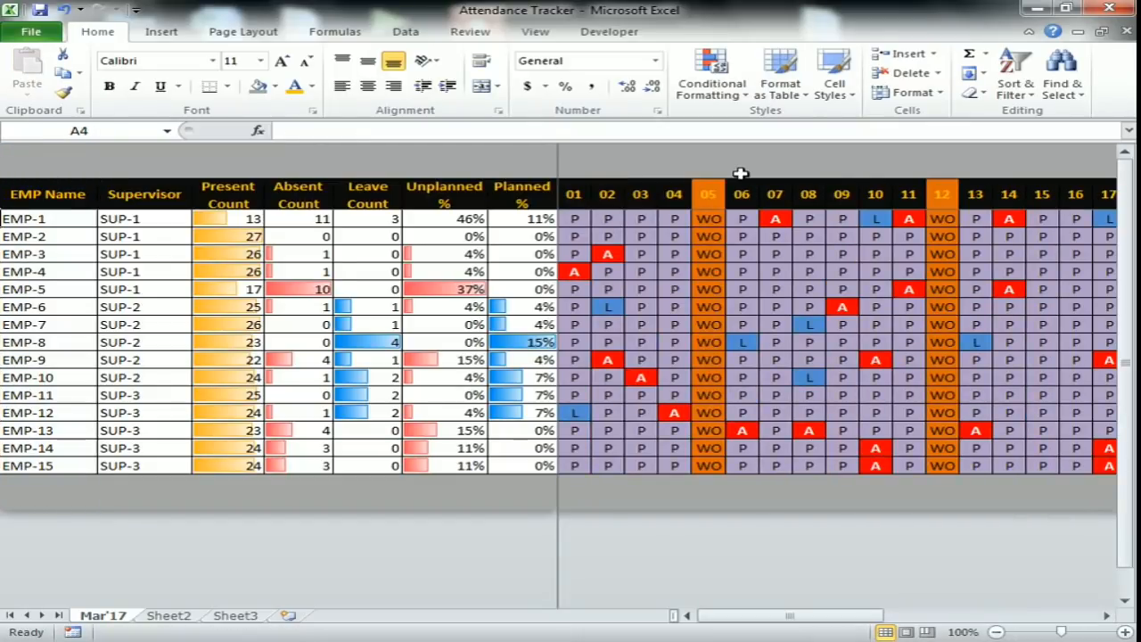
{"action": "key", "text": "ctrl+space"}
{"action": "key", "text": "shift+F10"}
{"action": "key", "text": "c"}
{"action": "key", "text": "c"}
{"action": "key", "text": "Return"}
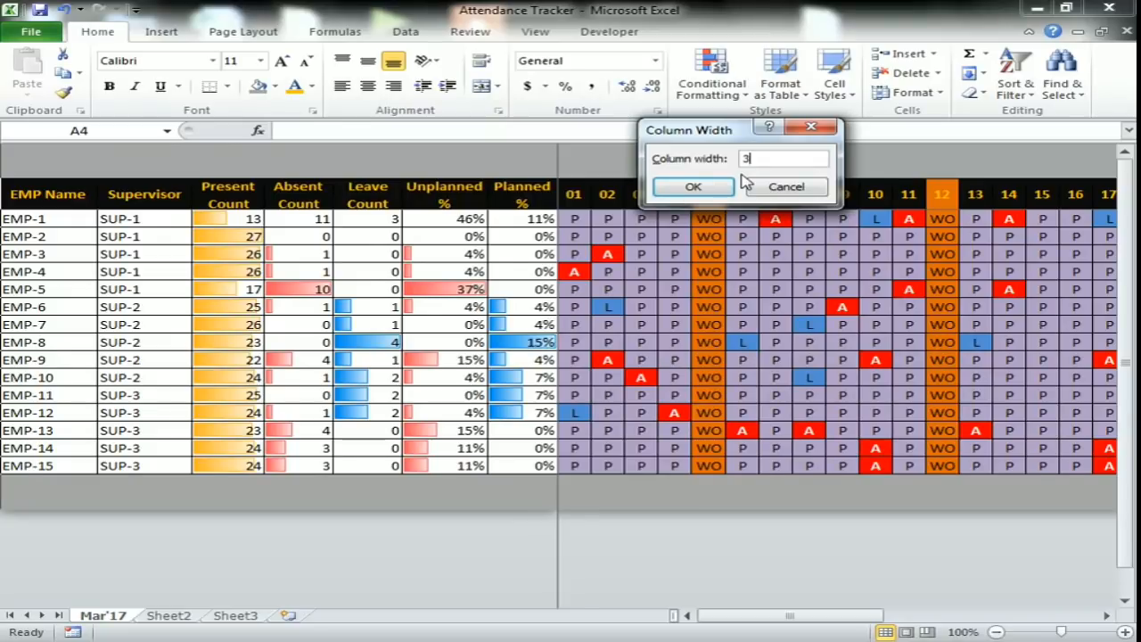
{"action": "type", "text": "3"}
{"action": "key", "text": "Return"}
{"action": "key", "text": "ctrl+Home"}
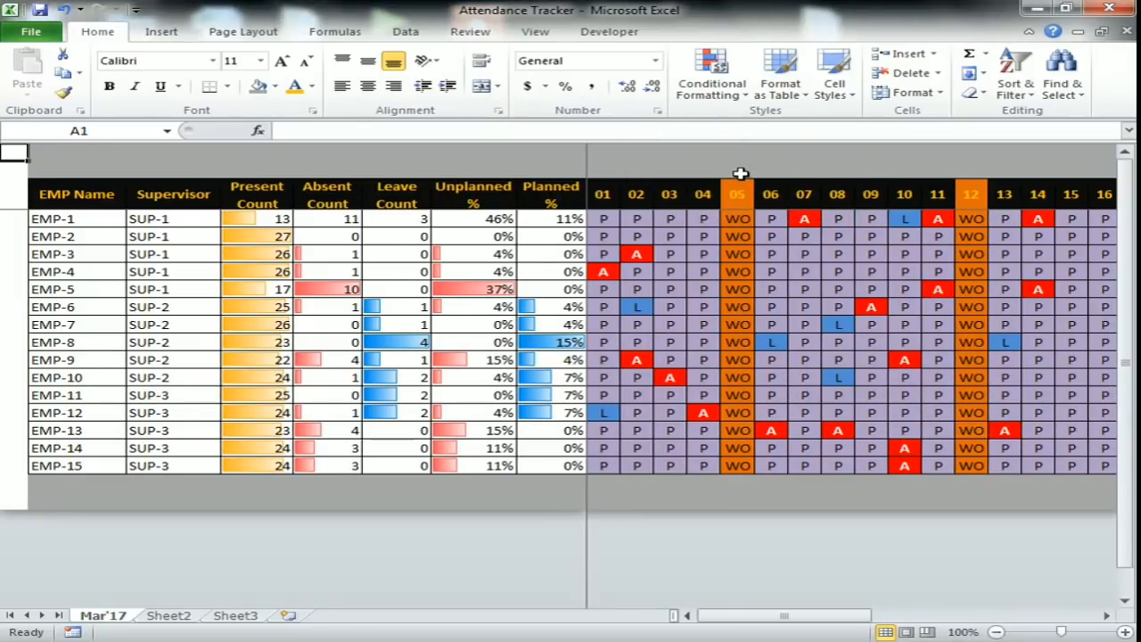
Step: Fill the new narrow column A with the same dark grey as the rest of the frame
{"action": "key", "text": "ctrl+space"}
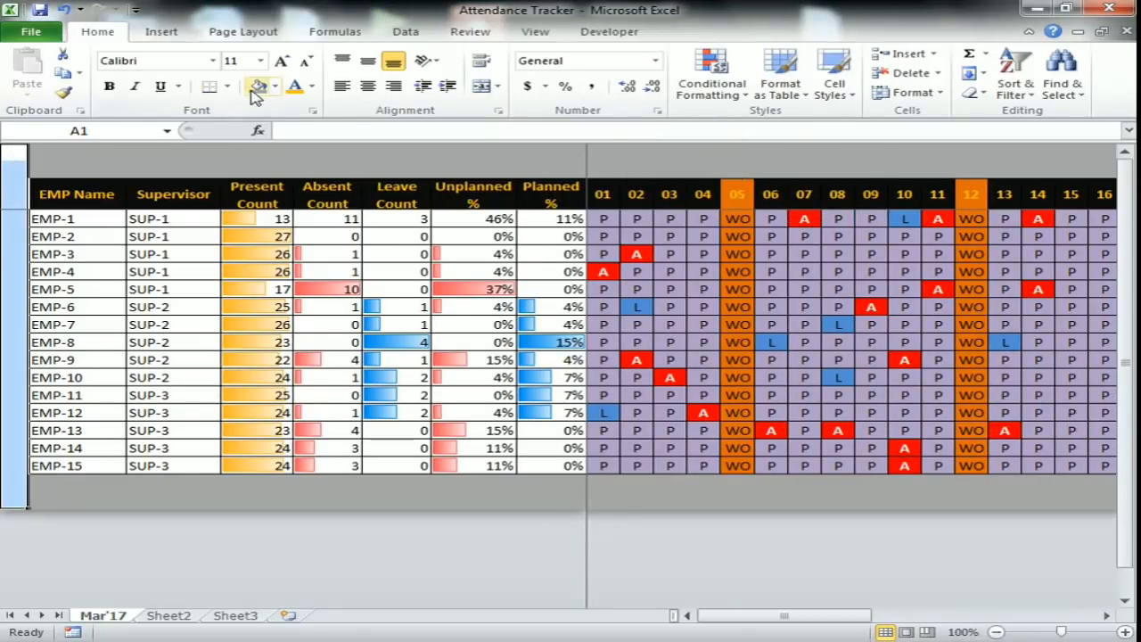
{"action": "left_click", "coordinate": [306, 161]}
{"action": "left_click", "coordinate": [10, 153]}
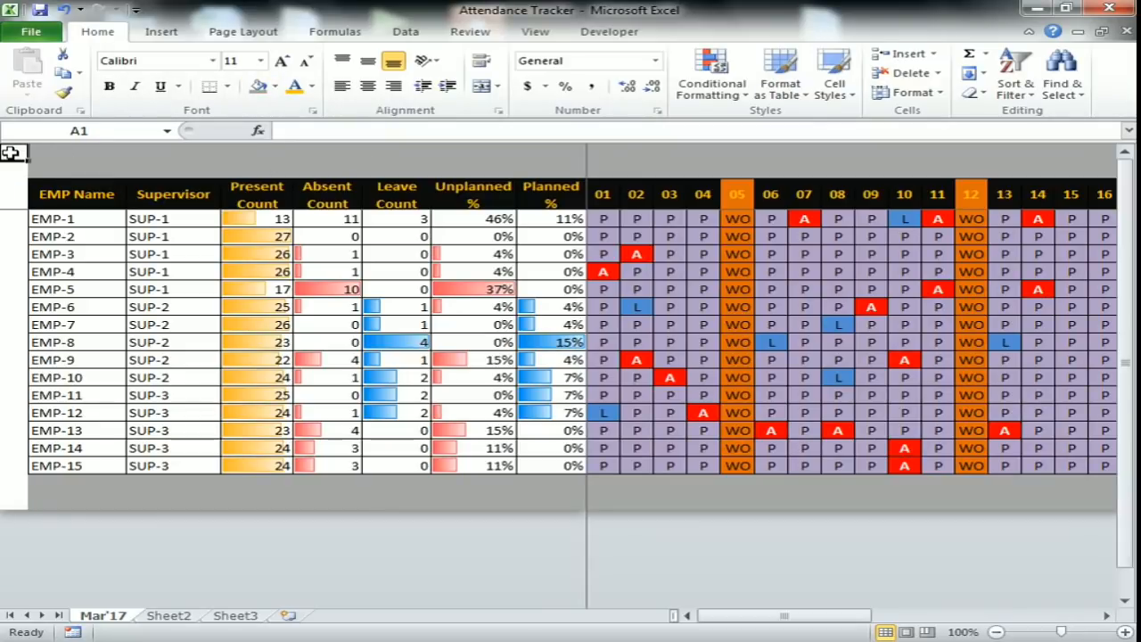
{"action": "key", "text": "ctrl+space"}
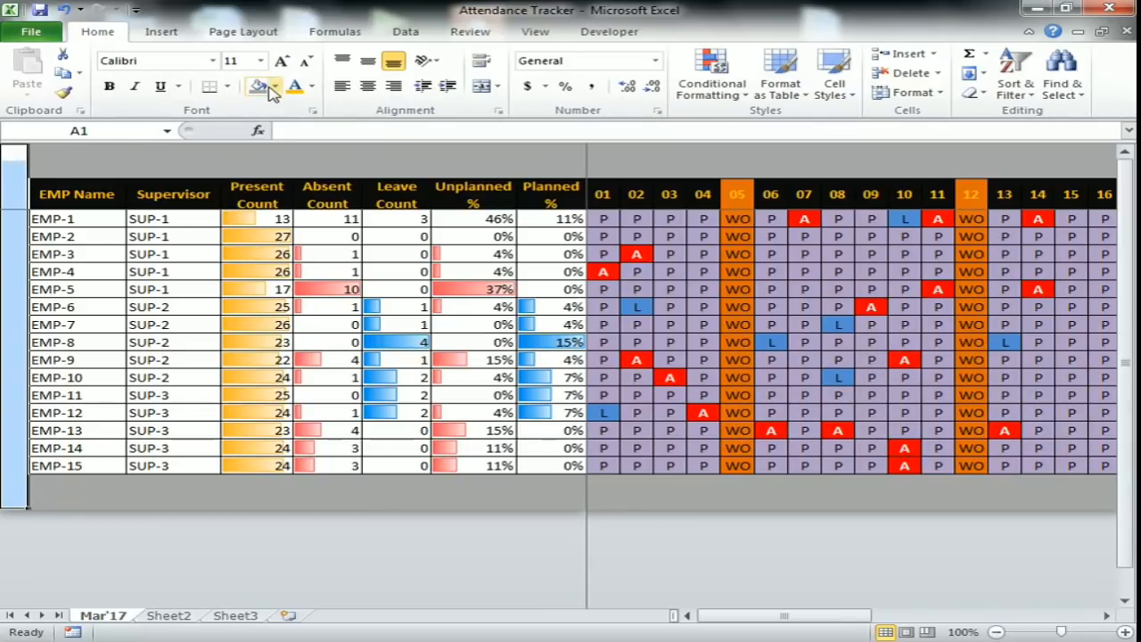
{"action": "left_click", "coordinate": [303, 161]}
Step: Check the grey frame around the table by going along the header row to day 31 and back to A1
{"action": "key", "text": "Down"}
{"action": "key", "text": "Down"}
{"action": "key", "text": "ctrl+Right"}
{"action": "key", "text": "Home"}
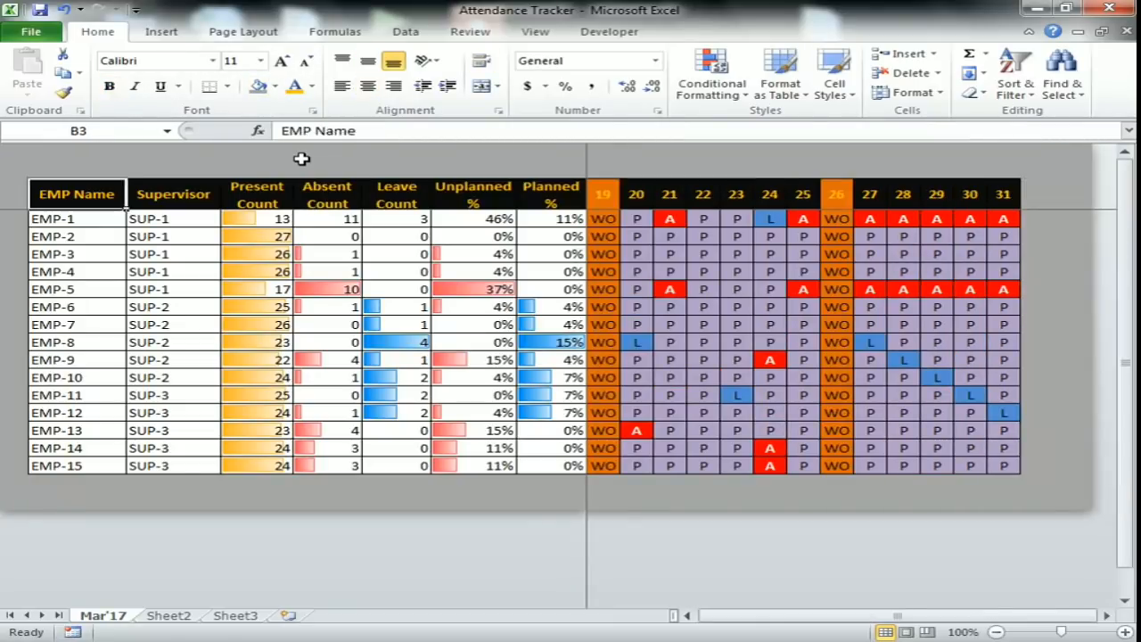
{"action": "key", "text": "Right"}
{"action": "key", "text": "Right"}
{"action": "key", "text": "Right"}
{"action": "key", "text": "Right"}
{"action": "key", "text": "Right"}
{"action": "key", "text": "Right"}
{"action": "key", "text": "Right"}
{"action": "key", "text": "Right"}
{"action": "key", "text": "Up"}
{"action": "key", "text": "Up"}
{"action": "key", "text": "Home"}
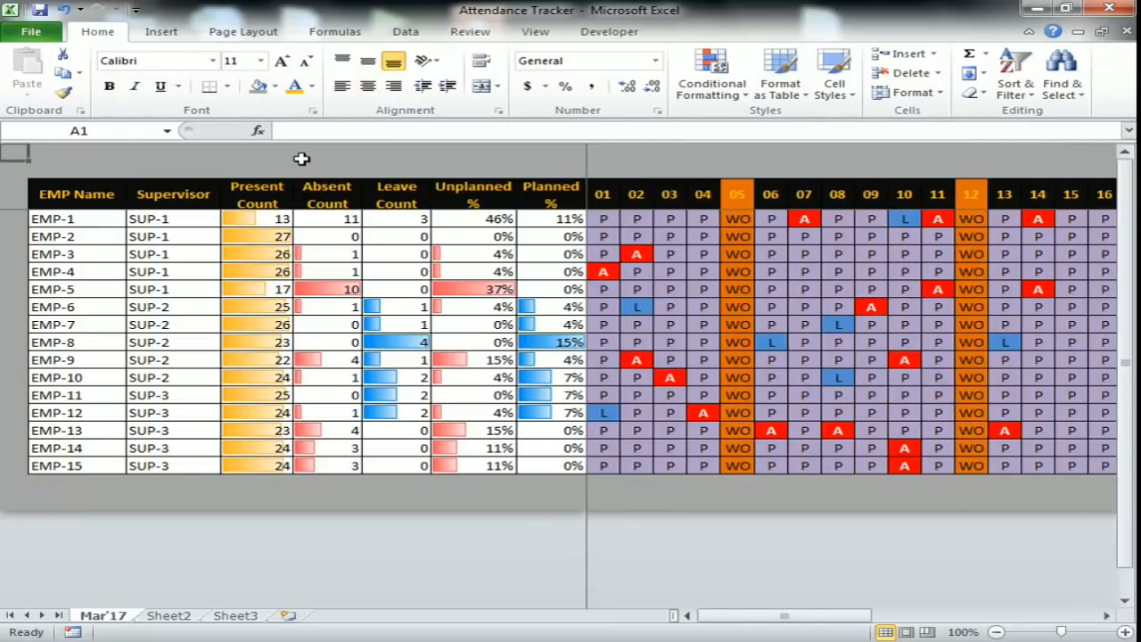
Step: Insert a WordArt text object in the solid orange style over the top of the sheet
{"action": "left_click", "coordinate": [162, 31]}
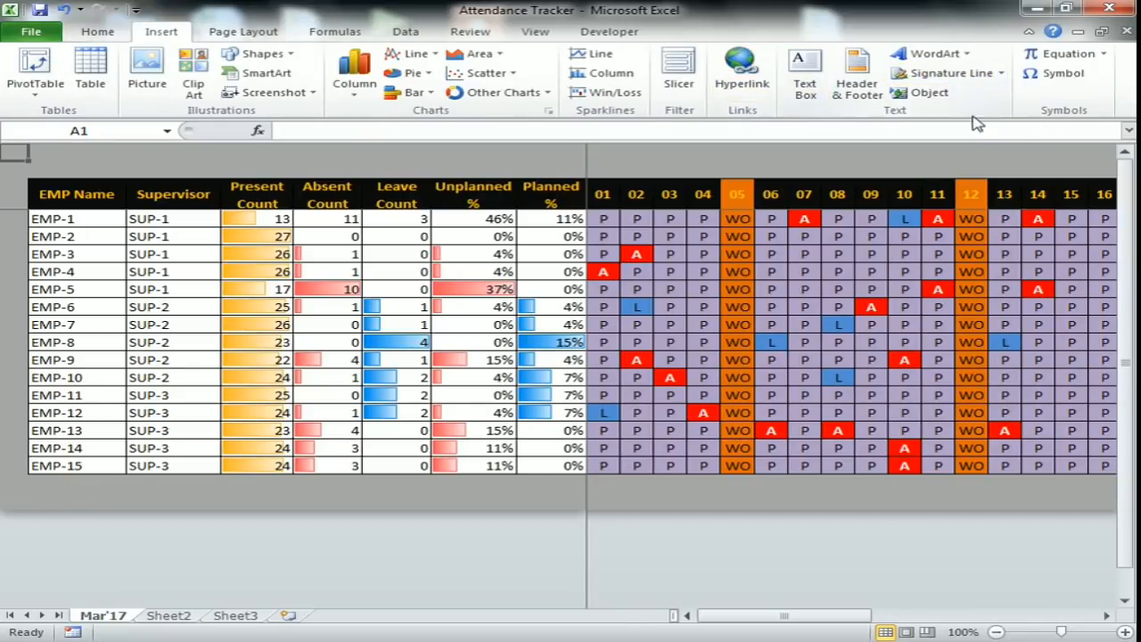
{"action": "left_click", "coordinate": [965, 54]}
{"action": "left_click", "coordinate": [895, 239]}
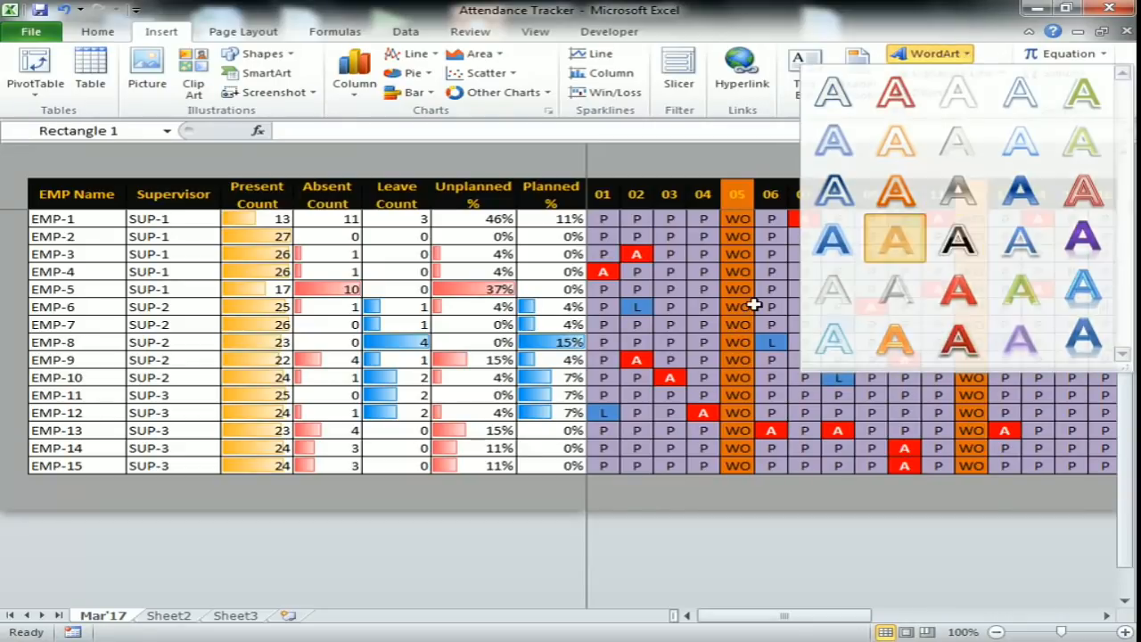
{"action": "left_click", "coordinate": [299, 212]}
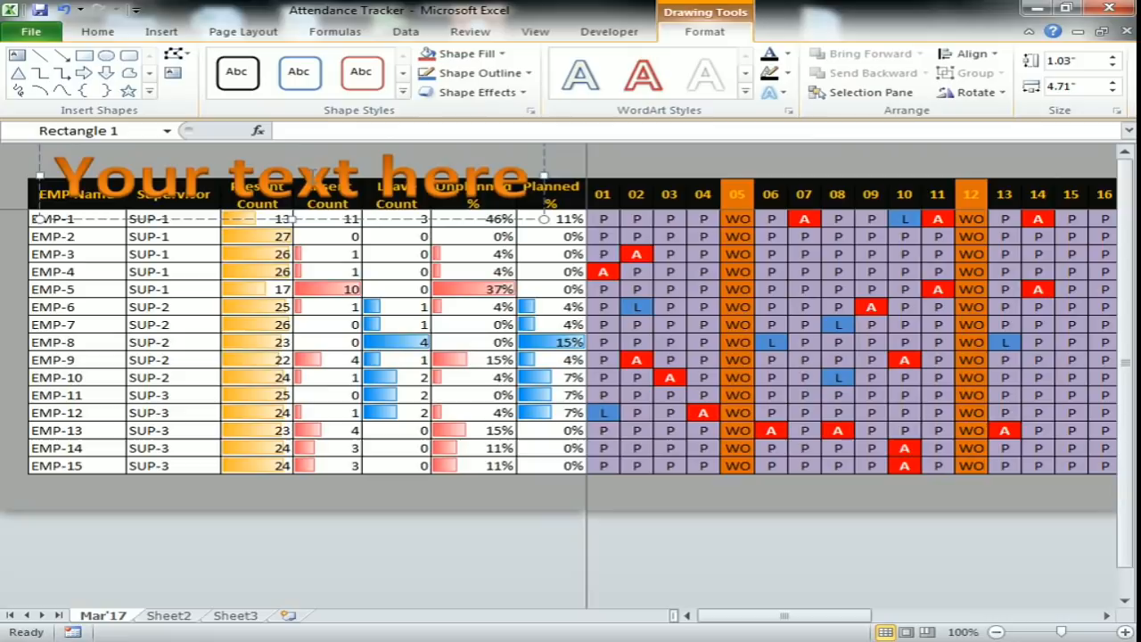
Step: Replace the WordArt placeholder text with "Attantance Tracker for Mar'2017"
{"action": "key", "text": "ctrl+a"}
{"action": "key", "text": "BackSpace"}
{"action": "type", "text": "Att"}
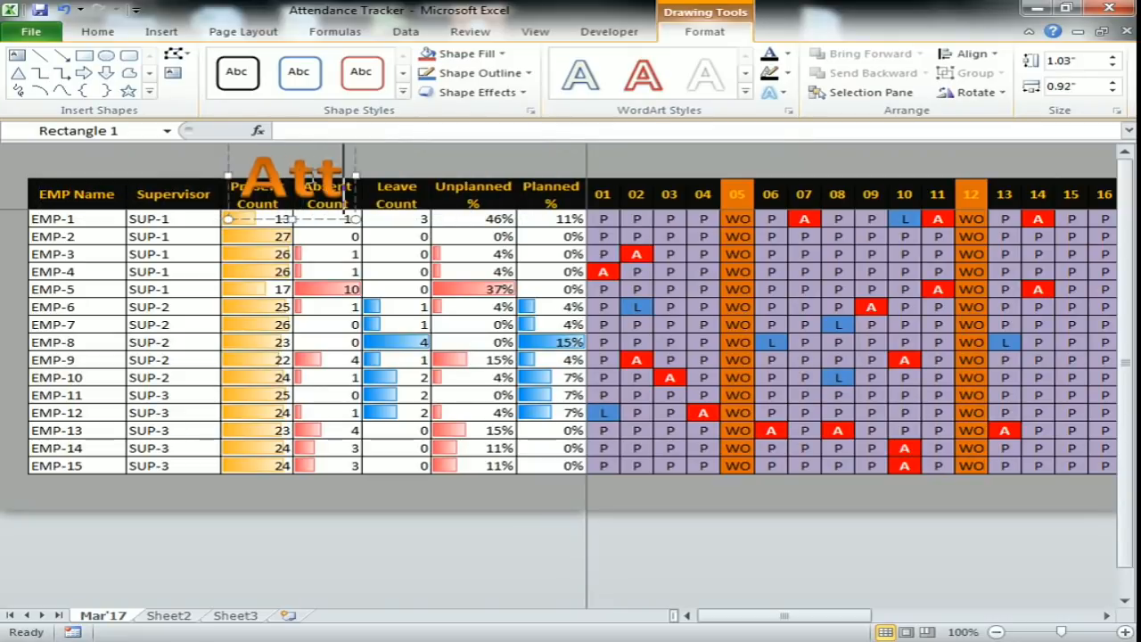
{"action": "type", "text": "ean"}
{"action": "key", "text": "BackSpace"}
{"action": "key", "text": "BackSpace"}
{"action": "key", "text": "BackSpace"}
{"action": "type", "text": "an"}
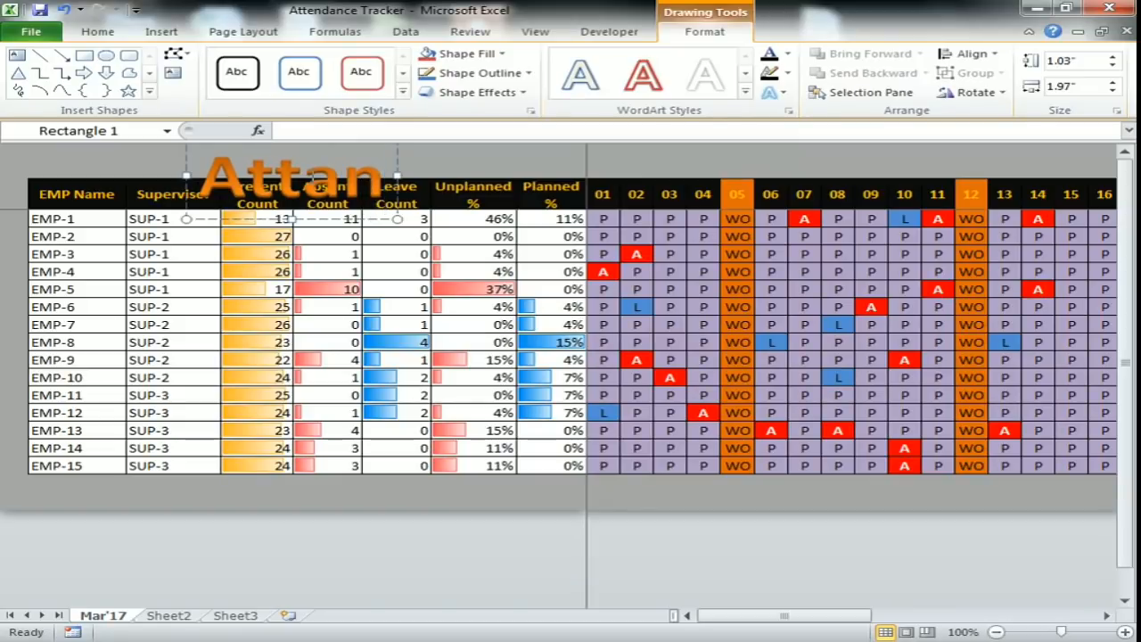
{"action": "type", "text": "tance Tra"}
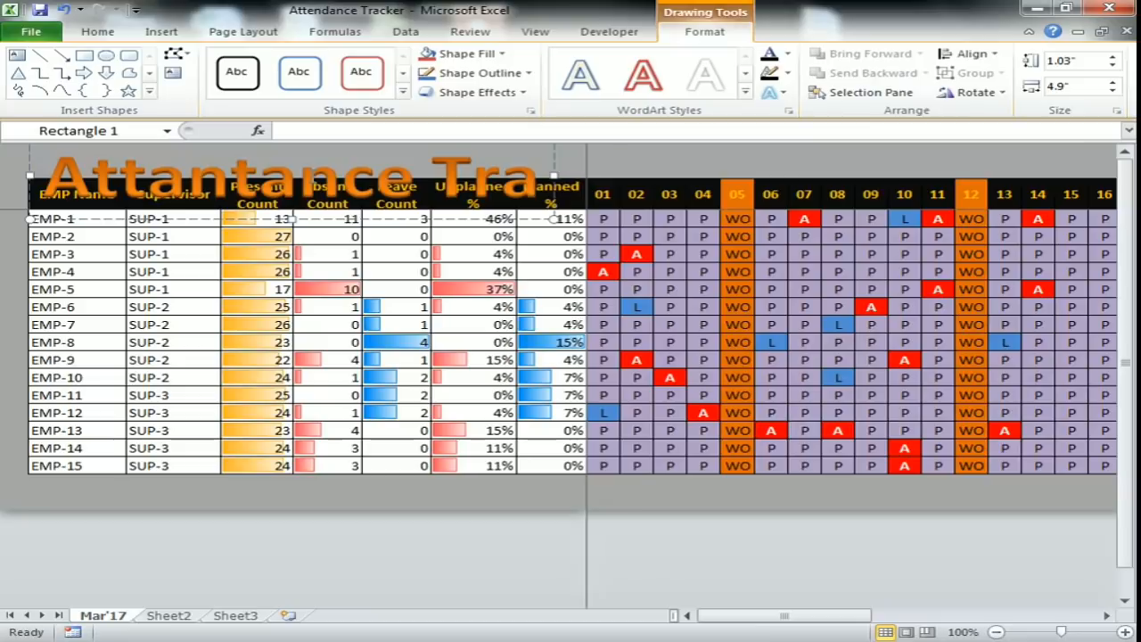
{"action": "type", "text": "cker for M"}
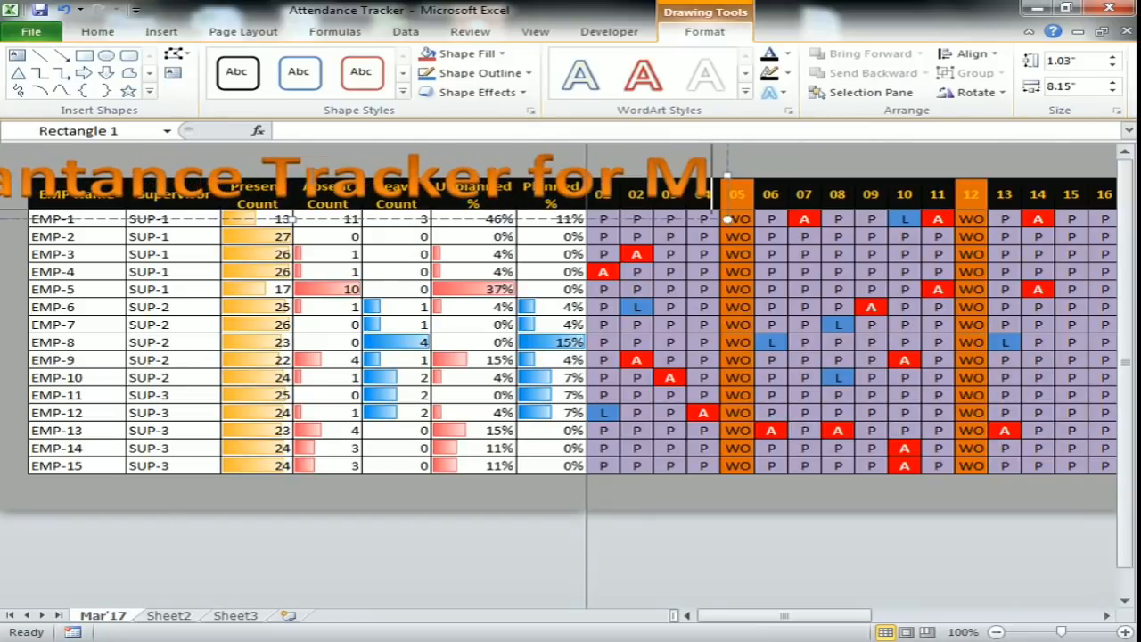
{"action": "type", "text": "ar'"}
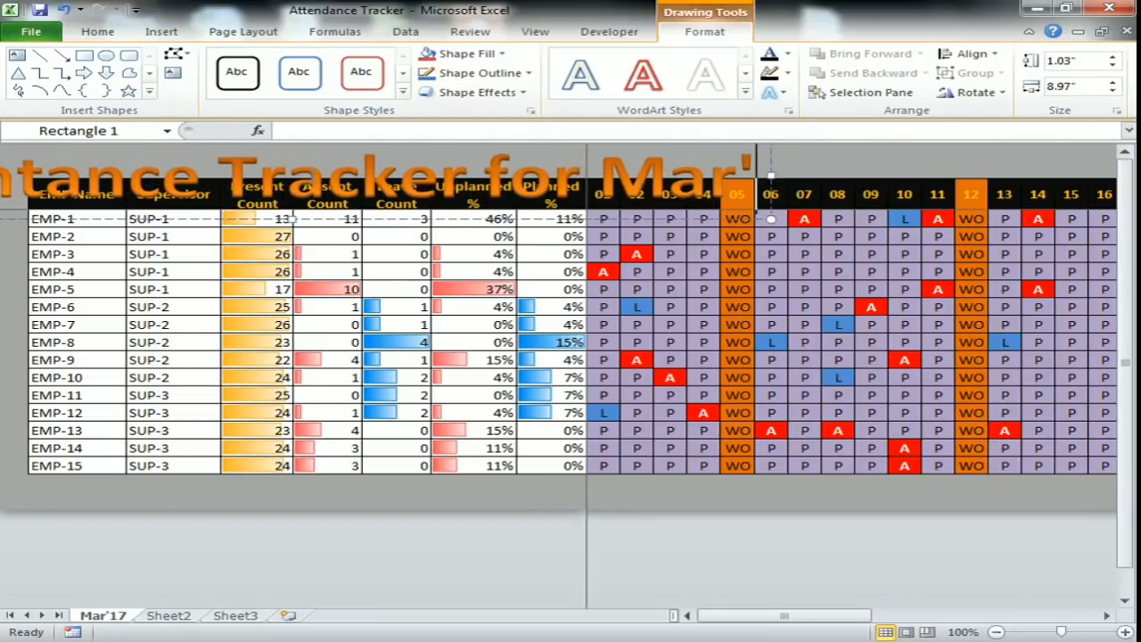
{"action": "type", "text": "2017"}
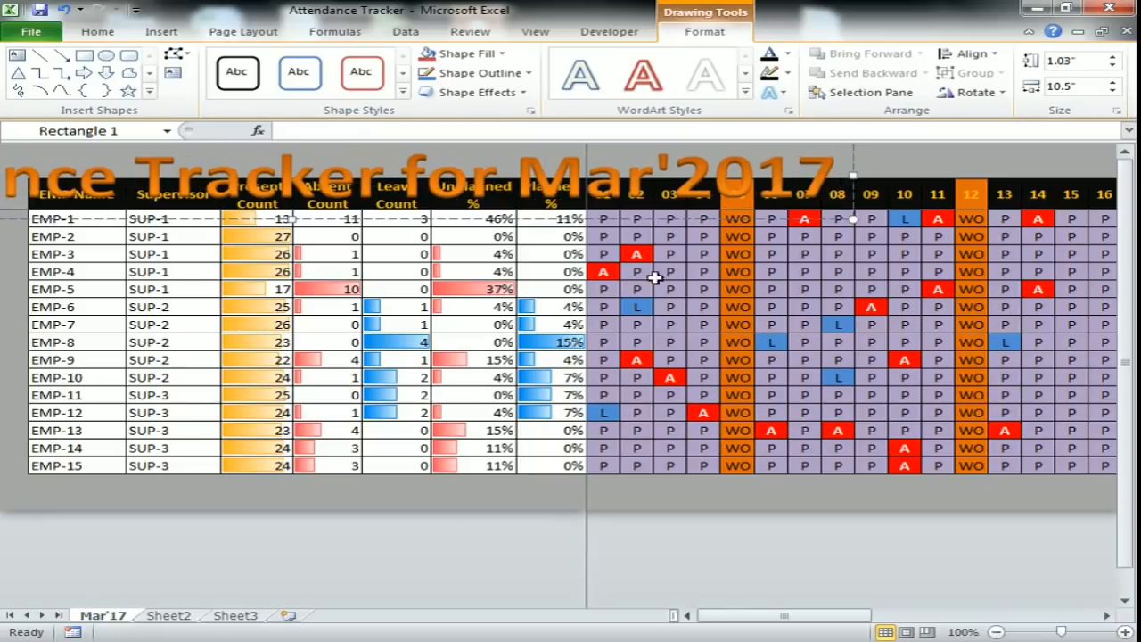
Step: Set the whole WordArt title's font size to 25
{"action": "key", "text": "ctrl+a"}
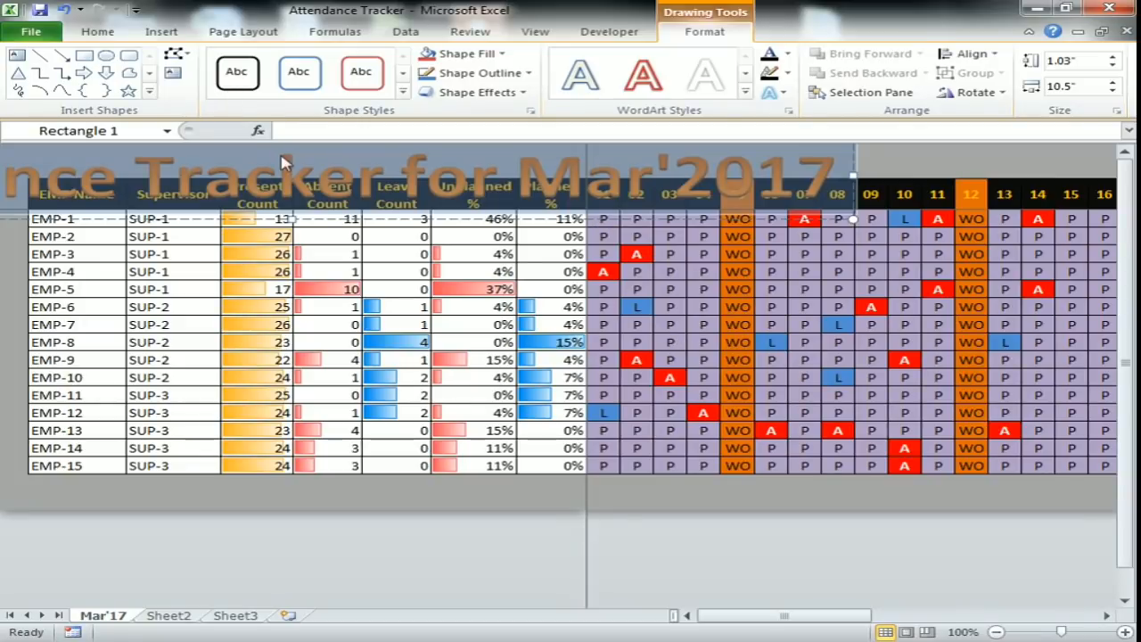
{"action": "left_click", "coordinate": [98, 31]}
{"action": "left_click", "coordinate": [241, 61]}
{"action": "type", "text": "12"}
{"action": "key", "text": "Return"}
{"action": "left_click", "coordinate": [239, 59]}
{"action": "type", "text": "35"}
{"action": "key", "text": "Return"}
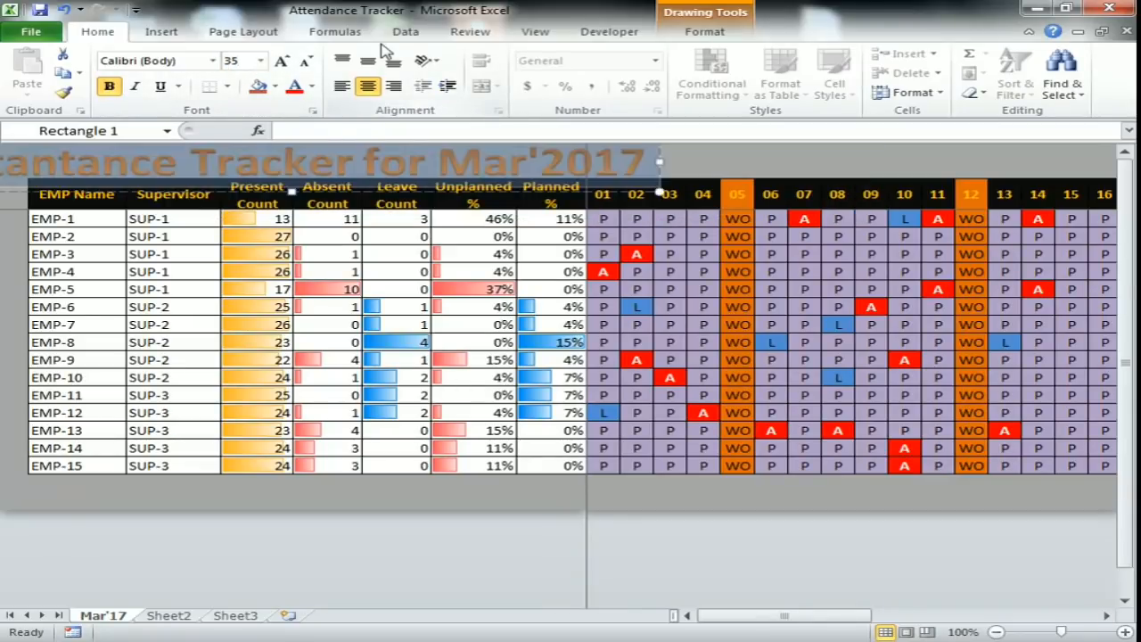
{"action": "left_click", "coordinate": [253, 59]}
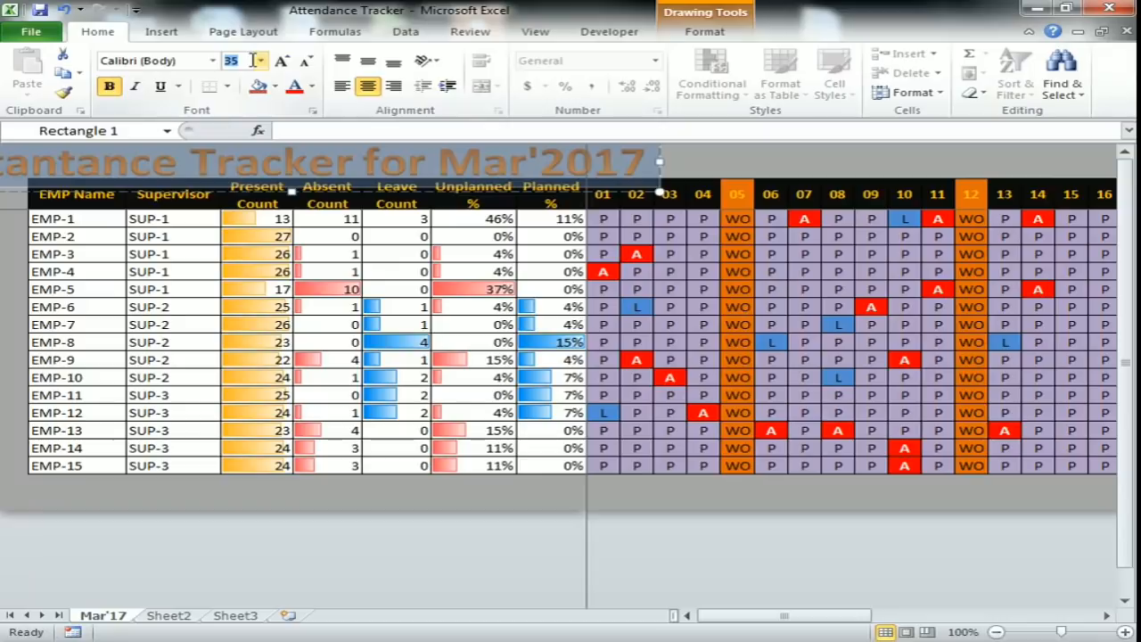
{"action": "type", "text": "25"}
{"action": "key", "text": "Return"}
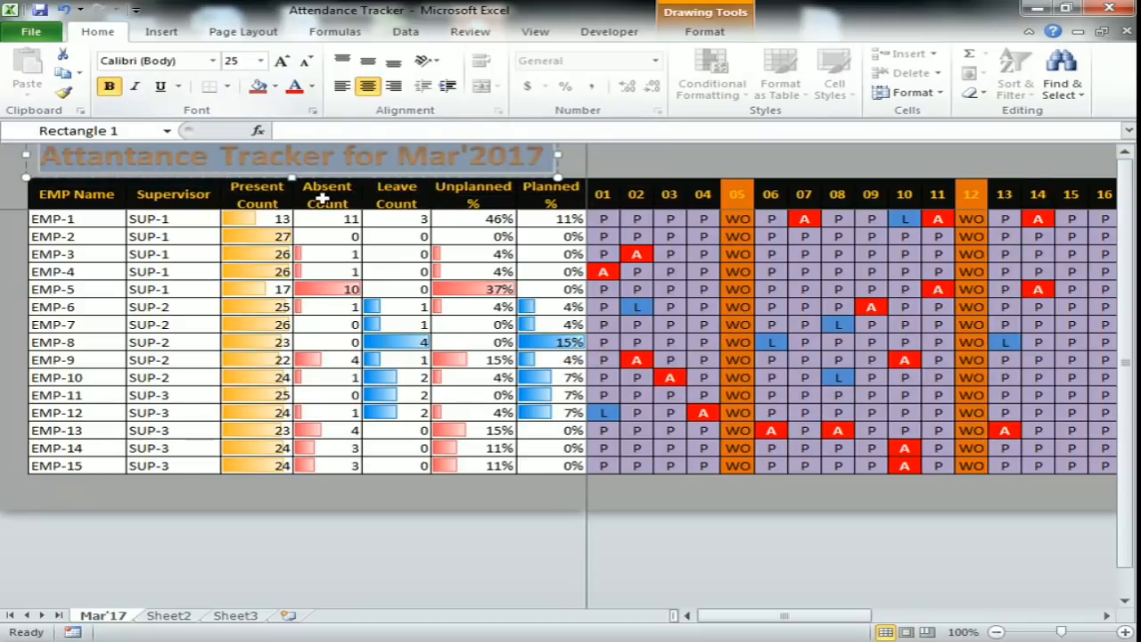
Step: Correct the title's spelling so that it reads "Attendance Tracker for Mar'2017"
{"action": "left_click_drag", "start_coordinate": [305, 294], "coordinate": [304, 300]}
{"action": "left_click", "coordinate": [136, 161]}
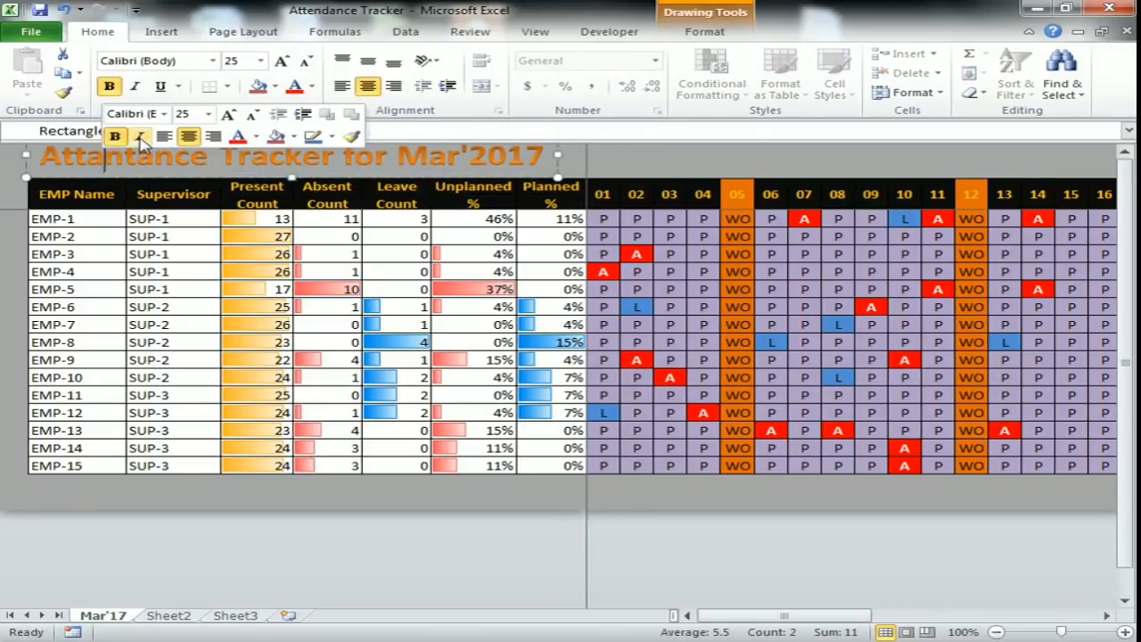
{"action": "left_click", "coordinate": [197, 233]}
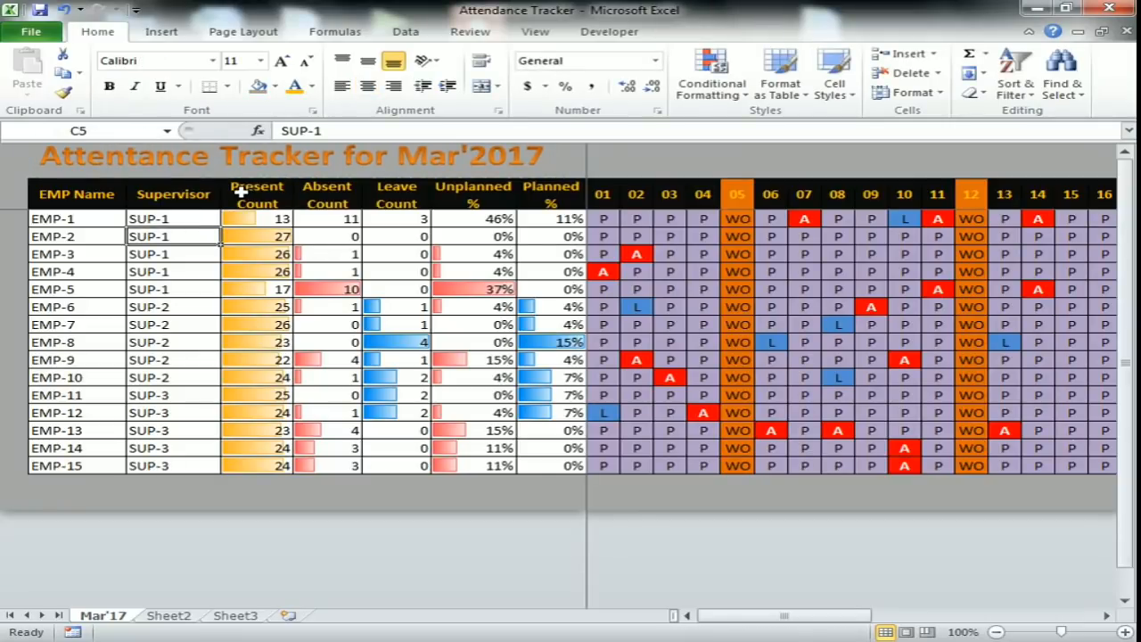
{"action": "left_click", "coordinate": [141, 156]}
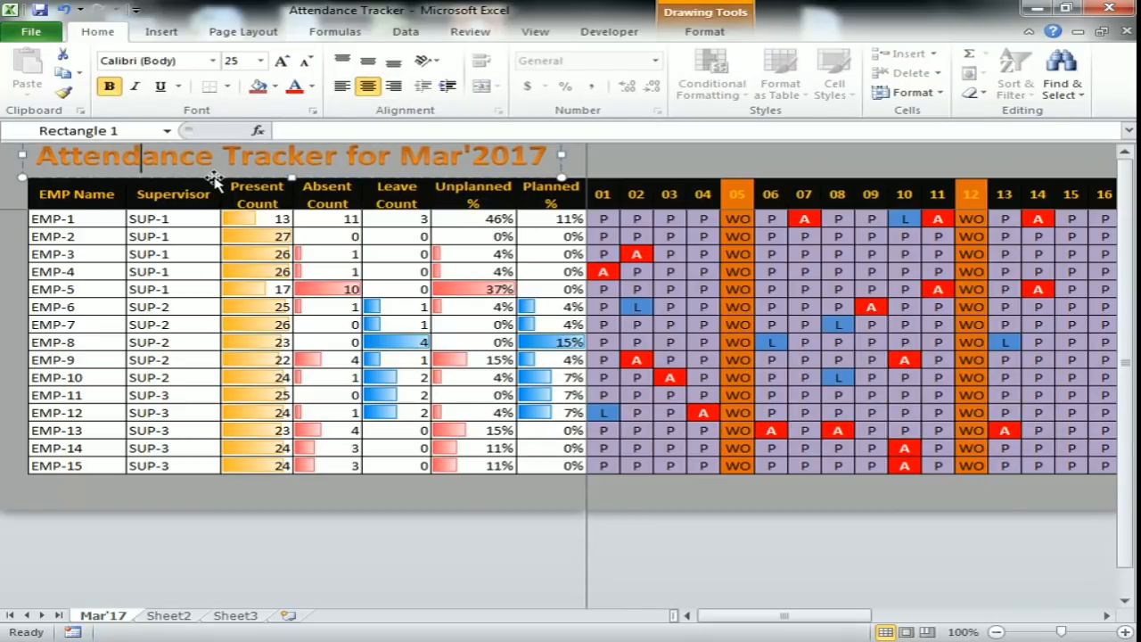
{"action": "left_click", "coordinate": [173, 193]}
Step: Look through the header row and daily attendance columns across the month to day 31
{"action": "left_click_drag", "start_coordinate": [406, 198], "coordinate": [467, 185]}
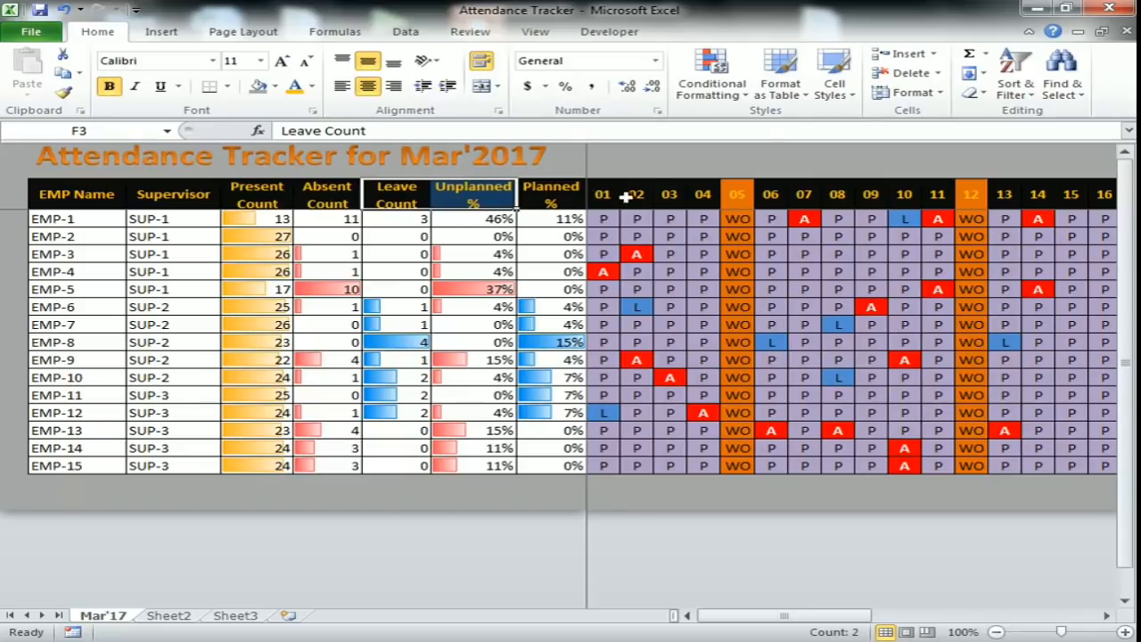
{"action": "left_click", "coordinate": [634, 196]}
{"action": "key", "text": "Right"}
{"action": "key", "text": "Right"}
{"action": "key", "text": "Right"}
{"action": "key", "text": "Right"}
{"action": "key", "text": "Right"}
{"action": "key", "text": "Right"}
{"action": "key", "text": "Right"}
{"action": "key", "text": "Right"}
{"action": "key", "text": "Right"}
{"action": "key", "text": "Right"}
{"action": "key", "text": "Right"}
{"action": "key", "text": "Right"}
{"action": "key", "text": "Right"}
{"action": "key", "text": "Right"}
{"action": "key", "text": "Right"}
{"action": "key", "text": "Right"}
{"action": "key", "text": "Right"}
{"action": "key", "text": "Right"}
{"action": "key", "text": "Right"}
{"action": "key", "text": "Right"}
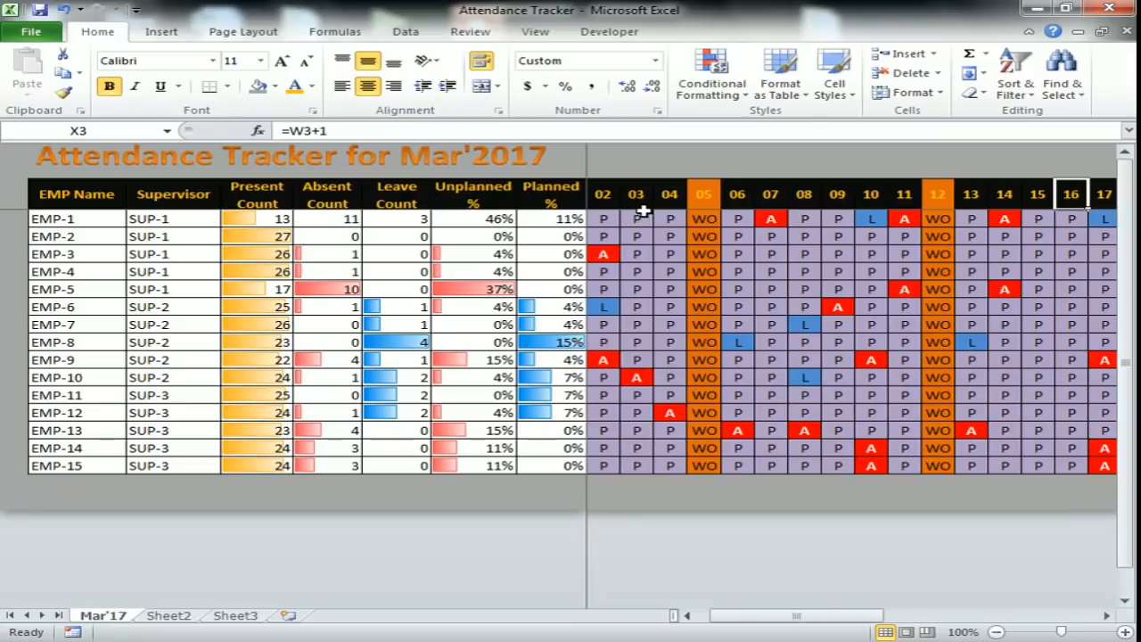
{"action": "key", "text": "Right"}
{"action": "key", "text": "Right"}
{"action": "key", "text": "Right"}
{"action": "key", "text": "Right"}
{"action": "key", "text": "Right"}
{"action": "key", "text": "Right"}
{"action": "key", "text": "Right"}
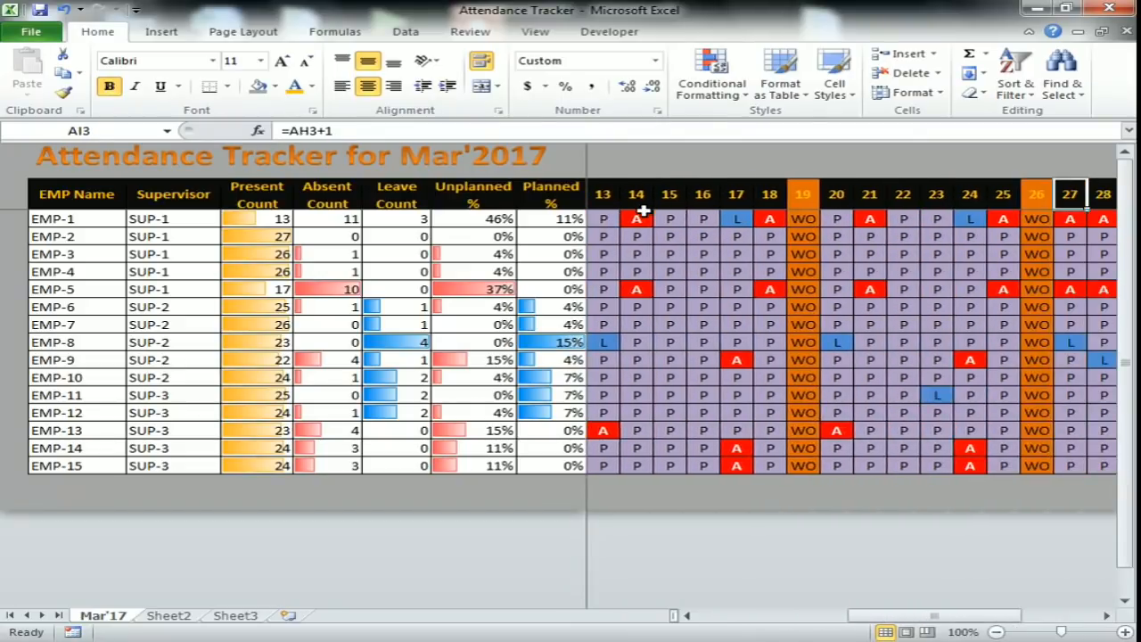
{"action": "key", "text": "Left"}
{"action": "key", "text": "Left"}
{"action": "key", "text": "Left"}
{"action": "key", "text": "Left"}
{"action": "key", "text": "Left"}
{"action": "key", "text": "Left"}
{"action": "key", "text": "Left"}
{"action": "key", "text": "Left"}
{"action": "key", "text": "Left"}
{"action": "key", "text": "Left"}
{"action": "key", "text": "Left"}
{"action": "key", "text": "Left"}
{"action": "key", "text": "Left"}
{"action": "key", "text": "Left"}
{"action": "key", "text": "Left"}
{"action": "key", "text": "Left"}
{"action": "key", "text": "Left"}
{"action": "key", "text": "Left"}
{"action": "key", "text": "Left"}
{"action": "key", "text": "Left"}
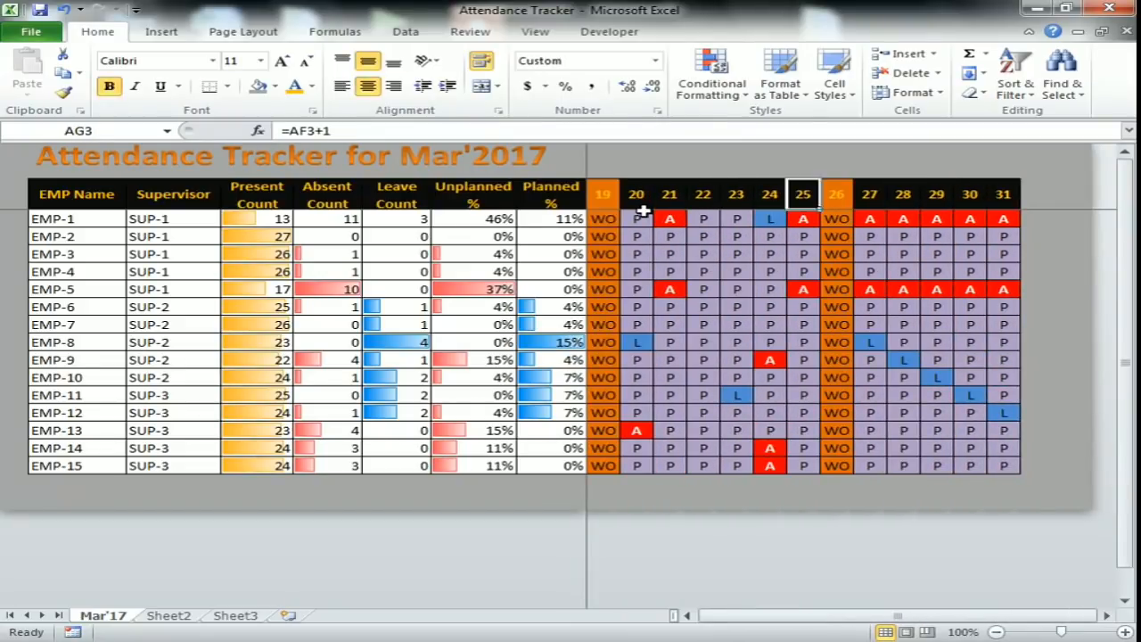
{"action": "key", "text": "Down"}
{"action": "key", "text": "Down"}
{"action": "key", "text": "Down"}
{"action": "key", "text": "Right"}
{"action": "key", "text": "Right"}
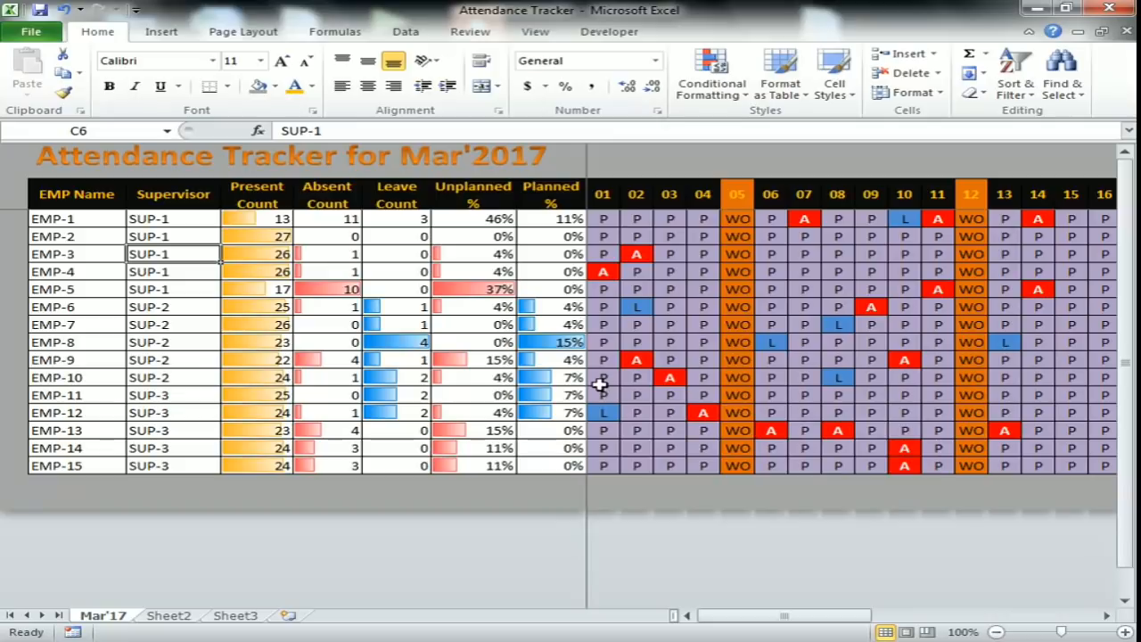
Step: Move the WordArt title slightly down and to the right within the grey band above the header row
{"action": "left_click", "coordinate": [392, 156]}
{"action": "left_click_drag", "start_coordinate": [417, 178], "coordinate": [417, 188]}
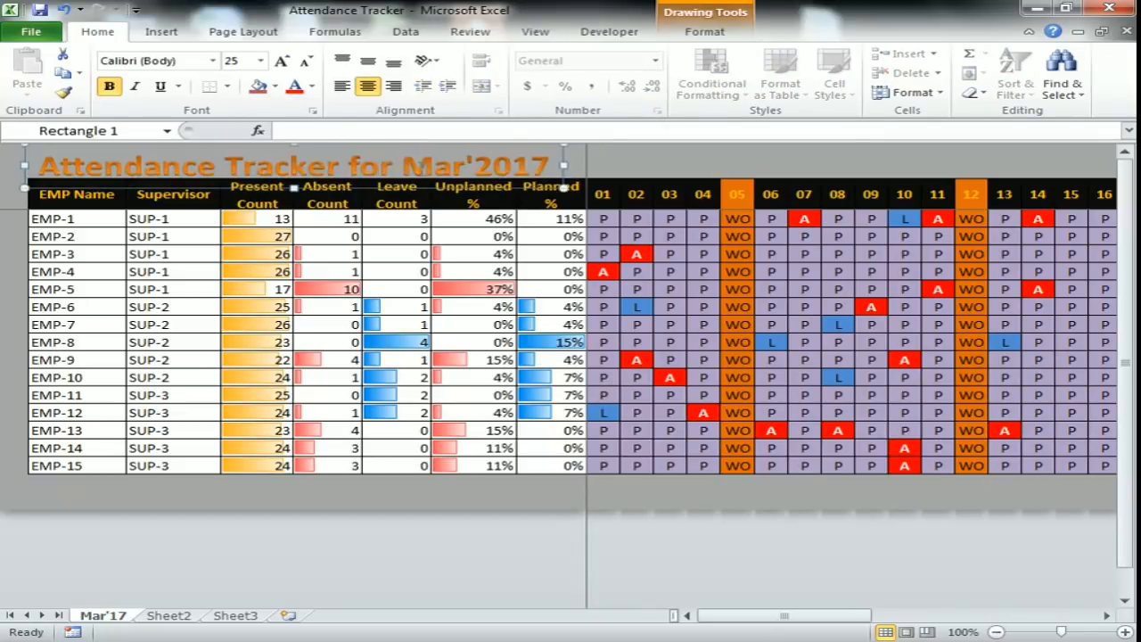
{"action": "left_click_drag", "start_coordinate": [564, 165], "coordinate": [566, 165]}
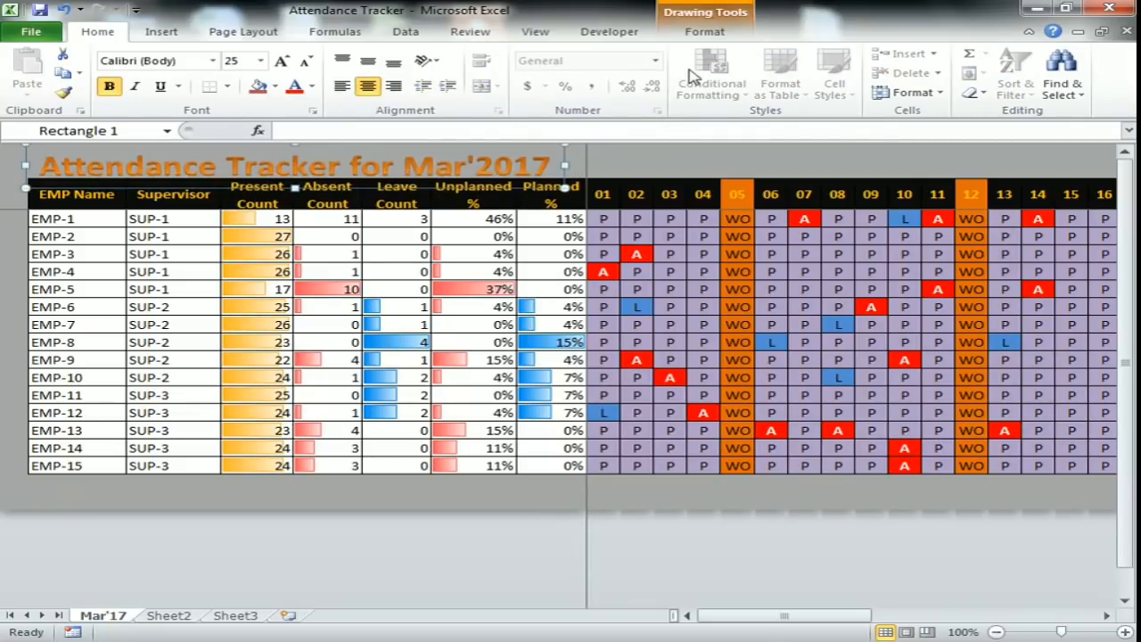
Step: Apply the dark red bevelled WordArt style for all text in the shape to the title and shift it slightly right
{"action": "left_click", "coordinate": [712, 36]}
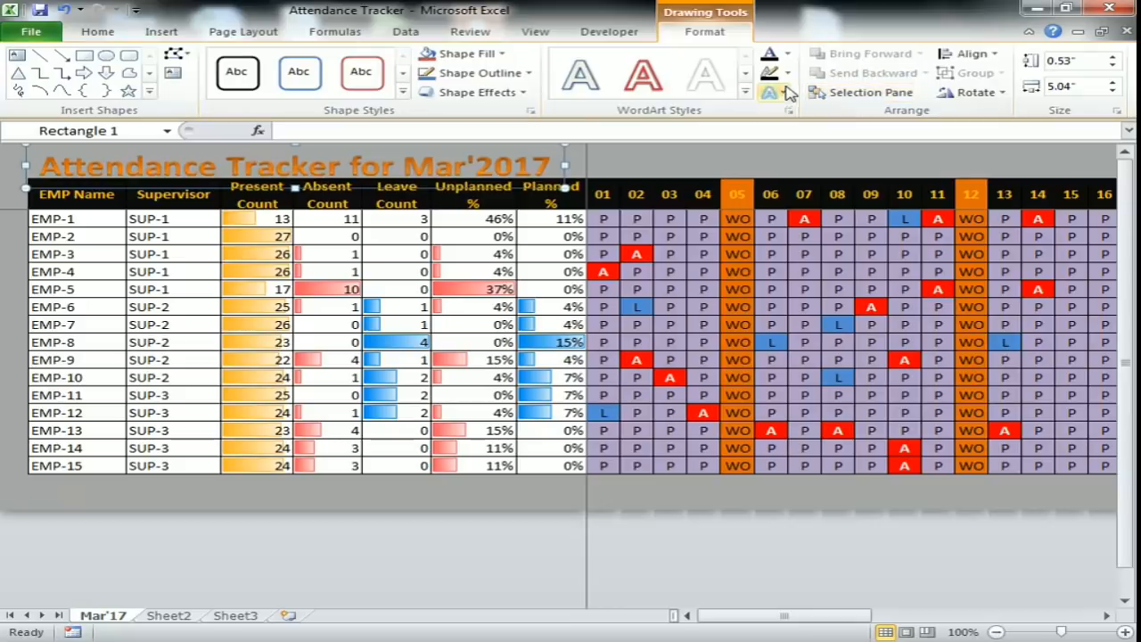
{"action": "left_click", "coordinate": [741, 95]}
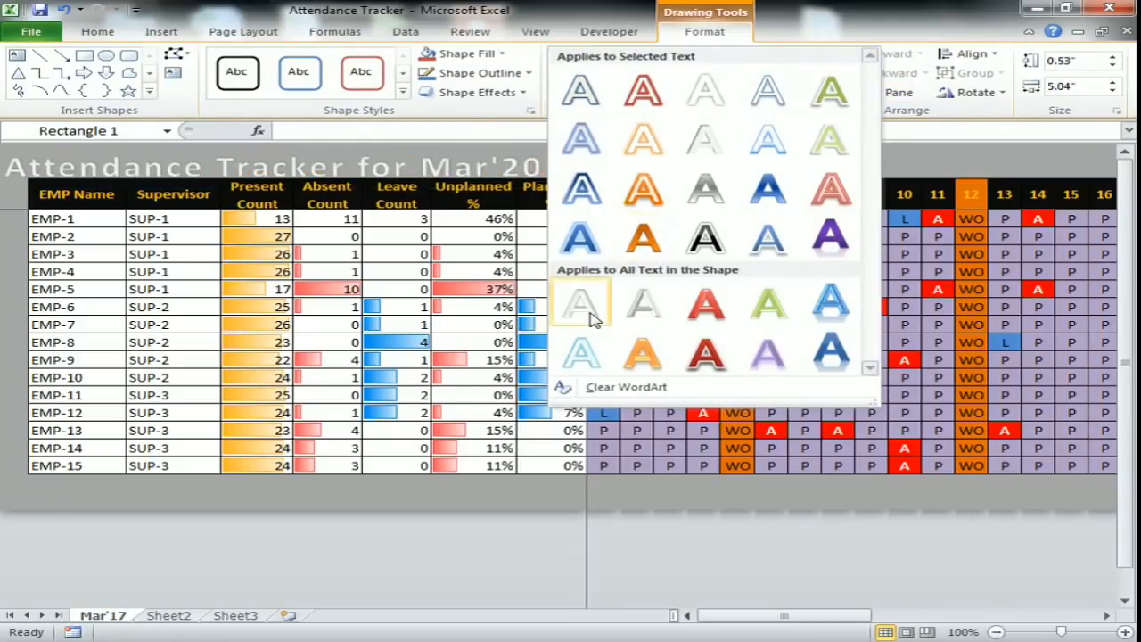
{"action": "left_click", "coordinate": [705, 353]}
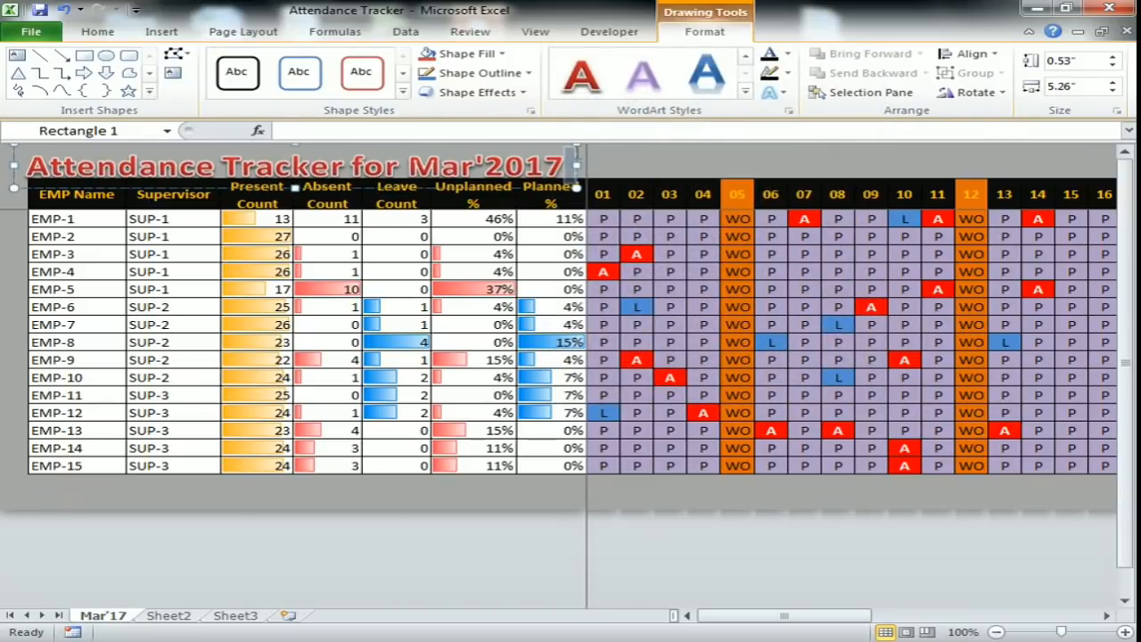
{"action": "left_click", "coordinate": [631, 158]}
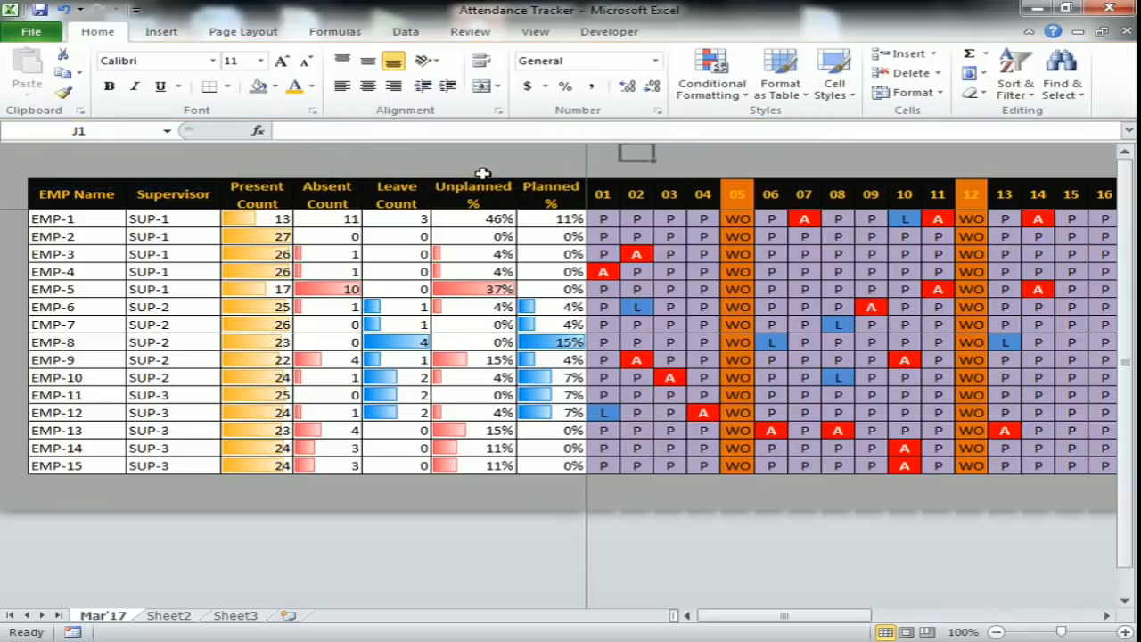
{"action": "left_click", "coordinate": [481, 172]}
Step: Increase the height of row 2, the empty grey row above the headers, to give the WordArt title more room
{"action": "left_click", "coordinate": [688, 172]}
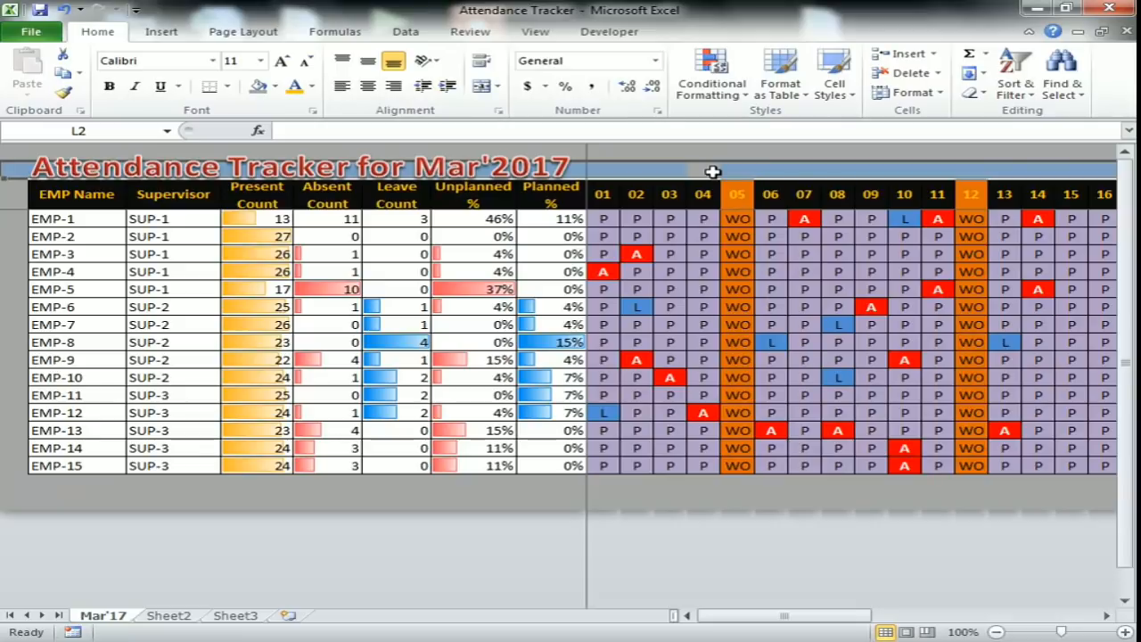
{"action": "right_click", "coordinate": [713, 171]}
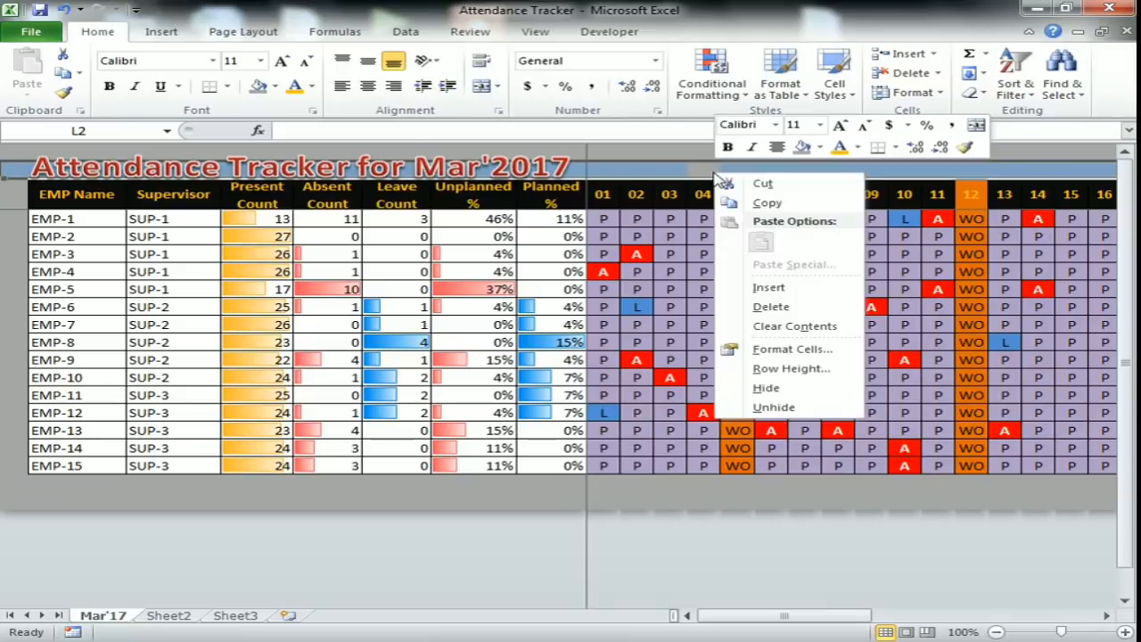
{"action": "left_click", "coordinate": [790, 368]}
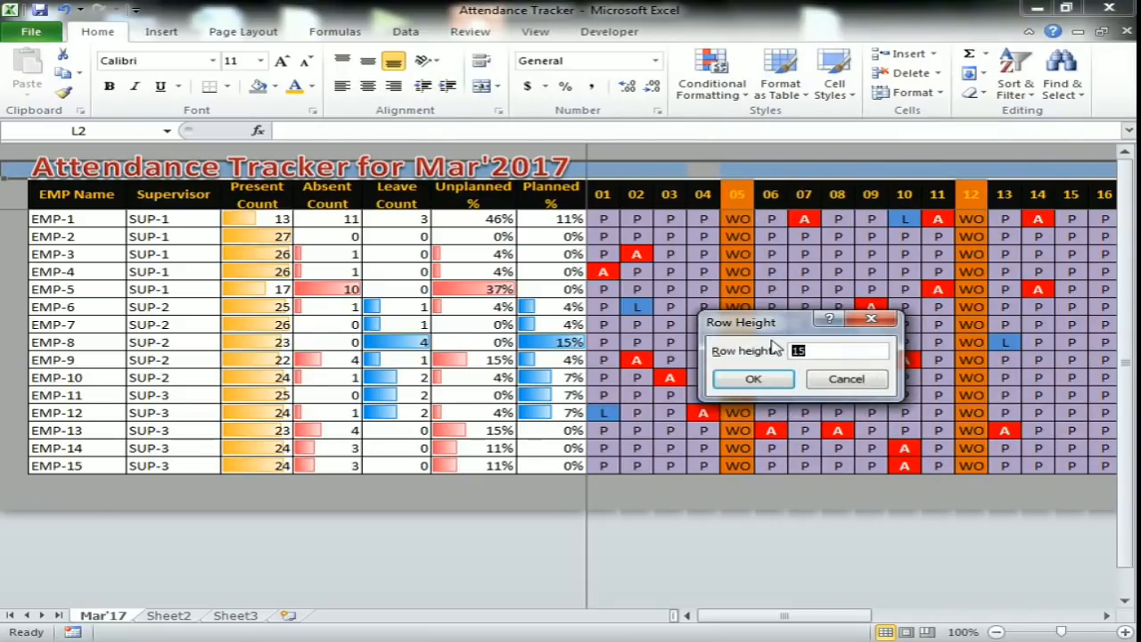
{"action": "key", "text": "Return"}
{"action": "left_click", "coordinate": [729, 165]}
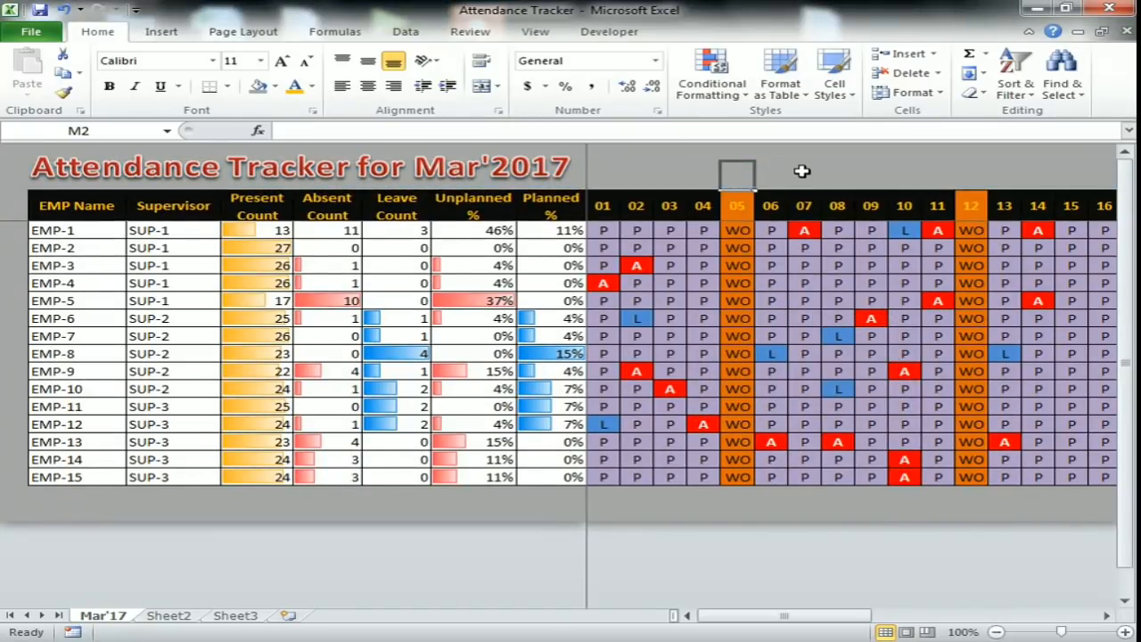
{"action": "scroll", "coordinate": [801, 171], "scroll_direction": "down", "scroll_amount": 1}
{"action": "left_click", "coordinate": [687, 151]}
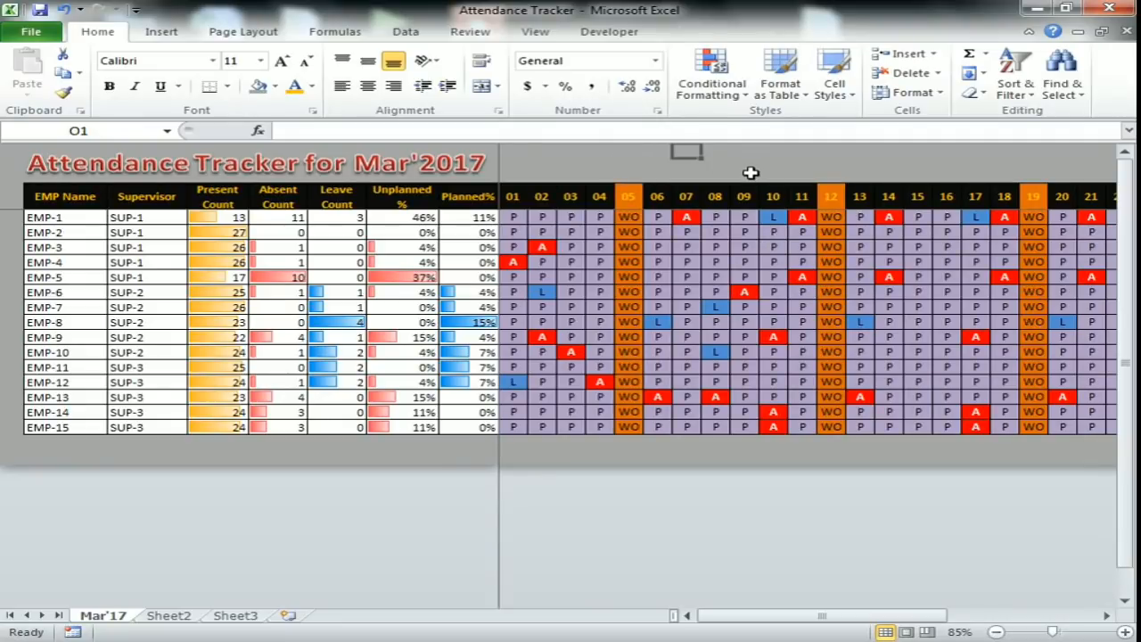